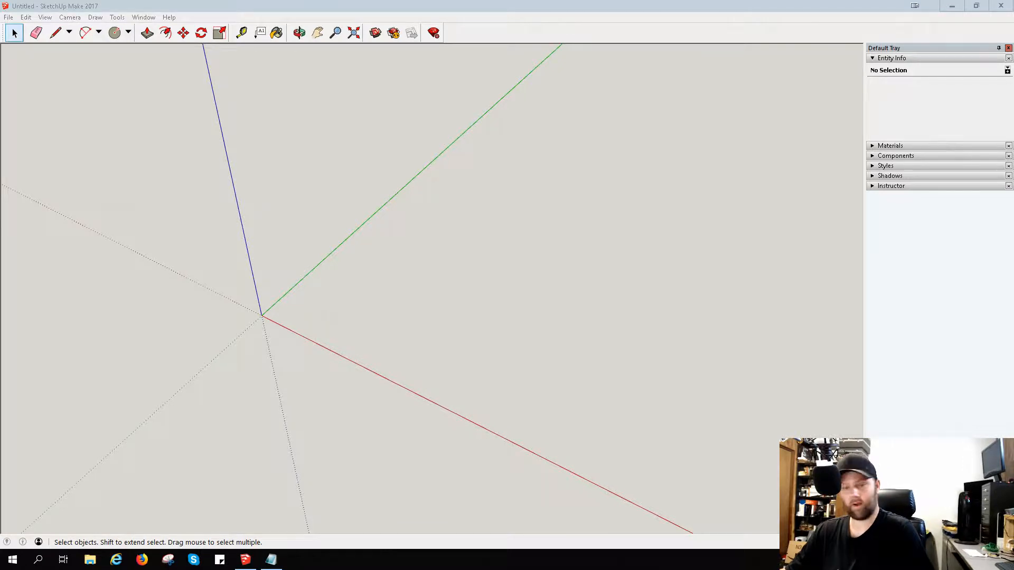
{"action": "left_click_drag", "start_coordinate": [360, 268], "coordinate": [331, 295]}
{"action": "scroll", "coordinate": [347, 278], "scroll_direction": "up", "scroll_amount": 1}
{"action": "scroll", "coordinate": [347, 279], "scroll_direction": "up", "scroll_amount": 3}
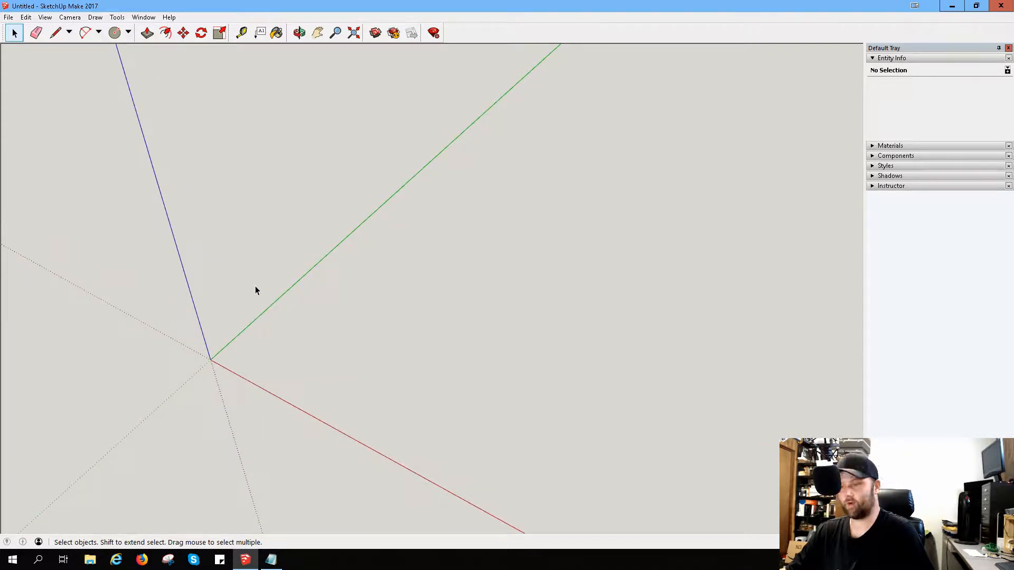
{"action": "scroll", "coordinate": [270, 292], "scroll_direction": "down", "scroll_amount": 1}
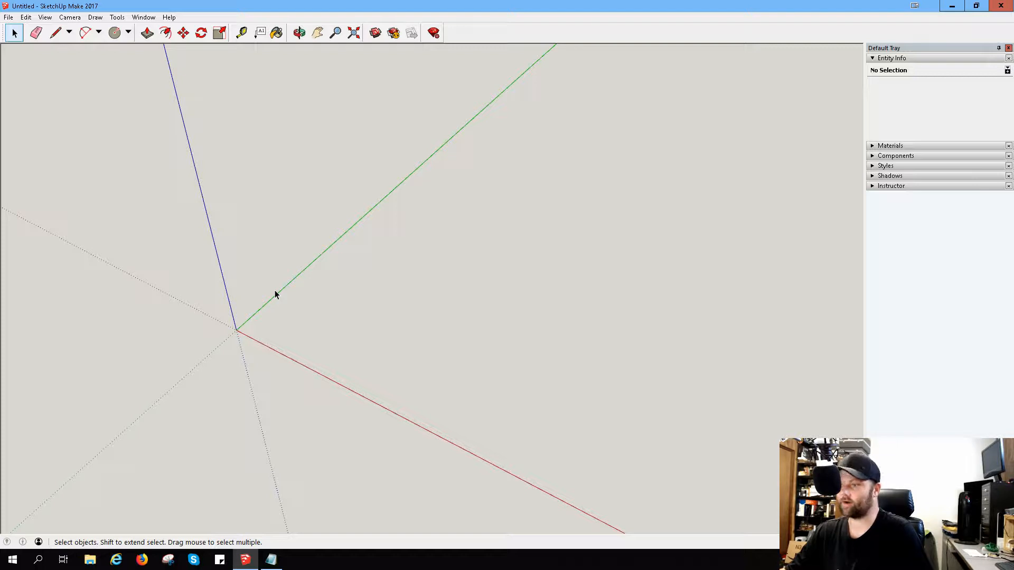
{"action": "scroll", "coordinate": [264, 296], "scroll_direction": "up", "scroll_amount": 2}
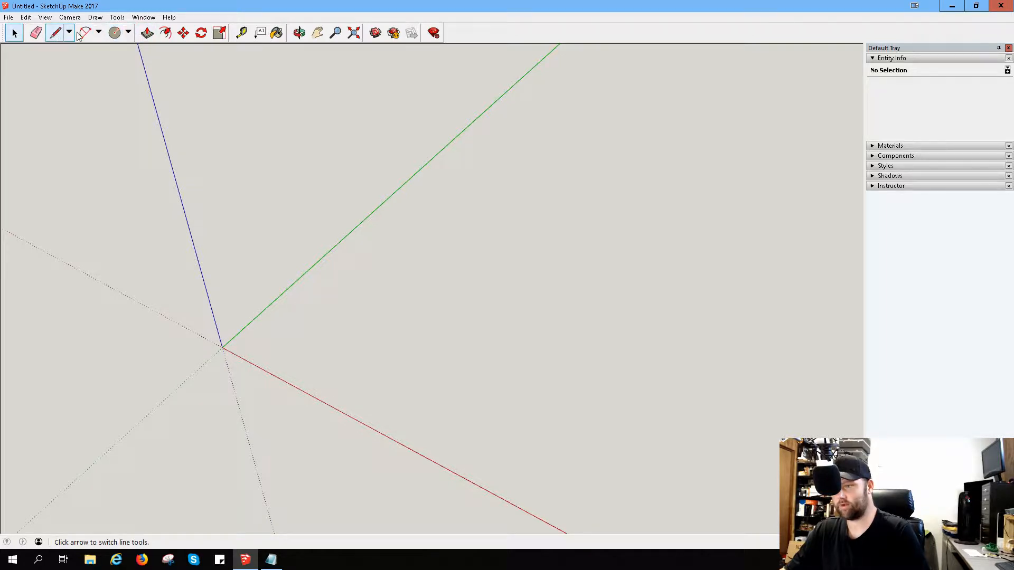
Step: Activate the Rectangle tool from the shape-drawing tools
{"action": "left_click", "coordinate": [98, 34]}
{"action": "left_click", "coordinate": [127, 33]}
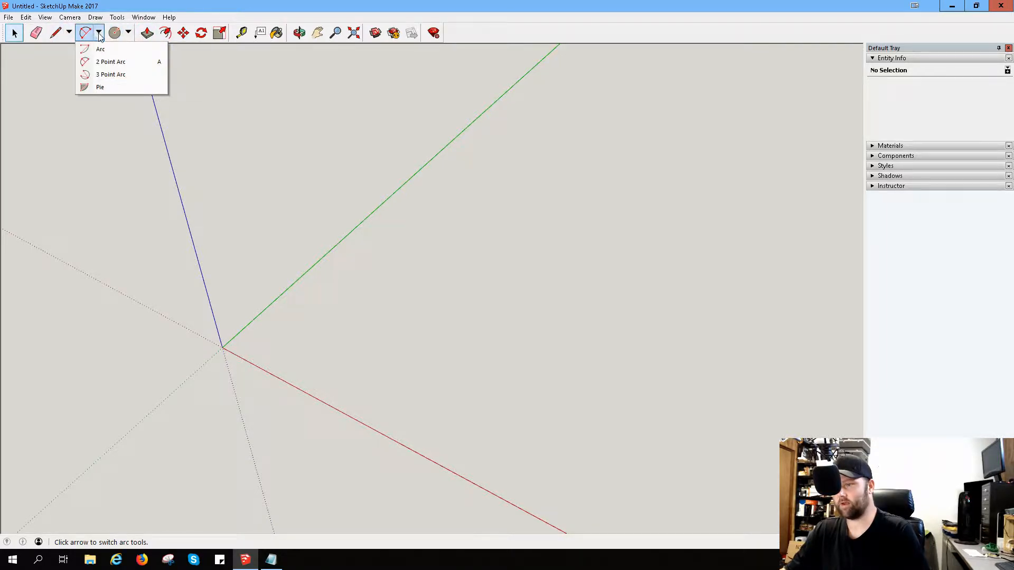
{"action": "left_click", "coordinate": [131, 31]}
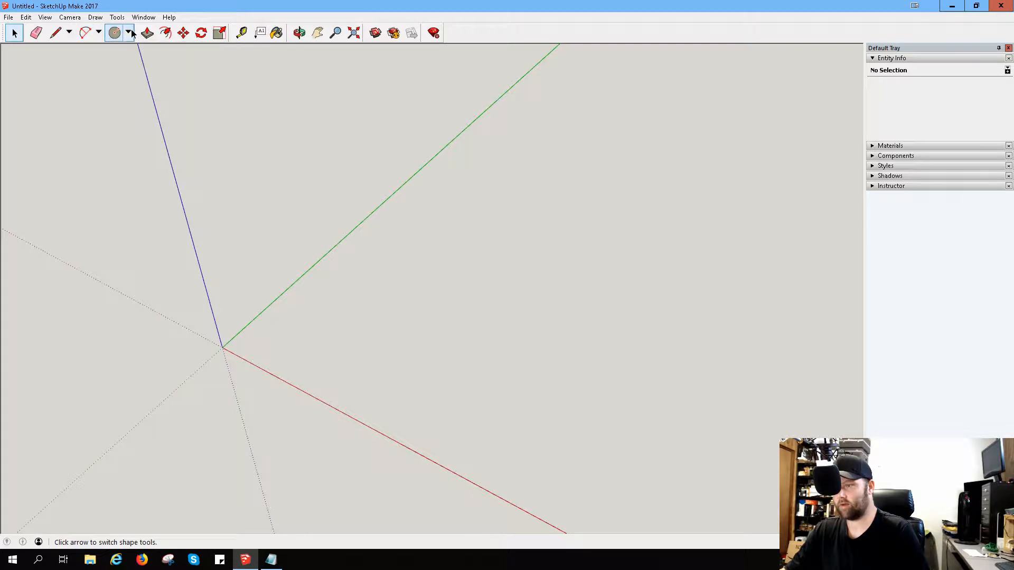
{"action": "left_click", "coordinate": [131, 32]}
{"action": "left_click", "coordinate": [149, 51]}
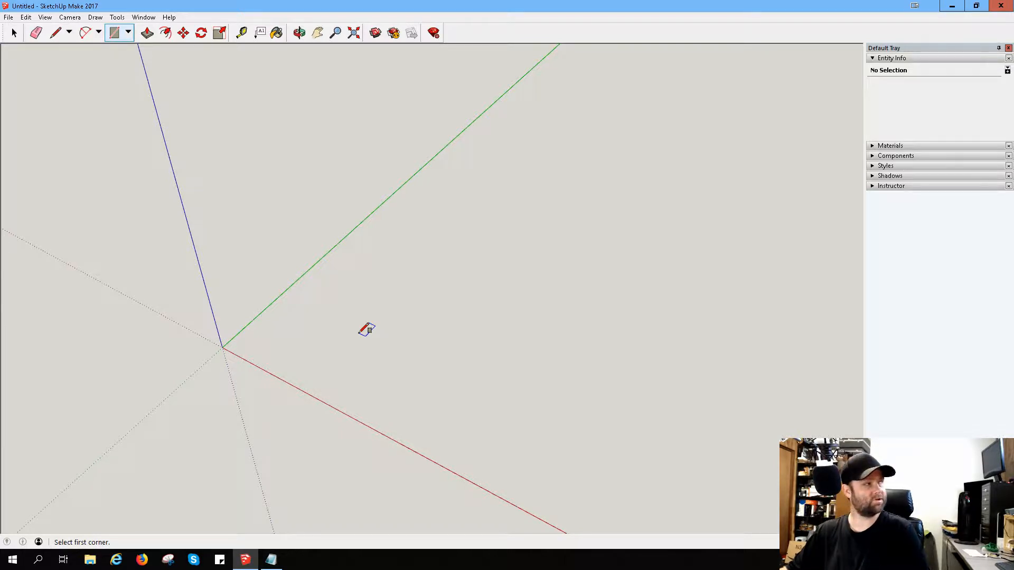
{"action": "left_click", "coordinate": [224, 346]}
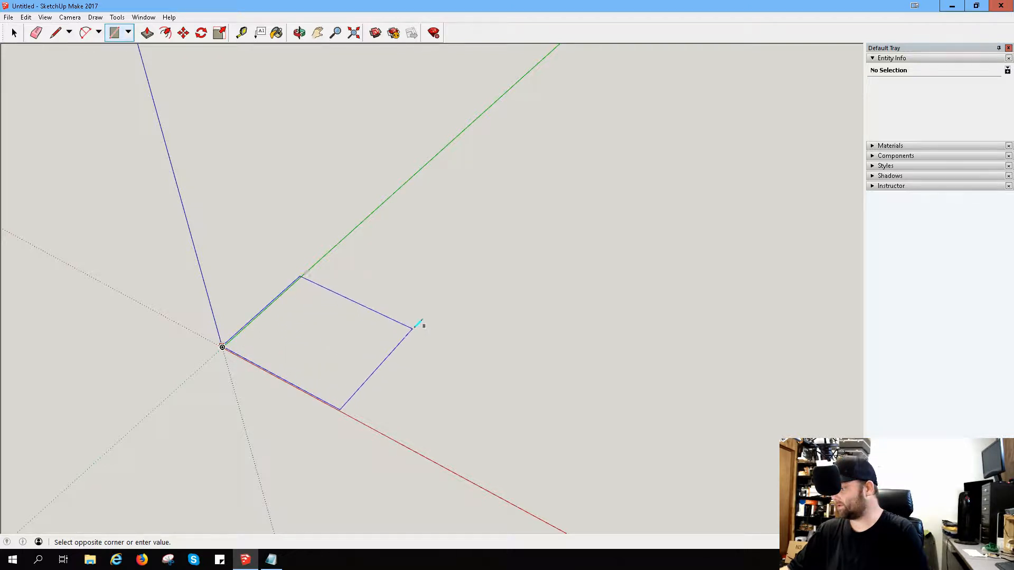
{"action": "left_click", "coordinate": [291, 341]}
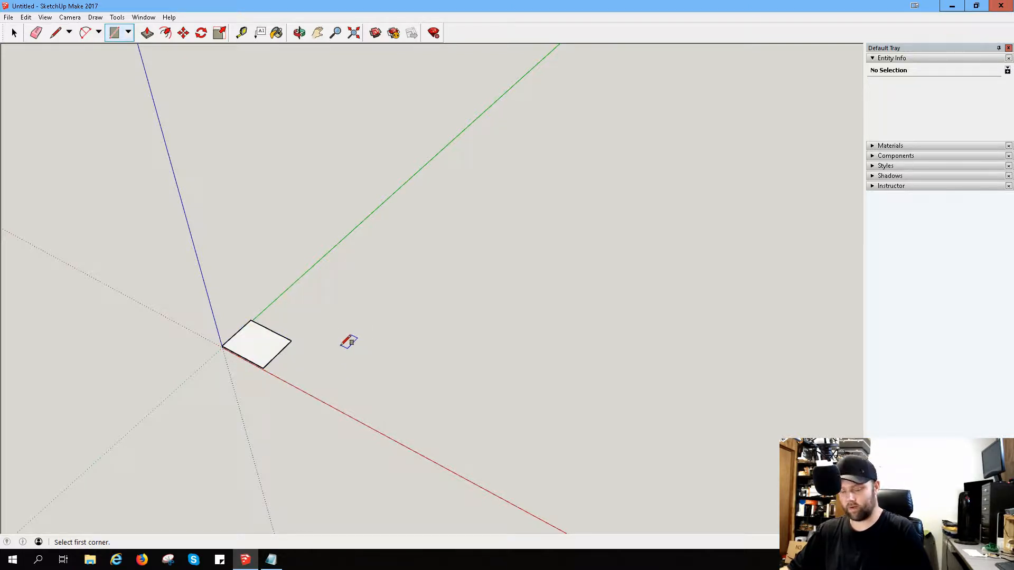
{"action": "key", "text": "ctrl+z"}
Step: Draw a large square on the ground plane with one corner at the origin, extending along the red and green axes
{"action": "scroll", "coordinate": [233, 344], "scroll_direction": "up", "scroll_amount": 1}
{"action": "scroll", "coordinate": [244, 355], "scroll_direction": "up", "scroll_amount": 3}
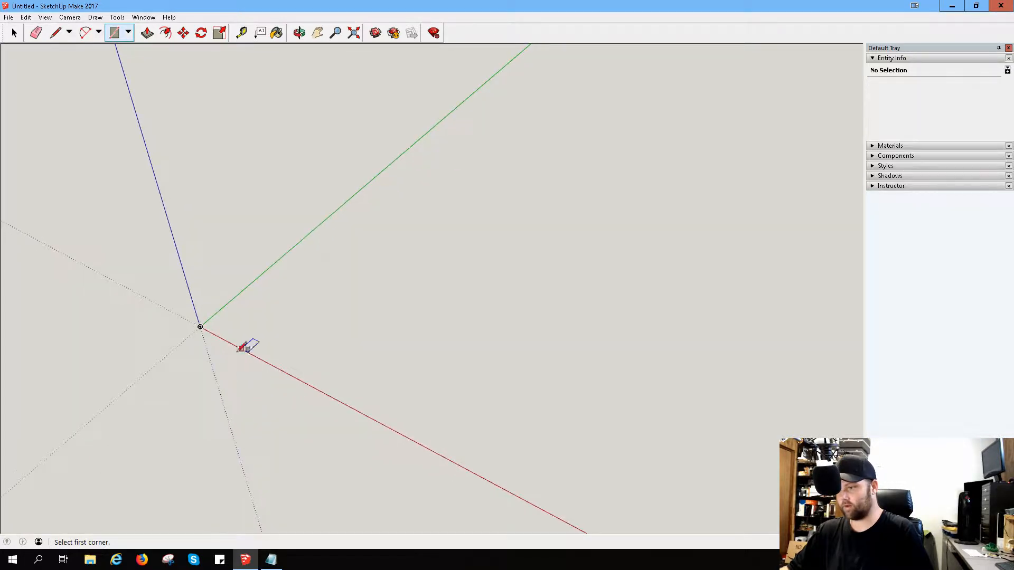
{"action": "left_click", "coordinate": [189, 320]}
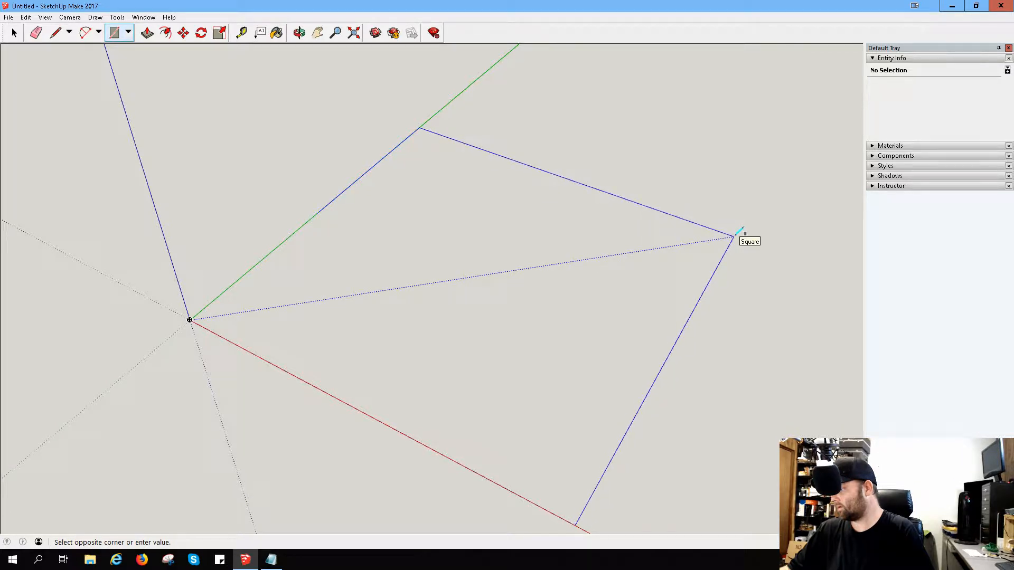
{"action": "left_click", "coordinate": [736, 233]}
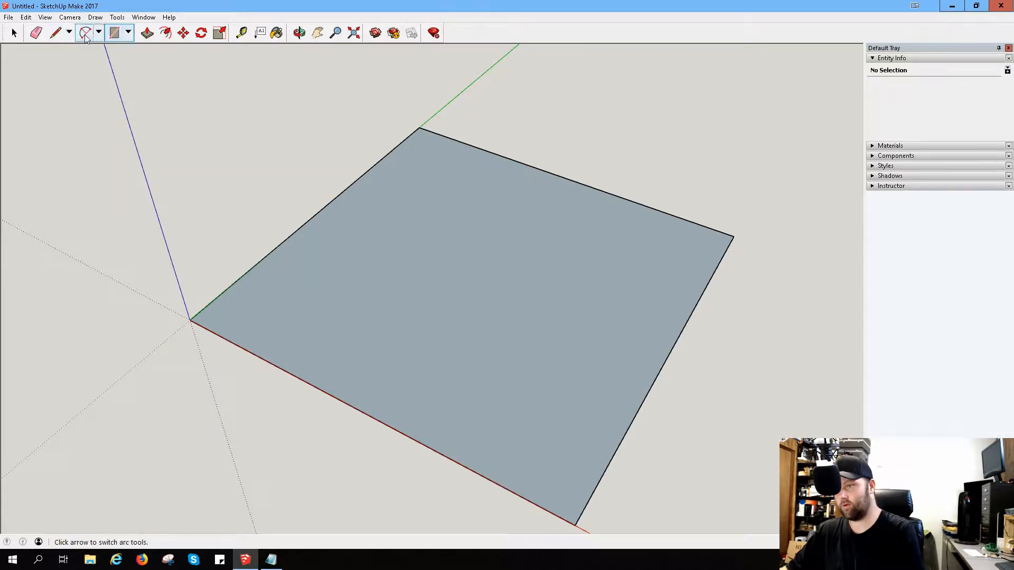
Step: Divide the square into four equal quadrants with lines joining the midpoints of its opposite edges
{"action": "left_click", "coordinate": [55, 33]}
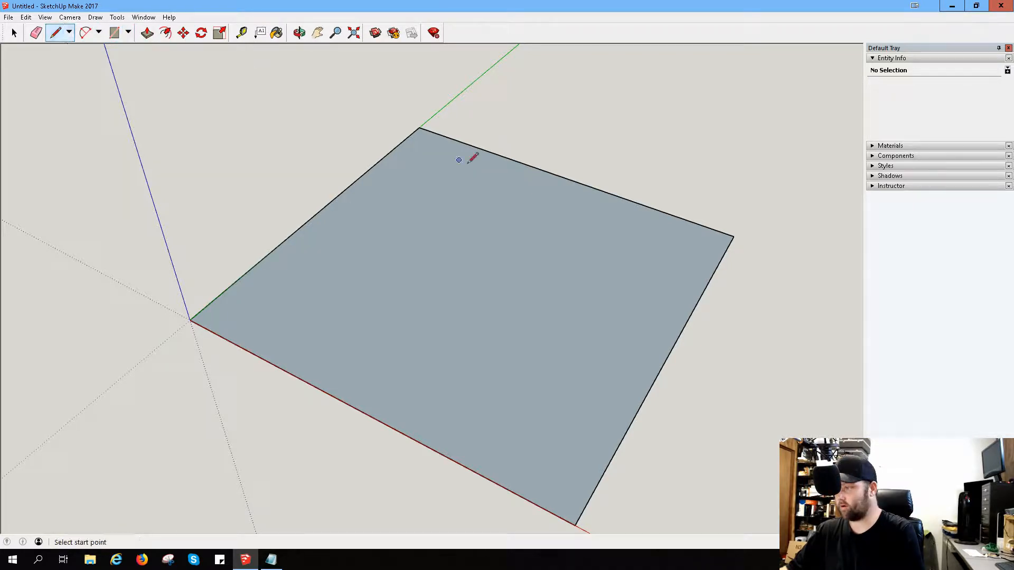
{"action": "left_click", "coordinate": [562, 178]}
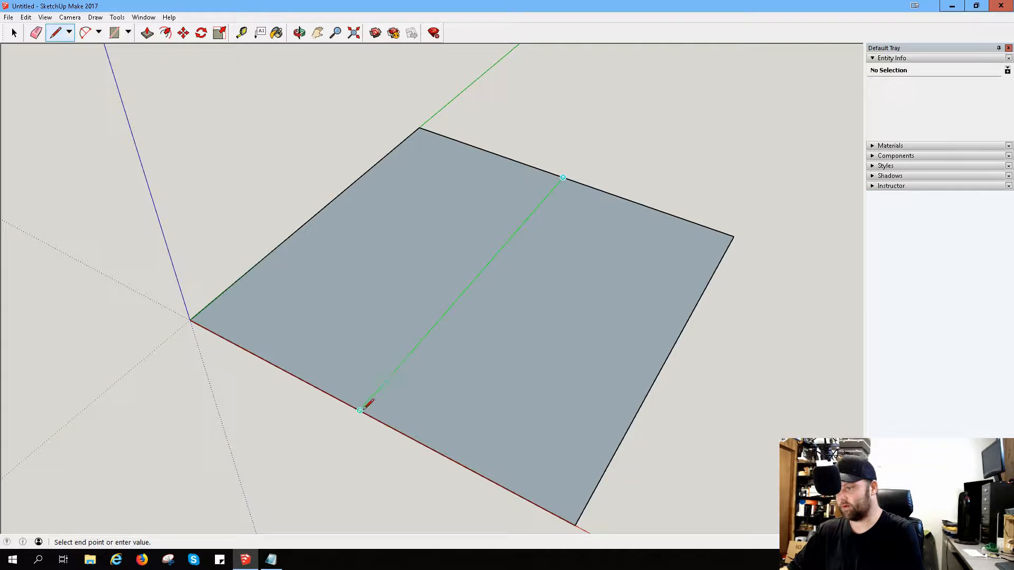
{"action": "left_click", "coordinate": [360, 409]}
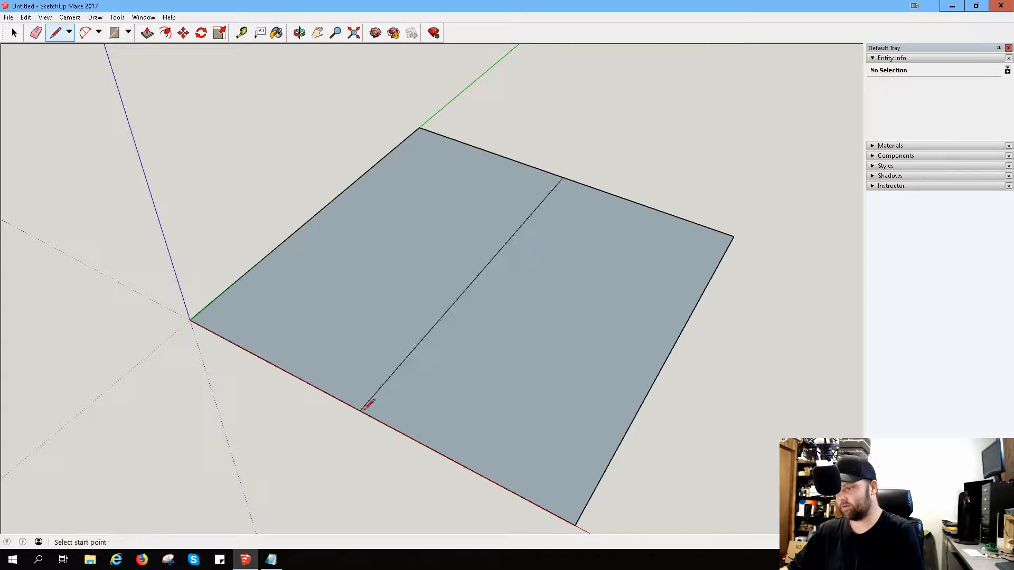
{"action": "left_click", "coordinate": [321, 211]}
{"action": "left_click", "coordinate": [478, 274]}
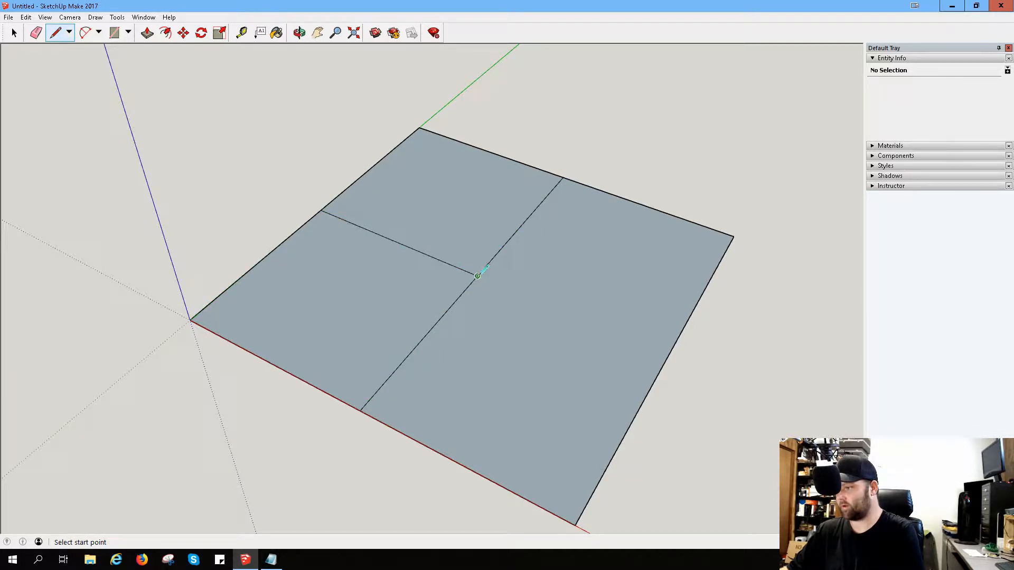
{"action": "left_click", "coordinate": [477, 275]}
{"action": "left_click", "coordinate": [668, 356]}
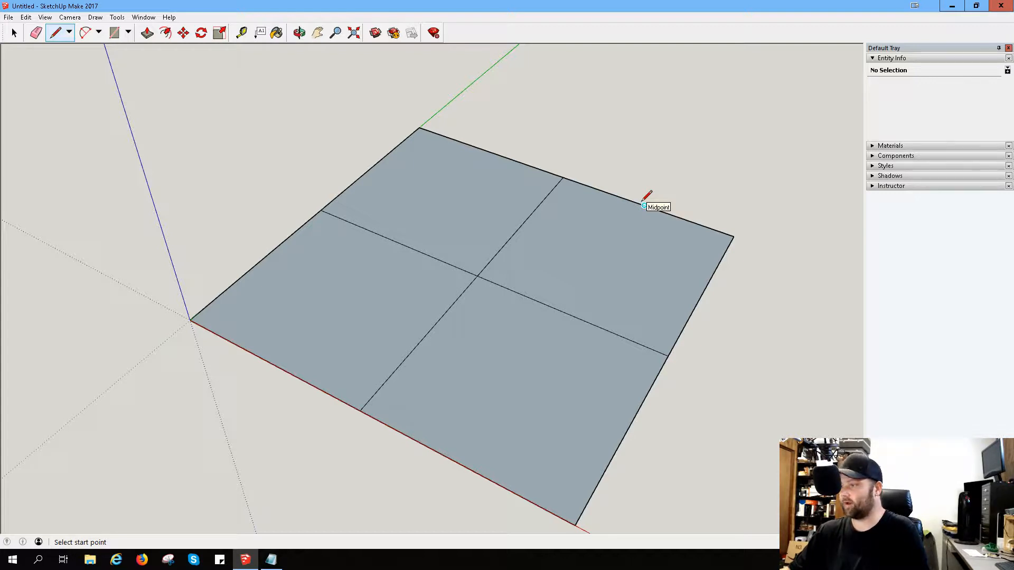
Step: Split the two quadrants nearest the red axis with a midpoint-to-midpoint line parallel to that axis across the whole square
{"action": "left_click", "coordinate": [625, 433]}
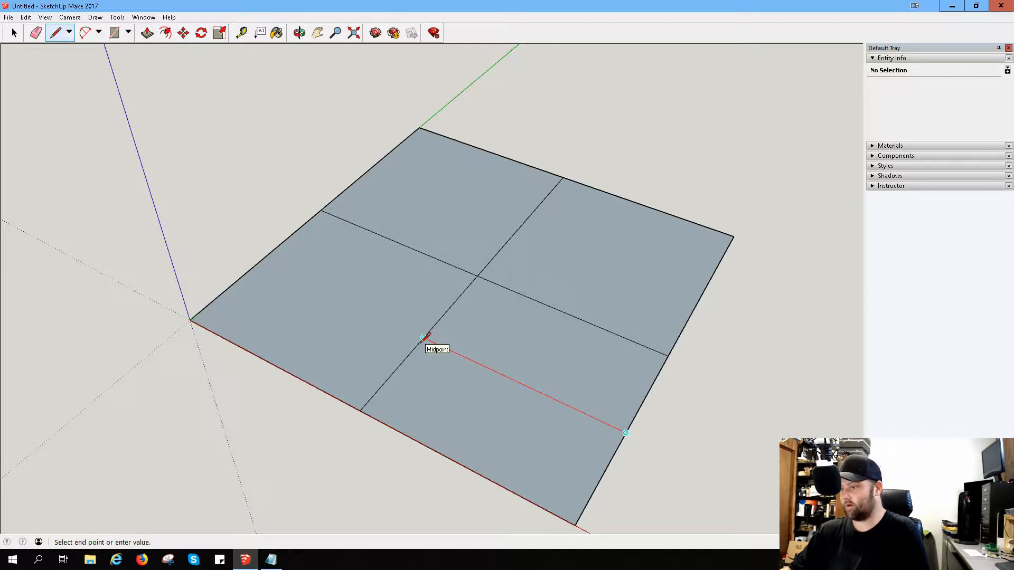
{"action": "left_click", "coordinate": [423, 338]}
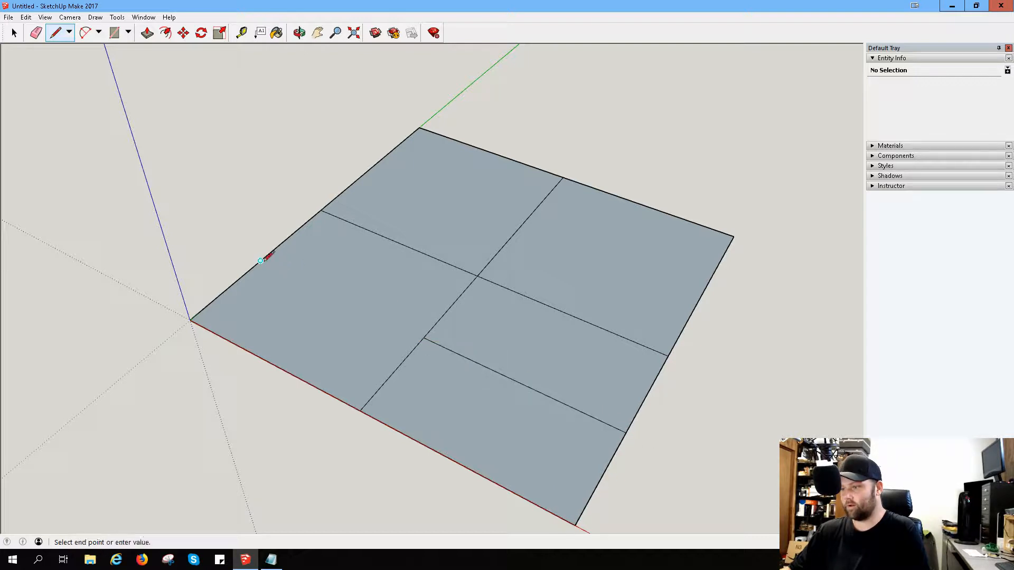
{"action": "left_click", "coordinate": [424, 338]}
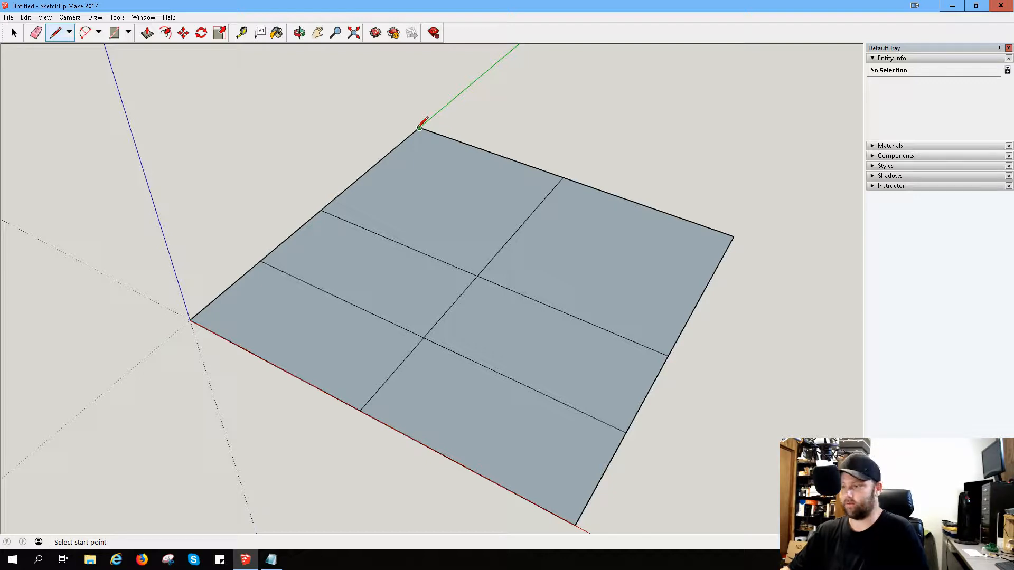
Step: Erase the centre line between the two undivided rear quadrants and Push/Pull the merged face up into a tall block
{"action": "scroll", "coordinate": [514, 186], "scroll_direction": "down", "scroll_amount": 1}
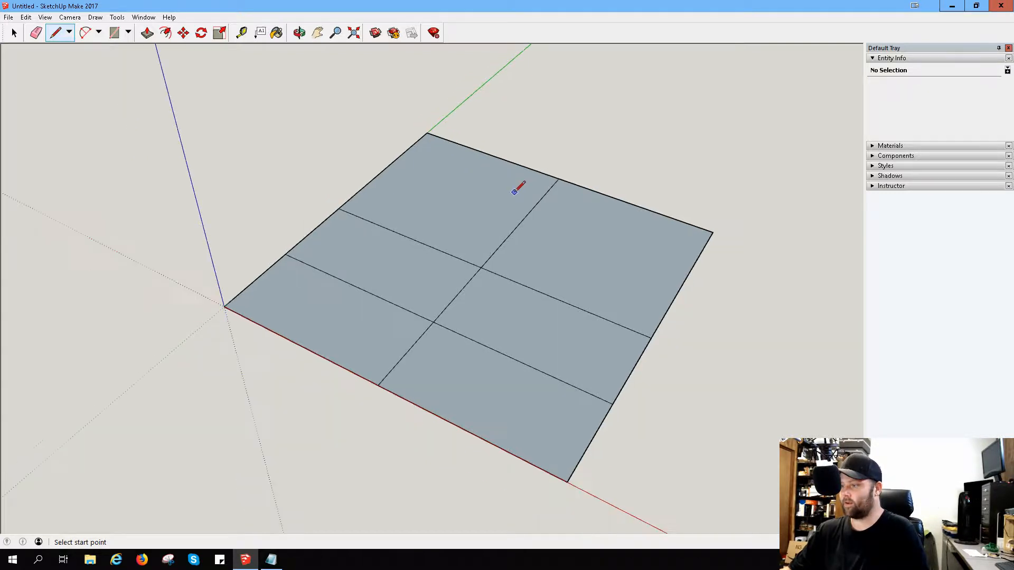
{"action": "scroll", "coordinate": [523, 249], "scroll_direction": "up", "scroll_amount": 1}
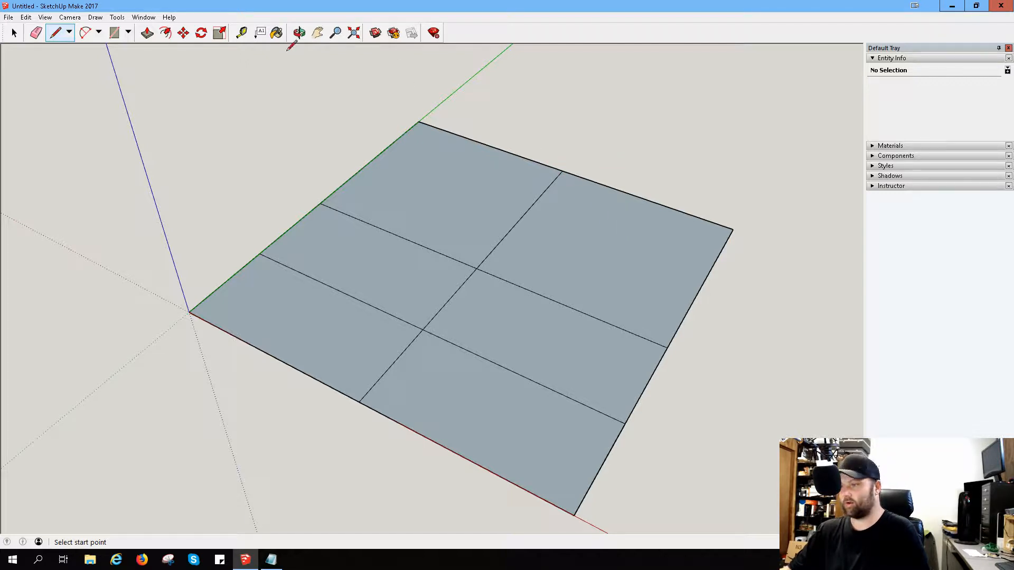
{"action": "left_click", "coordinate": [114, 33]}
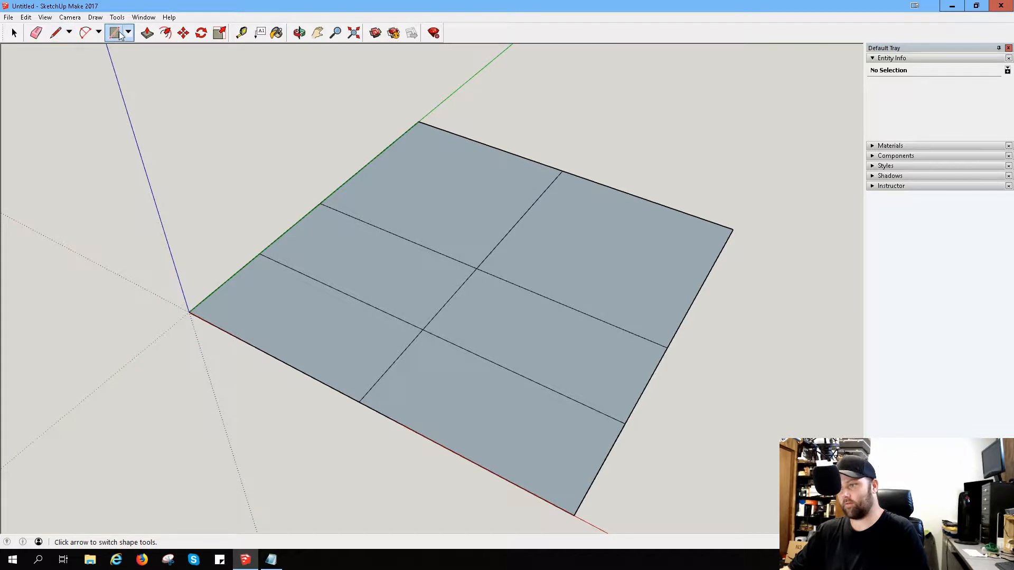
{"action": "left_click", "coordinate": [147, 32]}
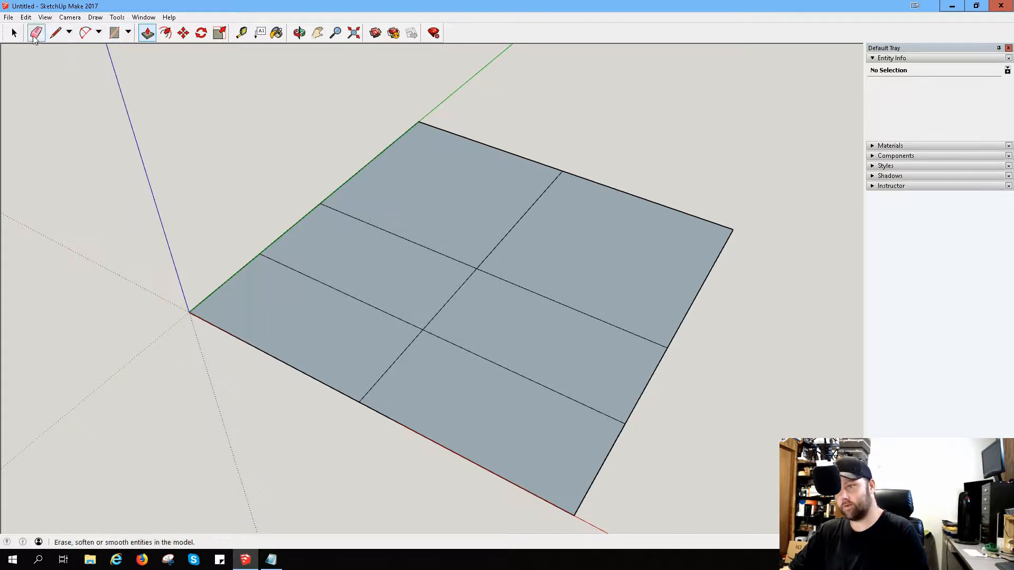
{"action": "left_click", "coordinate": [35, 33]}
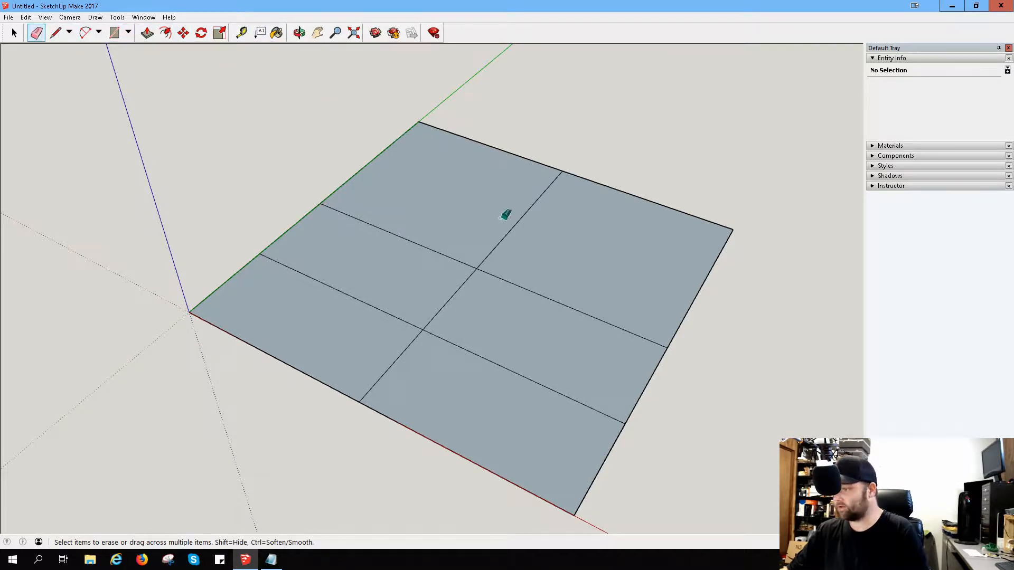
{"action": "mouse_move", "coordinate": [506, 214]}
{"action": "left_mouse_down"}
{"action": "mouse_move", "coordinate": [581, 236]}
{"action": "mouse_move", "coordinate": [568, 134]}
{"action": "mouse_move", "coordinate": [573, 38]}
{"action": "mouse_move", "coordinate": [581, 137]}
{"action": "left_mouse_up"}
{"action": "left_click", "coordinate": [147, 33]}
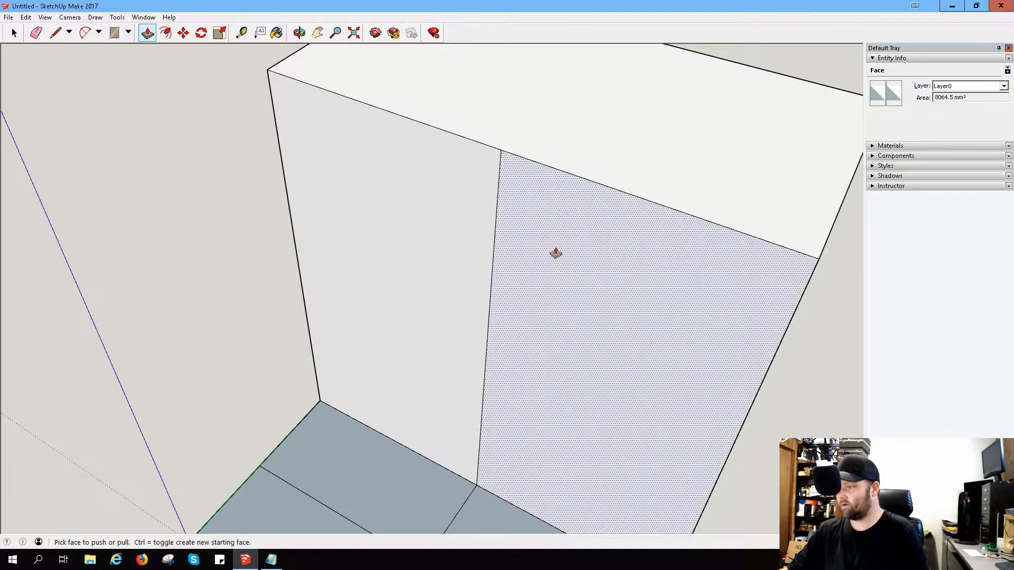
Step: Erase the vertical line splitting the block's face above the divided floor squares
{"action": "key", "text": "space"}
{"action": "key", "text": "e"}
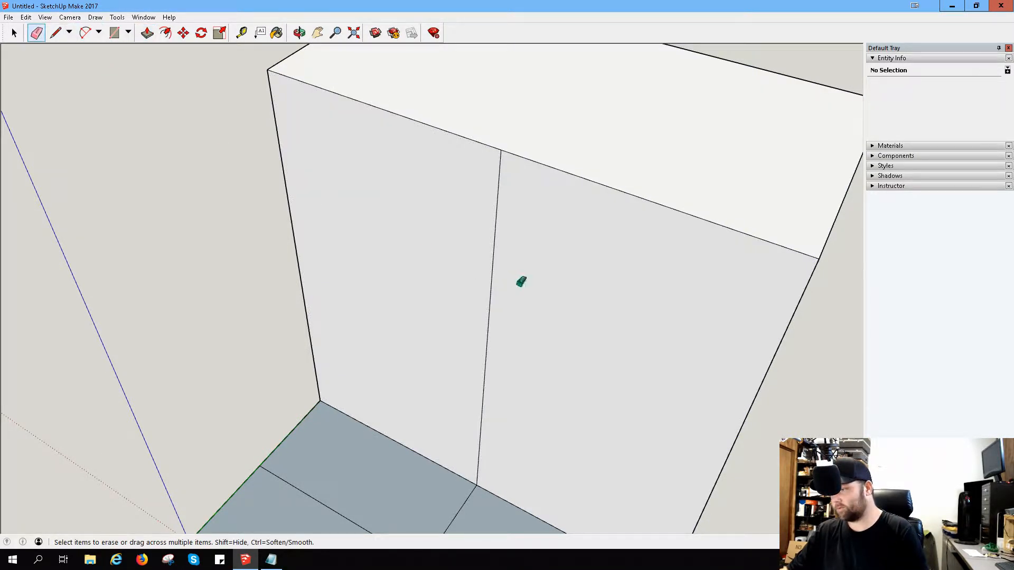
{"action": "left_click_drag", "start_coordinate": [521, 283], "coordinate": [433, 258]}
{"action": "scroll", "coordinate": [656, 272], "scroll_direction": "up", "scroll_amount": 1}
{"action": "scroll", "coordinate": [659, 224], "scroll_direction": "down", "scroll_amount": 4}
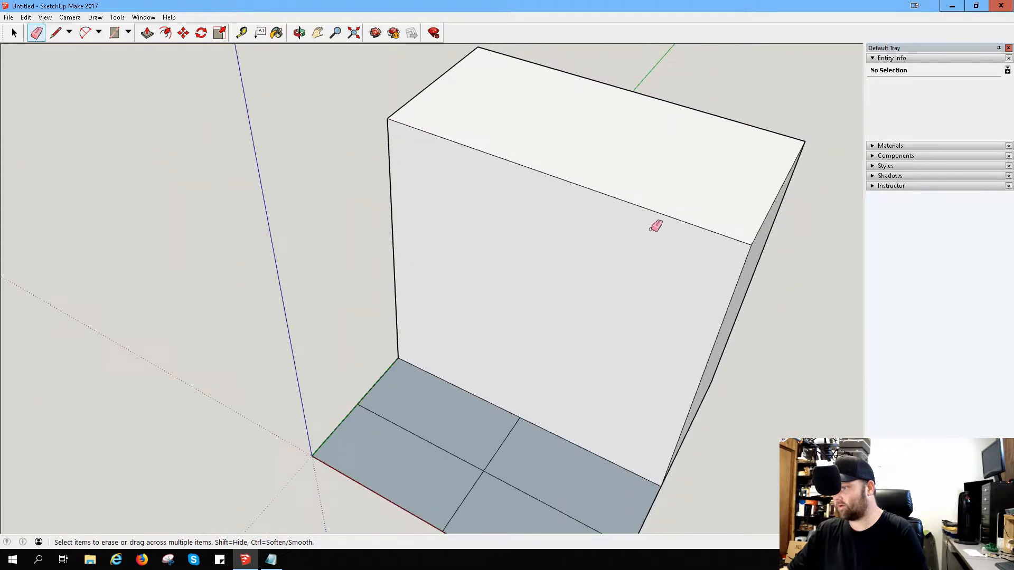
Step: Mark the midpoint of the end face's top edge with the Line tool, plus the midpoint of its rear half
{"action": "middle_click_drag", "start_coordinate": [713, 224], "coordinate": [217, 181]}
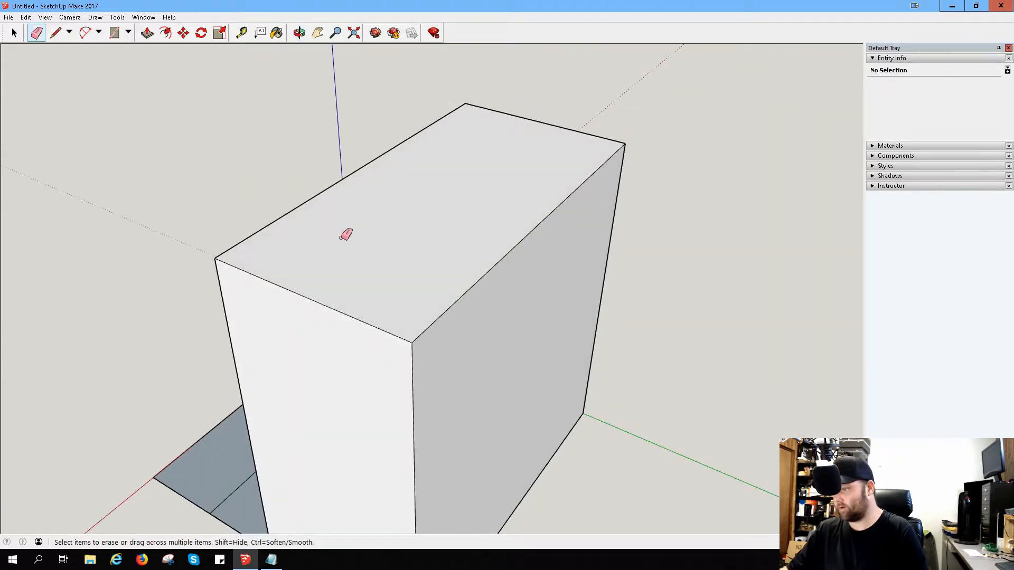
{"action": "mouse_move", "coordinate": [346, 233]}
{"action": "middle_mouse_down"}
{"action": "mouse_move", "coordinate": [496, 160]}
{"action": "mouse_move", "coordinate": [493, 95]}
{"action": "mouse_move", "coordinate": [551, 222]}
{"action": "mouse_move", "coordinate": [548, 190]}
{"action": "mouse_move", "coordinate": [559, 208]}
{"action": "mouse_move", "coordinate": [544, 226]}
{"action": "mouse_move", "coordinate": [486, 231]}
{"action": "mouse_move", "coordinate": [561, 229]}
{"action": "middle_mouse_up"}
{"action": "key", "text": "e"}
{"action": "scroll", "coordinate": [578, 169], "scroll_direction": "down", "scroll_amount": 2}
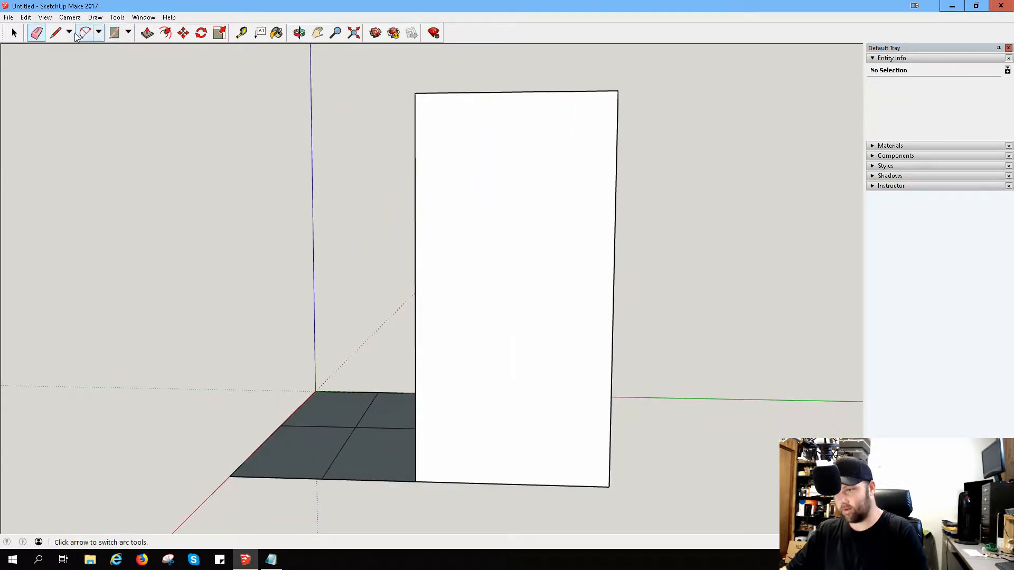
{"action": "left_click", "coordinate": [55, 32]}
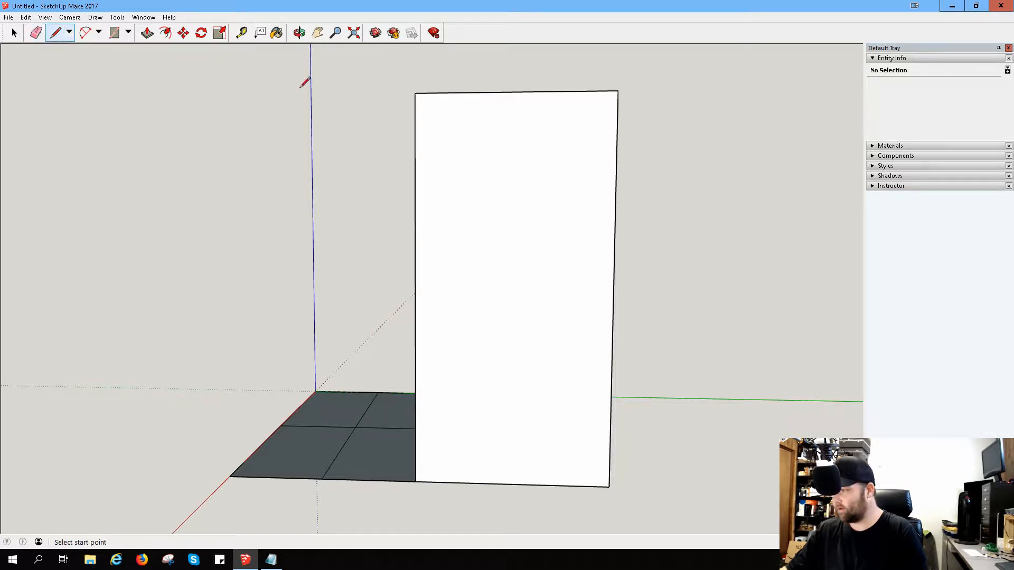
{"action": "left_click", "coordinate": [618, 91]}
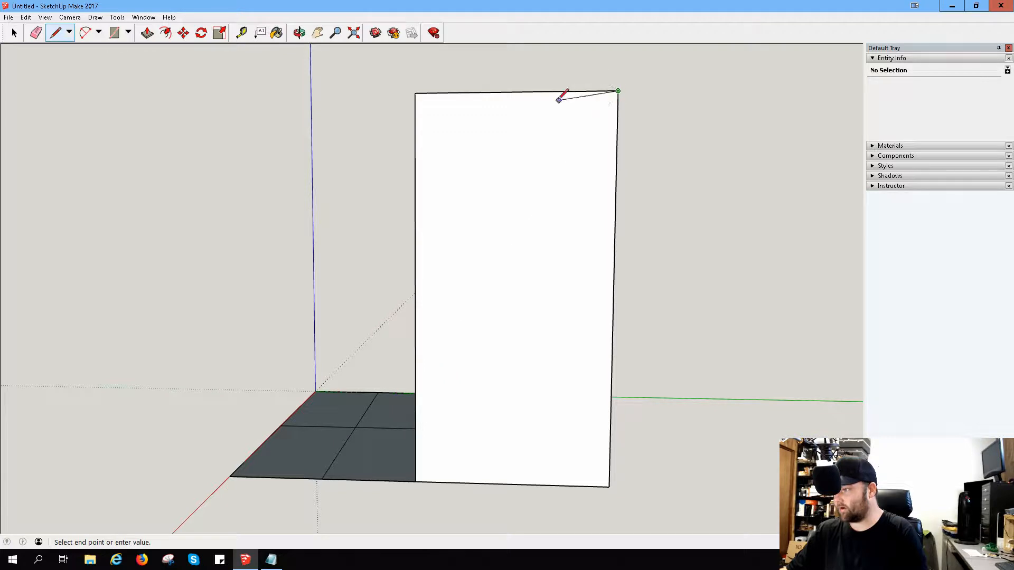
{"action": "key", "text": "Escape"}
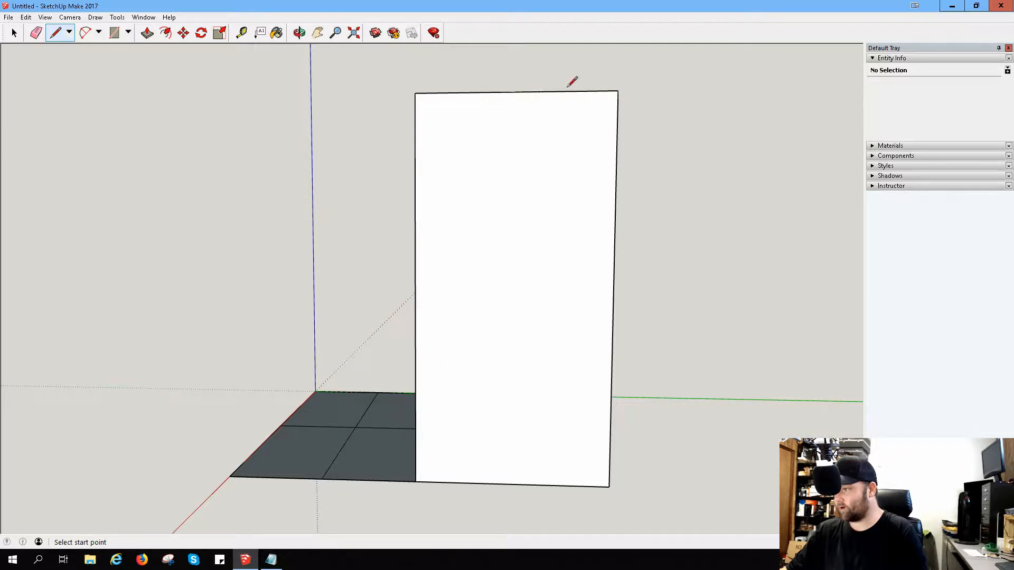
{"action": "scroll", "coordinate": [571, 111], "scroll_direction": "up", "scroll_amount": 1}
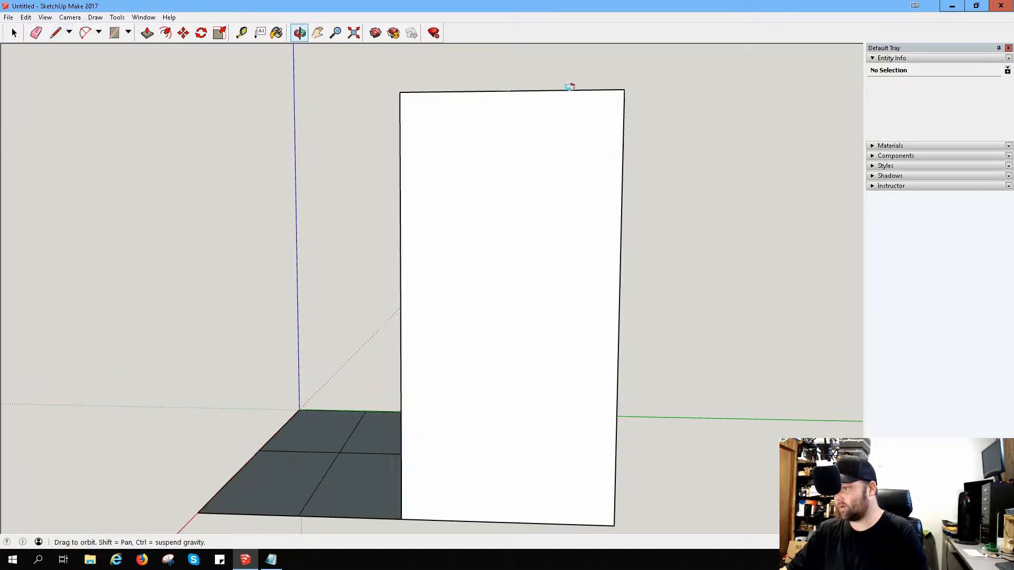
{"action": "mouse_move", "coordinate": [570, 86]}
{"action": "middle_mouse_down"}
{"action": "mouse_move", "coordinate": [580, 191]}
{"action": "mouse_move", "coordinate": [552, 174]}
{"action": "middle_mouse_up"}
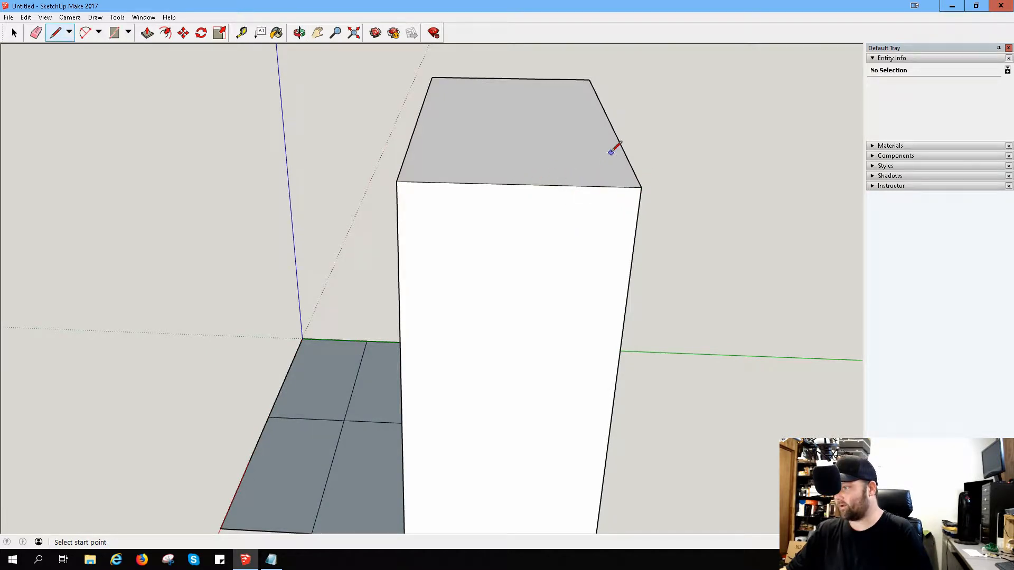
{"action": "left_click", "coordinate": [518, 185]}
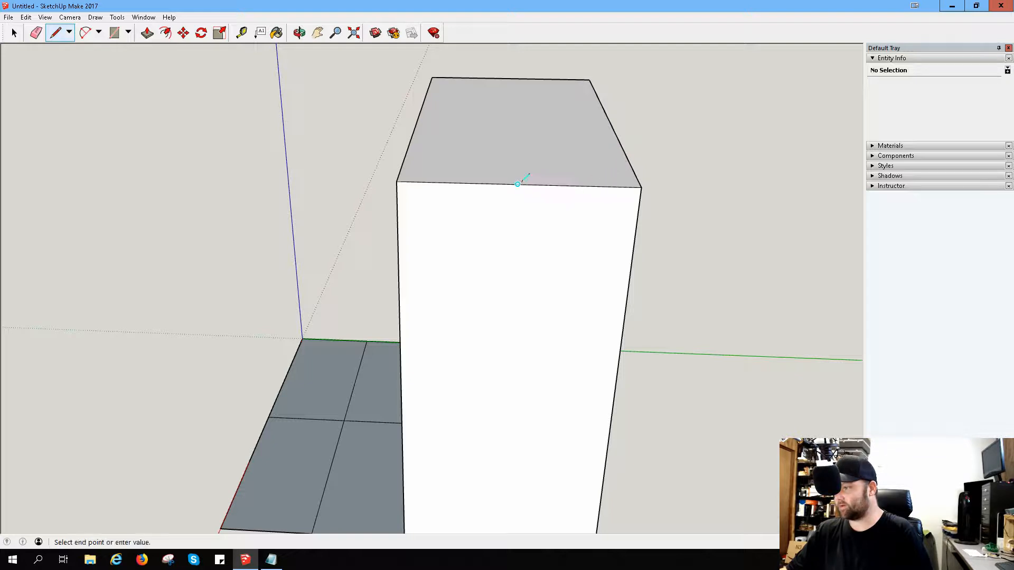
{"action": "key", "text": "Escape"}
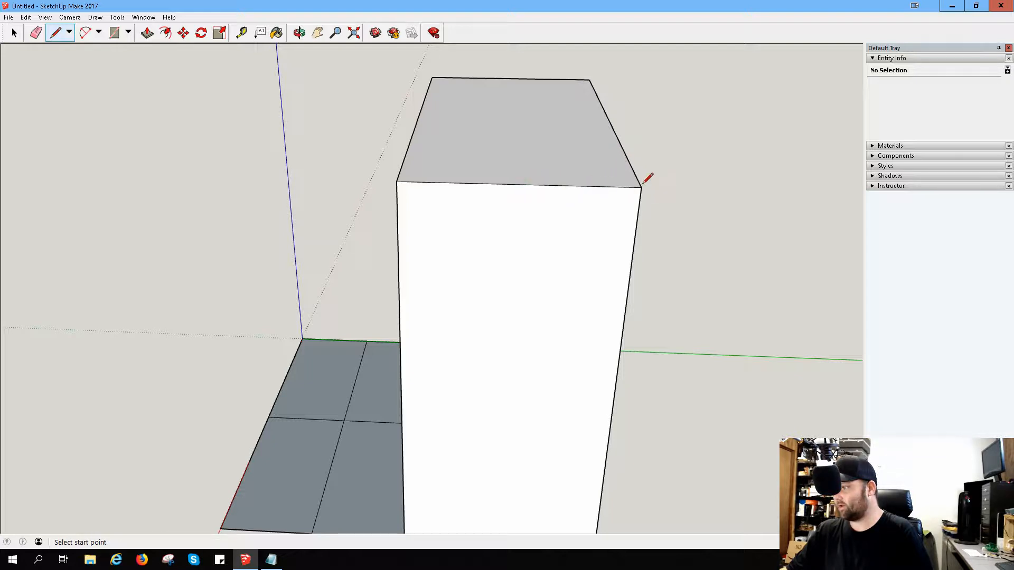
{"action": "left_click", "coordinate": [579, 185]}
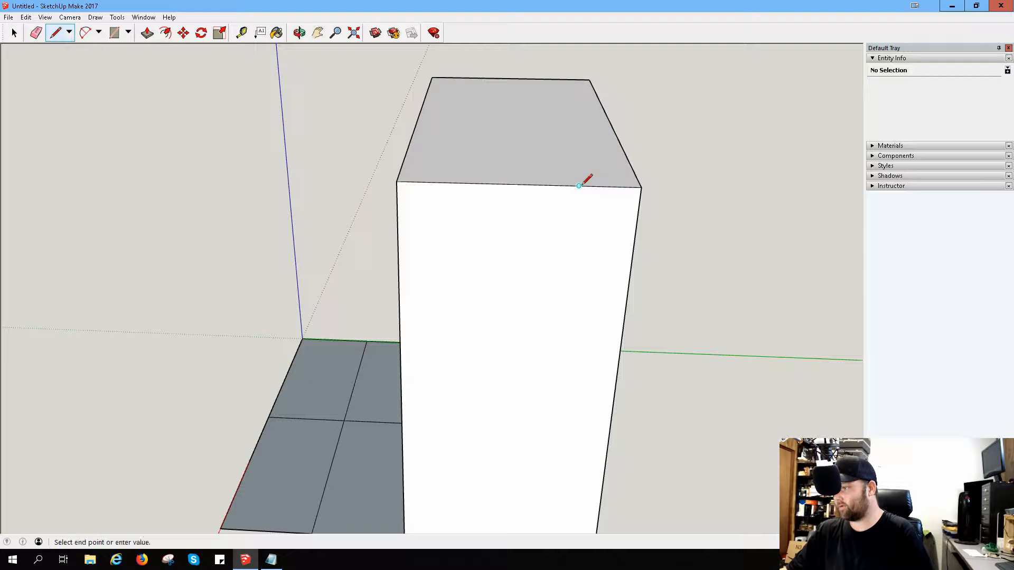
{"action": "key", "text": "Escape"}
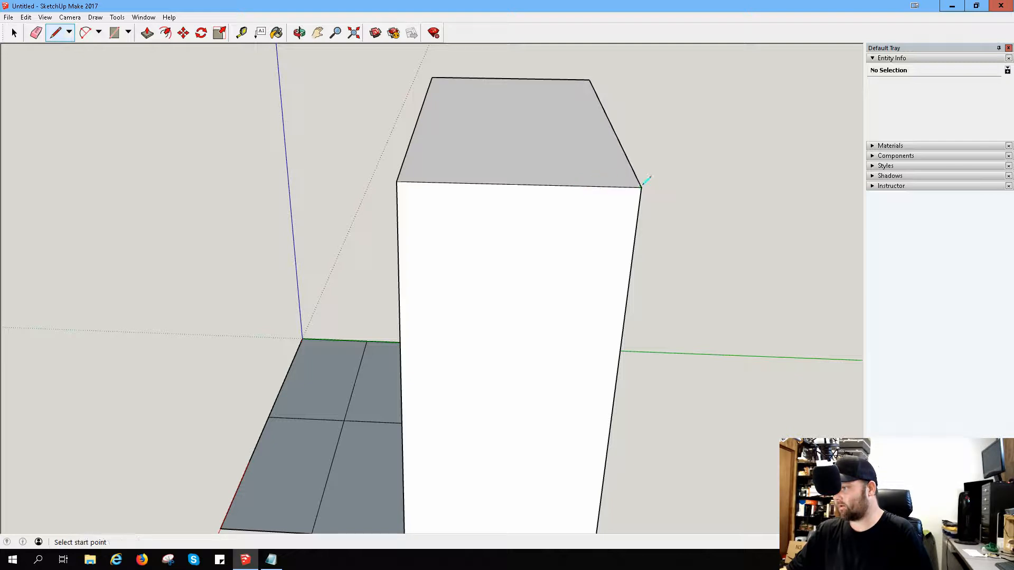
Step: Draw diagonals from one eighth in from the end face's top rear corner to the front edge's midpoint and quarter height, and erase the upper diagonal
{"action": "left_click", "coordinate": [610, 187]}
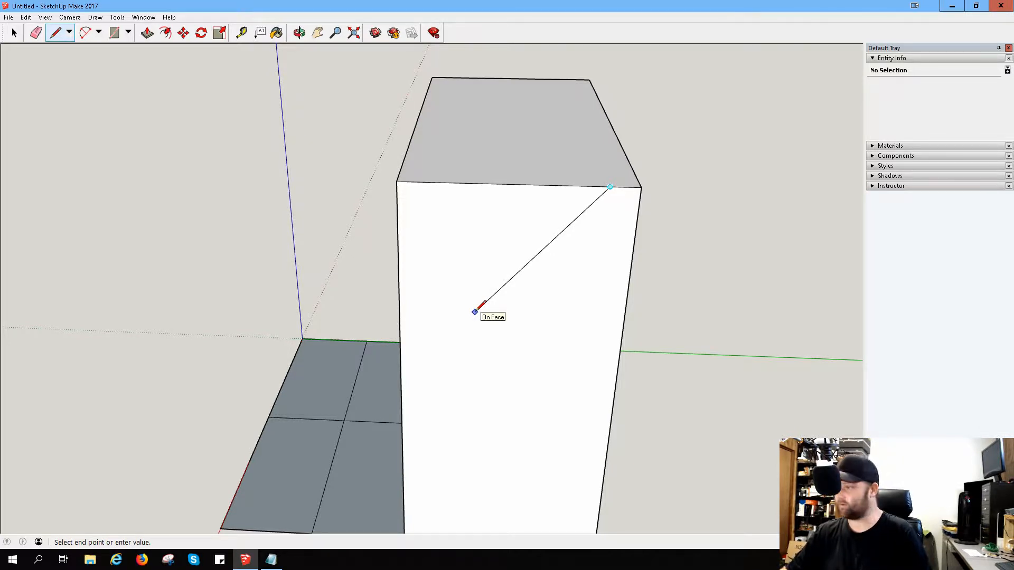
{"action": "left_click", "coordinate": [400, 381]}
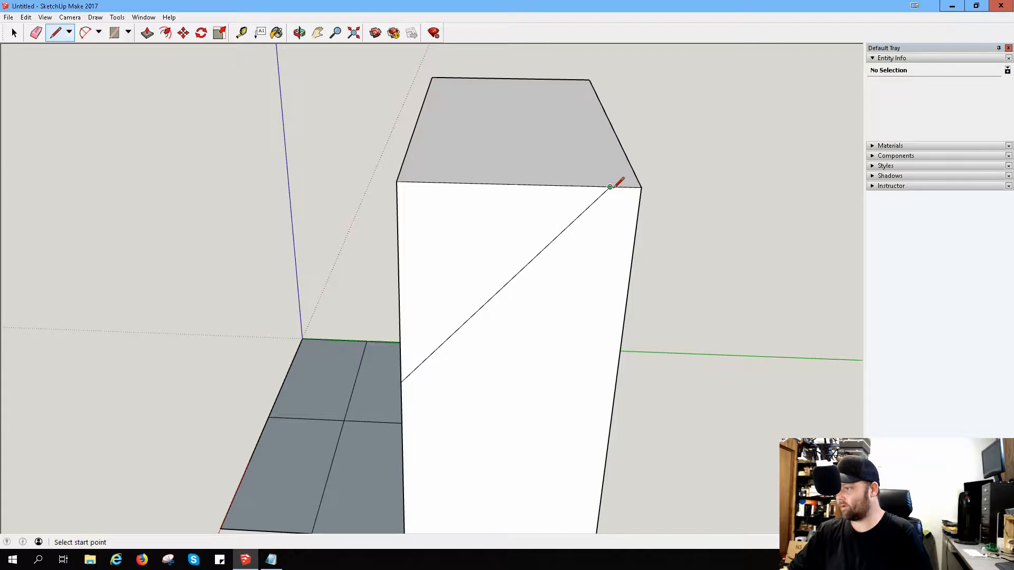
{"action": "left_click", "coordinate": [611, 186]}
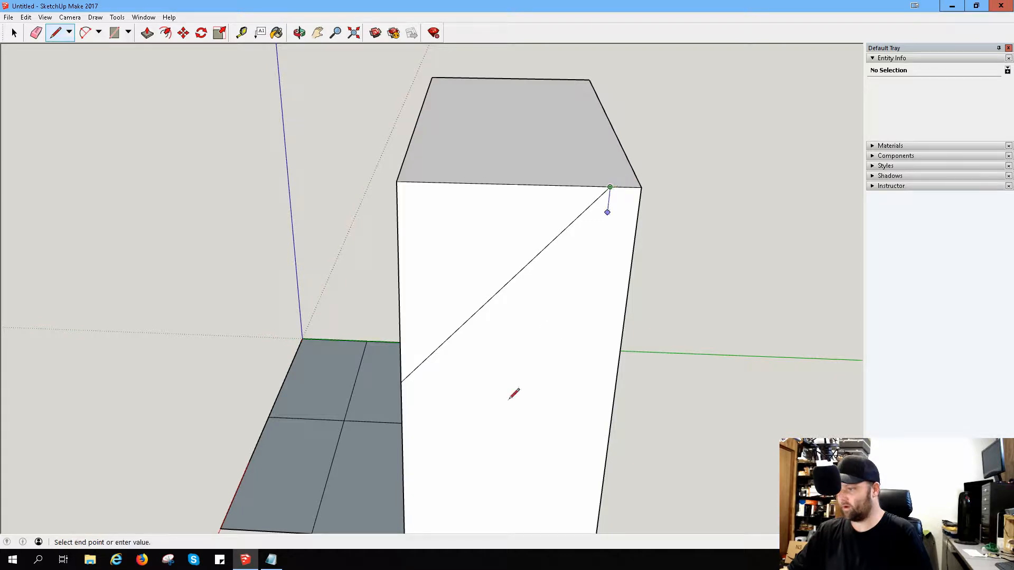
{"action": "left_click", "coordinate": [402, 465]}
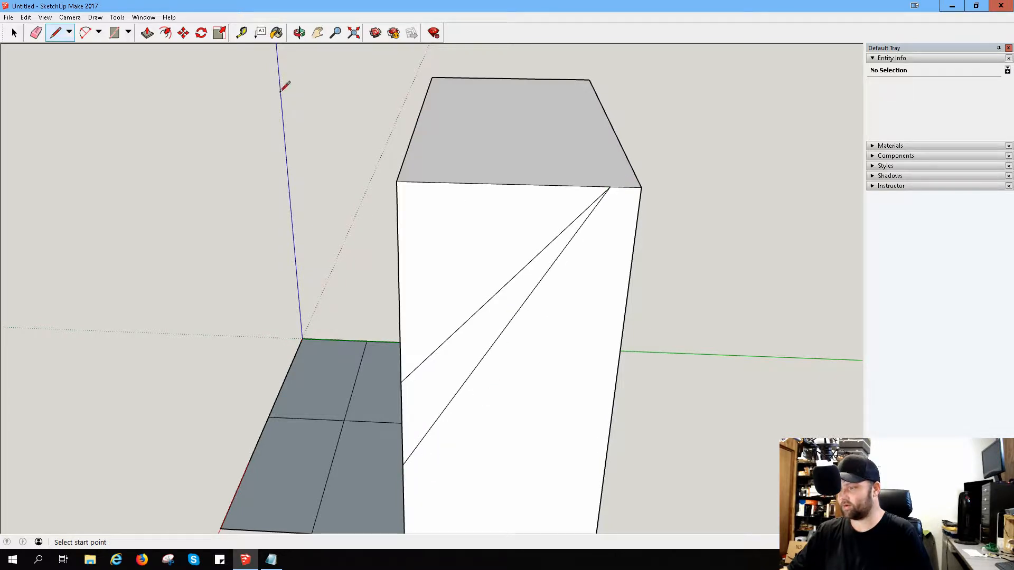
{"action": "left_click", "coordinate": [36, 33]}
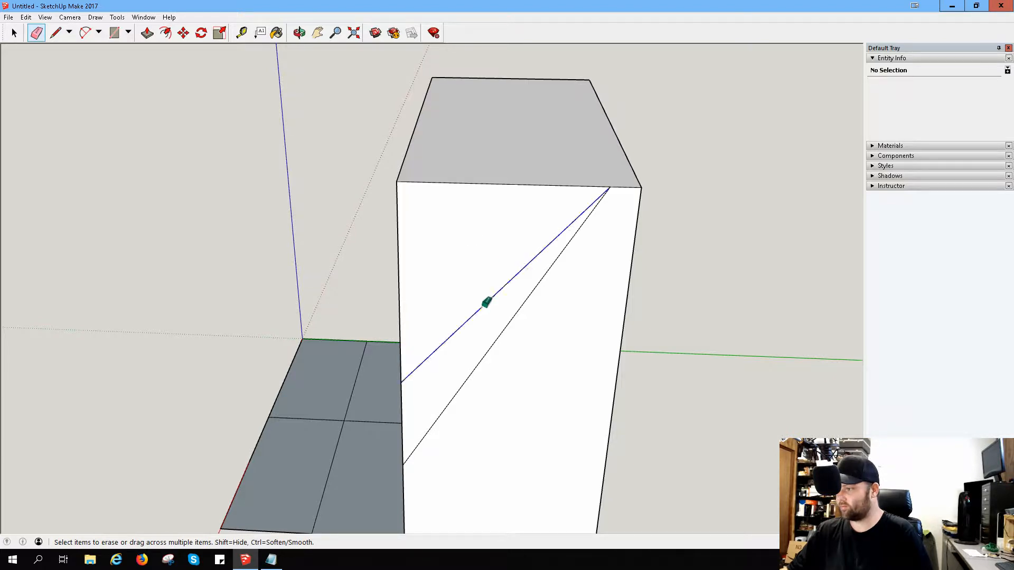
{"action": "left_click", "coordinate": [486, 301]}
Step: Place a Tape Measure guide across the block's top from the diagonal's upper end, parallel to the red axis, and trace it with a line
{"action": "left_click", "coordinate": [241, 33]}
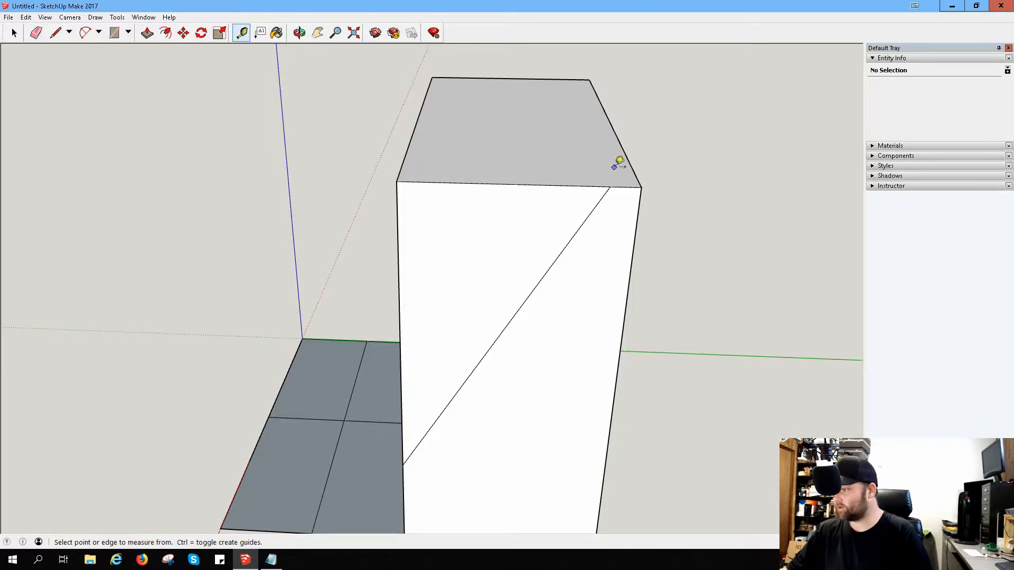
{"action": "left_click", "coordinate": [610, 187]}
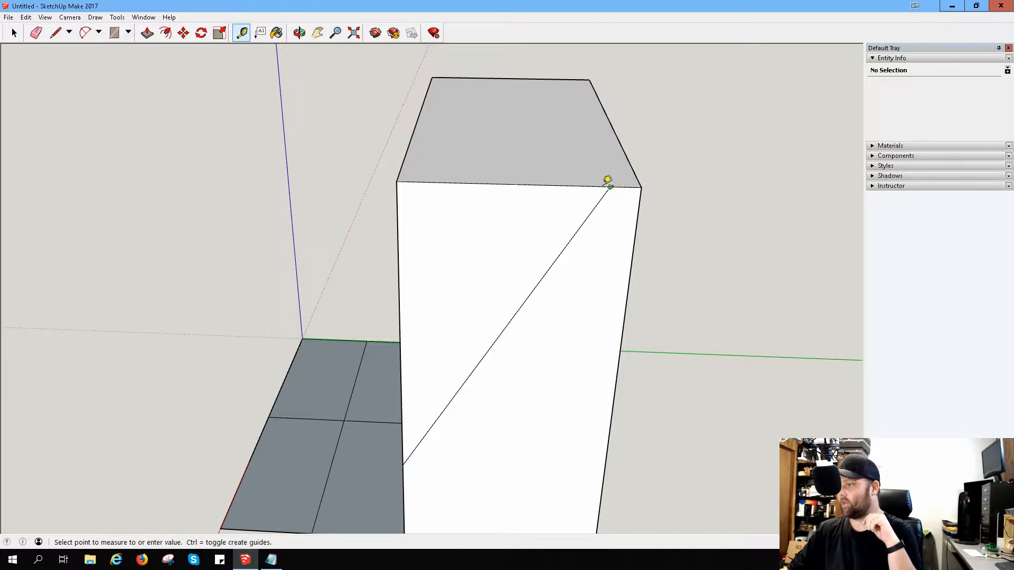
{"action": "left_click", "coordinate": [577, 72]}
{"action": "middle_click_drag", "start_coordinate": [537, 73], "coordinate": [479, 126]}
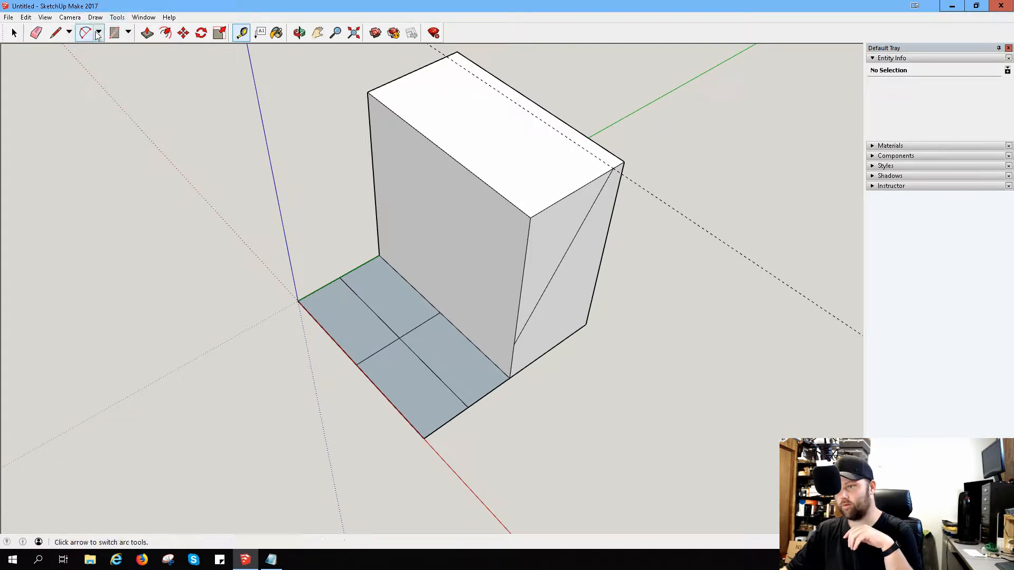
{"action": "left_click", "coordinate": [55, 33]}
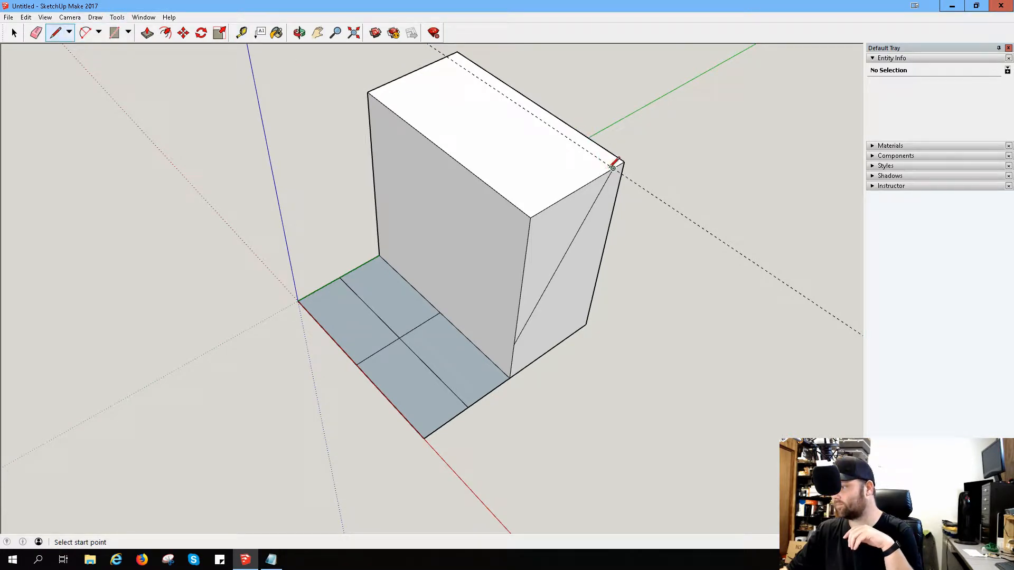
{"action": "left_click", "coordinate": [613, 169]}
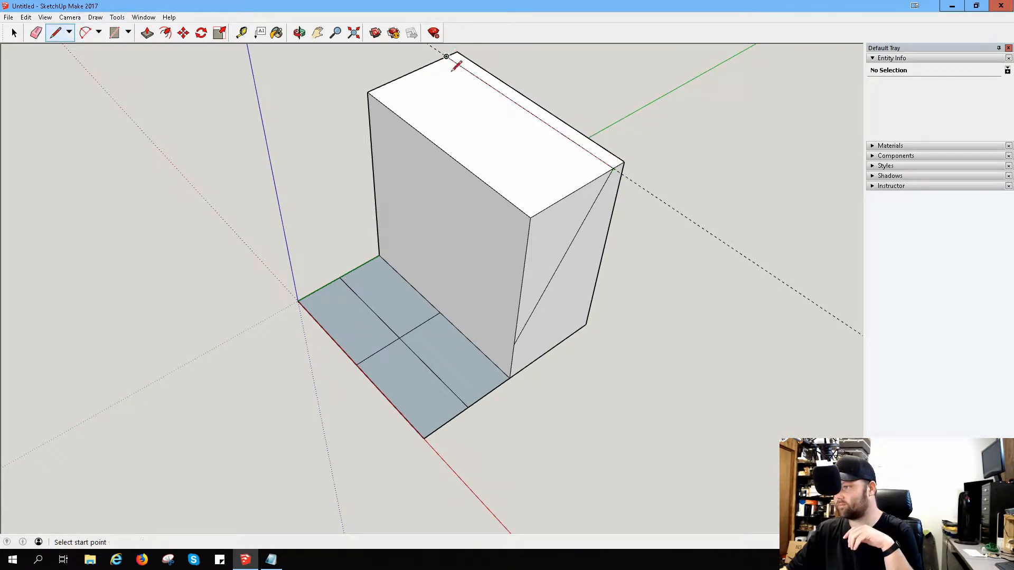
Step: Draw a horizontal line across the block's front face from the diagonal's lower end to the opposite vertical edge
{"action": "middle_click_drag", "start_coordinate": [405, 71], "coordinate": [625, 120]}
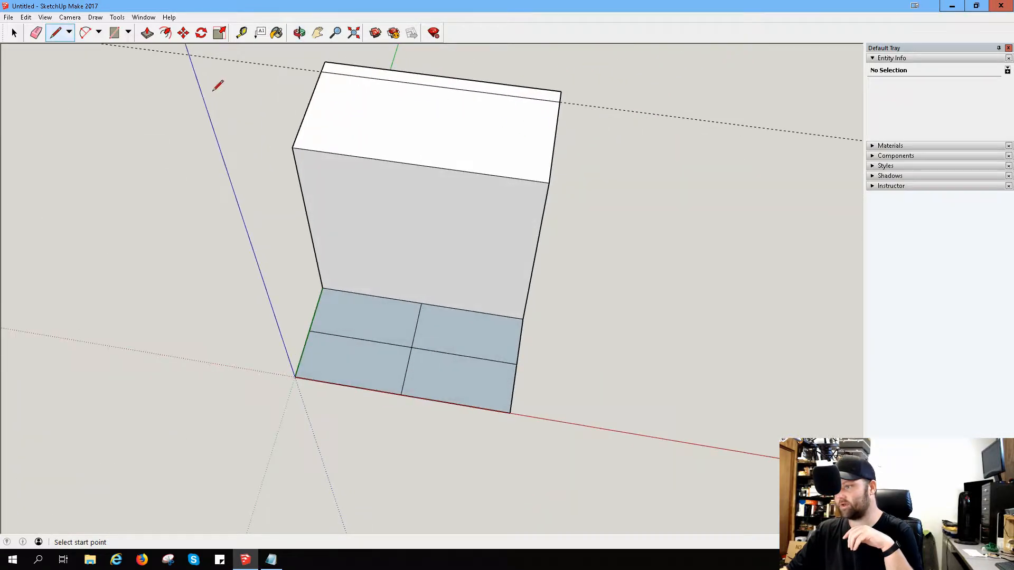
{"action": "middle_click_drag", "start_coordinate": [214, 116], "coordinate": [484, 156]}
{"action": "middle_click_drag", "start_coordinate": [320, 213], "coordinate": [446, 155]}
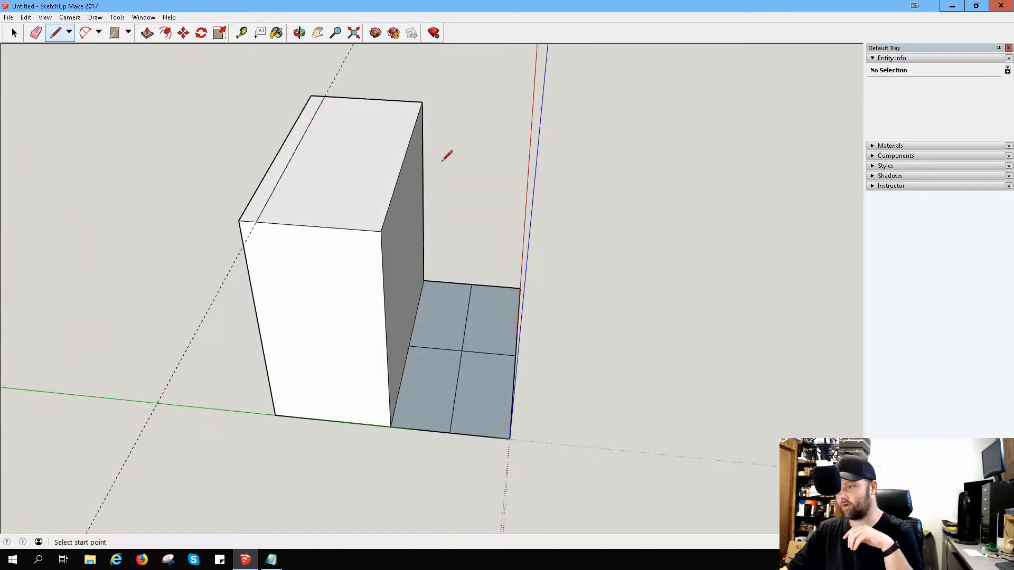
{"action": "middle_click_drag", "start_coordinate": [439, 217], "coordinate": [131, 183]}
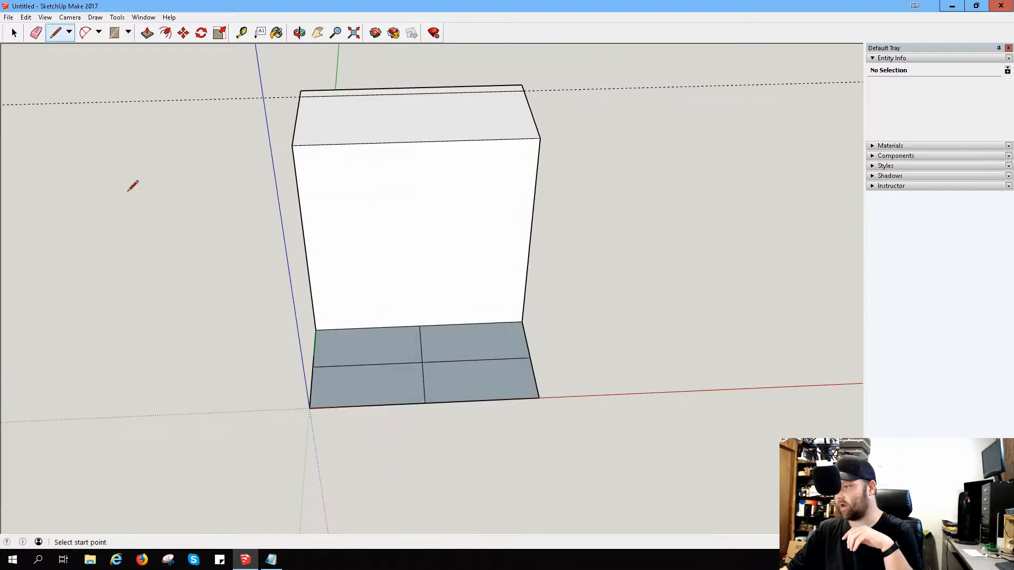
{"action": "middle_click_drag", "start_coordinate": [594, 235], "coordinate": [483, 280]}
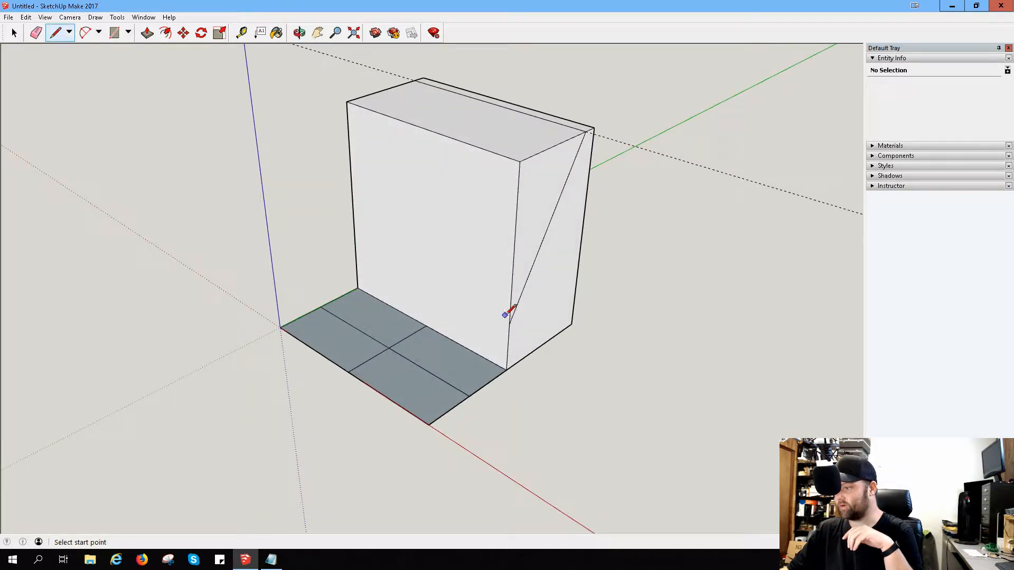
{"action": "left_click", "coordinate": [508, 323]}
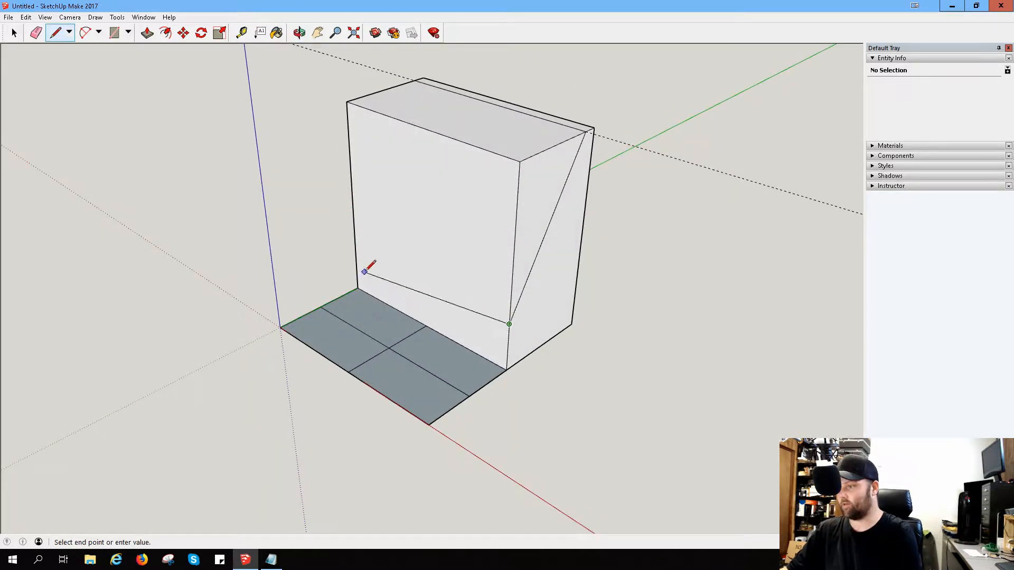
{"action": "left_click", "coordinate": [357, 247]}
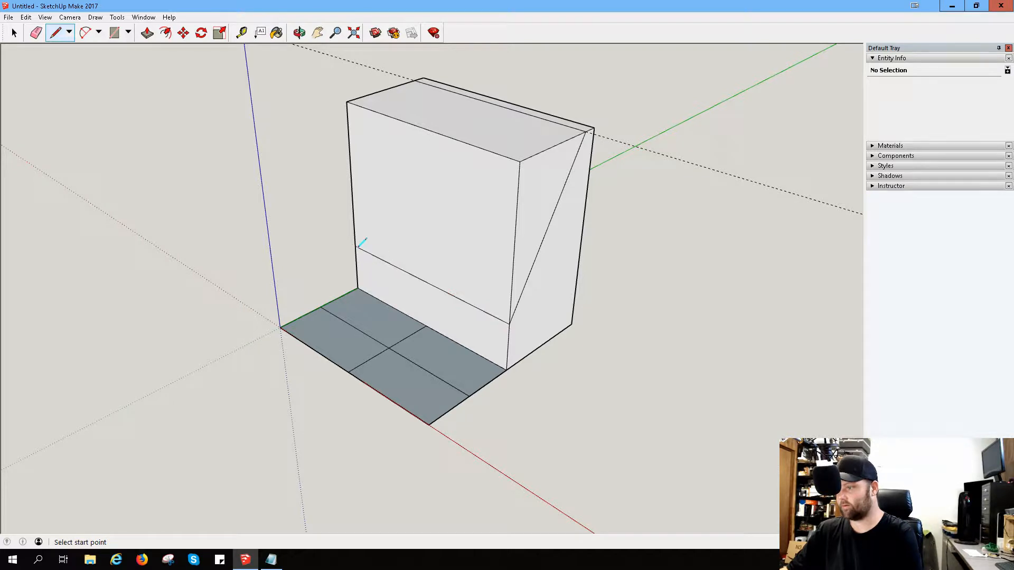
Step: Draw the matching diagonal on the opposite end face, joining the front face's horizontal line to the line across the top
{"action": "middle_click_drag", "start_coordinate": [331, 238], "coordinate": [584, 255]}
{"action": "left_click", "coordinate": [393, 352]}
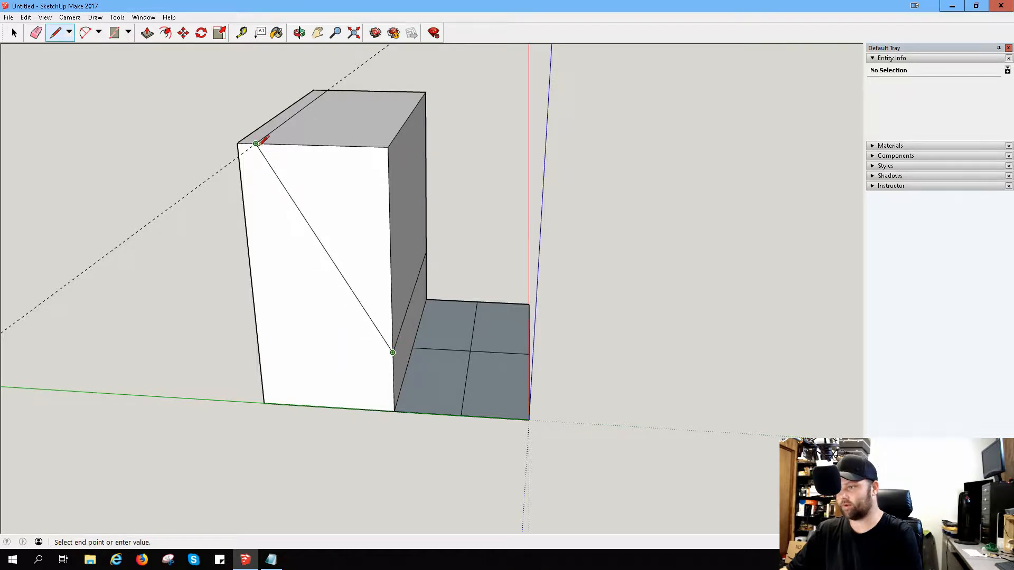
{"action": "left_click", "coordinate": [255, 143]}
Step: Erase the block's edges in front of and above the diagonals to remove the upper front wedge and leave a sloped face
{"action": "mouse_move", "coordinate": [477, 115]}
{"action": "middle_mouse_down"}
{"action": "mouse_move", "coordinate": [356, 208]}
{"action": "mouse_move", "coordinate": [133, 53]}
{"action": "middle_mouse_up"}
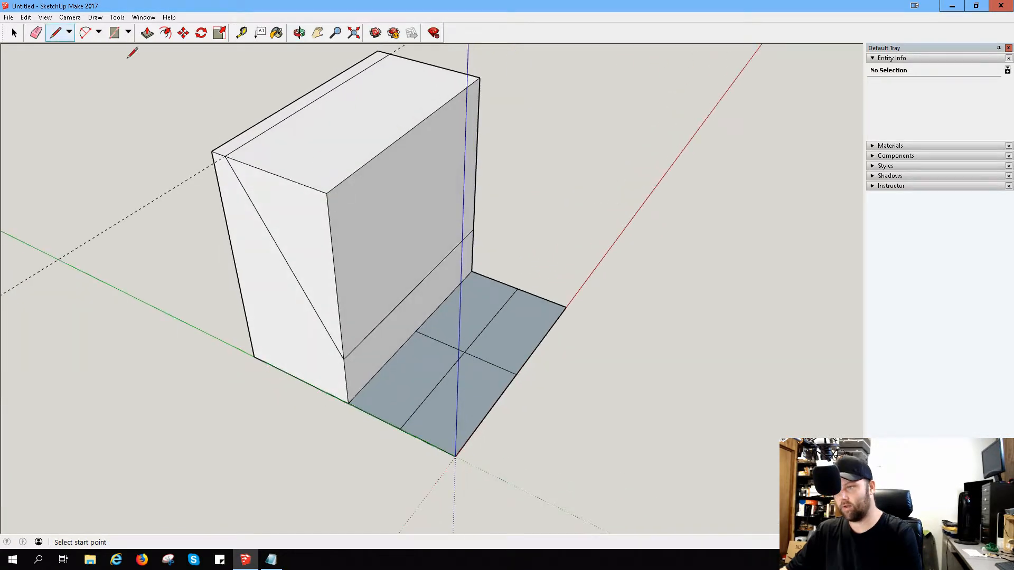
{"action": "left_click", "coordinate": [36, 33]}
{"action": "left_click", "coordinate": [332, 189]}
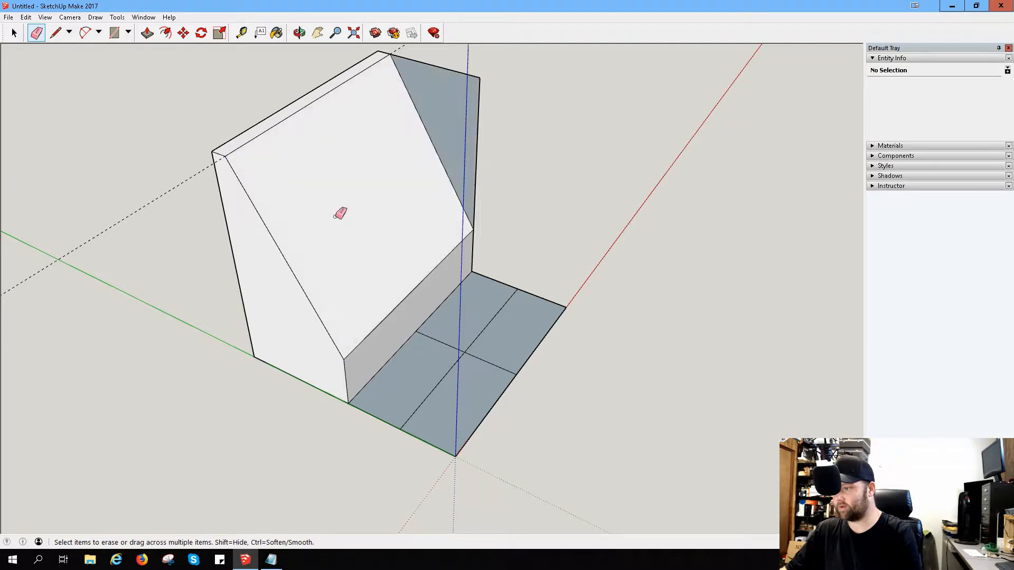
{"action": "left_click_drag", "start_coordinate": [486, 105], "coordinate": [531, 180]}
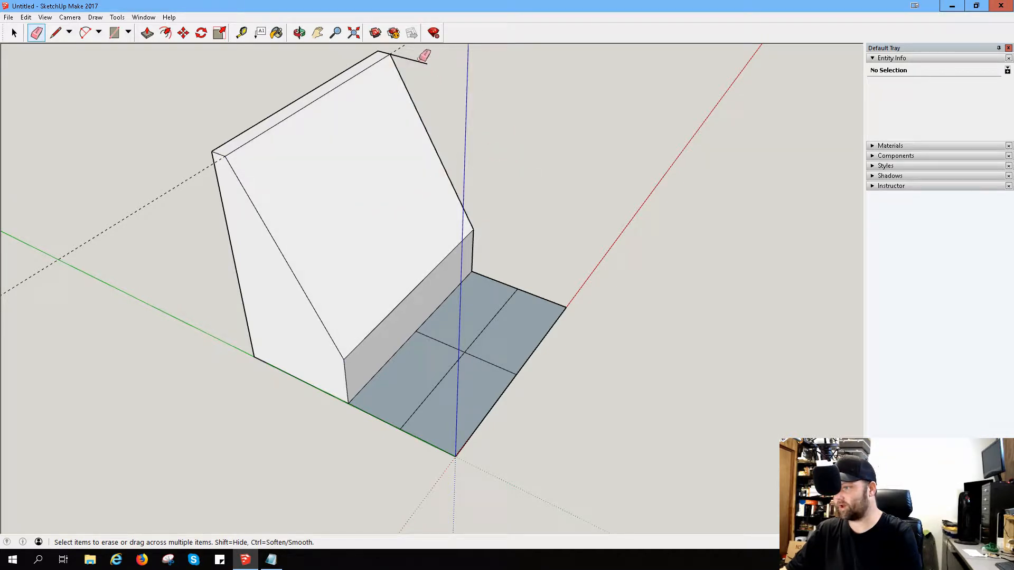
{"action": "middle_click_drag", "start_coordinate": [528, 173], "coordinate": [342, 227]}
Step: Draw a 2 Point Arc on the block's end face between the upper and lower rear corners, bulging inward toward the slope
{"action": "mouse_move", "coordinate": [715, 174]}
{"action": "middle_mouse_down"}
{"action": "mouse_move", "coordinate": [515, 179]}
{"action": "mouse_move", "coordinate": [500, 164]}
{"action": "mouse_move", "coordinate": [398, 124]}
{"action": "mouse_move", "coordinate": [359, 73]}
{"action": "middle_mouse_up"}
{"action": "middle_click_drag", "start_coordinate": [639, 153], "coordinate": [577, 113]}
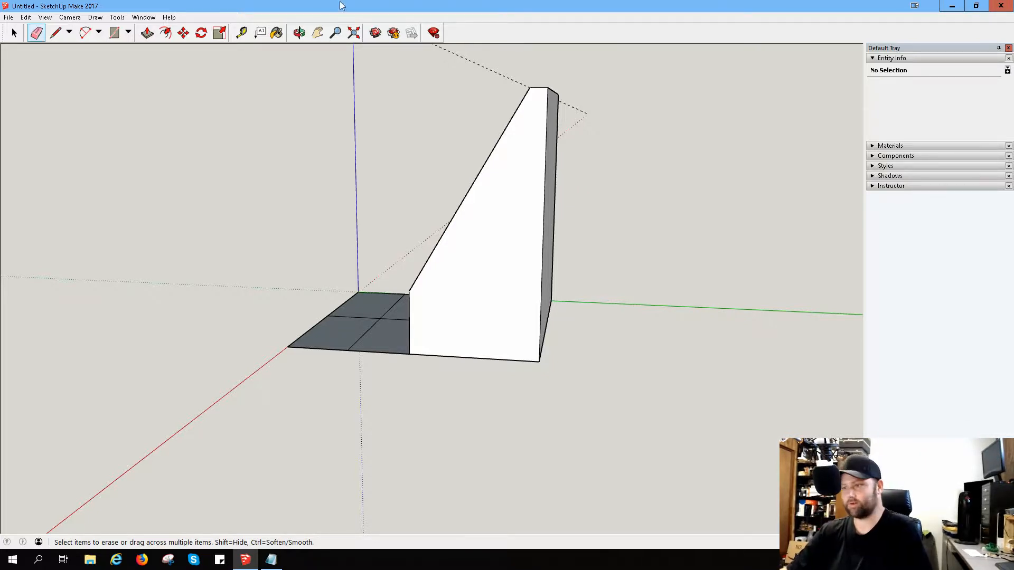
{"action": "left_click", "coordinate": [88, 35]}
{"action": "left_click", "coordinate": [99, 34]}
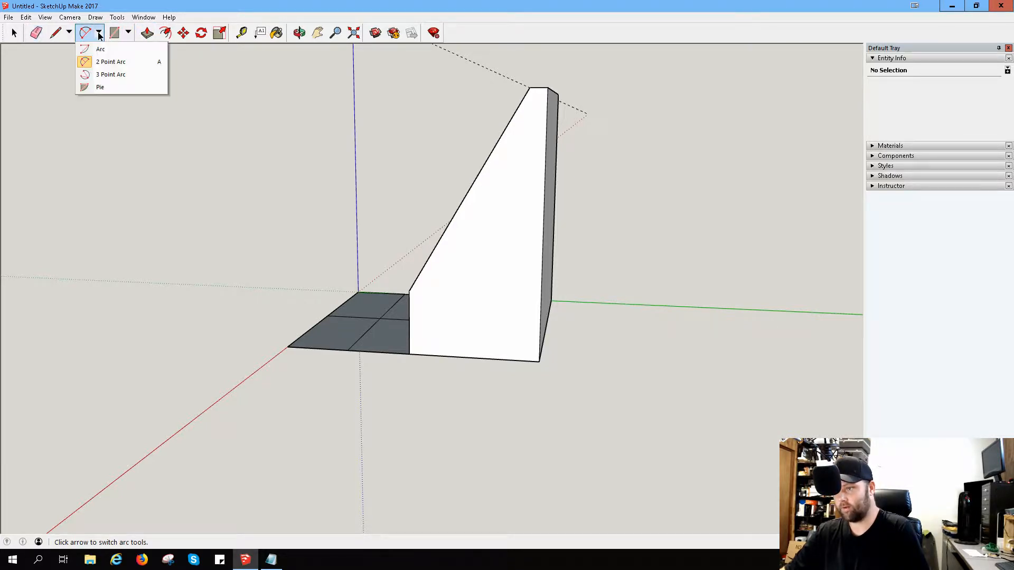
{"action": "left_click", "coordinate": [106, 64]}
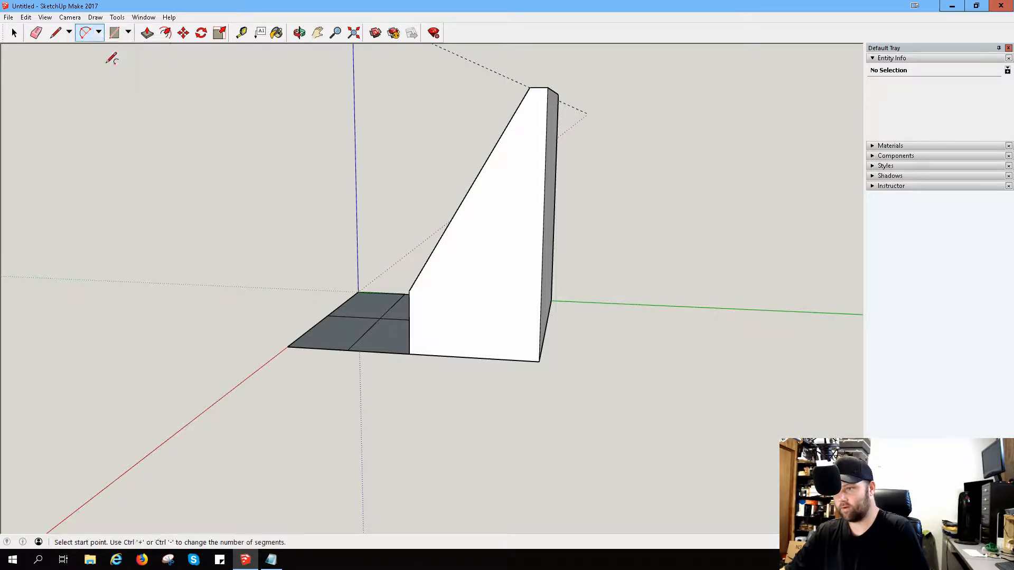
{"action": "left_click", "coordinate": [547, 87]}
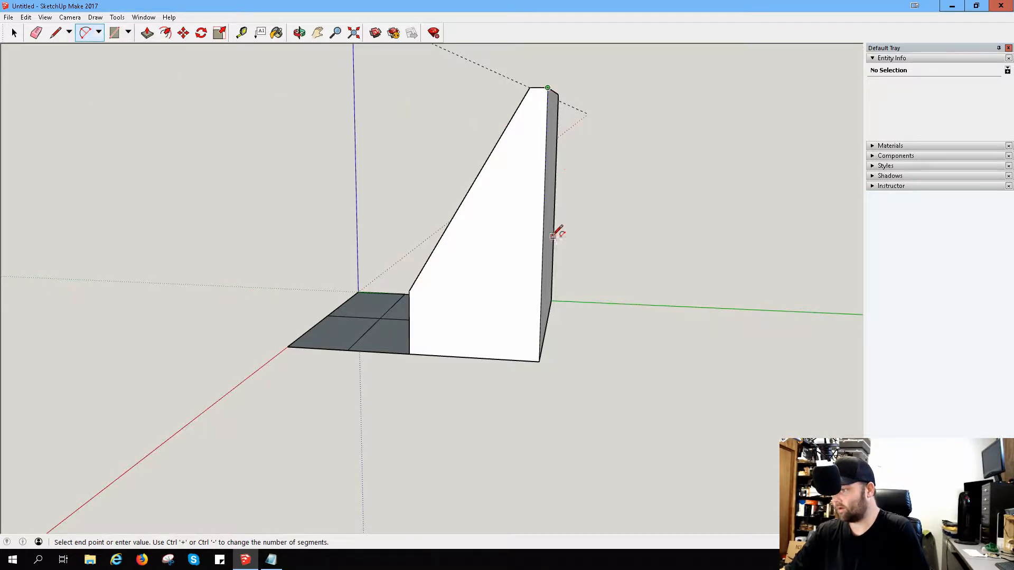
{"action": "left_click", "coordinate": [538, 361]}
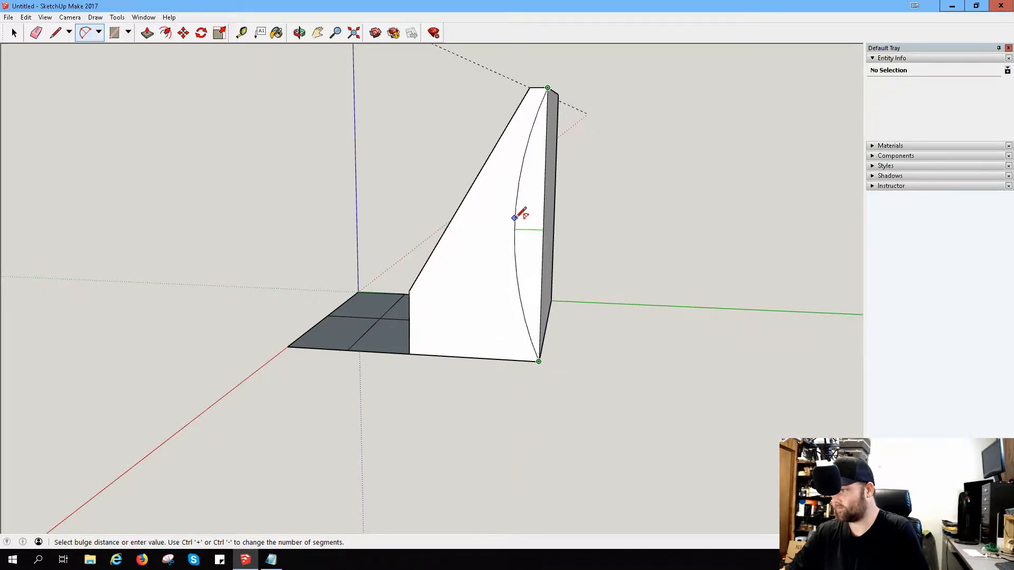
{"action": "middle_click_drag", "start_coordinate": [521, 215], "coordinate": [611, 220]}
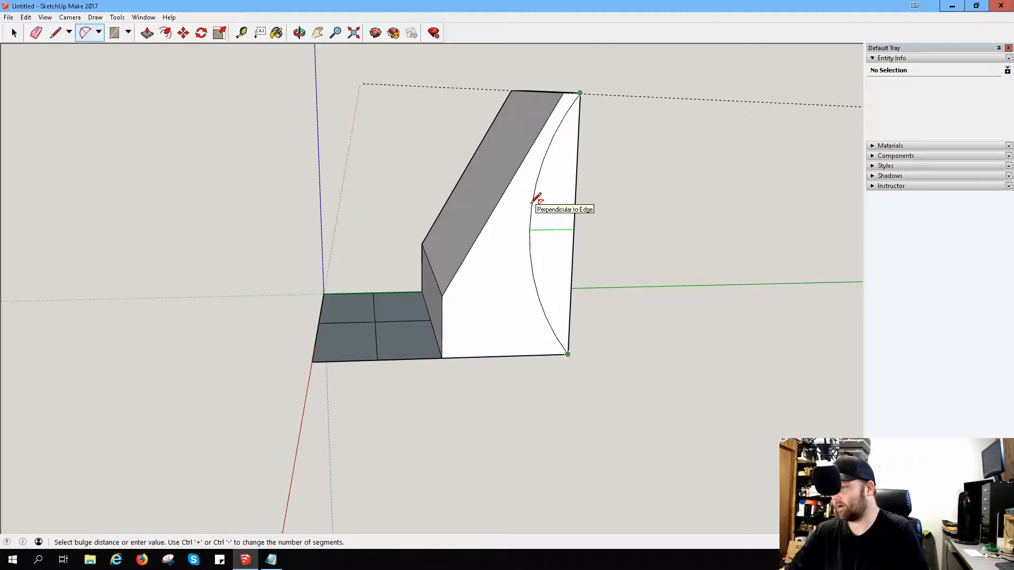
{"action": "left_click", "coordinate": [535, 199]}
Step: Push the segment between the arc and the rear edge through the block's full length to hollow out a curved back
{"action": "middle_click_drag", "start_coordinate": [717, 165], "coordinate": [599, 190]}
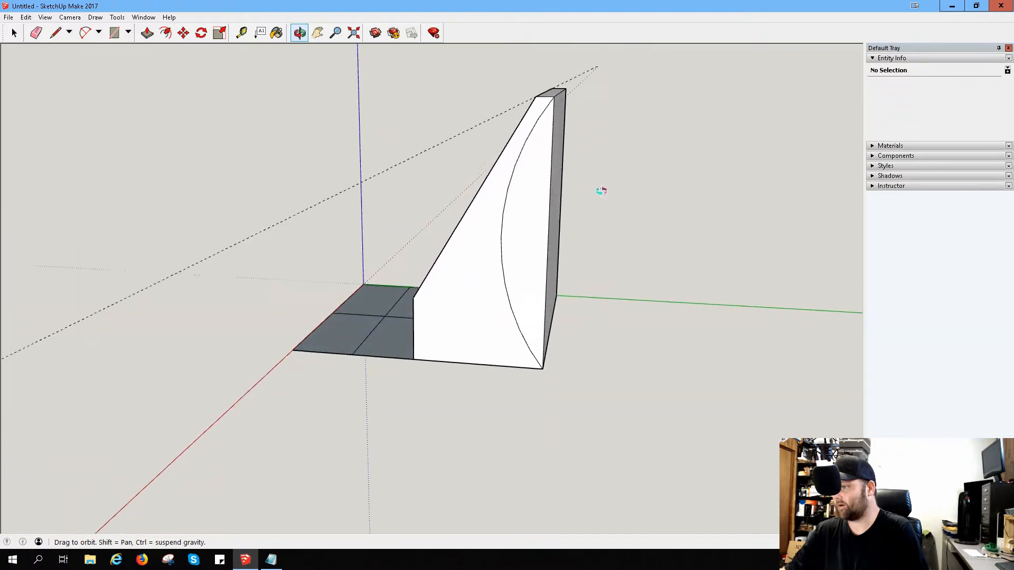
{"action": "left_click", "coordinate": [146, 32]}
{"action": "left_click", "coordinate": [527, 252]}
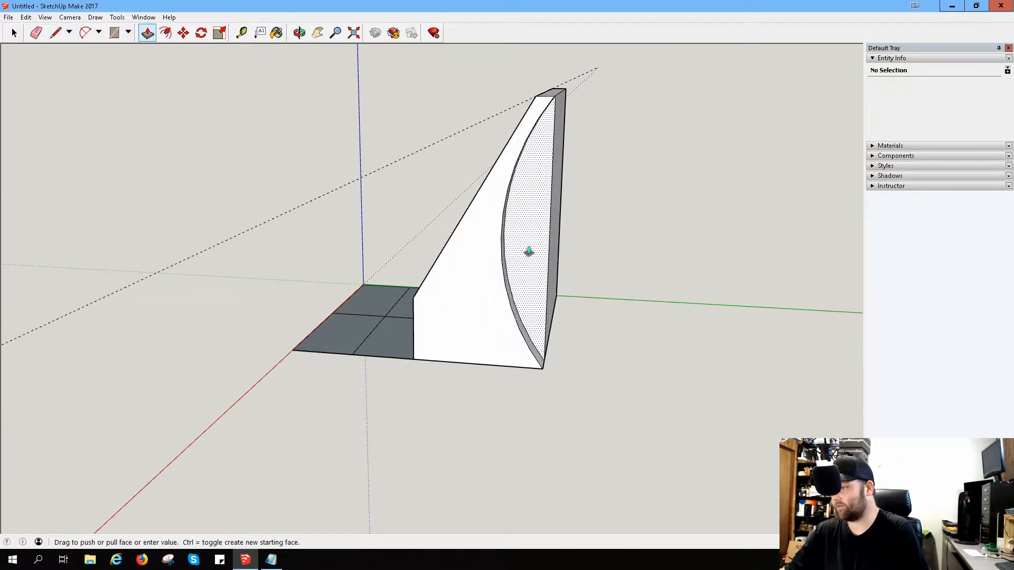
{"action": "left_click", "coordinate": [573, 209]}
Step: Halve the two base cells adjoining the block by drawing lines between their opposite midpoints, parallel to the green axis
{"action": "middle_click_drag", "start_coordinate": [465, 220], "coordinate": [677, 305]}
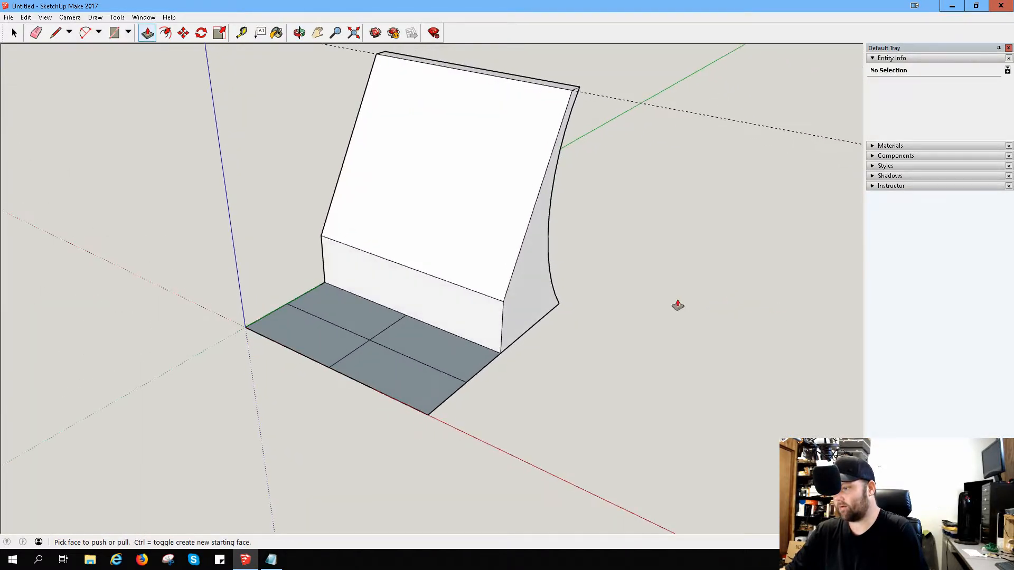
{"action": "scroll", "coordinate": [303, 285], "scroll_direction": "up", "scroll_amount": 2}
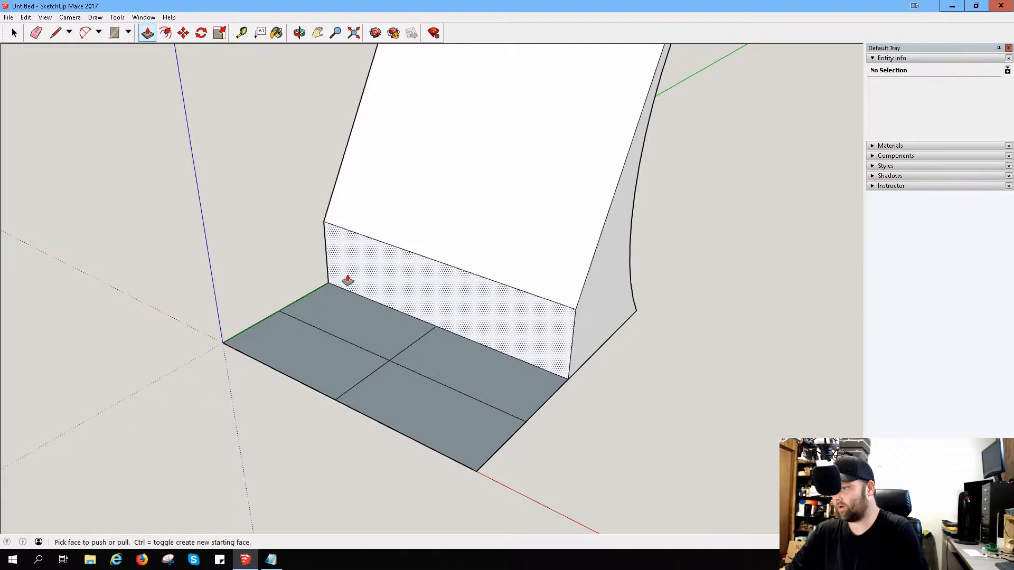
{"action": "left_click", "coordinate": [55, 33]}
{"action": "left_click", "coordinate": [379, 304]}
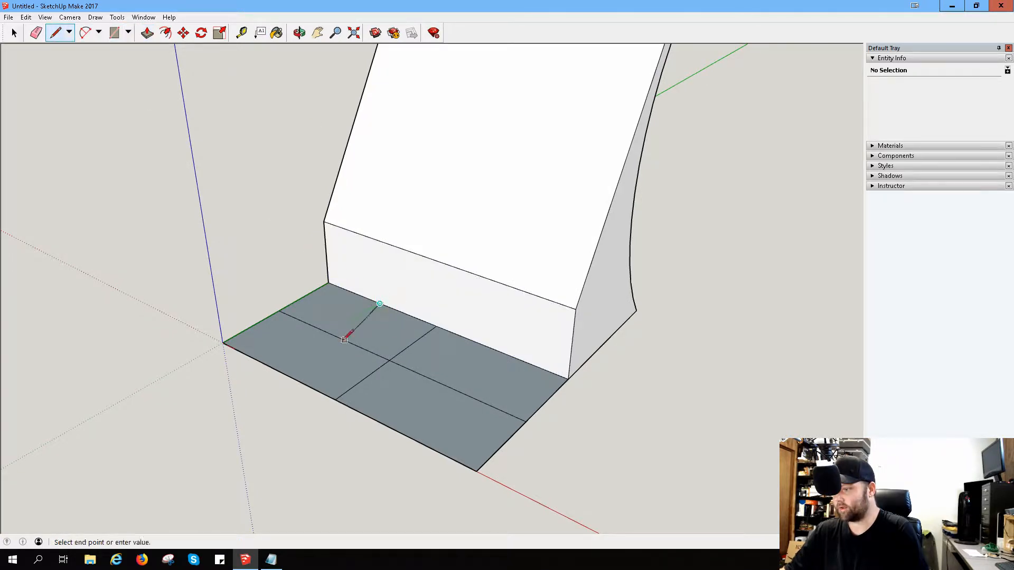
{"action": "left_click", "coordinate": [337, 334]}
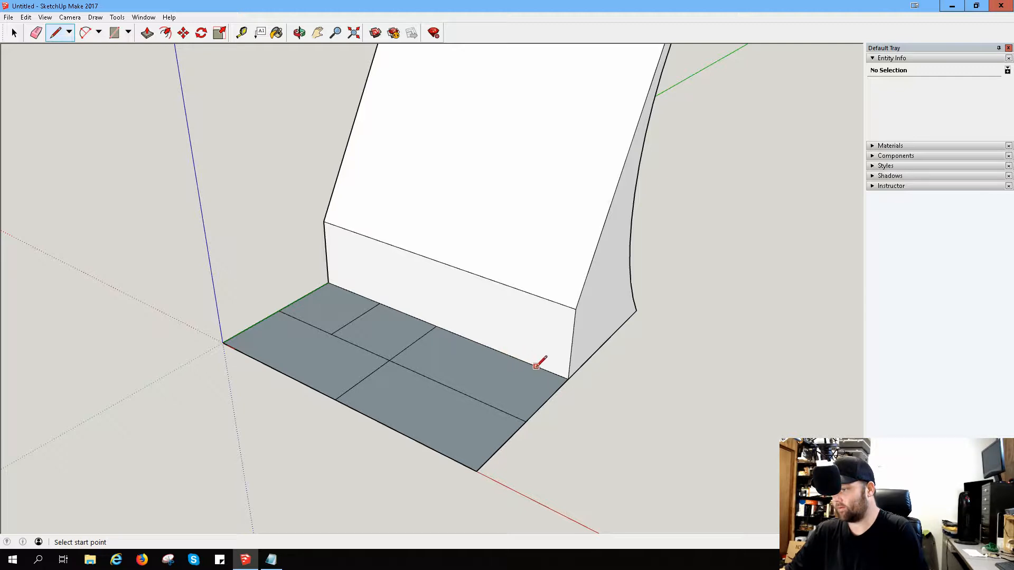
{"action": "left_click", "coordinate": [498, 351]}
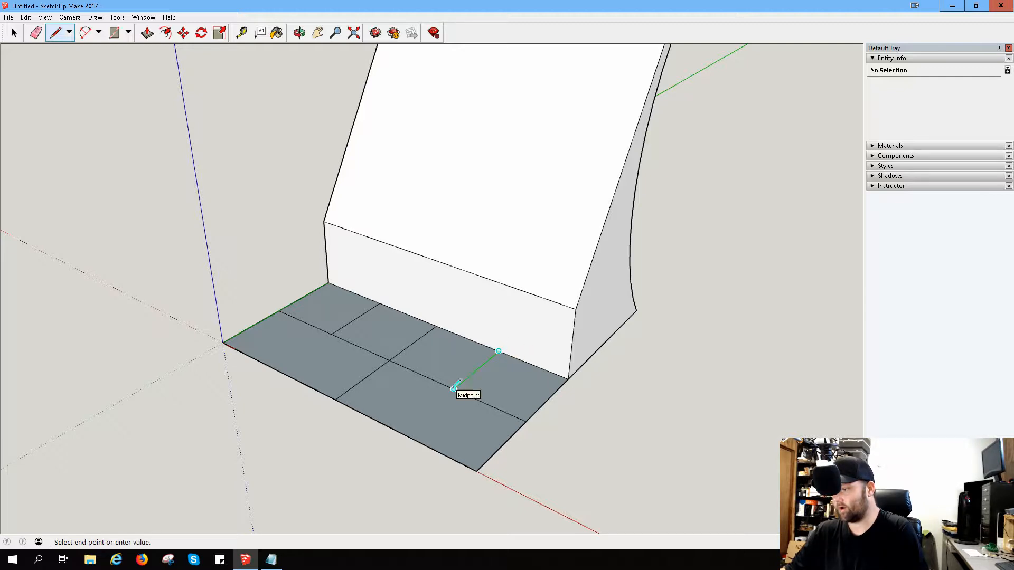
{"action": "left_click", "coordinate": [453, 389]}
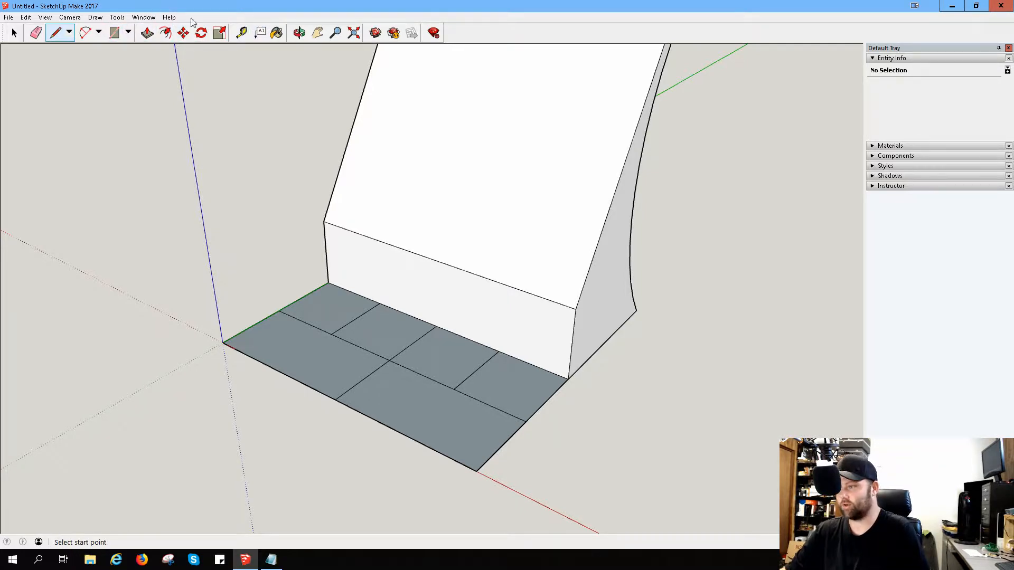
Step: Push the block's end face farther from the origin inward to the nearest dividing line on the base
{"action": "left_click", "coordinate": [147, 33]}
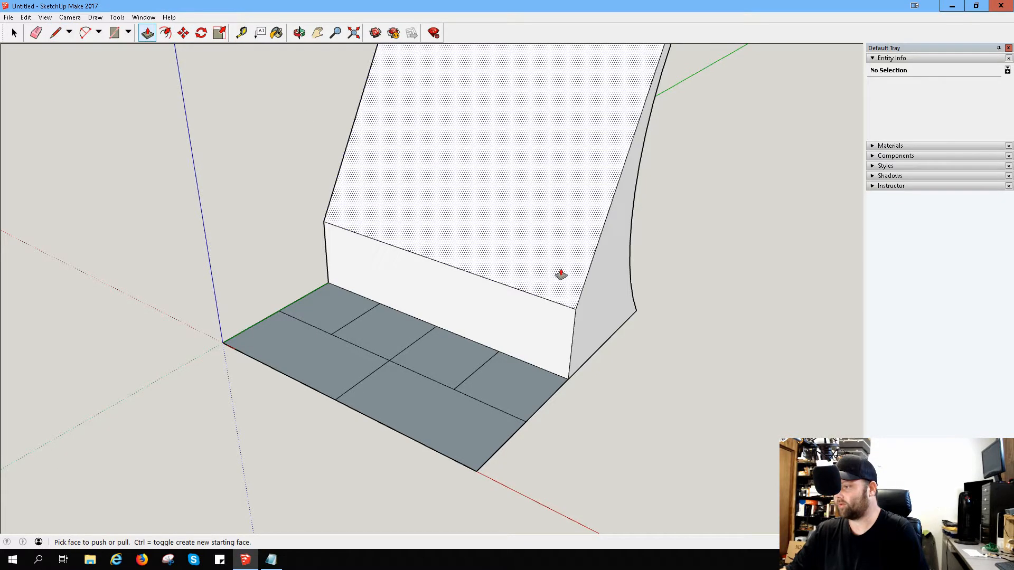
{"action": "left_click", "coordinate": [606, 290]}
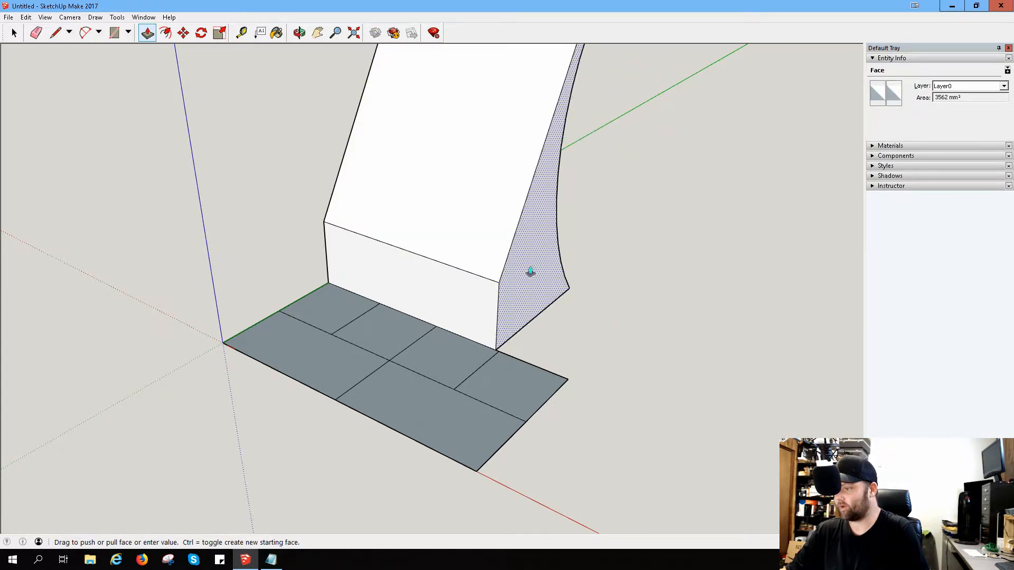
{"action": "left_click", "coordinate": [547, 280]}
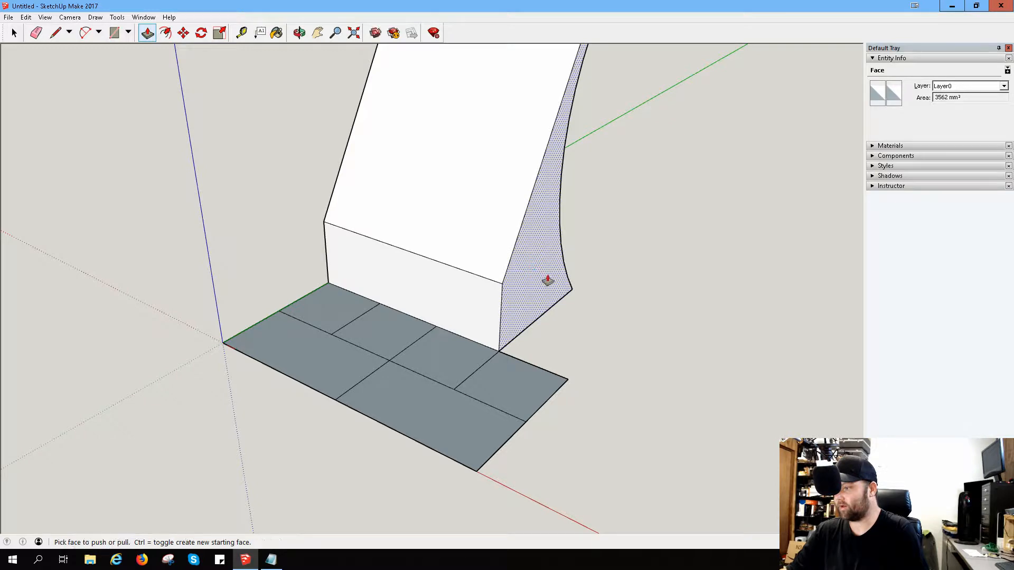
Step: Try to align the pushed end face exactly with the endpoint of the base's dividing line using Push/Pull
{"action": "scroll", "coordinate": [482, 367], "scroll_direction": "up", "scroll_amount": 5}
{"action": "scroll", "coordinate": [502, 329], "scroll_direction": "up", "scroll_amount": 2}
{"action": "middle_click_drag", "start_coordinate": [507, 332], "coordinate": [550, 310]}
{"action": "left_click", "coordinate": [538, 302]}
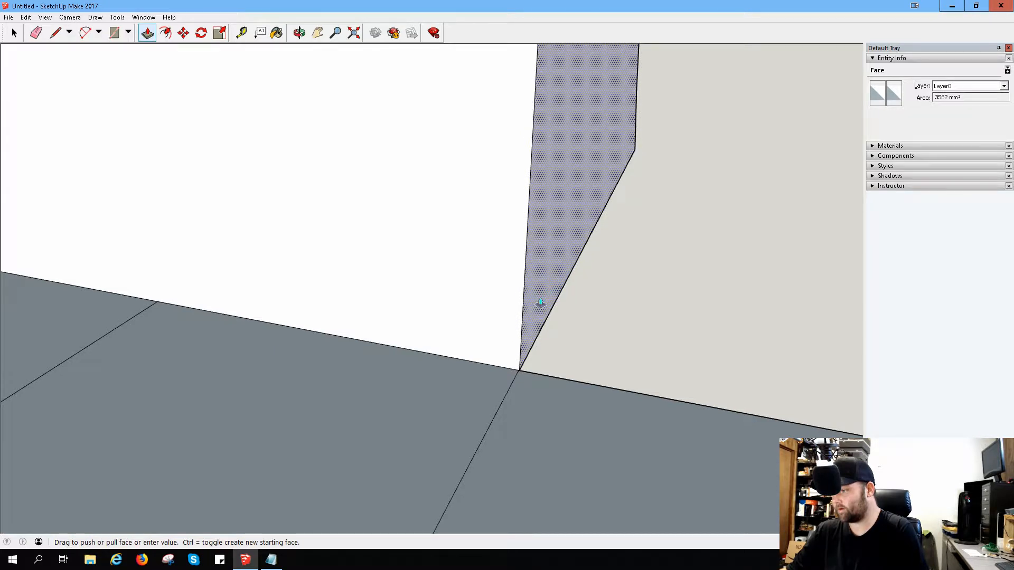
{"action": "left_click", "coordinate": [540, 303]}
{"action": "scroll", "coordinate": [510, 430], "scroll_direction": "up", "scroll_amount": 2}
{"action": "scroll", "coordinate": [530, 331], "scroll_direction": "up", "scroll_amount": 2}
{"action": "scroll", "coordinate": [521, 365], "scroll_direction": "up", "scroll_amount": 1}
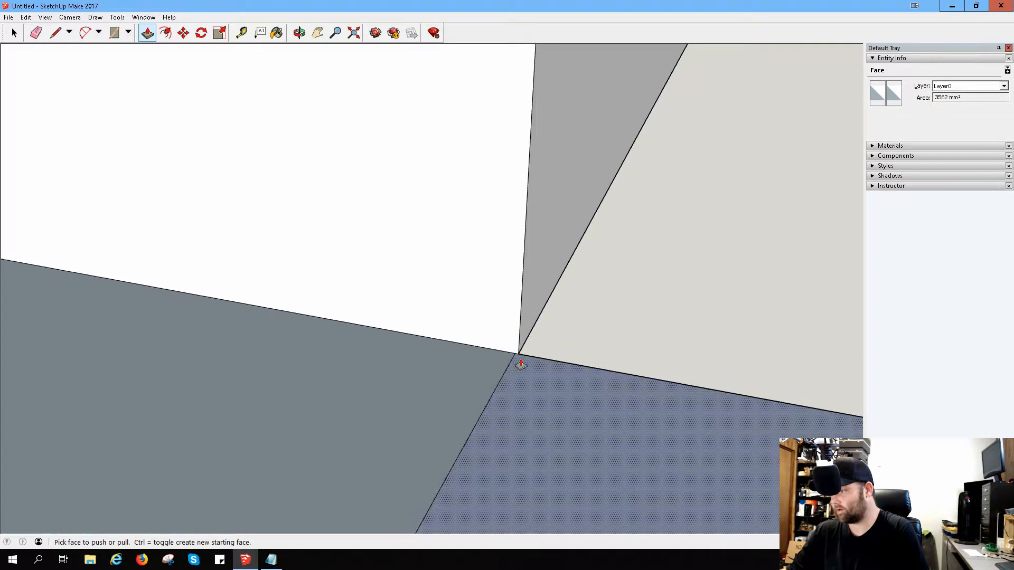
{"action": "scroll", "coordinate": [534, 327], "scroll_direction": "up", "scroll_amount": 1}
{"action": "mouse_move", "coordinate": [534, 327]}
{"action": "left_mouse_down"}
{"action": "mouse_move", "coordinate": [523, 312]}
{"action": "mouse_move", "coordinate": [509, 332]}
{"action": "mouse_move", "coordinate": [515, 343]}
{"action": "mouse_move", "coordinate": [519, 322]}
{"action": "mouse_move", "coordinate": [493, 319]}
{"action": "mouse_move", "coordinate": [515, 326]}
{"action": "left_mouse_up"}
{"action": "scroll", "coordinate": [528, 345], "scroll_direction": "down", "scroll_amount": 1}
{"action": "scroll", "coordinate": [517, 326], "scroll_direction": "down", "scroll_amount": 1}
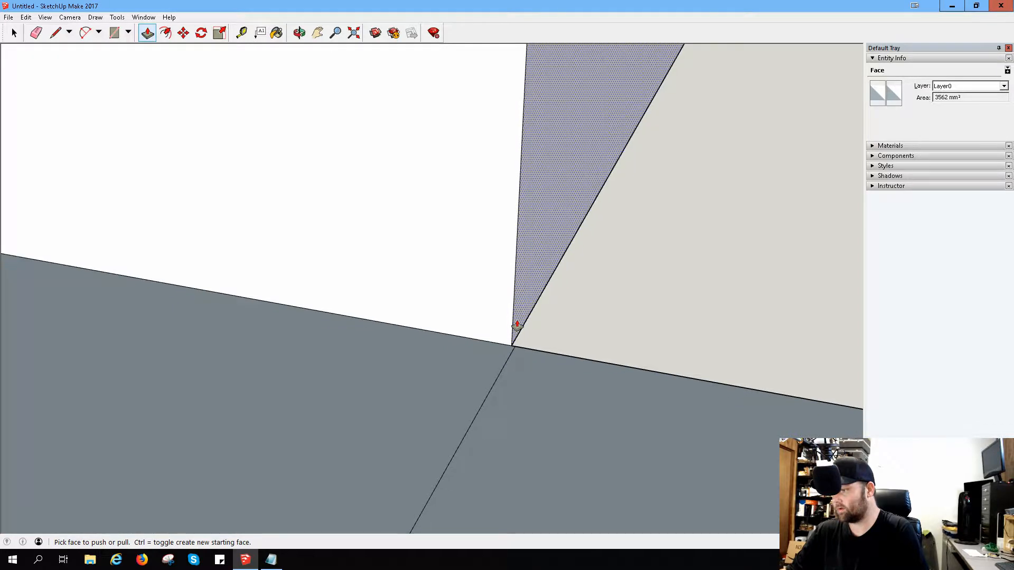
{"action": "scroll", "coordinate": [524, 309], "scroll_direction": "down", "scroll_amount": 5}
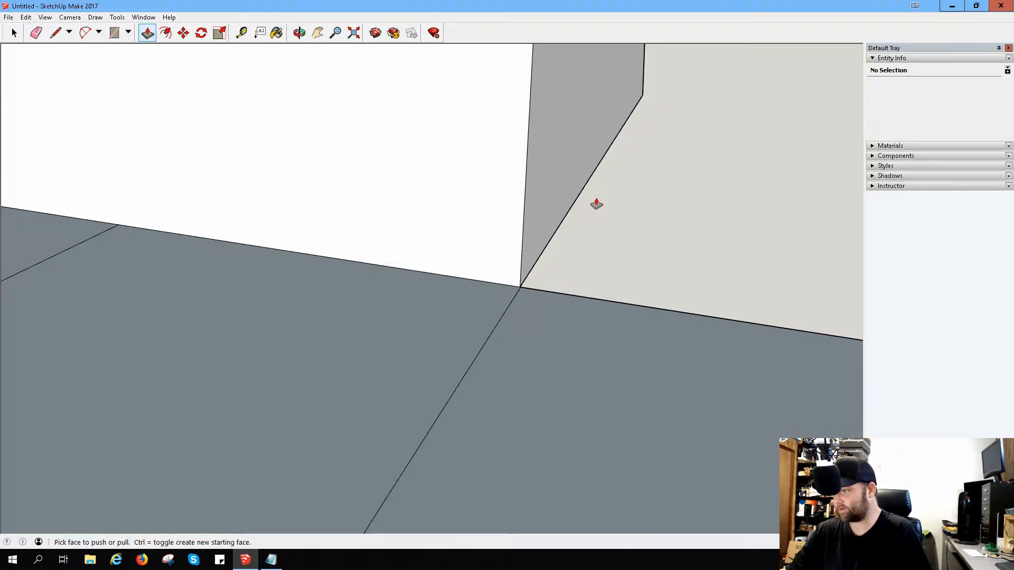
Step: Undo the push of the end face to restore the block's full length
{"action": "key", "text": "ctrl+z"}
{"action": "scroll", "coordinate": [587, 212], "scroll_direction": "down", "scroll_amount": 1}
{"action": "middle_click_drag", "start_coordinate": [605, 128], "coordinate": [611, 129]}
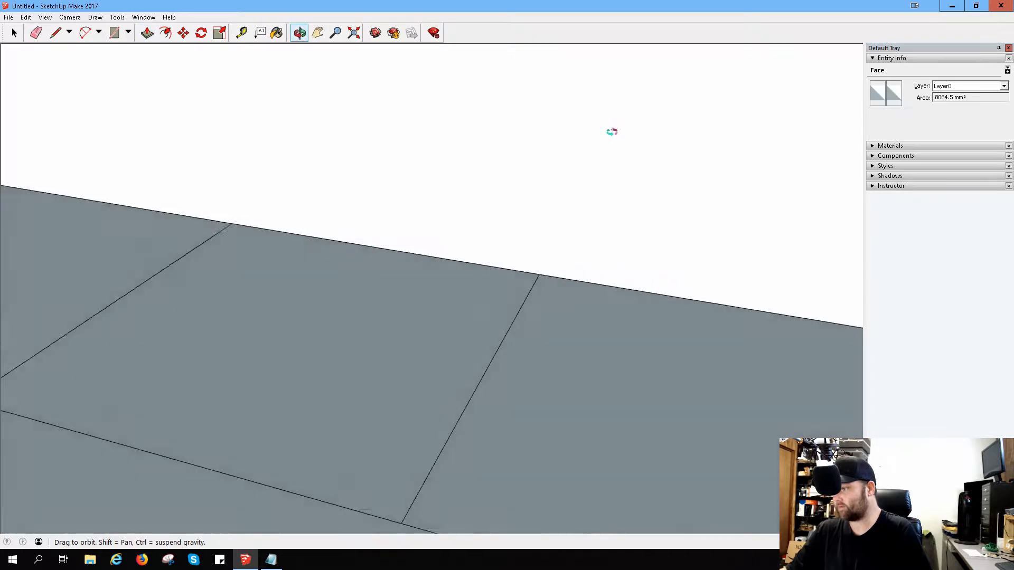
{"action": "scroll", "coordinate": [596, 186], "scroll_direction": "down", "scroll_amount": 5}
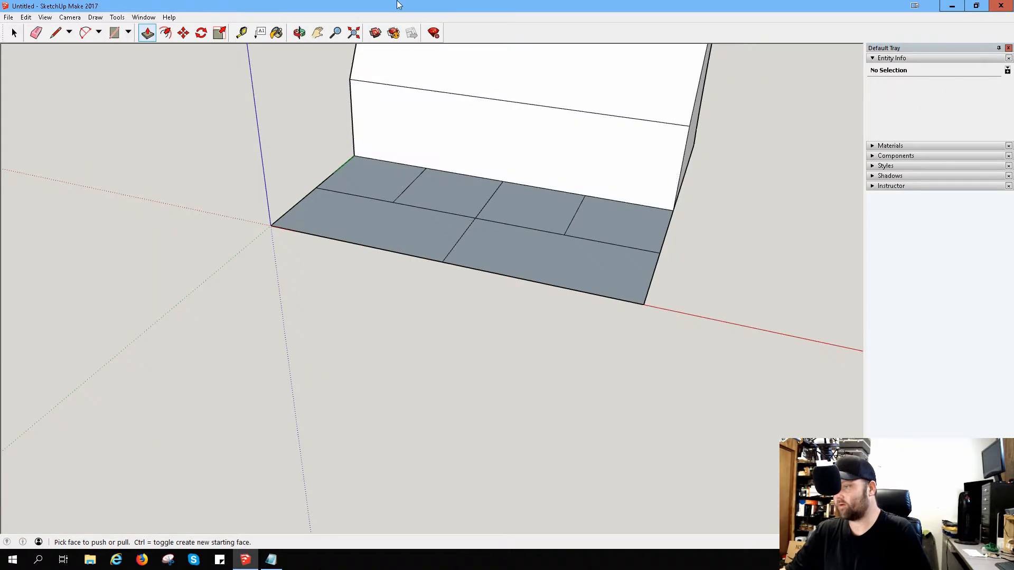
Step: Draw a vertical line on the block's front face from the dividing line nearest the end up to the slope's lower edge
{"action": "left_click", "coordinate": [59, 33]}
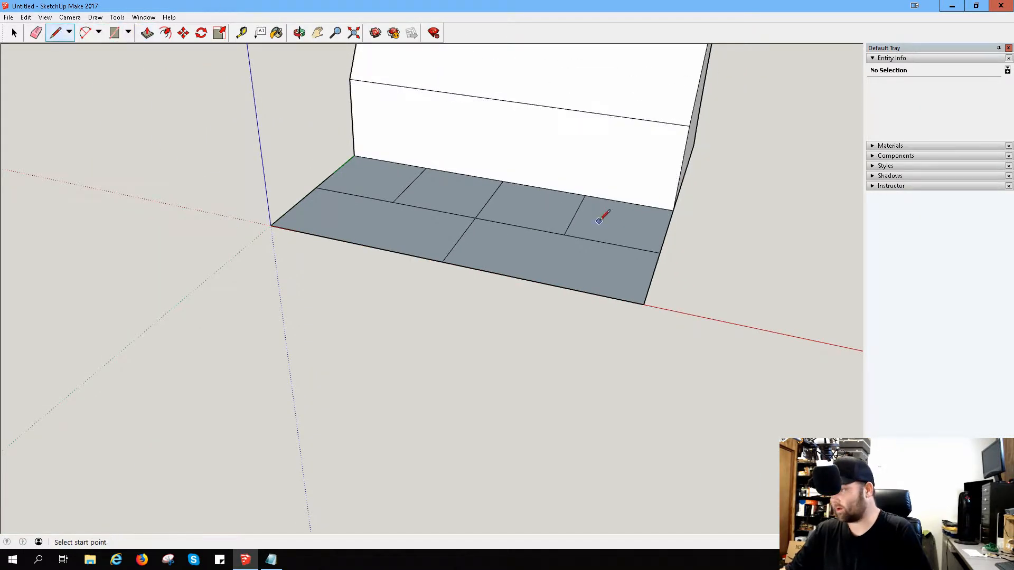
{"action": "left_click", "coordinate": [585, 195]}
{"action": "left_click", "coordinate": [595, 112]}
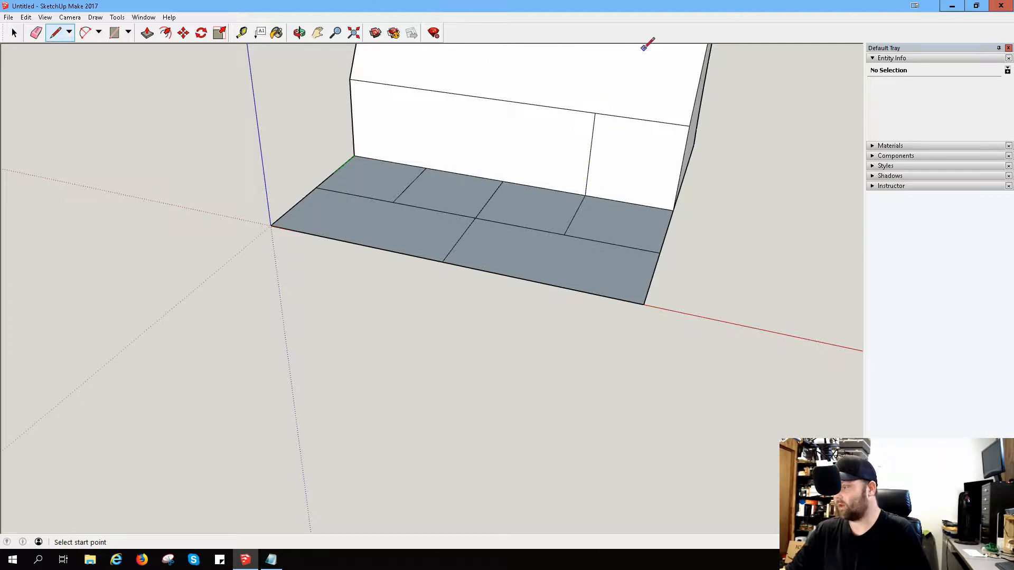
Step: Push the block's end face inward until it is close to the vertical line on the front face
{"action": "middle_click_drag", "start_coordinate": [775, 74], "coordinate": [461, 169]}
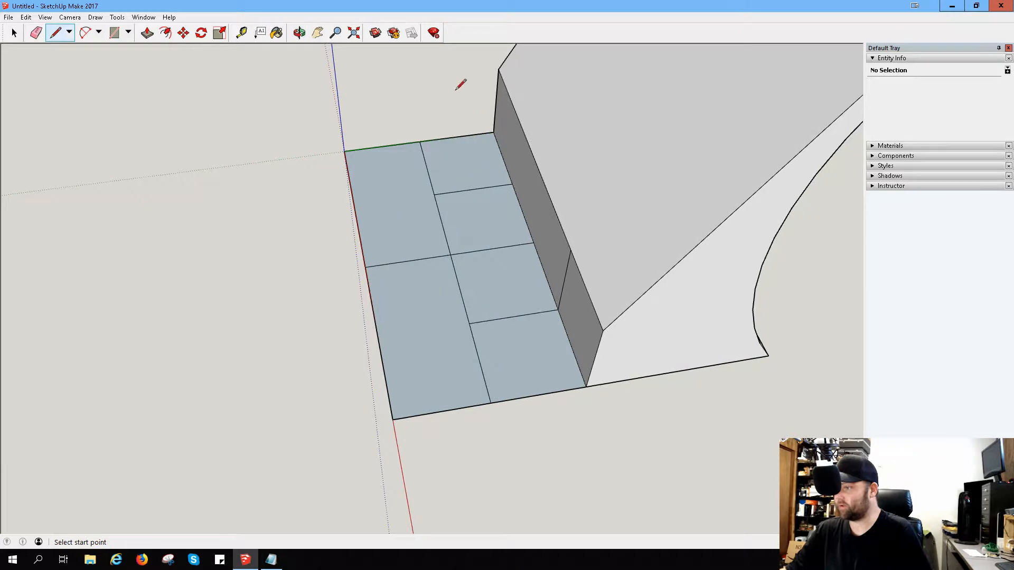
{"action": "left_click", "coordinate": [149, 34]}
{"action": "mouse_move", "coordinate": [665, 315]}
{"action": "left_mouse_down"}
{"action": "mouse_move", "coordinate": [652, 323]}
{"action": "mouse_move", "coordinate": [604, 255]}
{"action": "mouse_move", "coordinate": [579, 263]}
{"action": "left_mouse_up"}
{"action": "scroll", "coordinate": [579, 263], "scroll_direction": "up", "scroll_amount": 3}
{"action": "scroll", "coordinate": [565, 242], "scroll_direction": "up", "scroll_amount": 5}
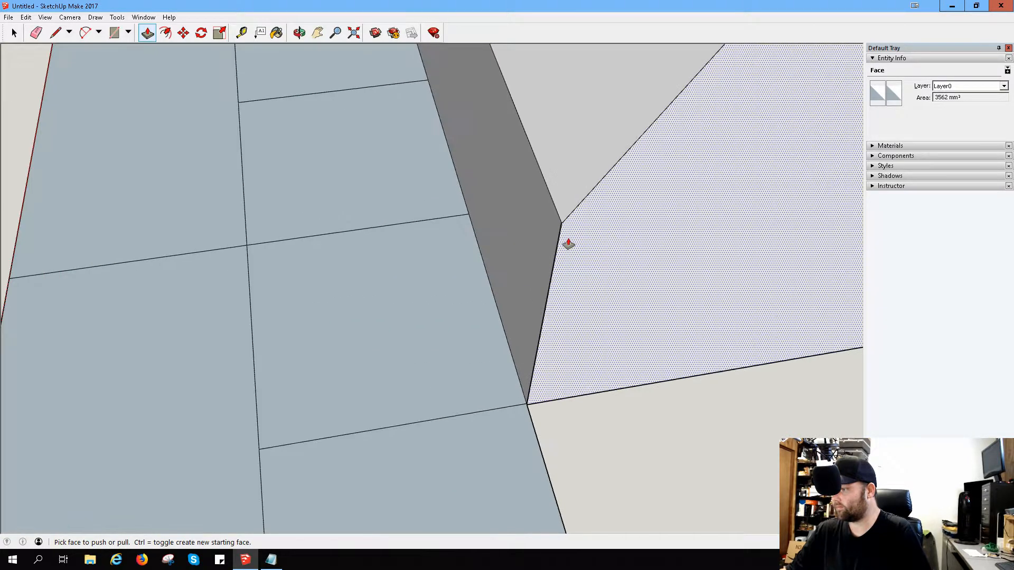
{"action": "mouse_move", "coordinate": [584, 240]}
{"action": "middle_mouse_down"}
{"action": "mouse_move", "coordinate": [727, 233]}
{"action": "mouse_move", "coordinate": [554, 211]}
{"action": "middle_mouse_up"}
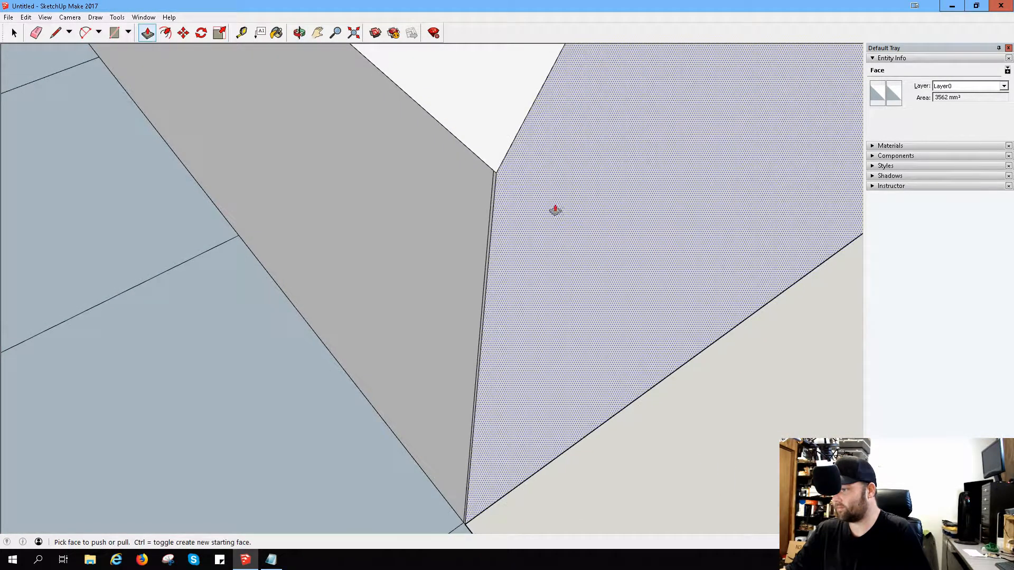
Step: Push the end face the remaining sliver, snapping it to the upper endpoint of the front face's vertical line
{"action": "left_click_drag", "start_coordinate": [553, 210], "coordinate": [538, 197]}
{"action": "scroll", "coordinate": [495, 209], "scroll_direction": "up", "scroll_amount": 5}
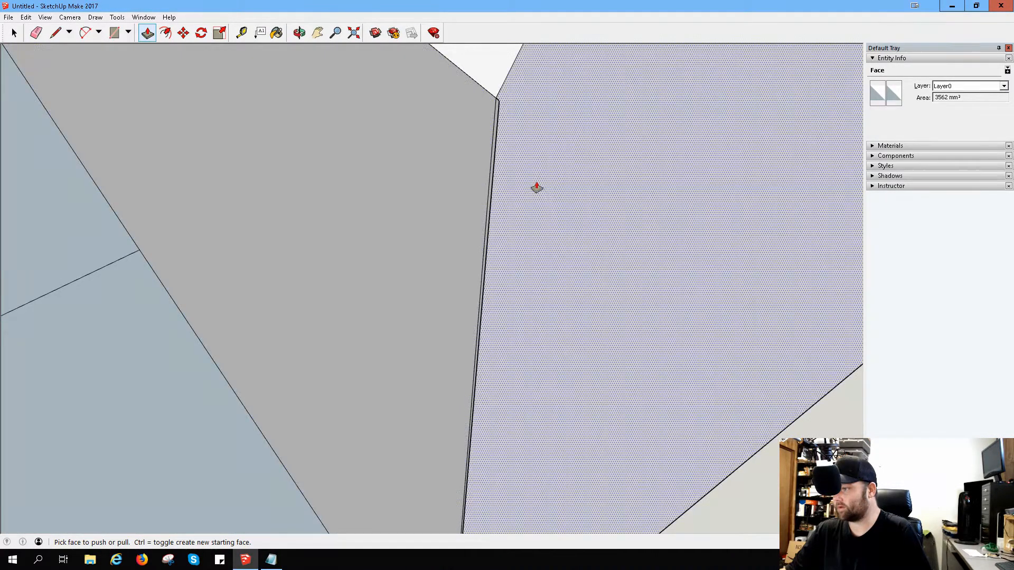
{"action": "mouse_move", "coordinate": [536, 188]}
{"action": "middle_mouse_down"}
{"action": "mouse_move", "coordinate": [551, 189]}
{"action": "mouse_move", "coordinate": [537, 185]}
{"action": "middle_mouse_up"}
{"action": "left_click_drag", "start_coordinate": [518, 170], "coordinate": [518, 197]}
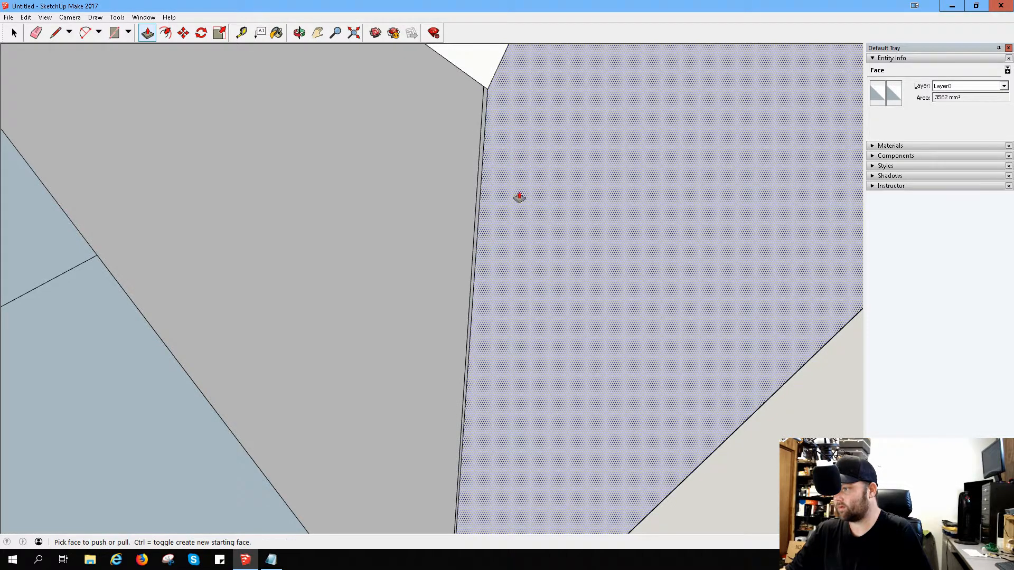
{"action": "mouse_move", "coordinate": [518, 197]}
{"action": "middle_mouse_down"}
{"action": "mouse_move", "coordinate": [480, 227]}
{"action": "mouse_move", "coordinate": [593, 202]}
{"action": "mouse_move", "coordinate": [565, 190]}
{"action": "middle_mouse_up"}
{"action": "left_click_drag", "start_coordinate": [445, 188], "coordinate": [437, 186]}
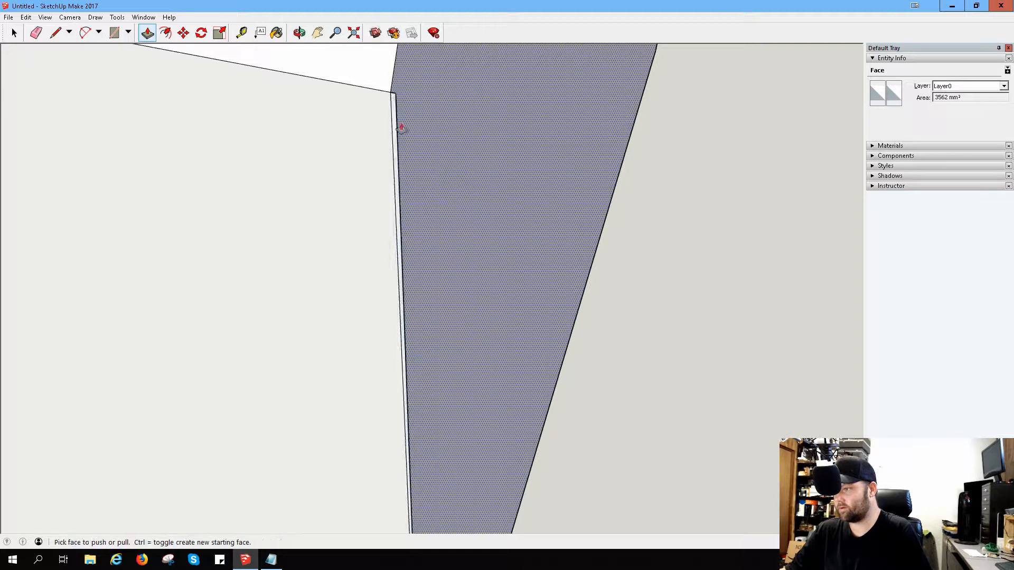
{"action": "mouse_move", "coordinate": [398, 83]}
{"action": "left_mouse_down"}
{"action": "mouse_move", "coordinate": [464, 112]}
{"action": "mouse_move", "coordinate": [398, 102]}
{"action": "left_mouse_up"}
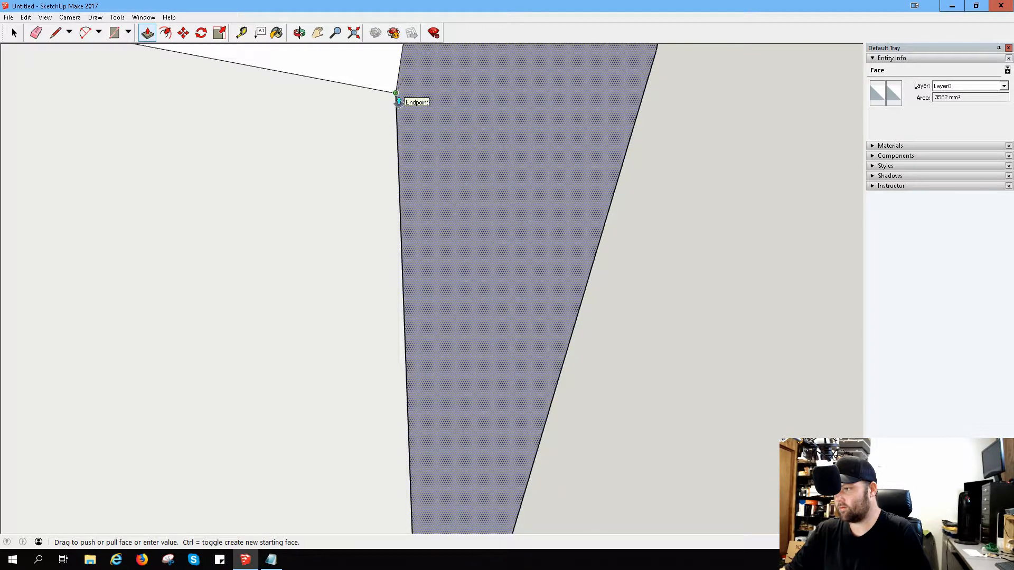
{"action": "left_click", "coordinate": [399, 101]}
{"action": "scroll", "coordinate": [387, 198], "scroll_direction": "down", "scroll_amount": 5}
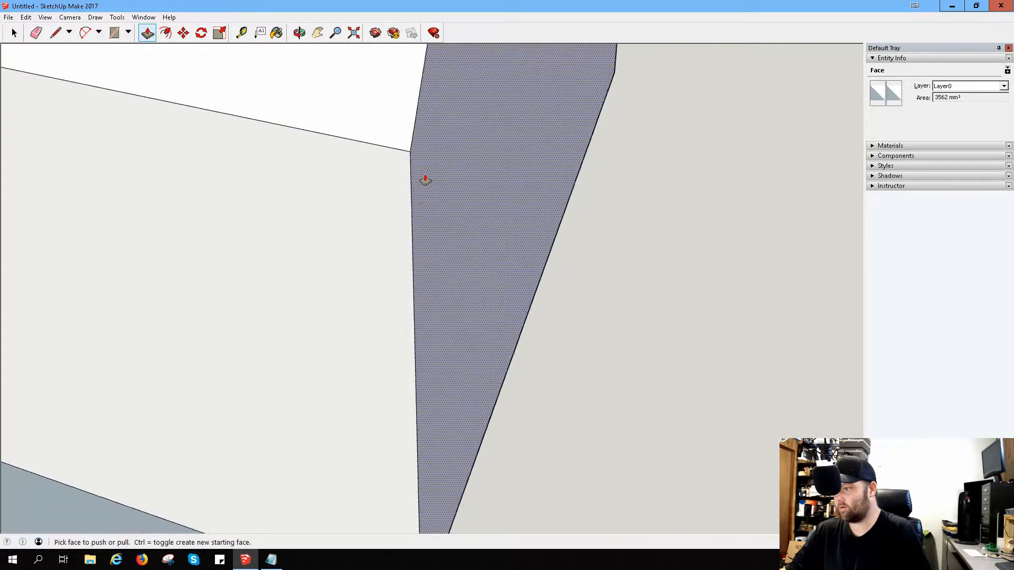
{"action": "scroll", "coordinate": [406, 244], "scroll_direction": "down", "scroll_amount": 6}
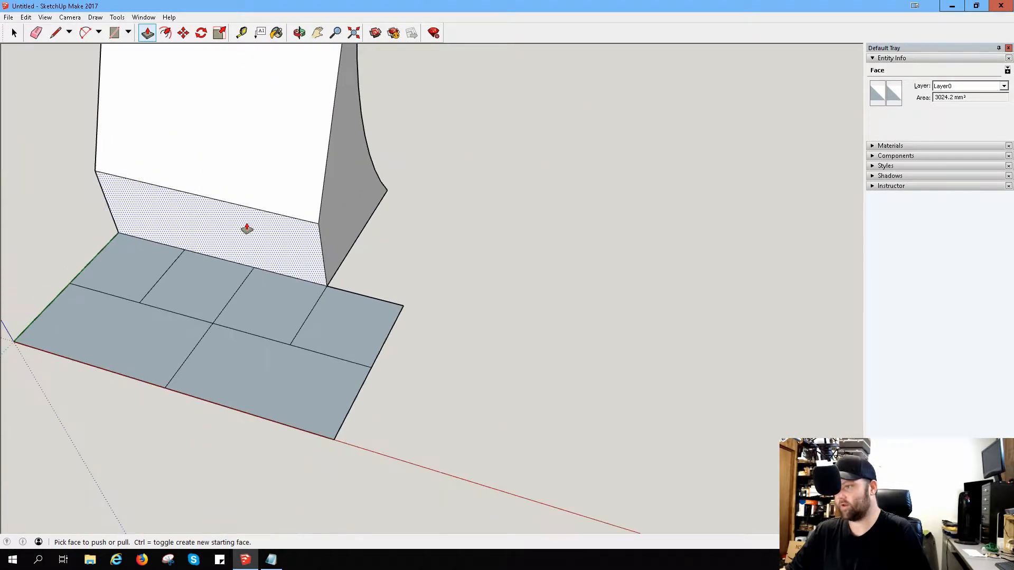
{"action": "mouse_move", "coordinate": [204, 222]}
{"action": "middle_mouse_down"}
{"action": "mouse_move", "coordinate": [335, 206]}
{"action": "mouse_move", "coordinate": [323, 222]}
{"action": "mouse_move", "coordinate": [193, 224]}
{"action": "middle_mouse_up"}
{"action": "scroll", "coordinate": [162, 388], "scroll_direction": "up", "scroll_amount": 3}
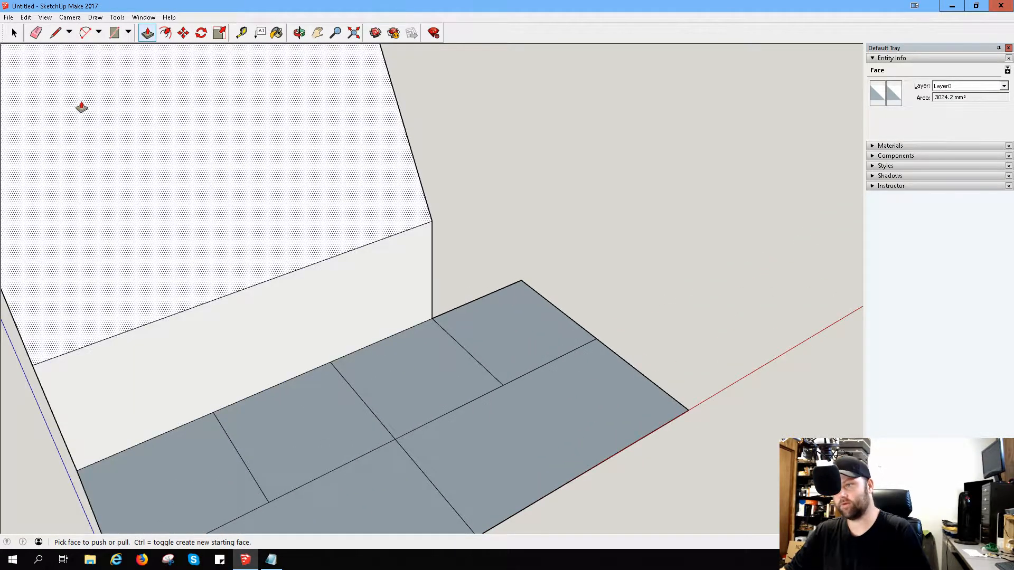
Step: Draw a vertical line on the block's front face from the dividing line nearest the other end up to the slope's lower edge
{"action": "left_click", "coordinate": [56, 33]}
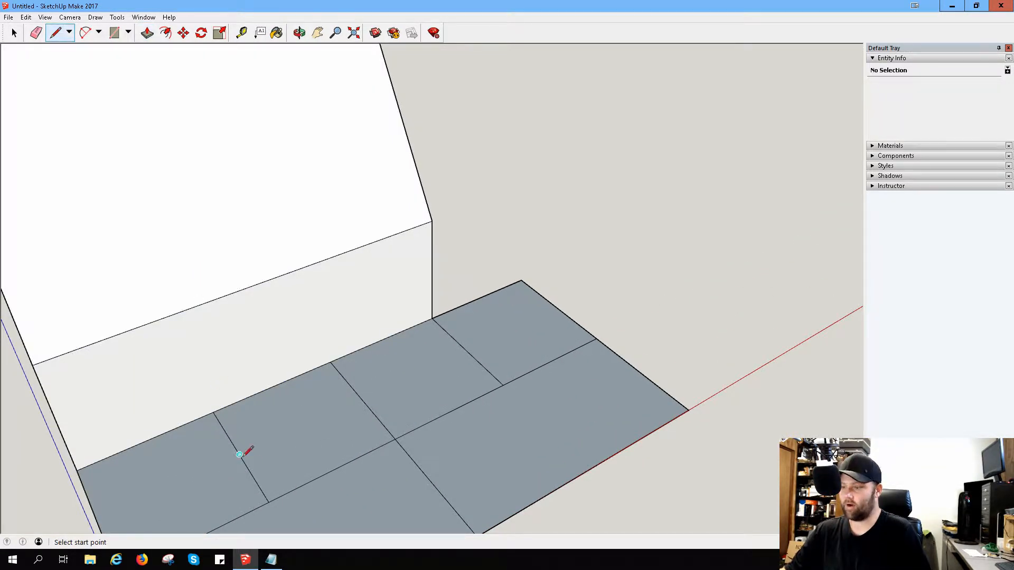
{"action": "left_click", "coordinate": [213, 412]}
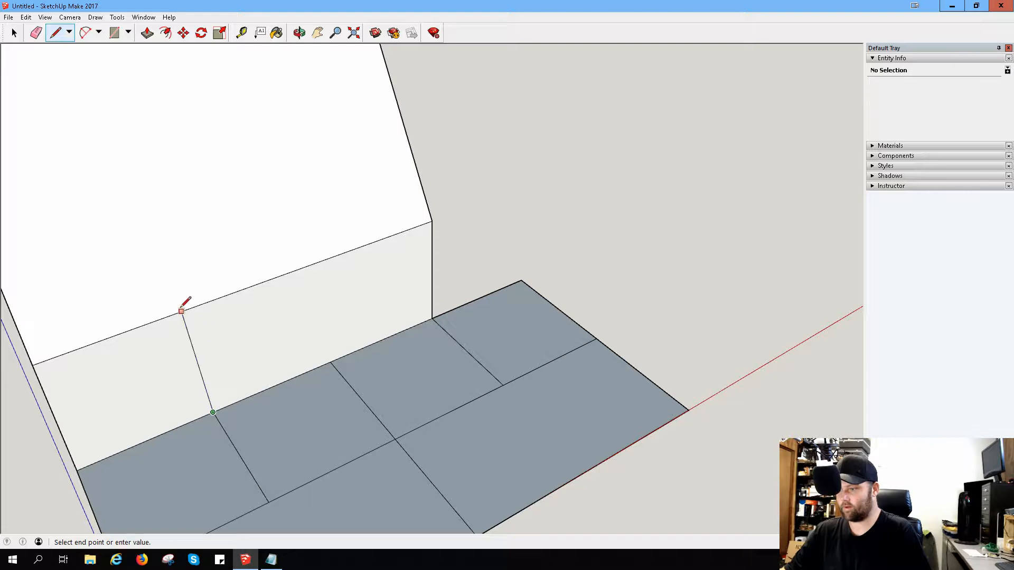
{"action": "left_click", "coordinate": [189, 310]}
Step: Push the block's remaining full-length end face inward until it is close to the new vertical line on the front face
{"action": "middle_click_drag", "start_coordinate": [98, 376], "coordinate": [232, 232]}
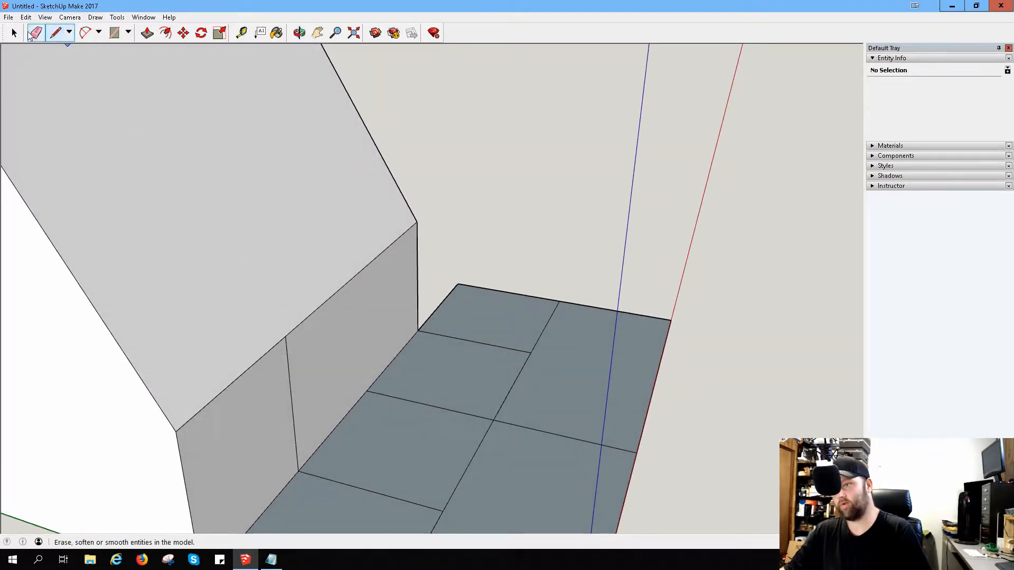
{"action": "left_click", "coordinate": [147, 33]}
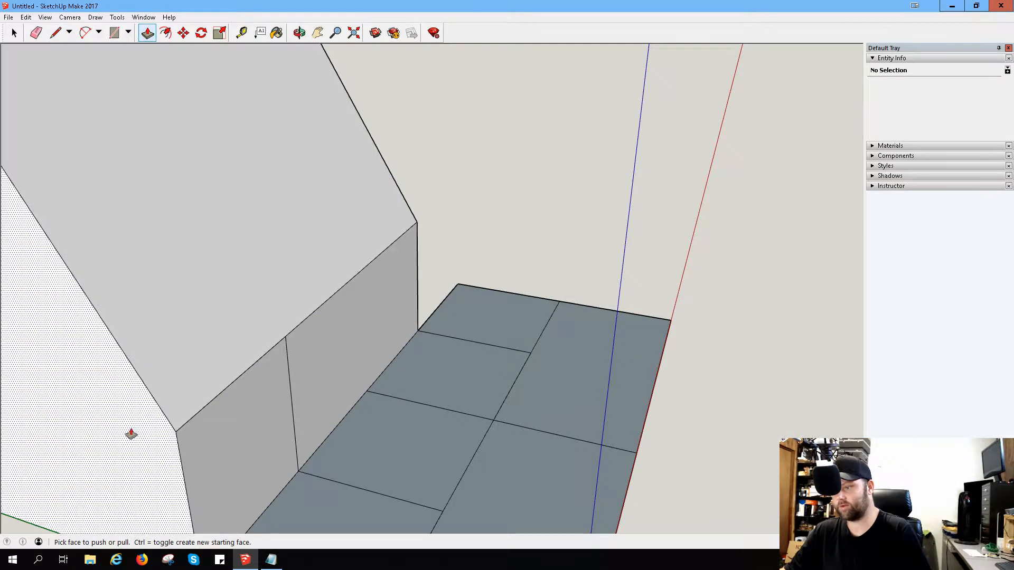
{"action": "left_click", "coordinate": [179, 410]}
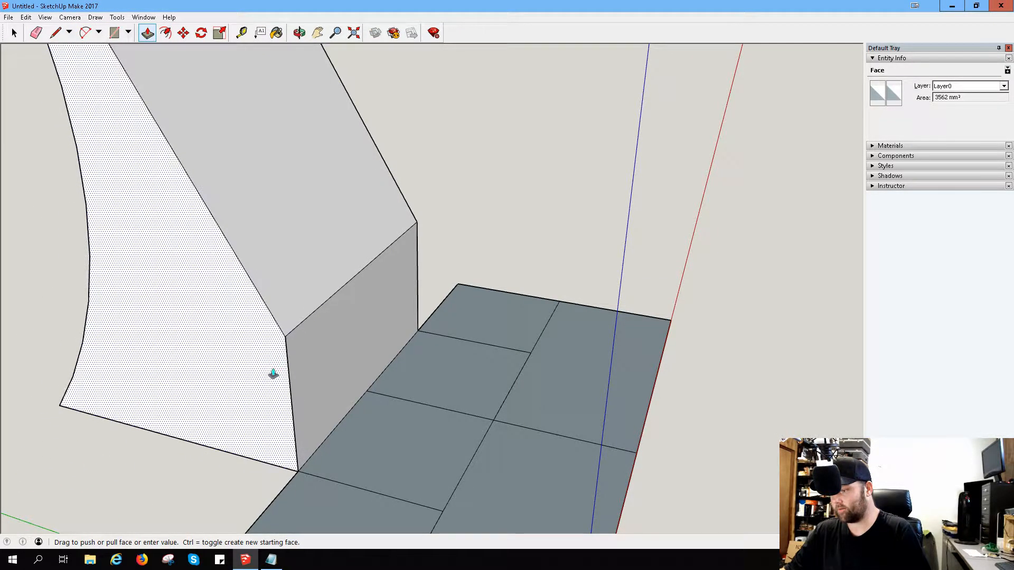
{"action": "left_click", "coordinate": [273, 373]}
Step: Try to line up the end face with the front face's vertical line by pushing and pulling it slightly
{"action": "scroll", "coordinate": [278, 380], "scroll_direction": "up", "scroll_amount": 4}
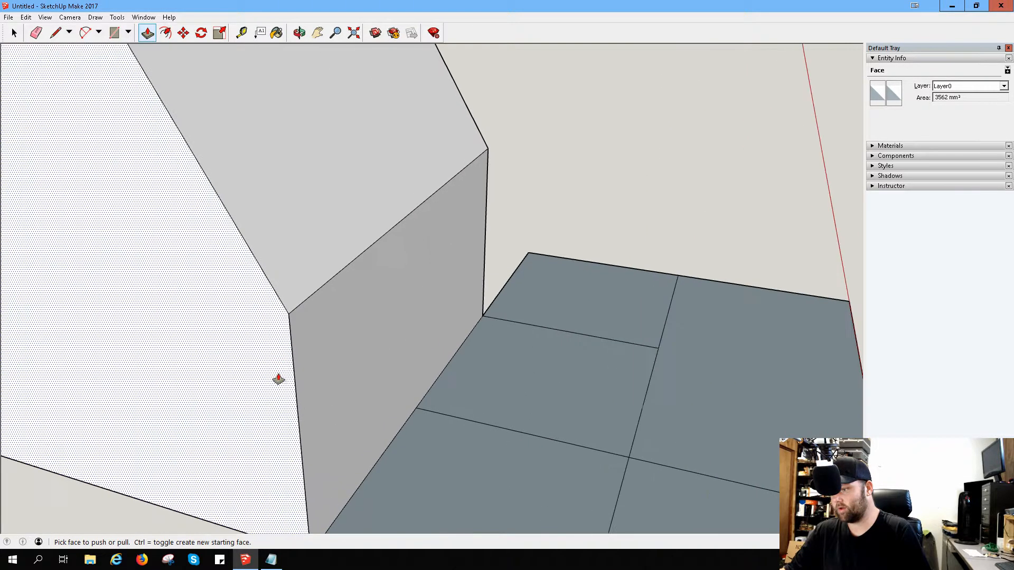
{"action": "middle_click_drag", "start_coordinate": [317, 382], "coordinate": [354, 321]}
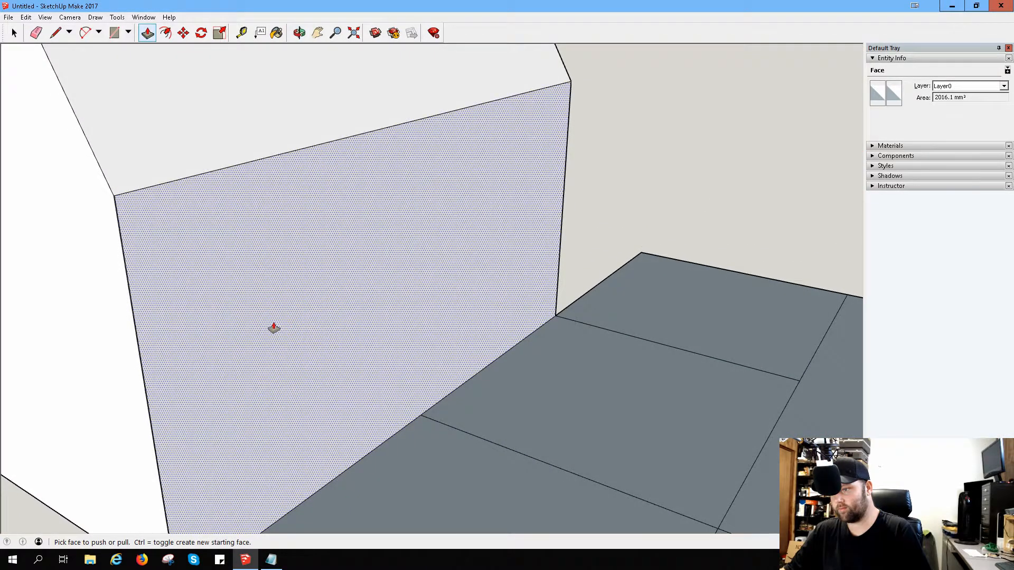
{"action": "scroll", "coordinate": [106, 374], "scroll_direction": "up", "scroll_amount": 2}
{"action": "left_click", "coordinate": [106, 374]}
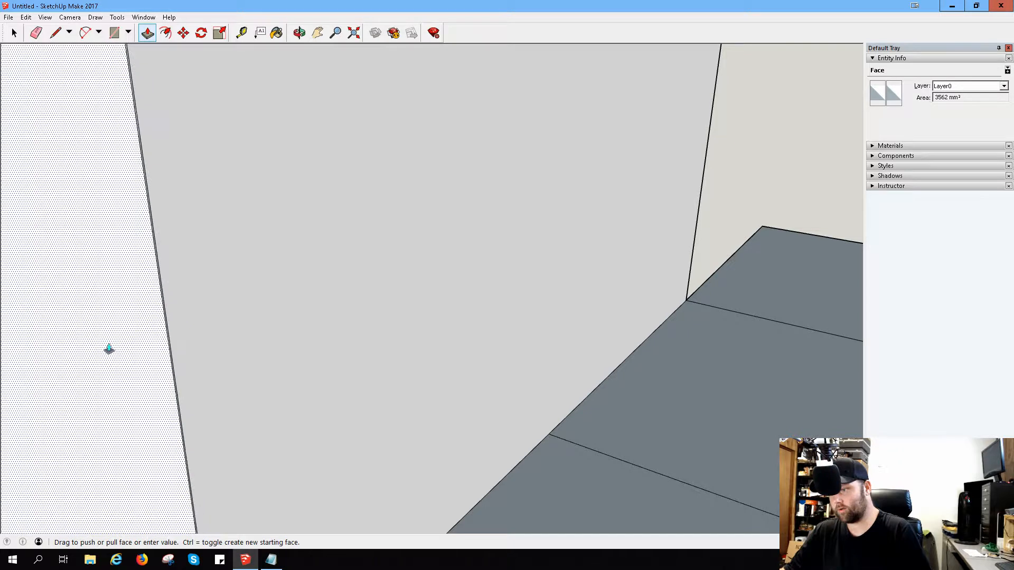
{"action": "left_click", "coordinate": [95, 312]}
{"action": "left_click", "coordinate": [92, 255]}
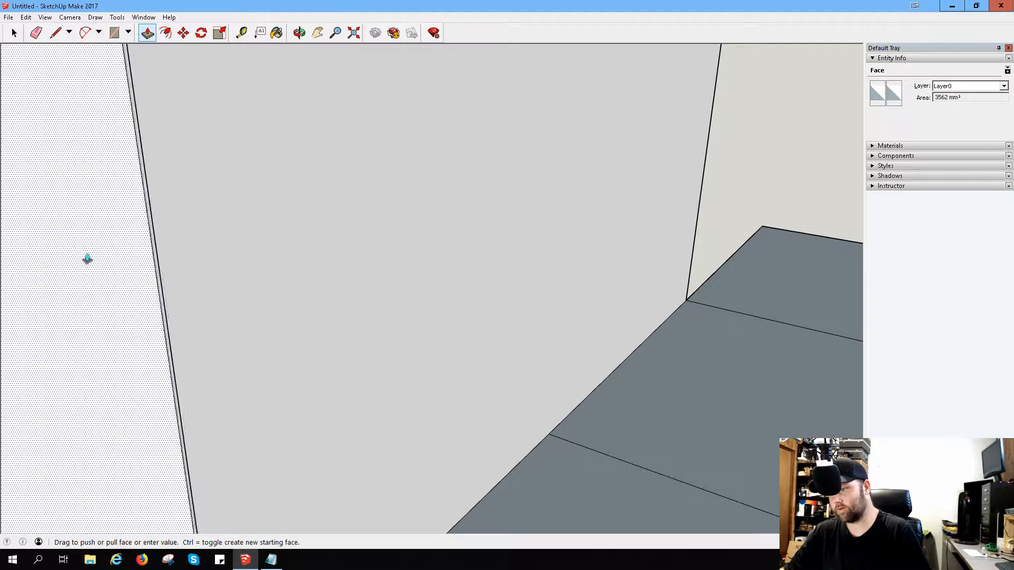
{"action": "left_click", "coordinate": [71, 273]}
{"action": "left_click", "coordinate": [75, 273]}
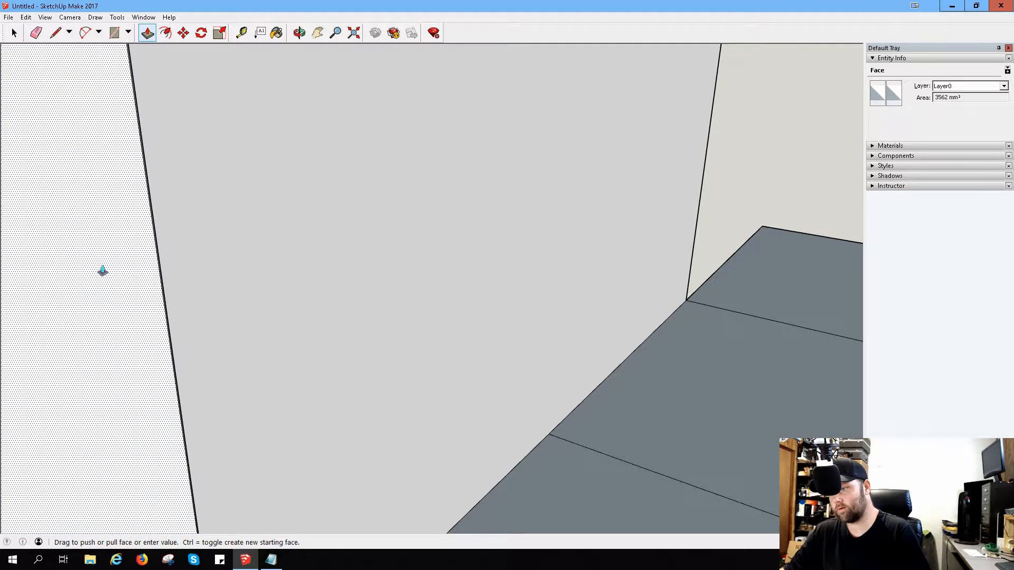
{"action": "left_click", "coordinate": [100, 273]}
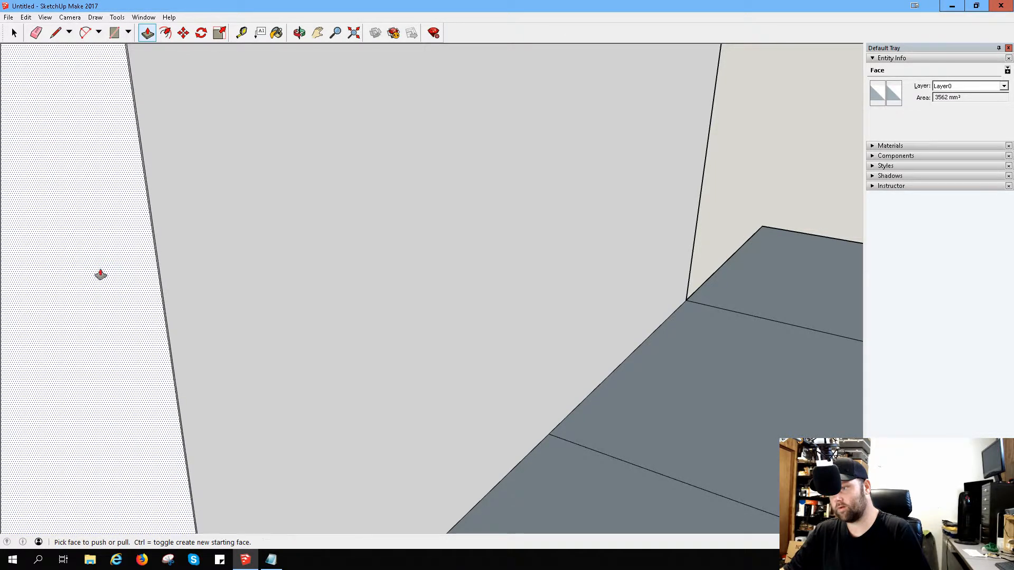
Step: Try to close the remaining sliver between the end face and the vertical line with small adjustments from both viewing sides
{"action": "scroll", "coordinate": [158, 327], "scroll_direction": "down", "scroll_amount": 2}
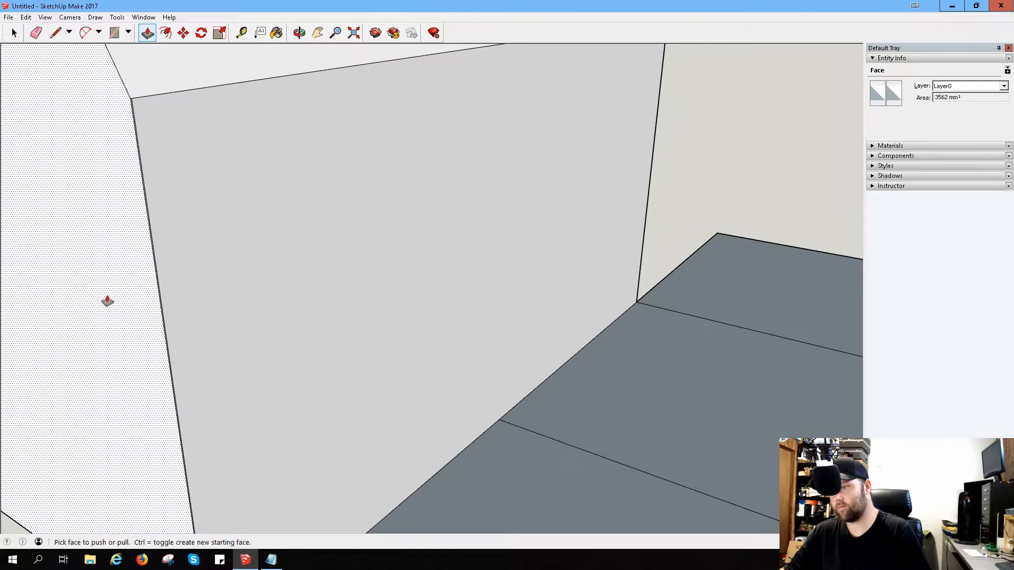
{"action": "scroll", "coordinate": [108, 301], "scroll_direction": "up", "scroll_amount": 5}
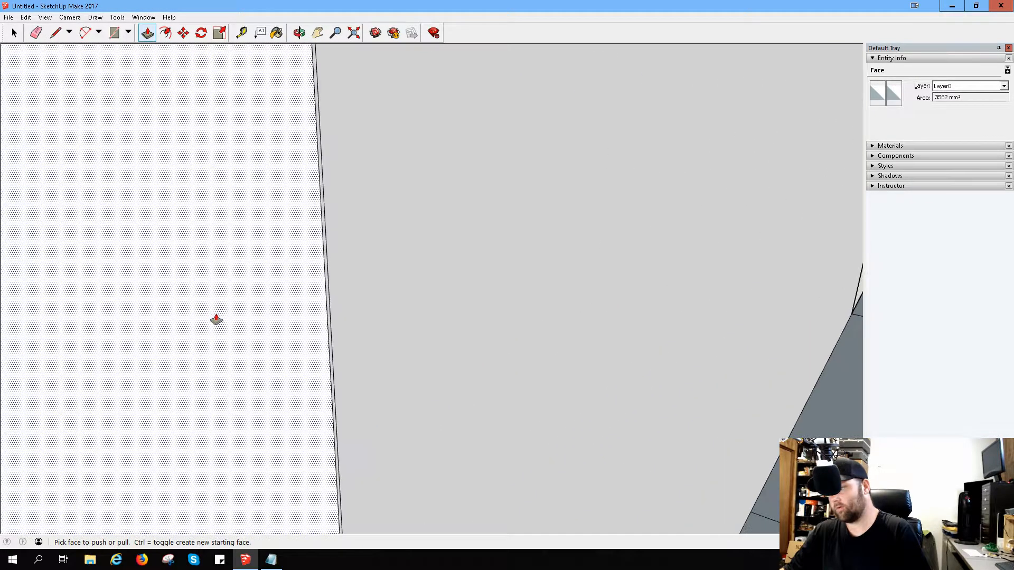
{"action": "left_click", "coordinate": [275, 312]}
{"action": "left_click", "coordinate": [282, 313]}
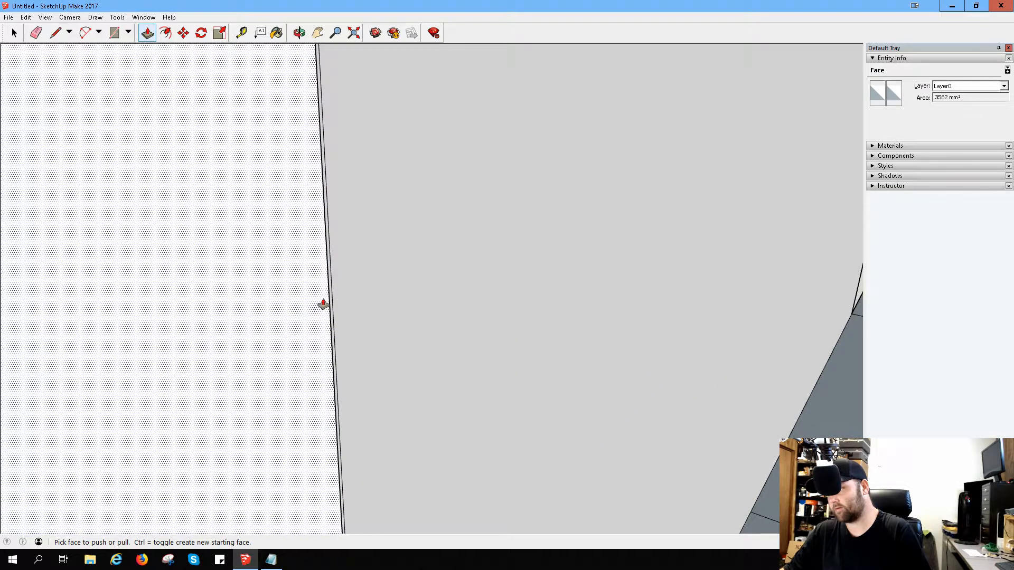
{"action": "middle_click_drag", "start_coordinate": [371, 299], "coordinate": [211, 305]}
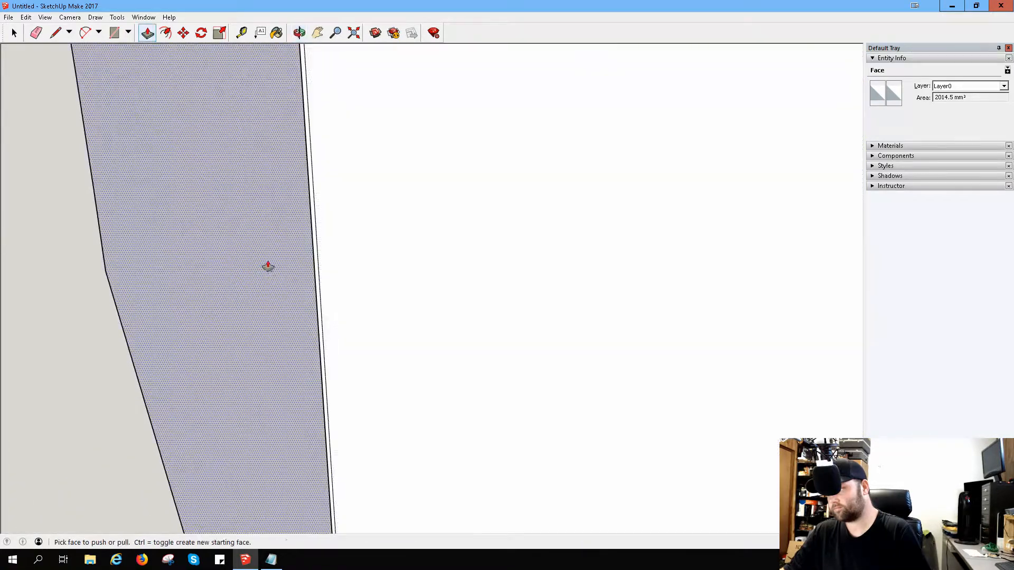
{"action": "left_click", "coordinate": [267, 264]}
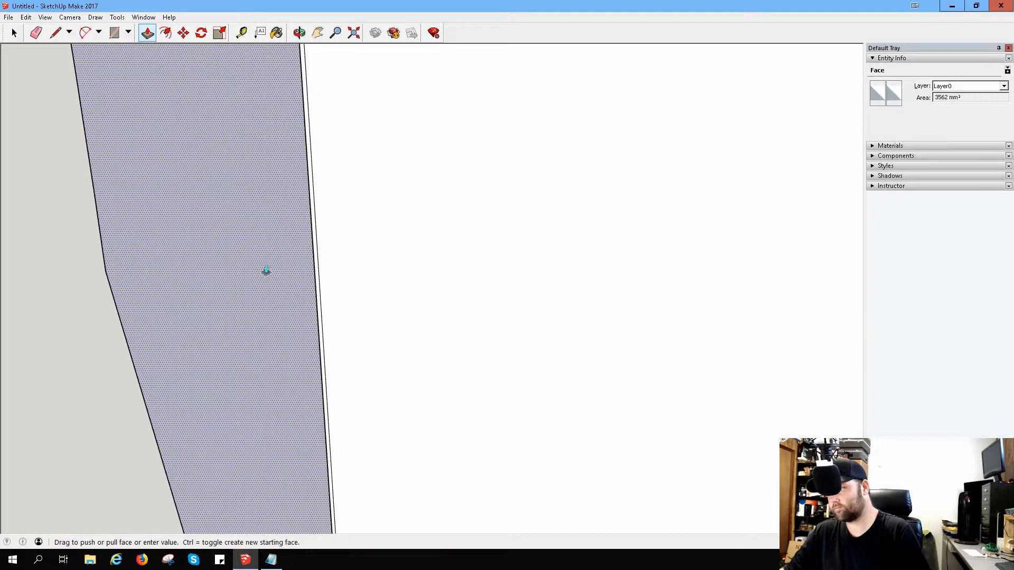
{"action": "left_click", "coordinate": [270, 299]}
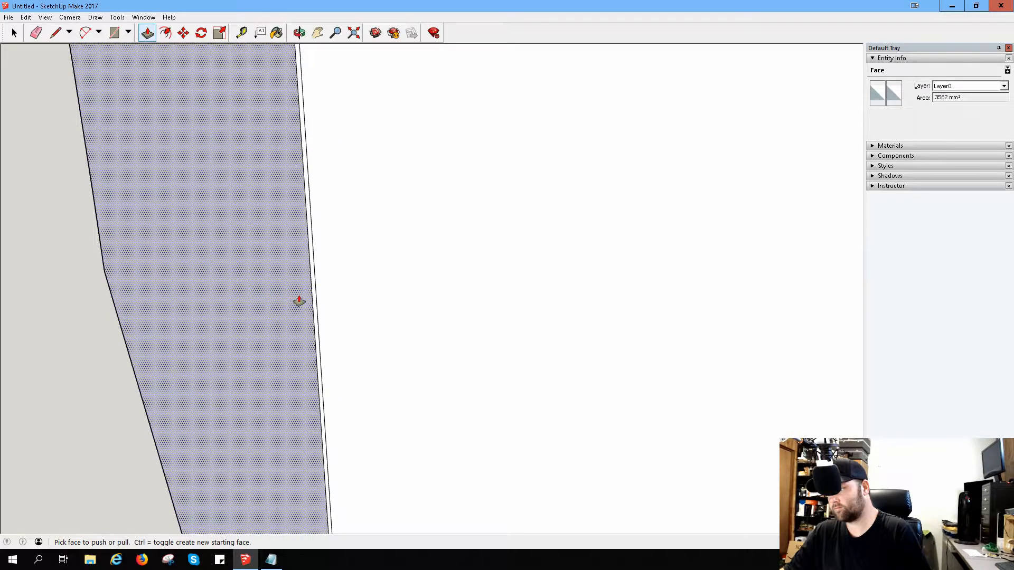
Step: Pull the end face slightly outward to widen its gap from the vertical line on the front face
{"action": "middle_click_drag", "start_coordinate": [299, 301], "coordinate": [436, 411]}
{"action": "left_click", "coordinate": [397, 368]}
{"action": "left_click", "coordinate": [400, 366]}
{"action": "scroll", "coordinate": [398, 303], "scroll_direction": "up", "scroll_amount": 5}
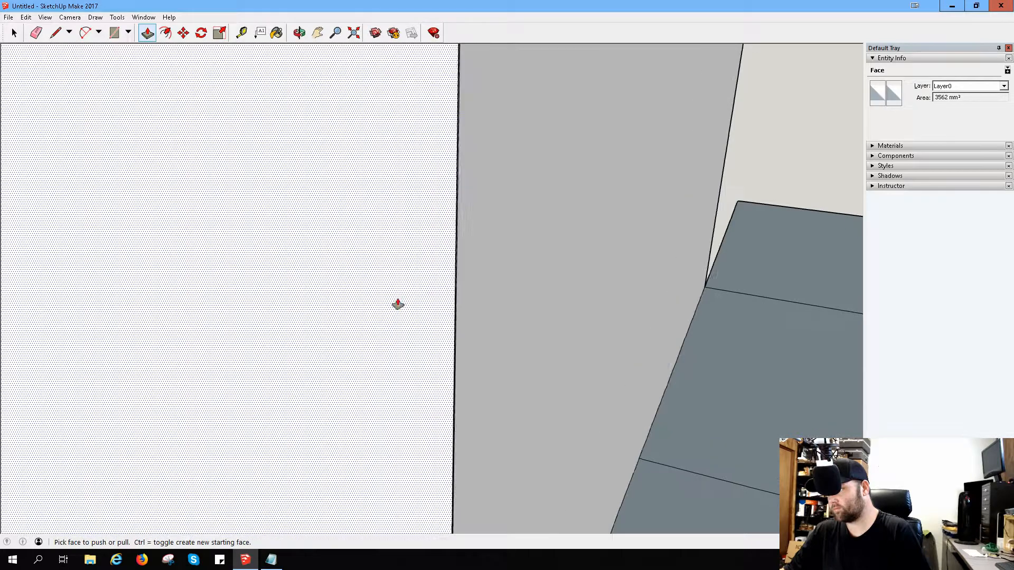
{"action": "scroll", "coordinate": [439, 299], "scroll_direction": "up", "scroll_amount": 2}
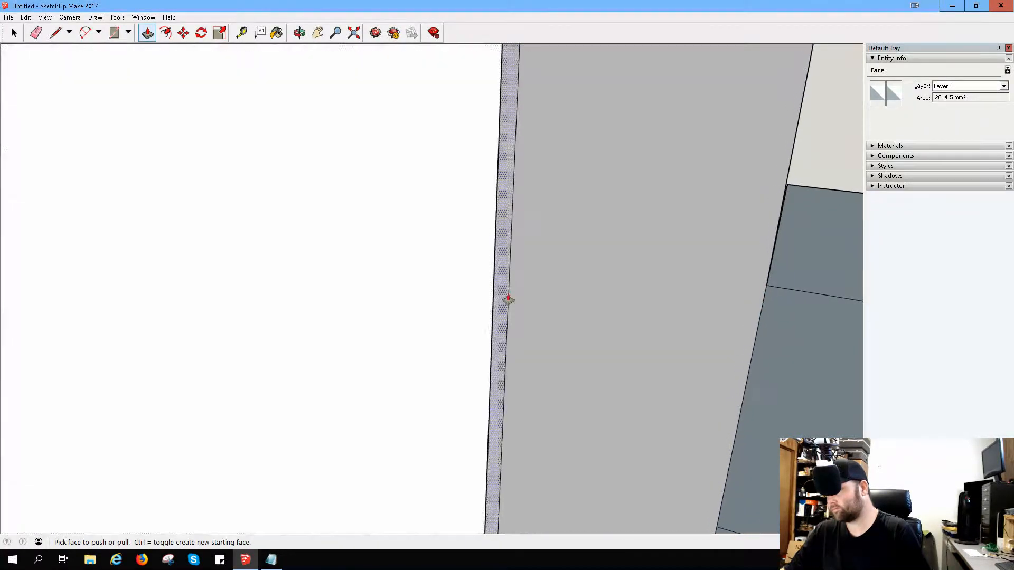
{"action": "scroll", "coordinate": [509, 300], "scroll_direction": "up", "scroll_amount": 4}
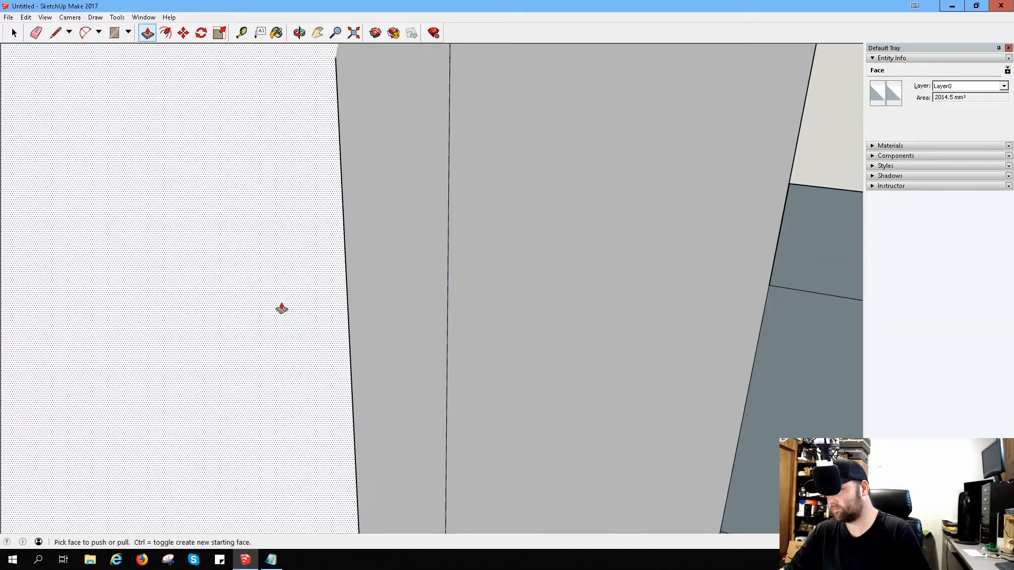
{"action": "left_click", "coordinate": [282, 308]}
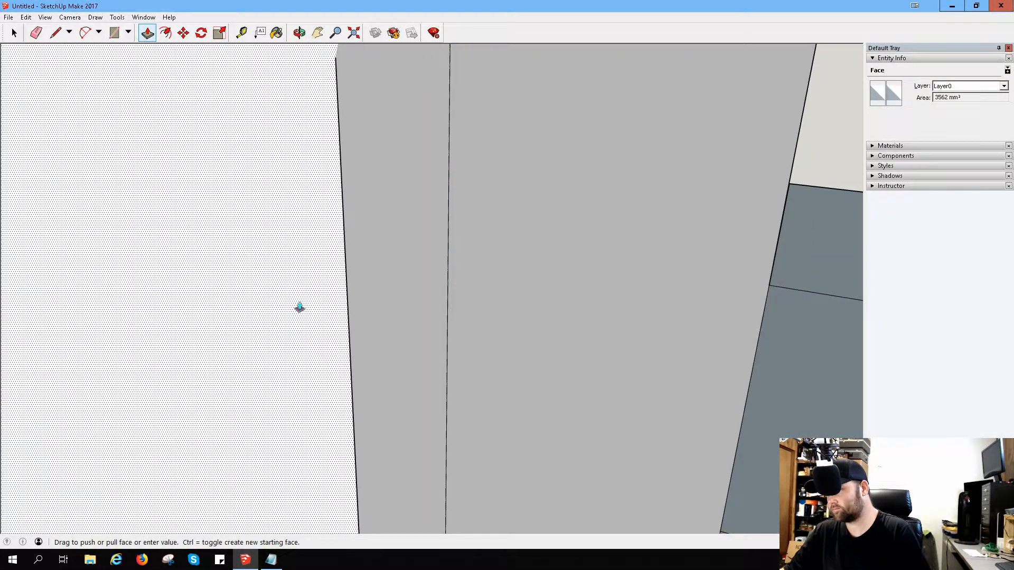
{"action": "left_click", "coordinate": [260, 328]}
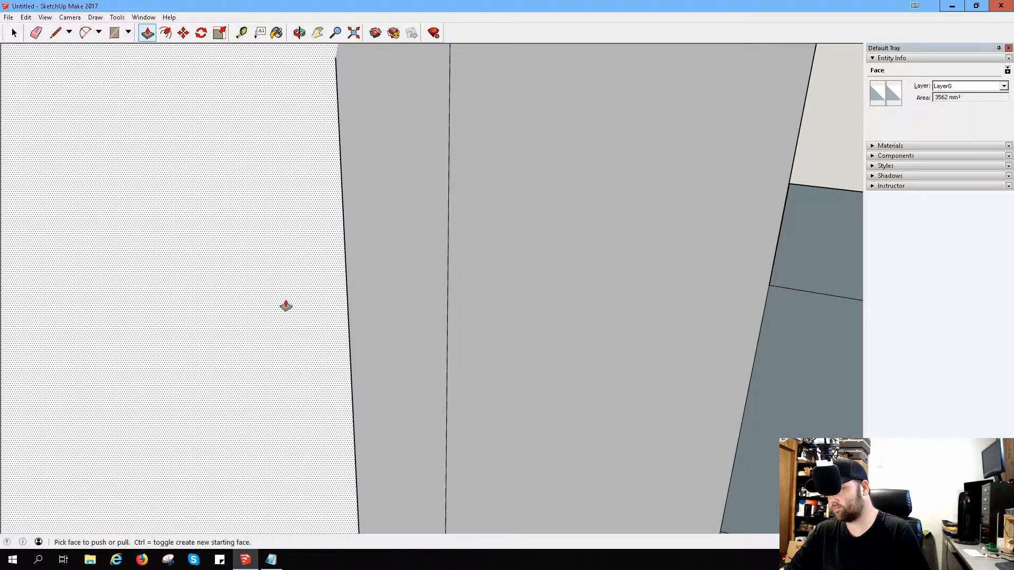
{"action": "scroll", "coordinate": [284, 308], "scroll_direction": "down", "scroll_amount": 6}
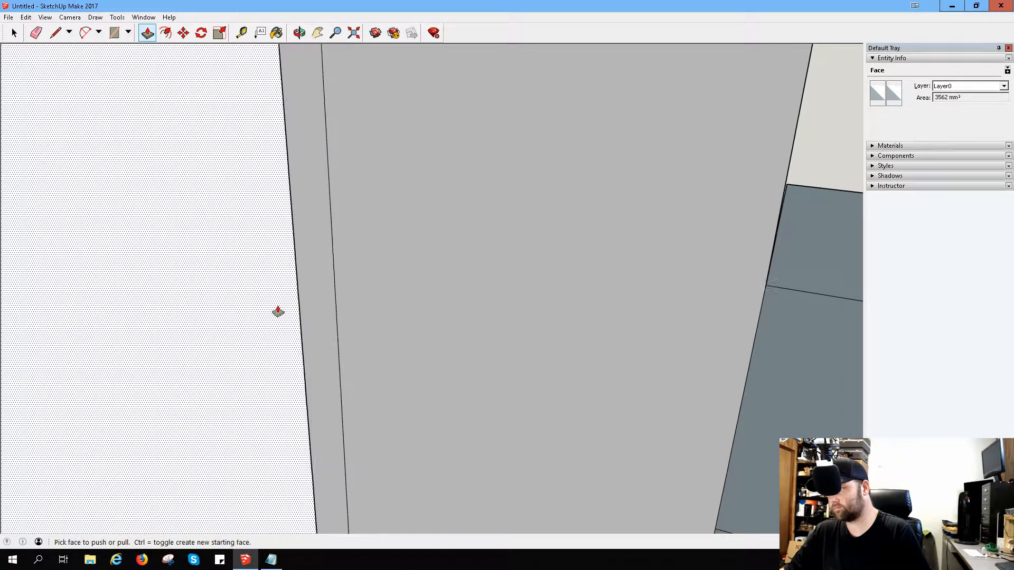
{"action": "left_click", "coordinate": [215, 302]}
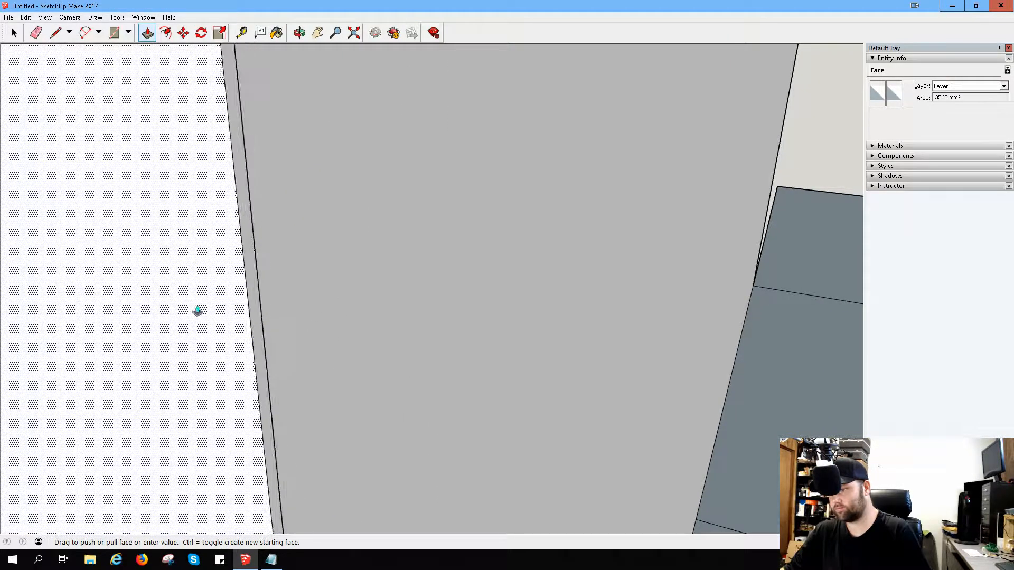
{"action": "left_click", "coordinate": [224, 333]}
Step: Try to adjust the end face by small amounts near the upper endpoint of the front face's vertical line
{"action": "scroll", "coordinate": [226, 333], "scroll_direction": "down", "scroll_amount": 5}
{"action": "scroll", "coordinate": [203, 331], "scroll_direction": "down", "scroll_amount": 2}
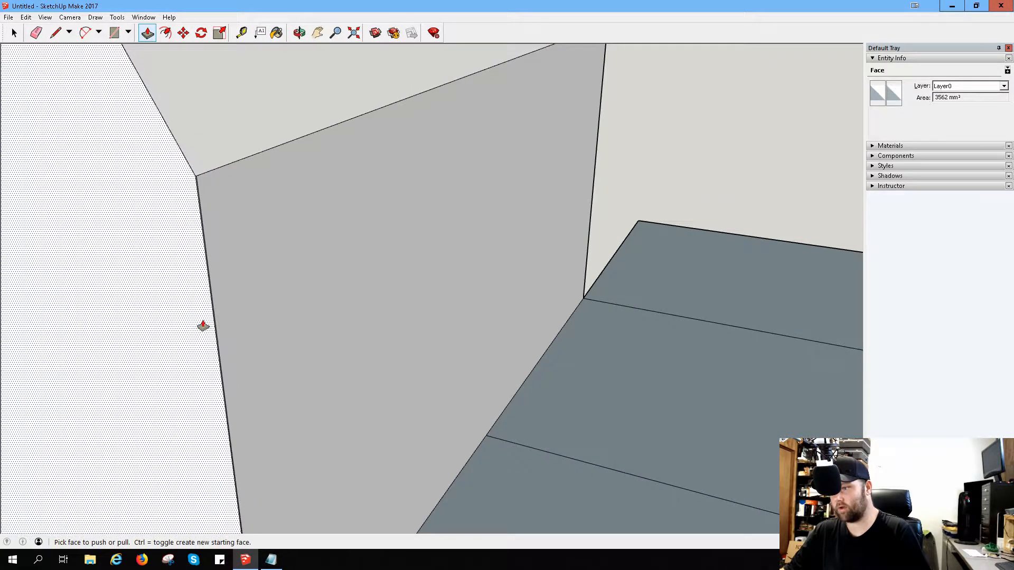
{"action": "middle_click_drag", "start_coordinate": [175, 183], "coordinate": [186, 215]}
{"action": "scroll", "coordinate": [187, 225], "scroll_direction": "up", "scroll_amount": 2}
{"action": "scroll", "coordinate": [283, 261], "scroll_direction": "up", "scroll_amount": 1}
{"action": "scroll", "coordinate": [350, 271], "scroll_direction": "up", "scroll_amount": 1}
{"action": "middle_click_drag", "start_coordinate": [322, 279], "coordinate": [195, 274]}
{"action": "scroll", "coordinate": [233, 201], "scroll_direction": "up", "scroll_amount": 1}
{"action": "scroll", "coordinate": [237, 205], "scroll_direction": "down", "scroll_amount": 3}
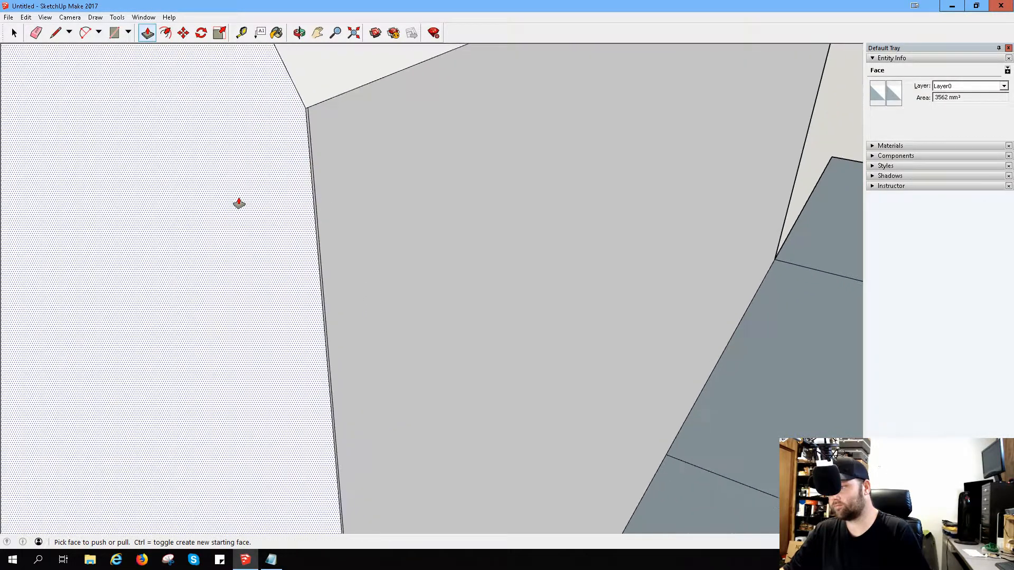
{"action": "scroll", "coordinate": [238, 206], "scroll_direction": "down", "scroll_amount": 1}
{"action": "left_click", "coordinate": [239, 208]}
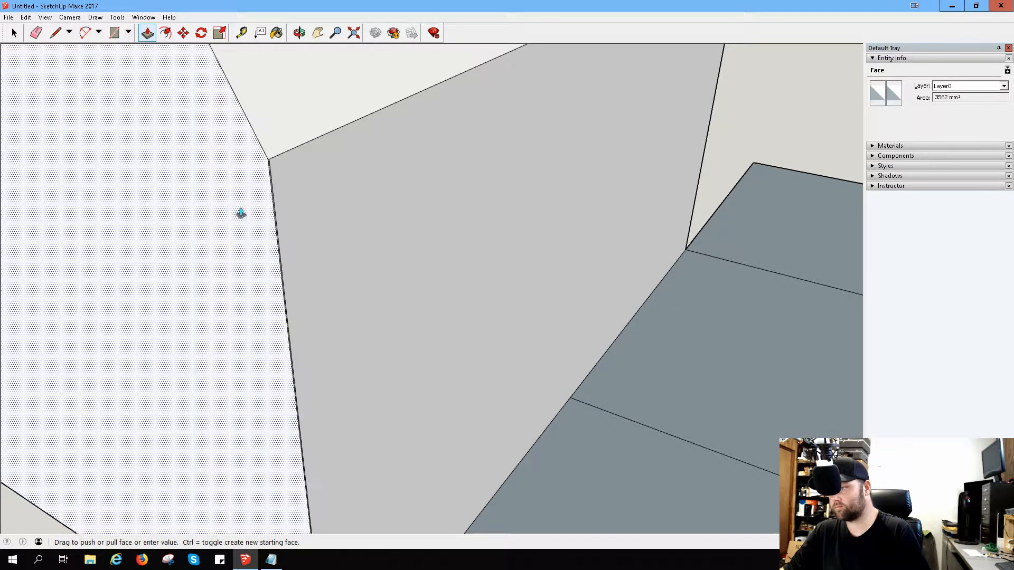
{"action": "left_click", "coordinate": [243, 214]}
{"action": "left_click", "coordinate": [250, 208]}
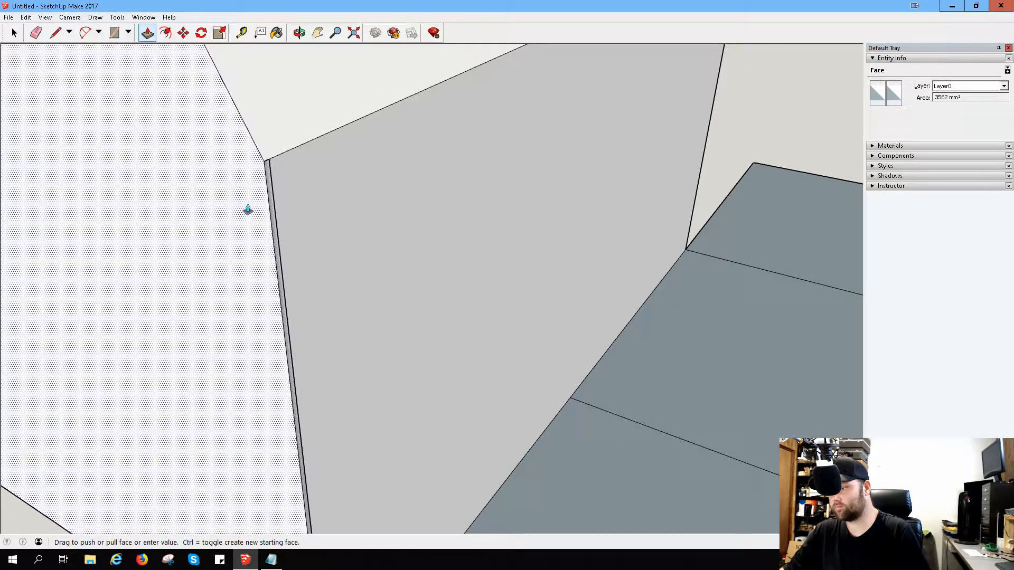
{"action": "left_click", "coordinate": [254, 211]}
Step: Pull the end face out slightly and push it back in, snapping it flush to the vertical line on the front face
{"action": "scroll", "coordinate": [259, 229], "scroll_direction": "up", "scroll_amount": 5}
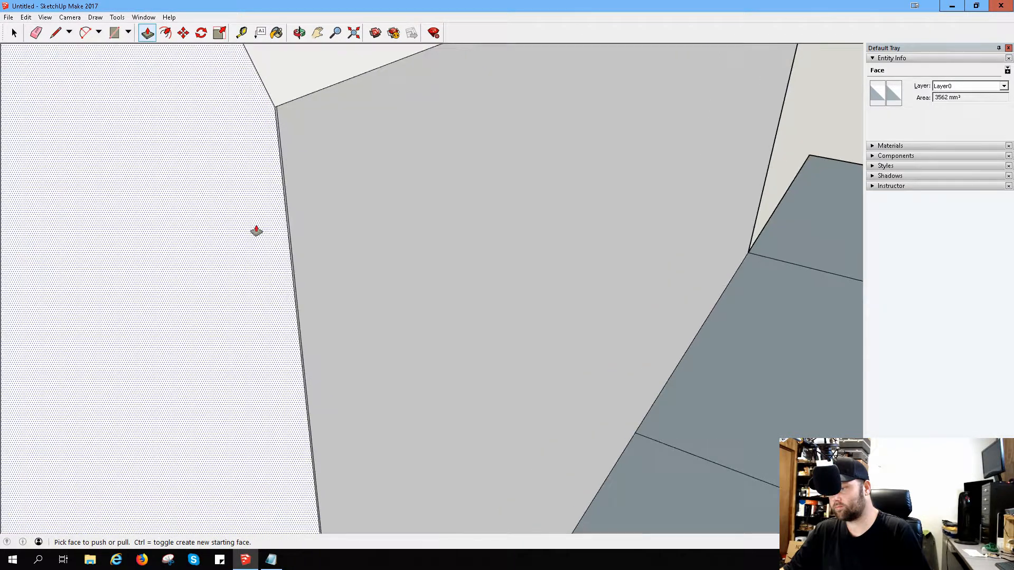
{"action": "left_click", "coordinate": [316, 222]}
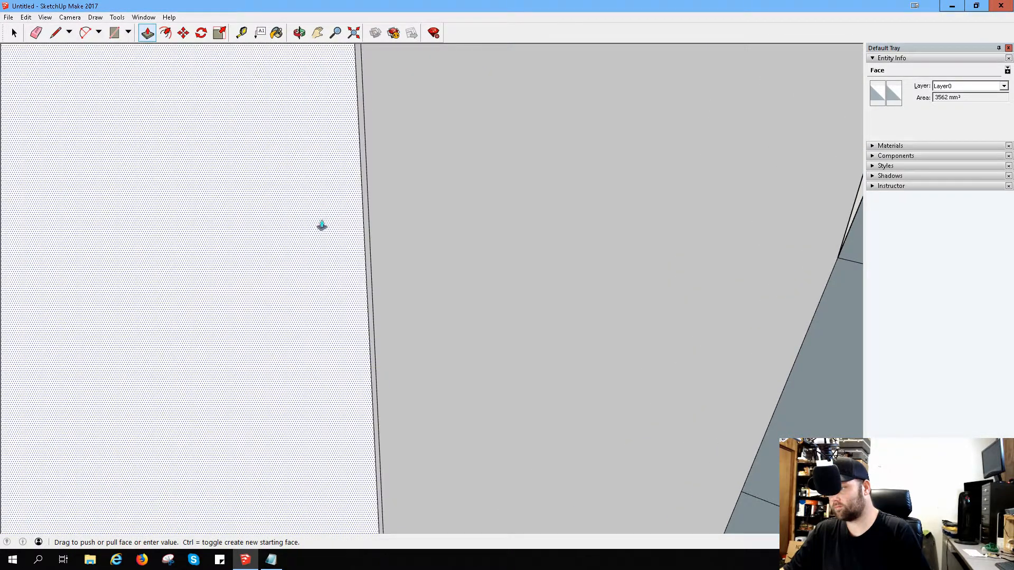
{"action": "left_click", "coordinate": [294, 247]}
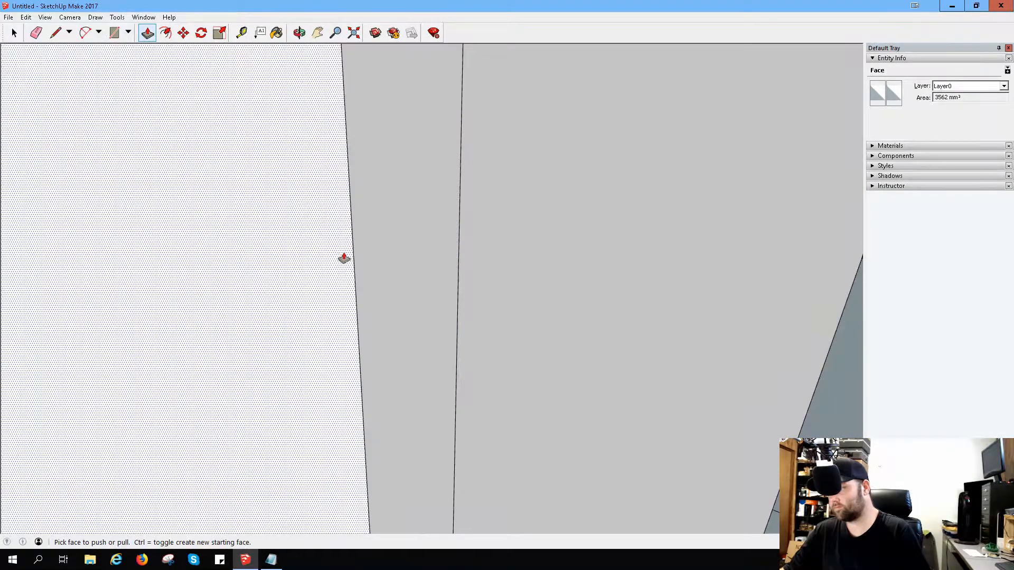
{"action": "left_click", "coordinate": [317, 268]}
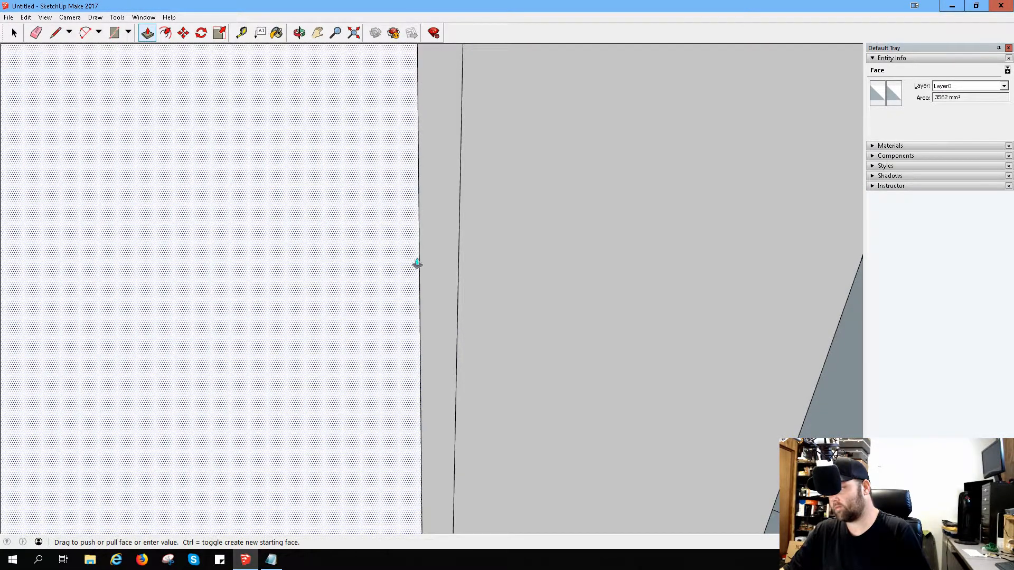
{"action": "left_click", "coordinate": [459, 264]}
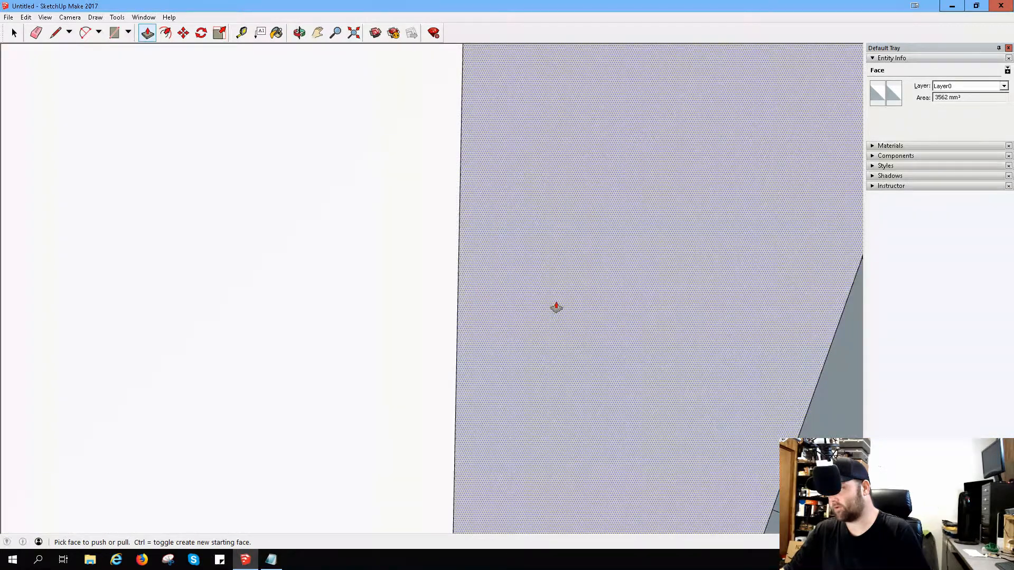
{"action": "scroll", "coordinate": [543, 311], "scroll_direction": "down", "scroll_amount": 5}
{"action": "scroll", "coordinate": [541, 317], "scroll_direction": "down", "scroll_amount": 8}
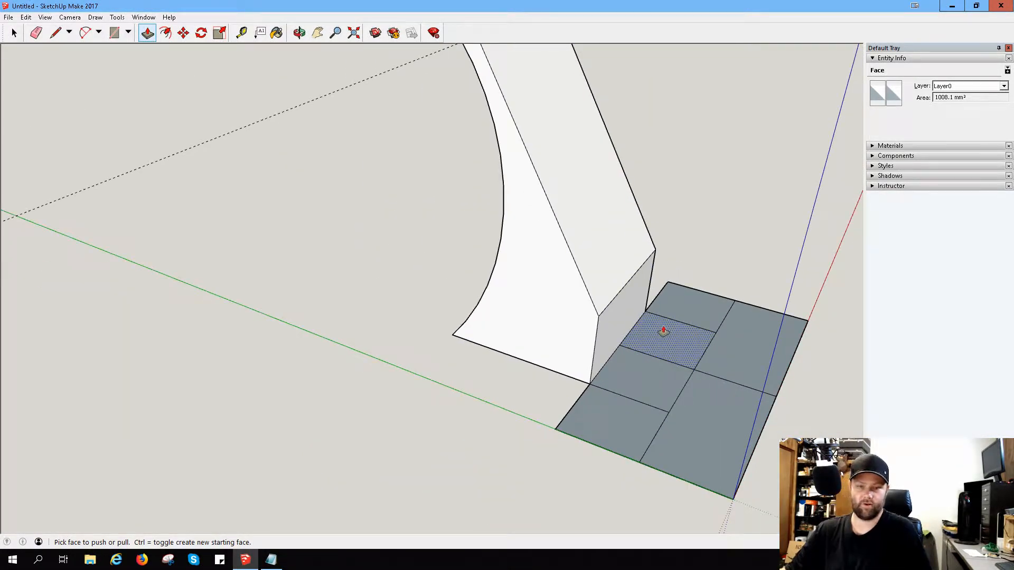
{"action": "middle_click_drag", "start_coordinate": [664, 323], "coordinate": [402, 232]}
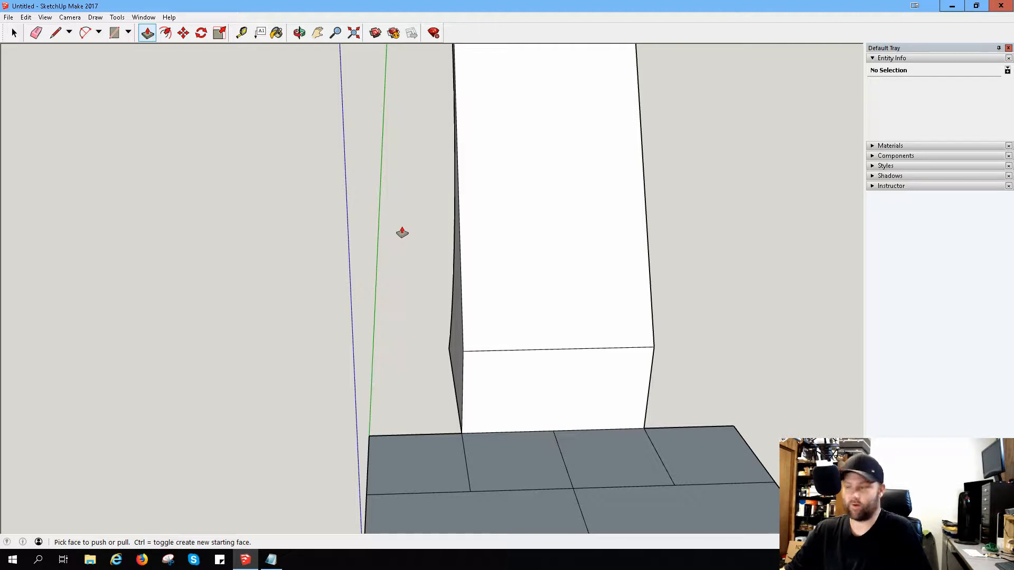
{"action": "scroll", "coordinate": [574, 365], "scroll_direction": "down", "scroll_amount": 1}
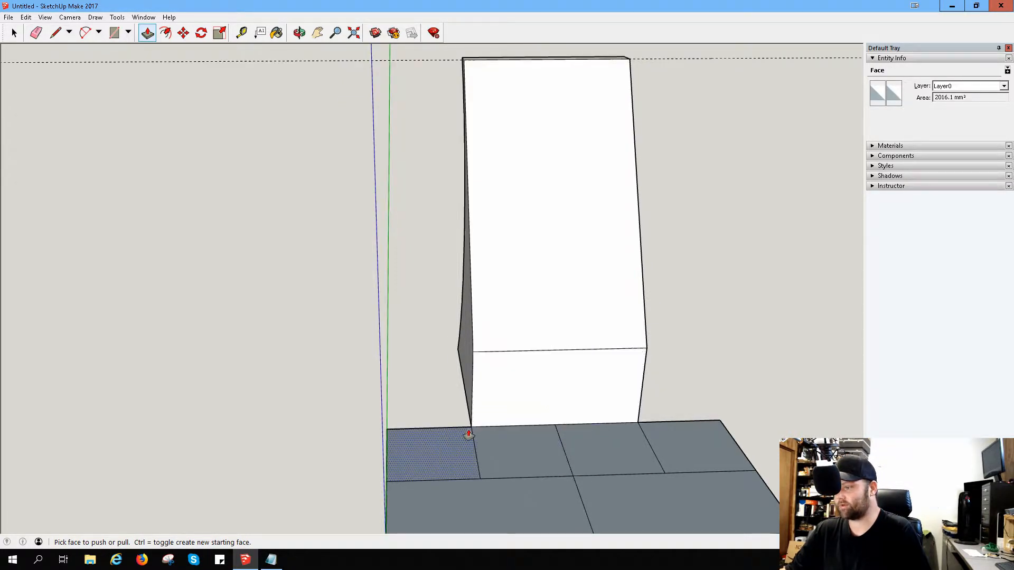
Step: Examine the sloped block from the front, both ends and the back, checking how its end faces line up with the base grid lines
{"action": "middle_click_drag", "start_coordinate": [320, 326], "coordinate": [214, 314]}
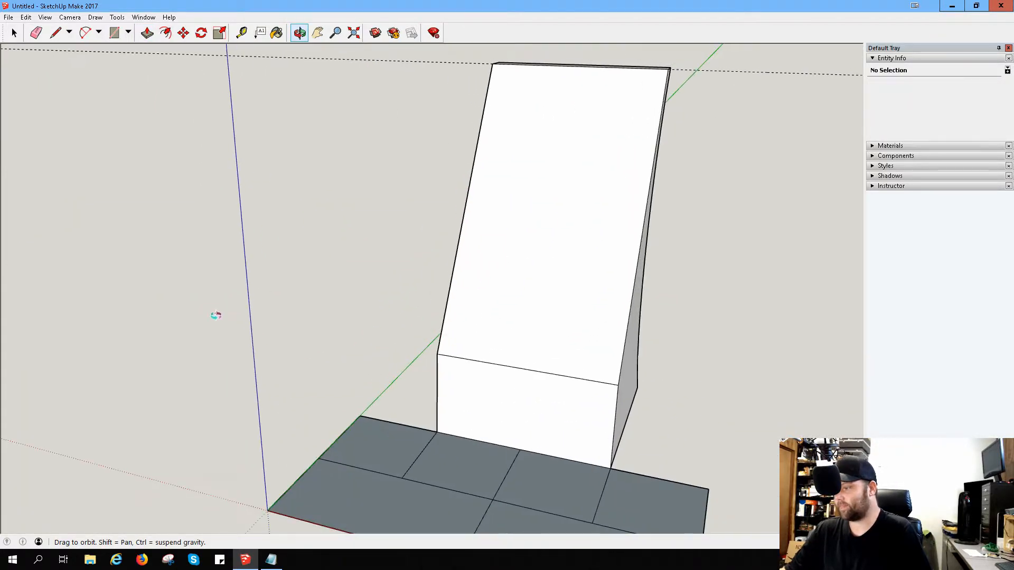
{"action": "middle_click_drag", "start_coordinate": [593, 419], "coordinate": [656, 382]}
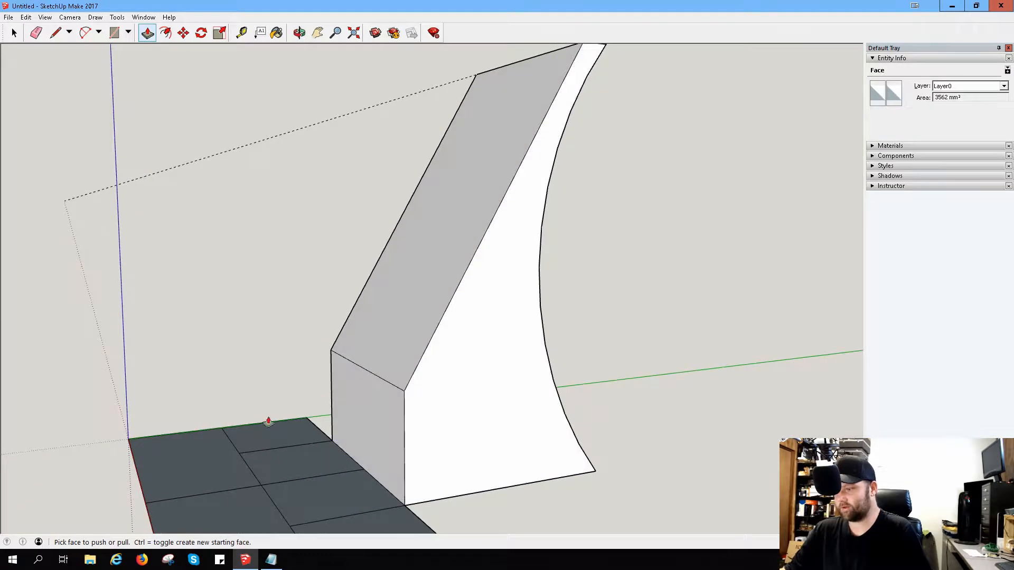
{"action": "middle_click_drag", "start_coordinate": [269, 421], "coordinate": [441, 363]}
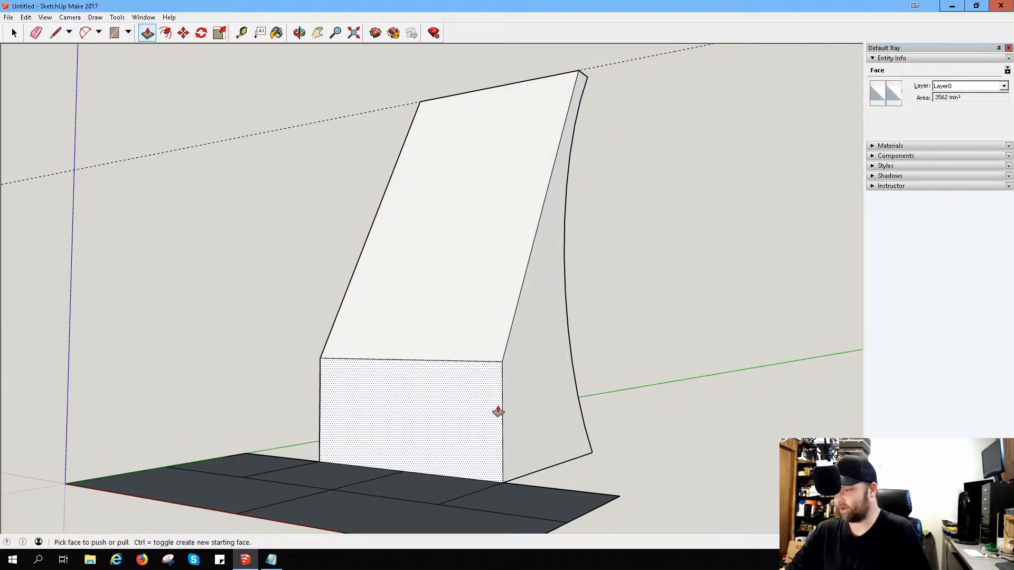
{"action": "scroll", "coordinate": [480, 482], "scroll_direction": "down", "scroll_amount": 2}
{"action": "scroll", "coordinate": [458, 421], "scroll_direction": "up", "scroll_amount": 3}
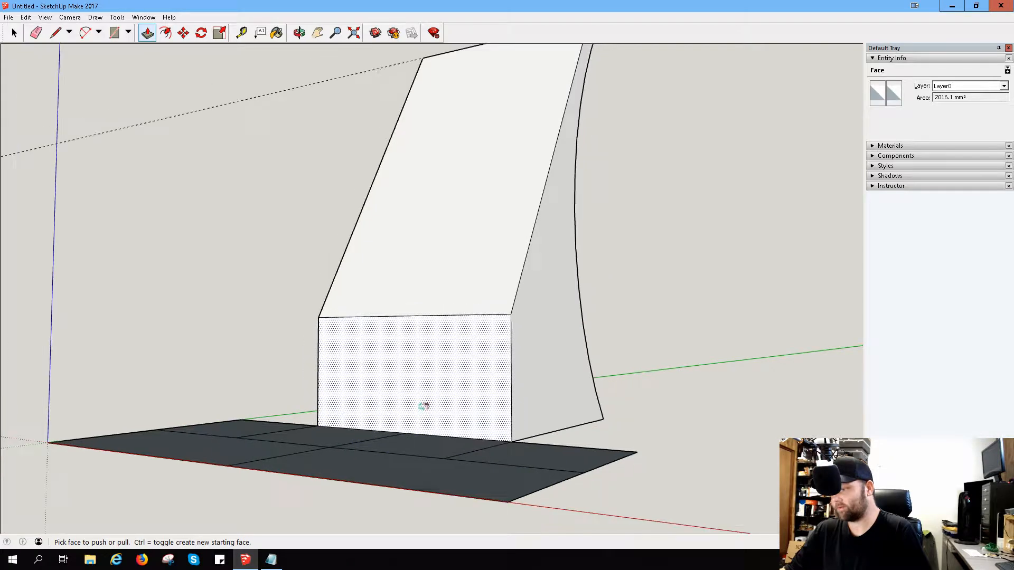
{"action": "middle_click_drag", "start_coordinate": [423, 405], "coordinate": [633, 493]}
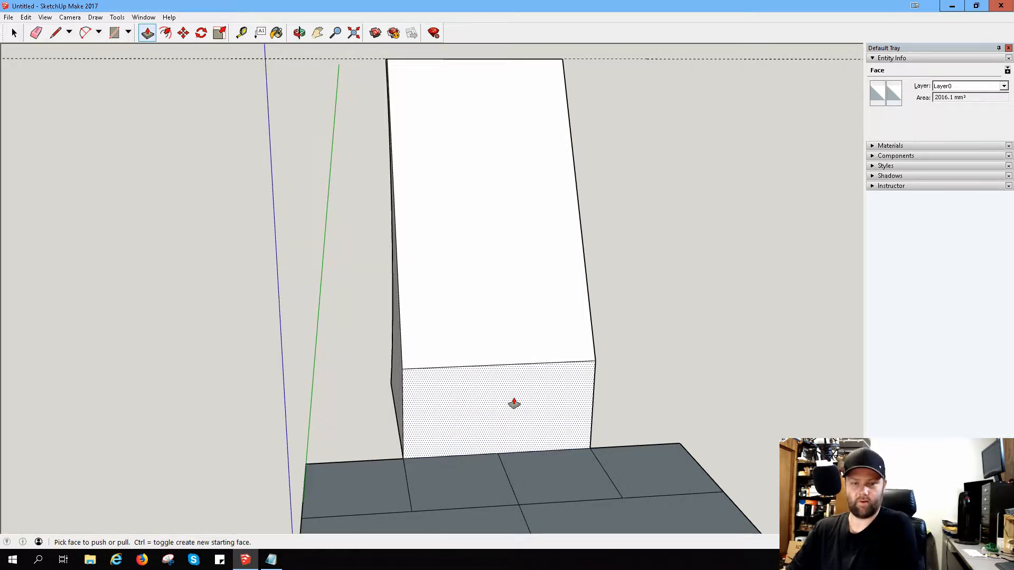
{"action": "scroll", "coordinate": [512, 475], "scroll_direction": "down", "scroll_amount": 2}
{"action": "scroll", "coordinate": [509, 486], "scroll_direction": "up", "scroll_amount": 4}
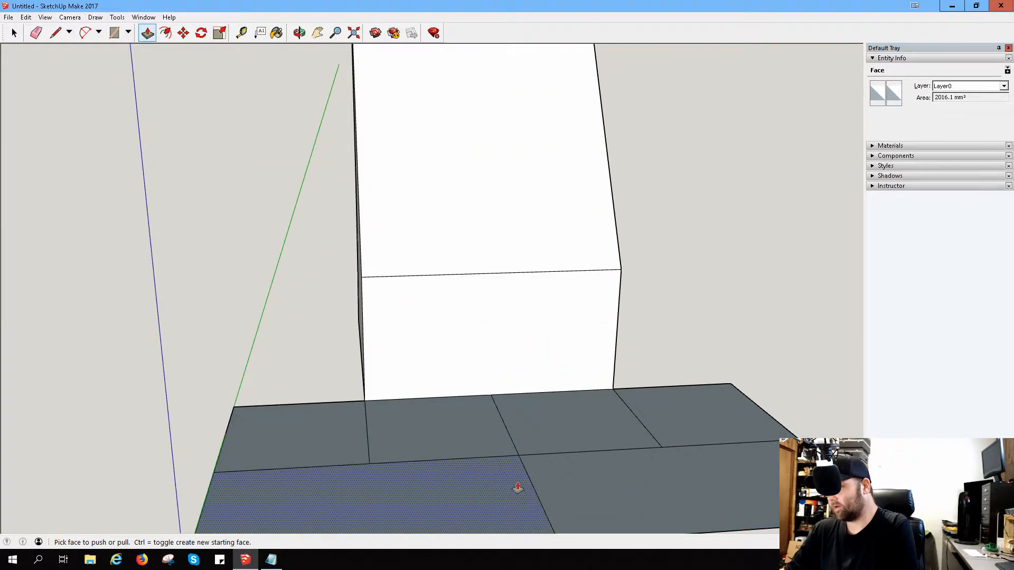
{"action": "middle_click_drag", "start_coordinate": [365, 437], "coordinate": [143, 437]}
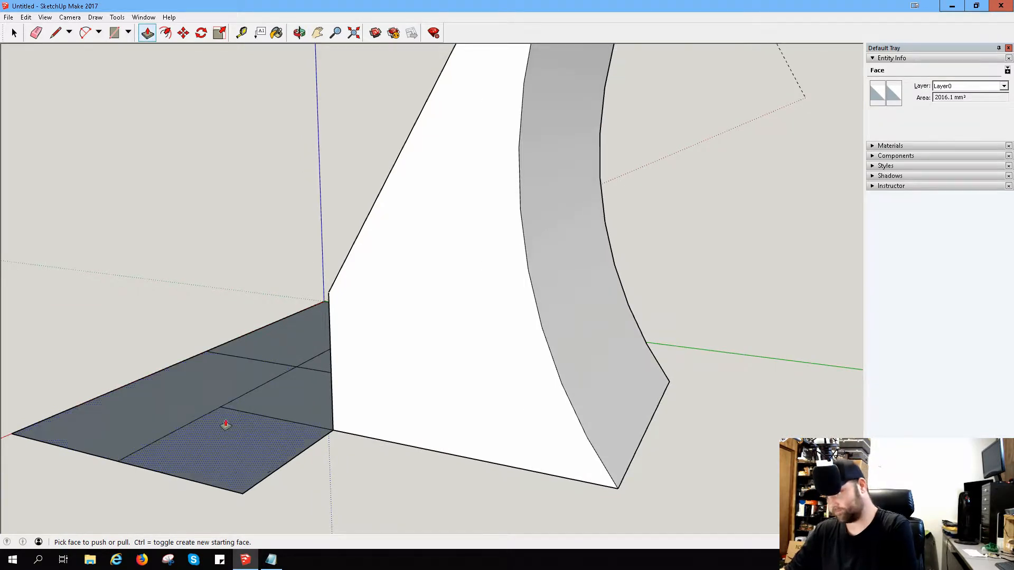
{"action": "middle_click_drag", "start_coordinate": [226, 423], "coordinate": [553, 437]}
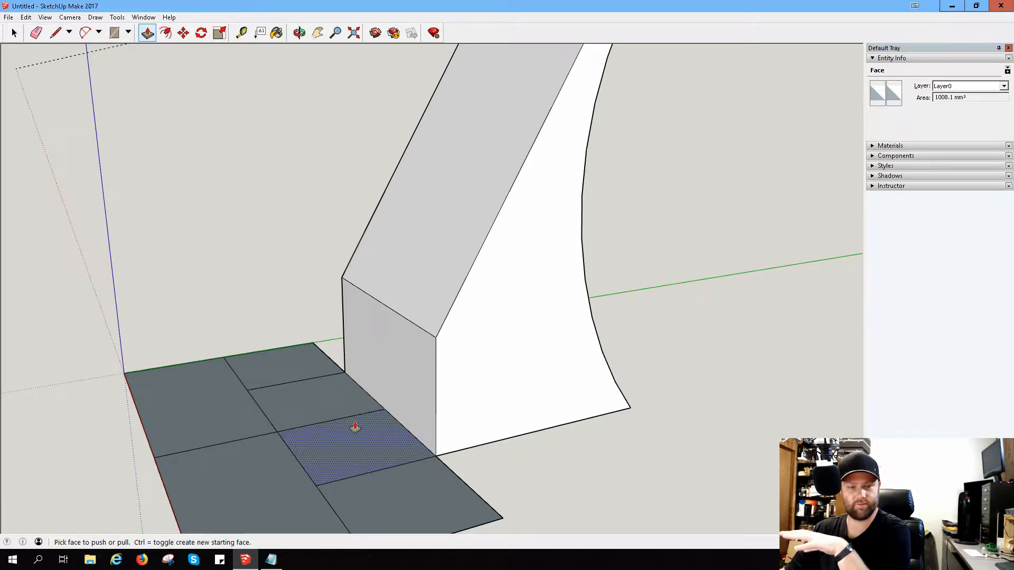
{"action": "scroll", "coordinate": [355, 429], "scroll_direction": "down", "scroll_amount": 2}
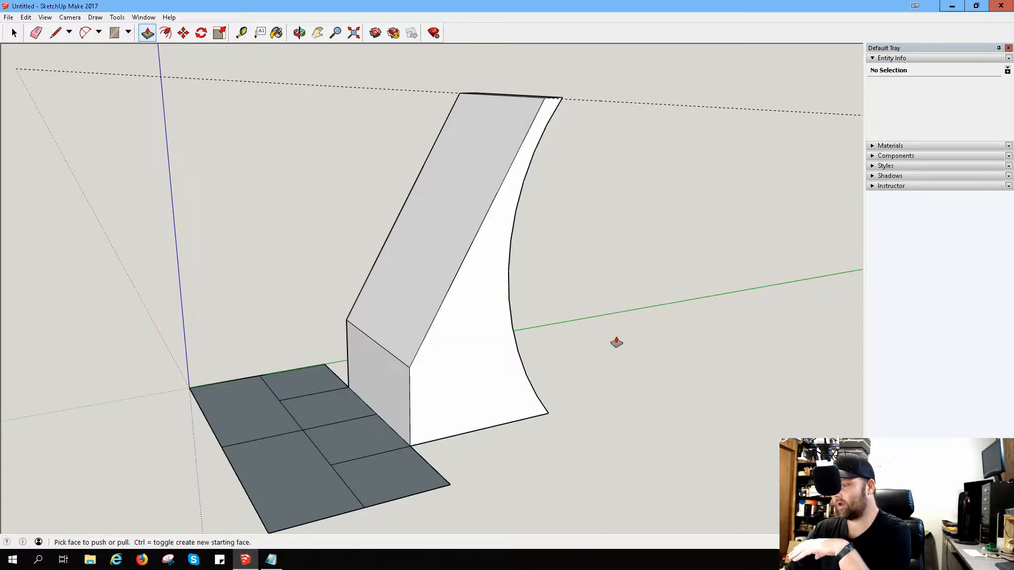
{"action": "middle_click_drag", "start_coordinate": [616, 342], "coordinate": [430, 434]}
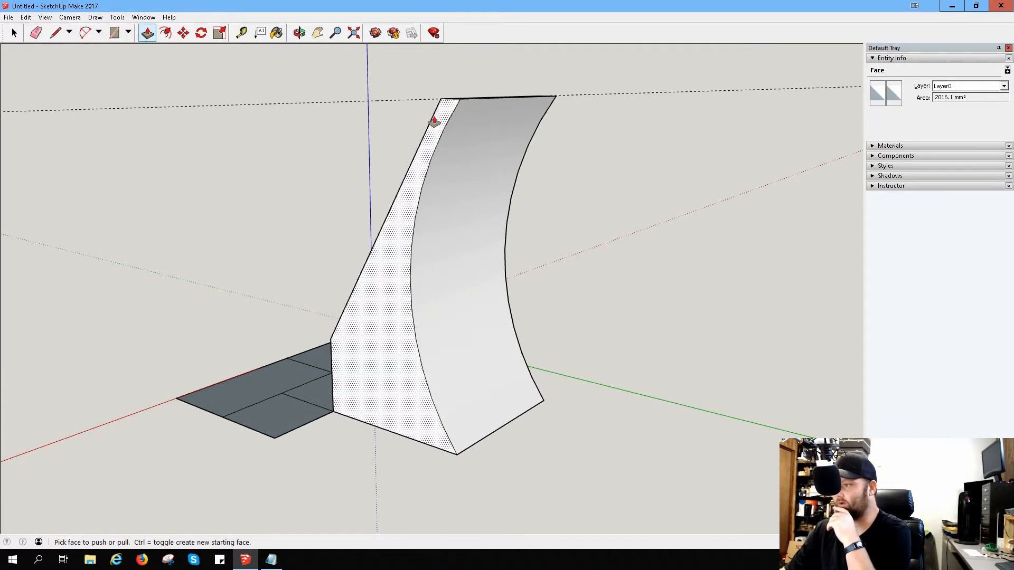
{"action": "middle_click_drag", "start_coordinate": [369, 299], "coordinate": [538, 310]}
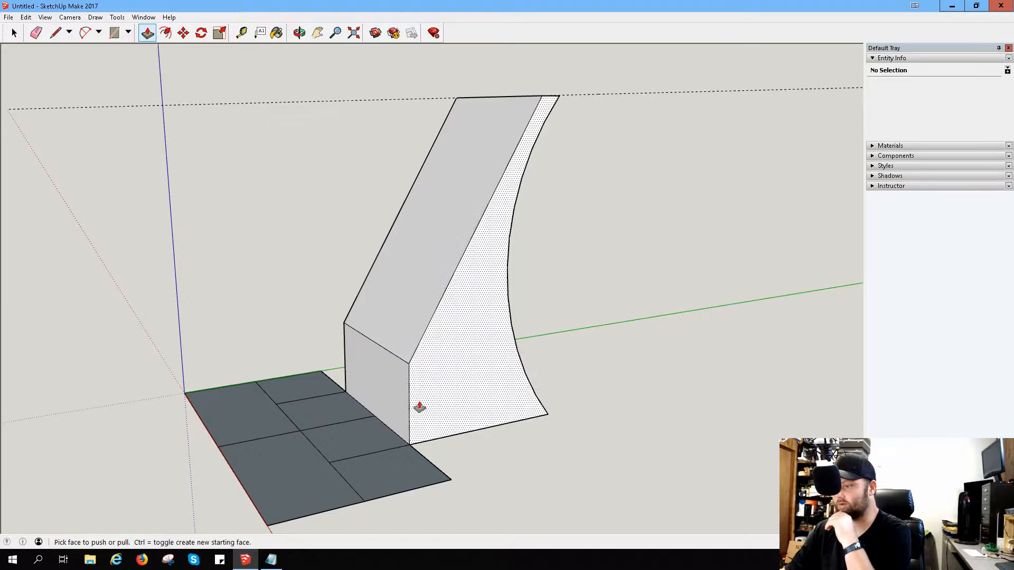
{"action": "middle_click_drag", "start_coordinate": [354, 432], "coordinate": [507, 433]}
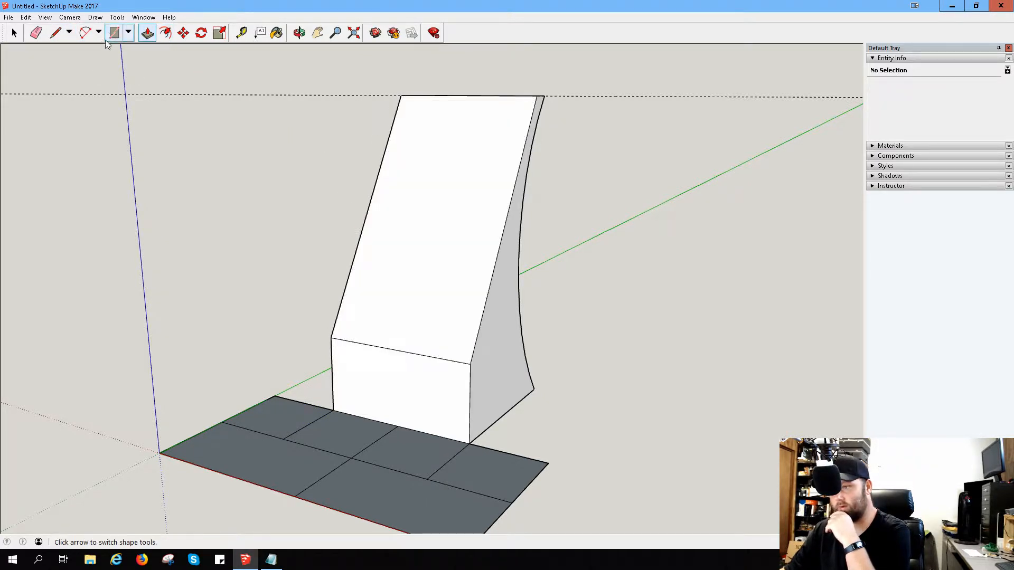
Step: Erase the line splitting the front half of the base and pull the merged strip up into a long block
{"action": "left_click", "coordinate": [35, 33]}
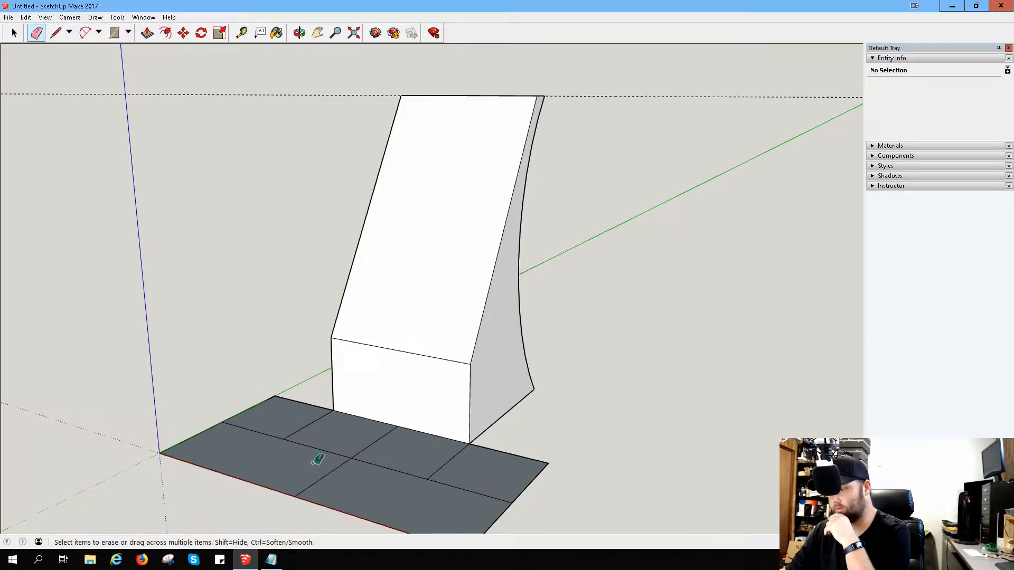
{"action": "left_click", "coordinate": [147, 32]}
{"action": "left_click_drag", "start_coordinate": [283, 469], "coordinate": [281, 388]}
{"action": "middle_click_drag", "start_coordinate": [482, 340], "coordinate": [268, 316]}
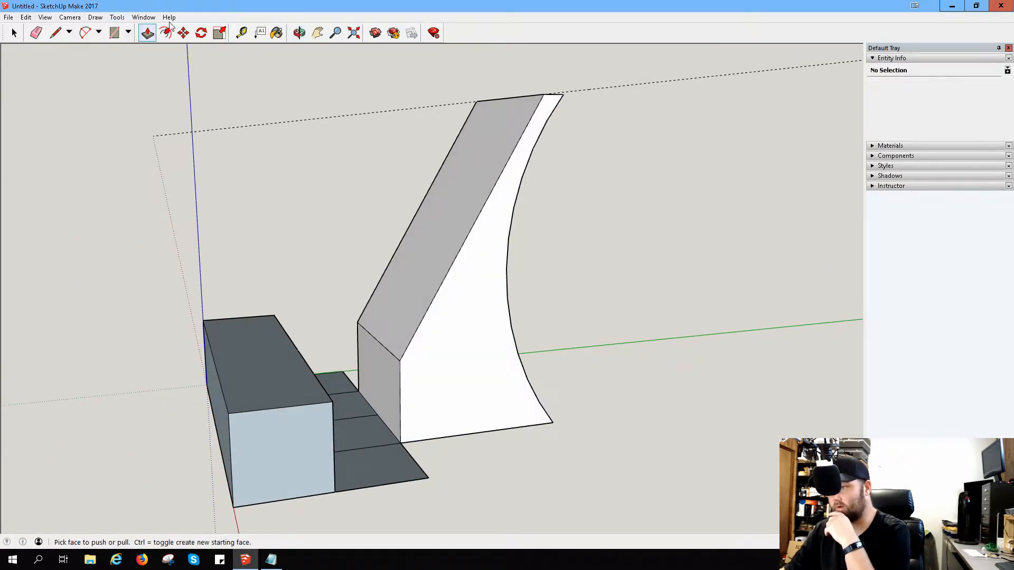
Step: Measure the height of the sloped form's vertical front corner edge
{"action": "left_click", "coordinate": [243, 33]}
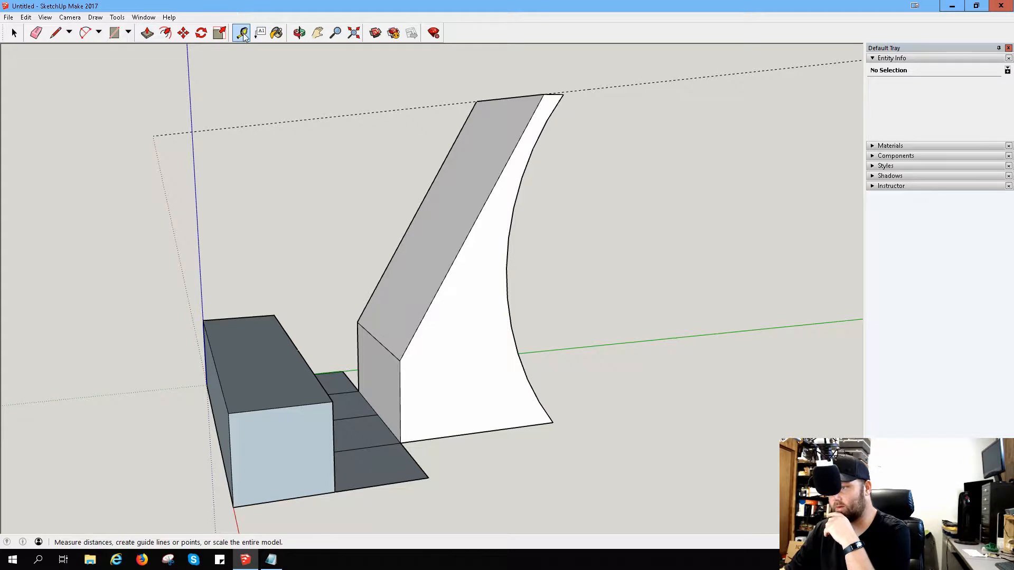
{"action": "left_click", "coordinate": [400, 443]}
{"action": "left_click", "coordinate": [401, 360]}
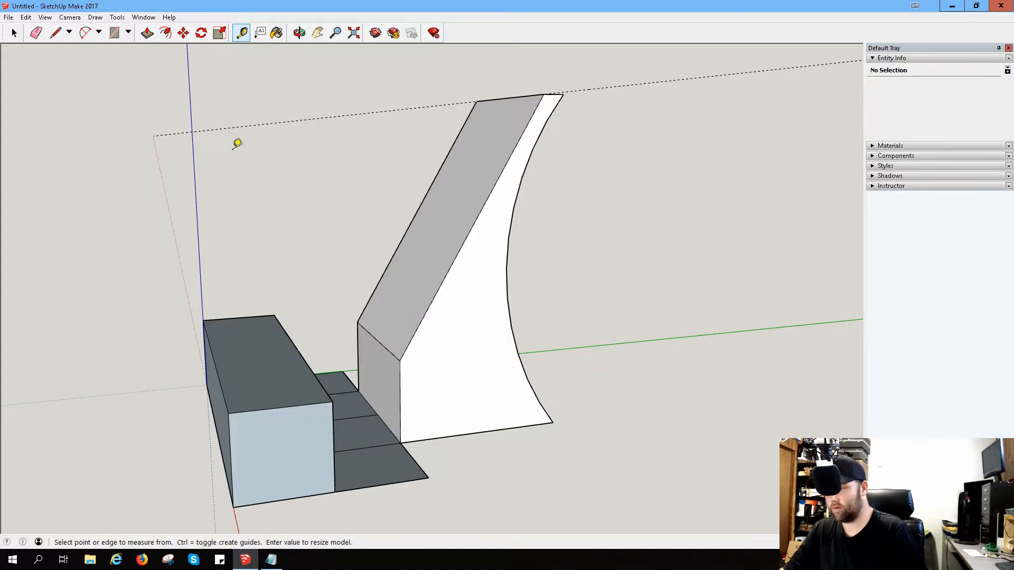
Step: Undo the front strip's extrusion and pull the strip up again to match the sloped form's vertical front edge
{"action": "key", "text": "ctrl+z"}
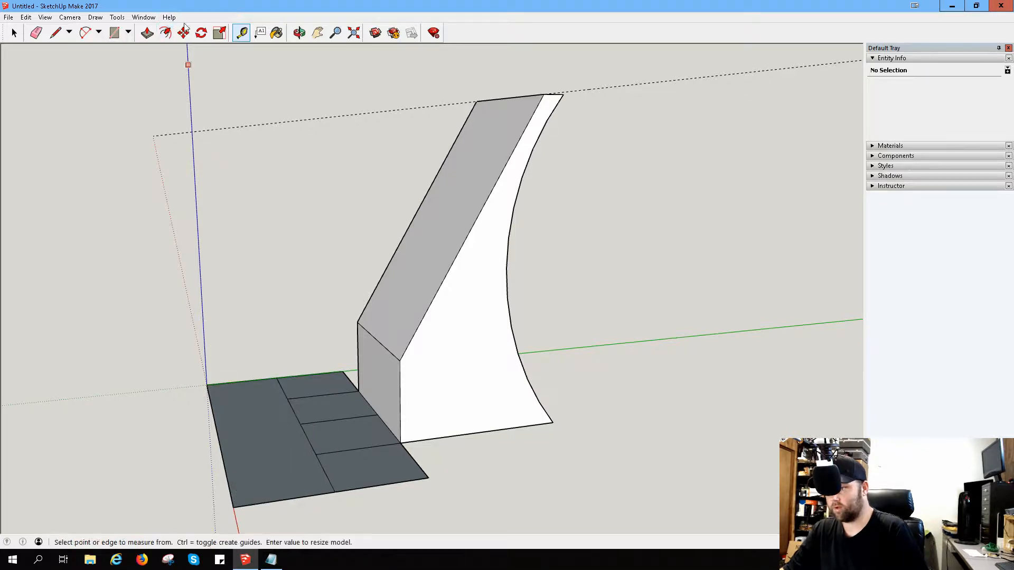
{"action": "left_click", "coordinate": [148, 33]}
{"action": "left_click_drag", "start_coordinate": [261, 438], "coordinate": [264, 360]}
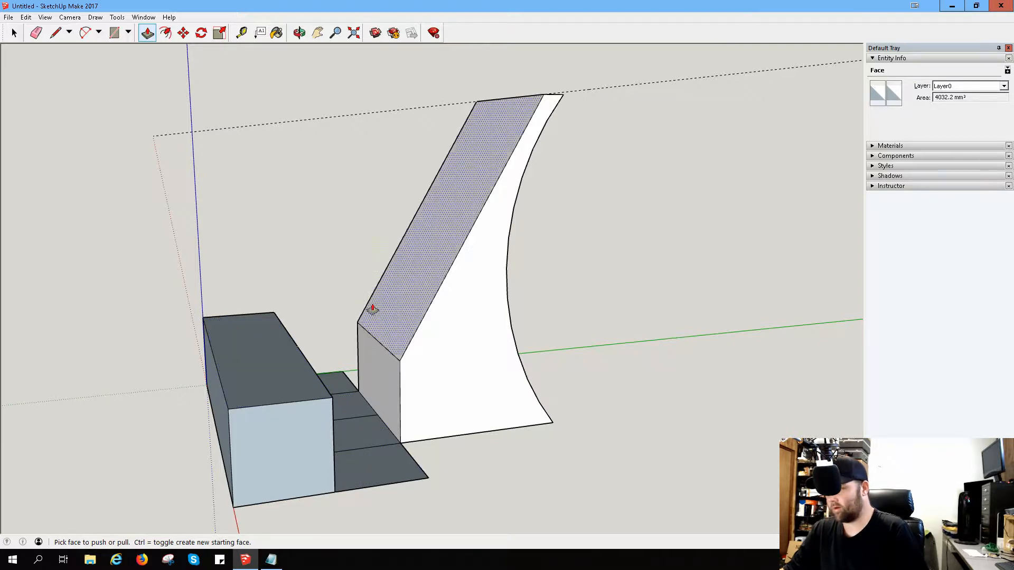
{"action": "middle_click_drag", "start_coordinate": [371, 310], "coordinate": [298, 335]}
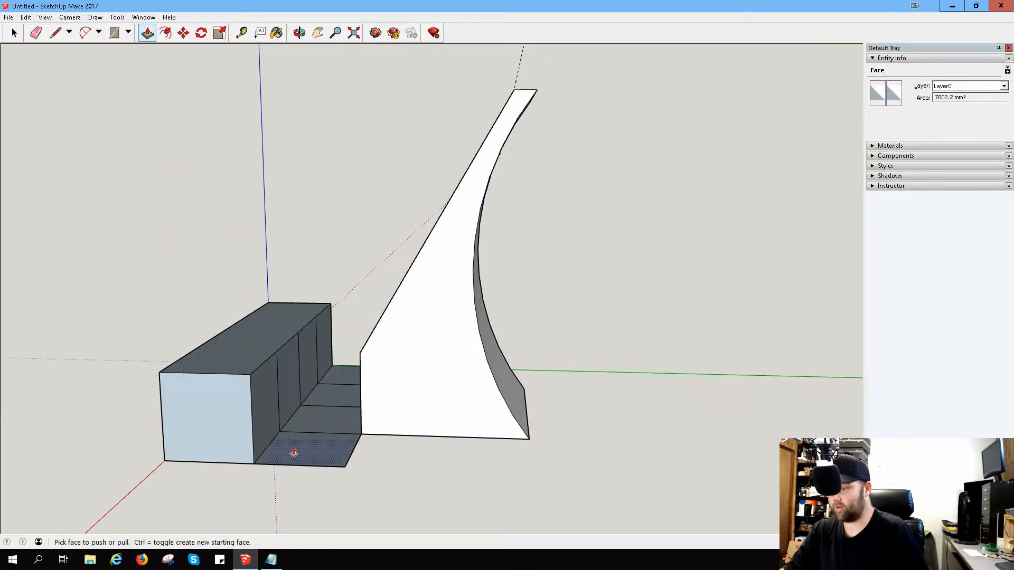
{"action": "left_click", "coordinate": [56, 32]}
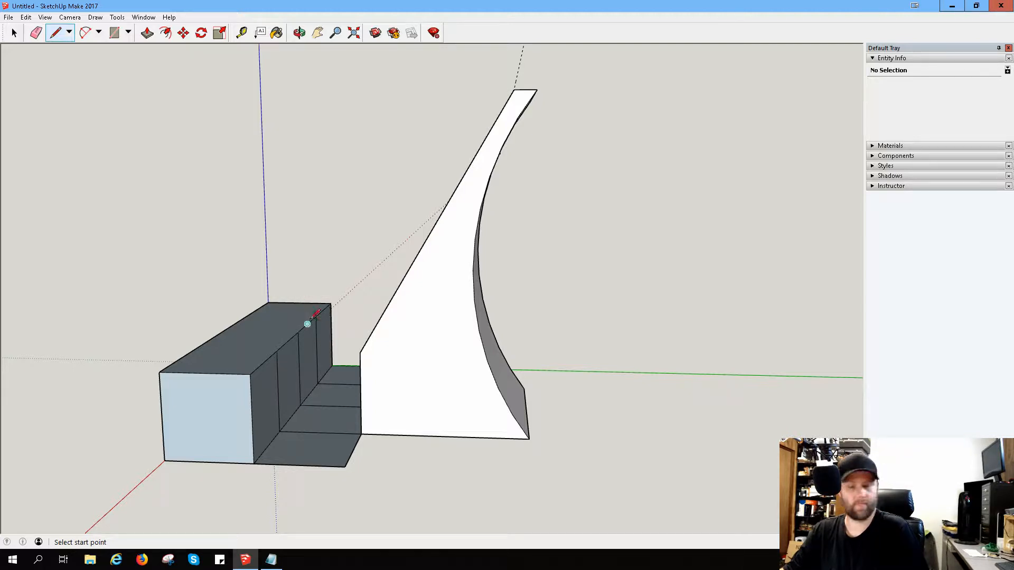
{"action": "left_click", "coordinate": [150, 36]}
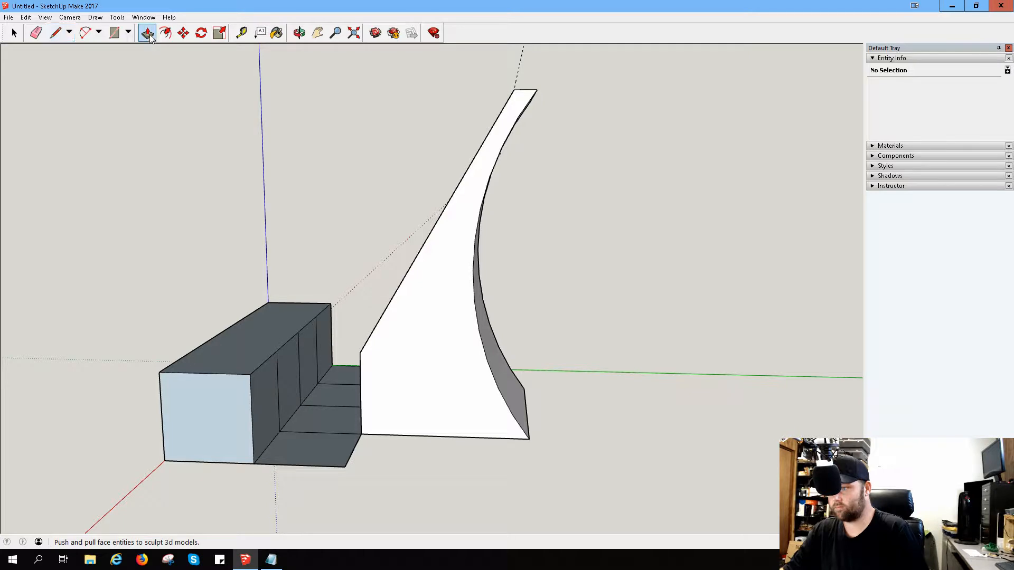
{"action": "left_click", "coordinate": [308, 439]}
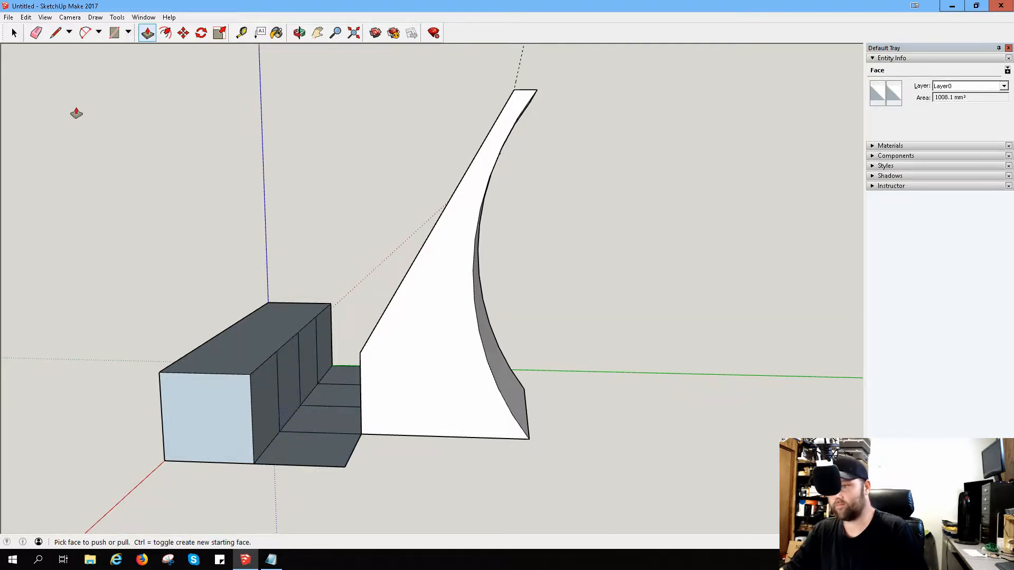
Step: Erase the dividing lines on the middle strip and the block's inner side, and pull the merged strip up as a lower step
{"action": "key", "text": "e"}
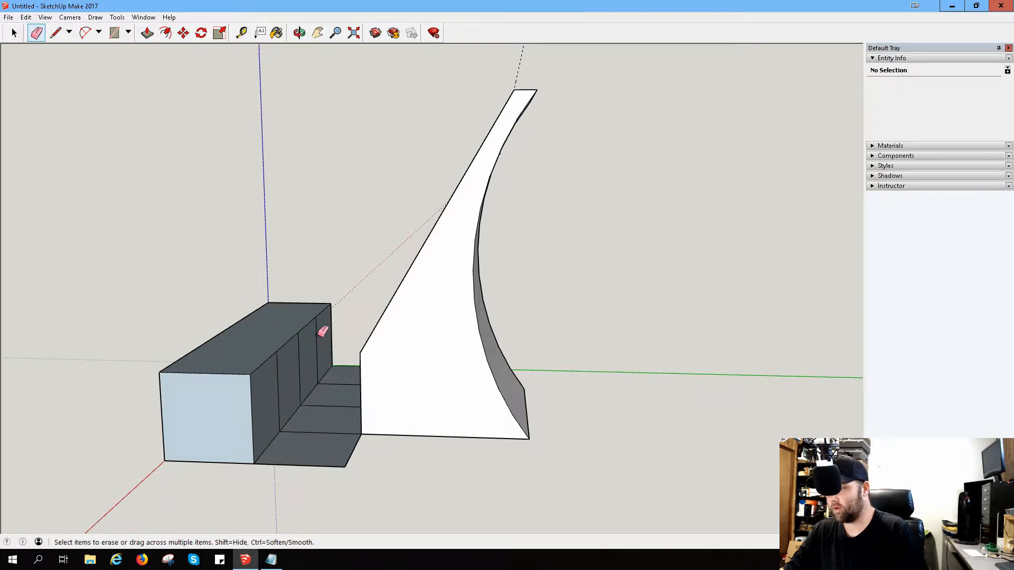
{"action": "mouse_move", "coordinate": [309, 349]}
{"action": "left_mouse_down"}
{"action": "mouse_move", "coordinate": [280, 383]}
{"action": "mouse_move", "coordinate": [344, 385]}
{"action": "mouse_move", "coordinate": [324, 441]}
{"action": "left_mouse_up"}
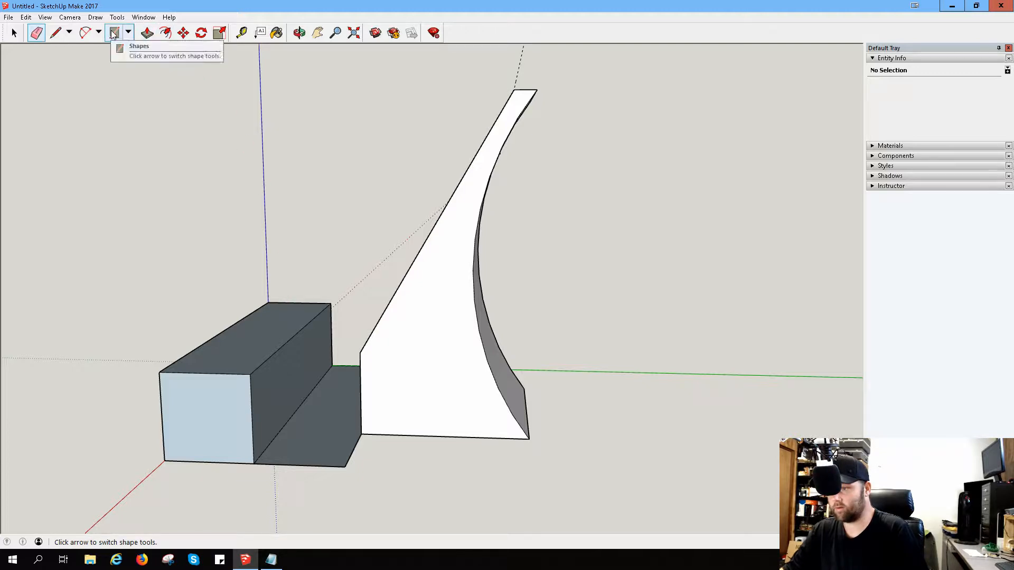
{"action": "left_click", "coordinate": [147, 32]}
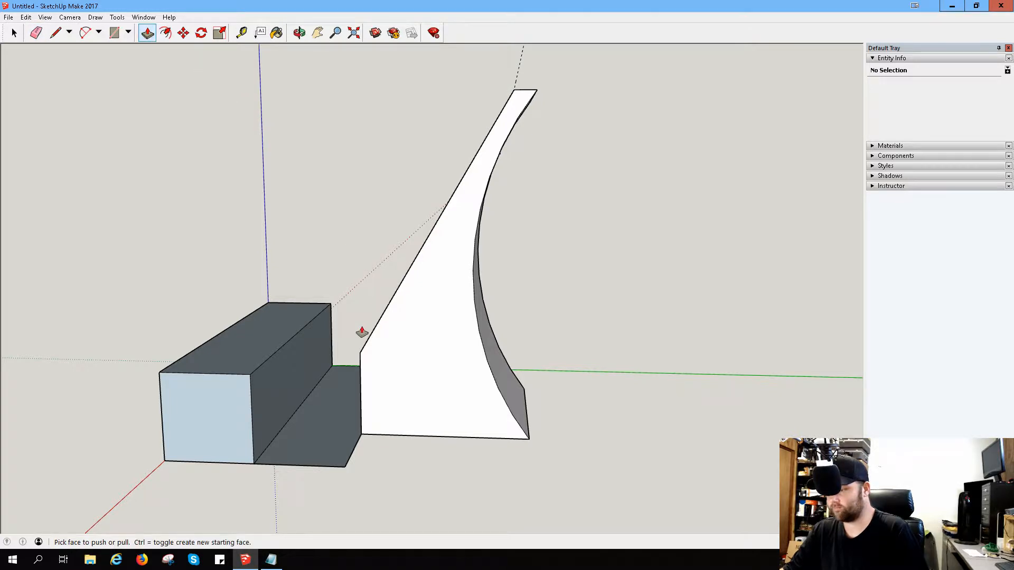
{"action": "left_click", "coordinate": [327, 418]}
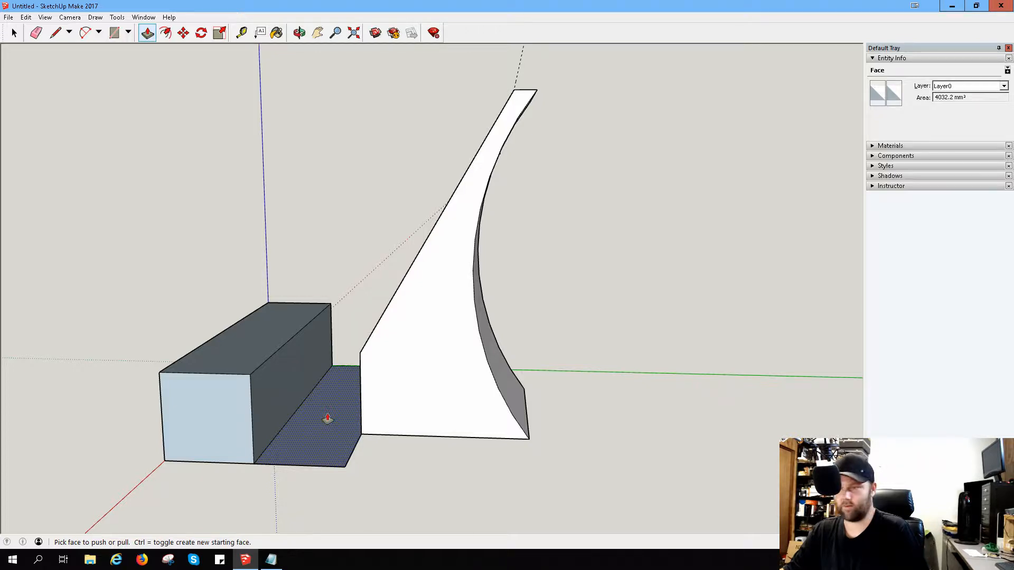
{"action": "left_click", "coordinate": [326, 419]}
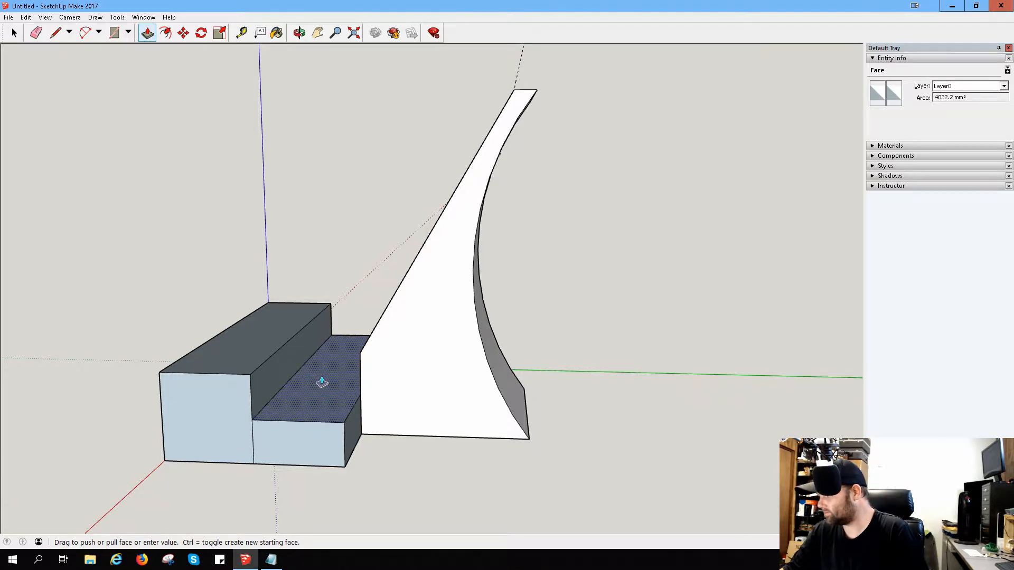
{"action": "left_click", "coordinate": [320, 381]}
Step: Adjust the top face of the middle strip to about half the height of the front block
{"action": "scroll", "coordinate": [293, 409], "scroll_direction": "up", "scroll_amount": 5}
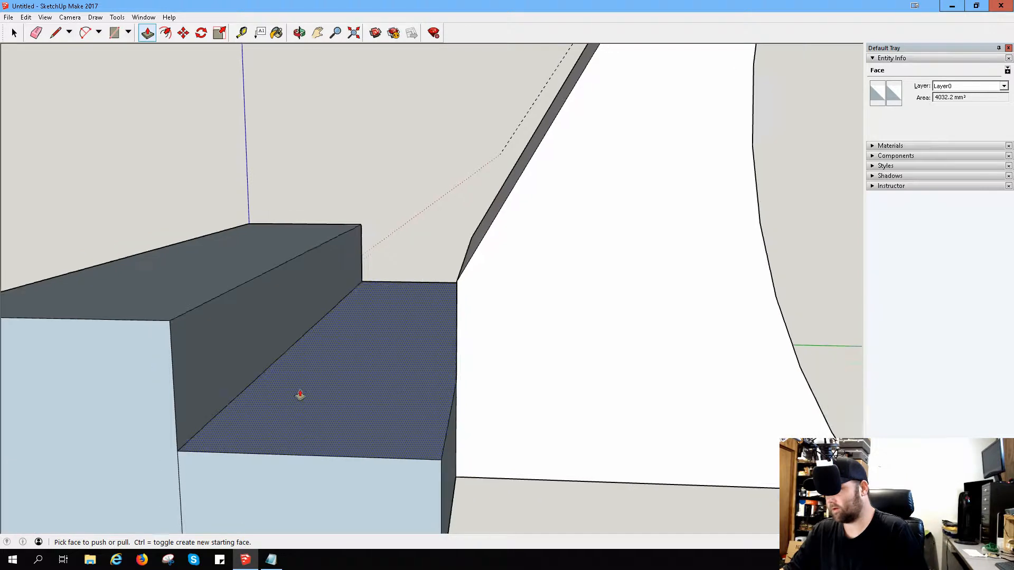
{"action": "middle_click_drag", "start_coordinate": [305, 385], "coordinate": [331, 365]}
{"action": "left_click", "coordinate": [332, 386]}
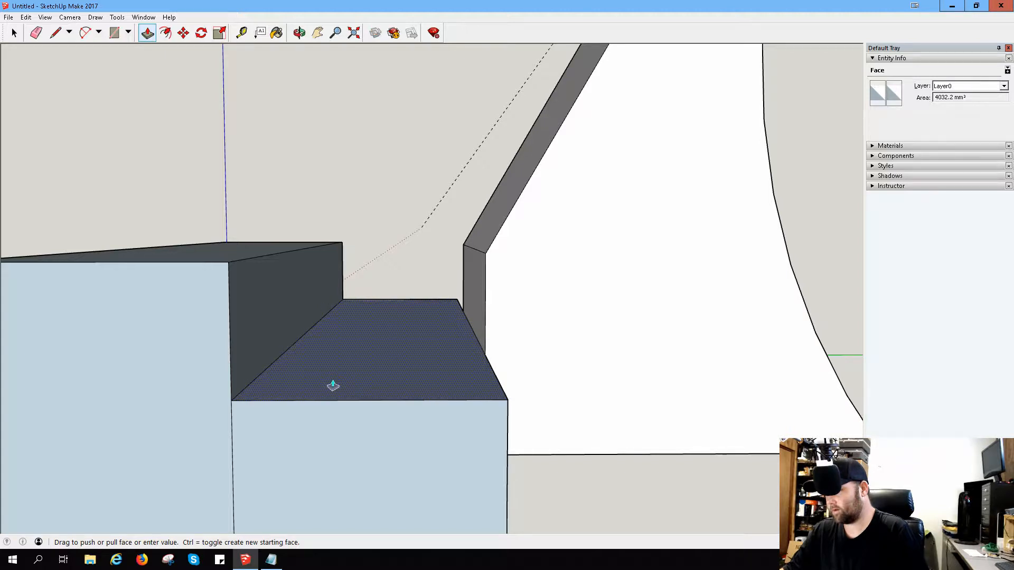
{"action": "left_click", "coordinate": [333, 386]}
{"action": "scroll", "coordinate": [243, 364], "scroll_direction": "down", "scroll_amount": 5}
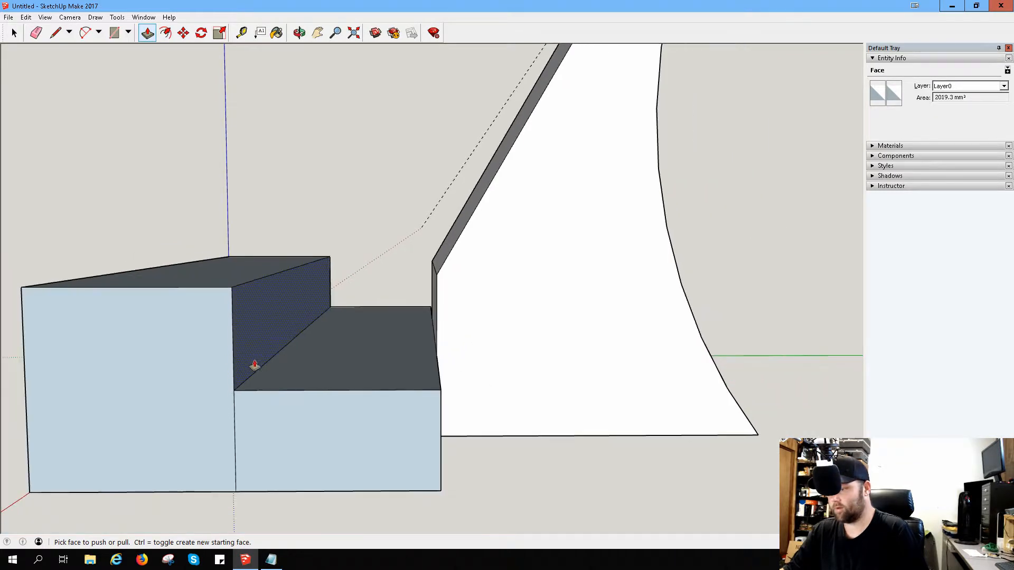
{"action": "scroll", "coordinate": [309, 308], "scroll_direction": "up", "scroll_amount": 2}
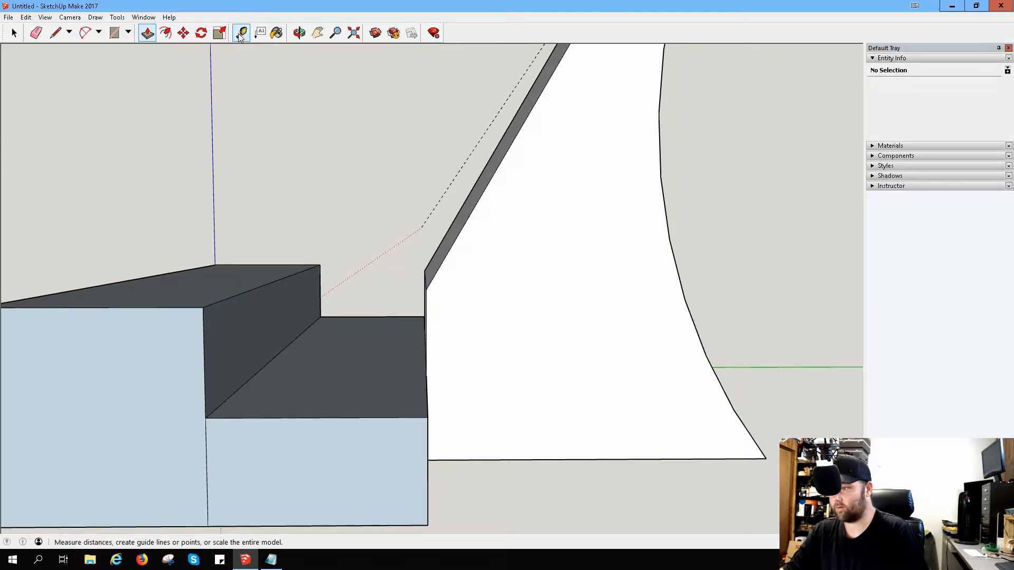
{"action": "left_click", "coordinate": [55, 33]}
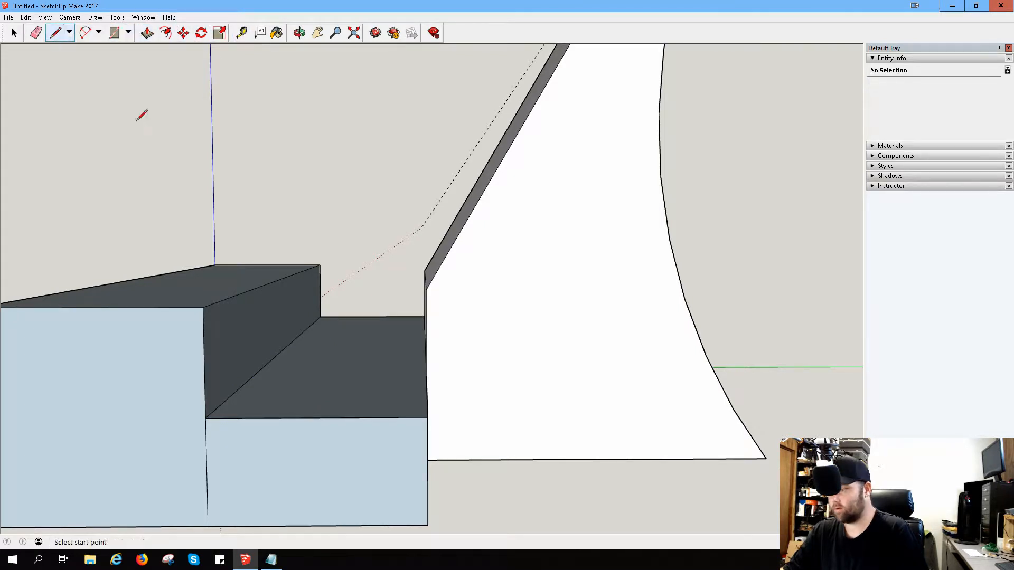
{"action": "left_click", "coordinate": [427, 289]}
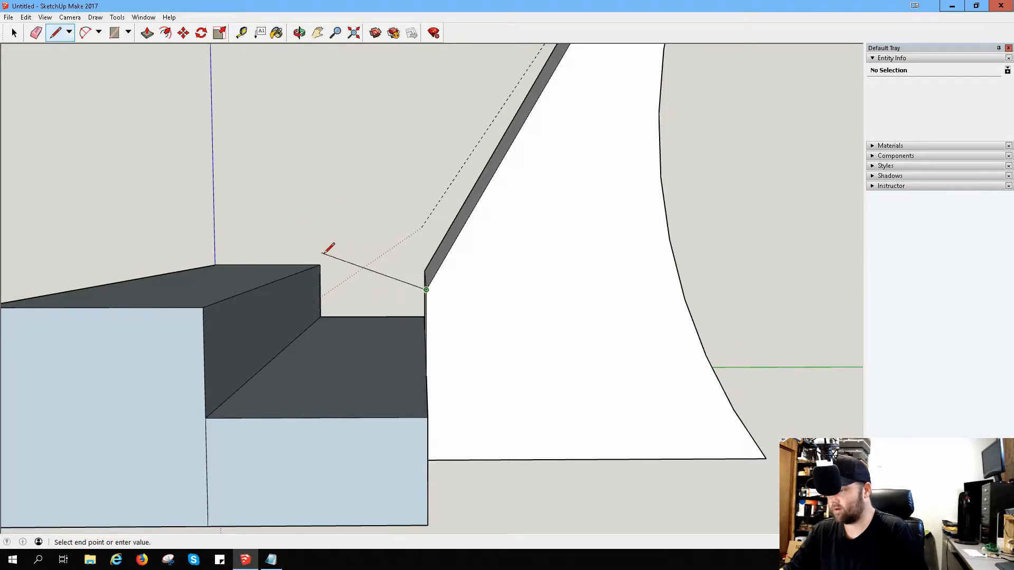
{"action": "middle_click_drag", "start_coordinate": [328, 248], "coordinate": [454, 259]}
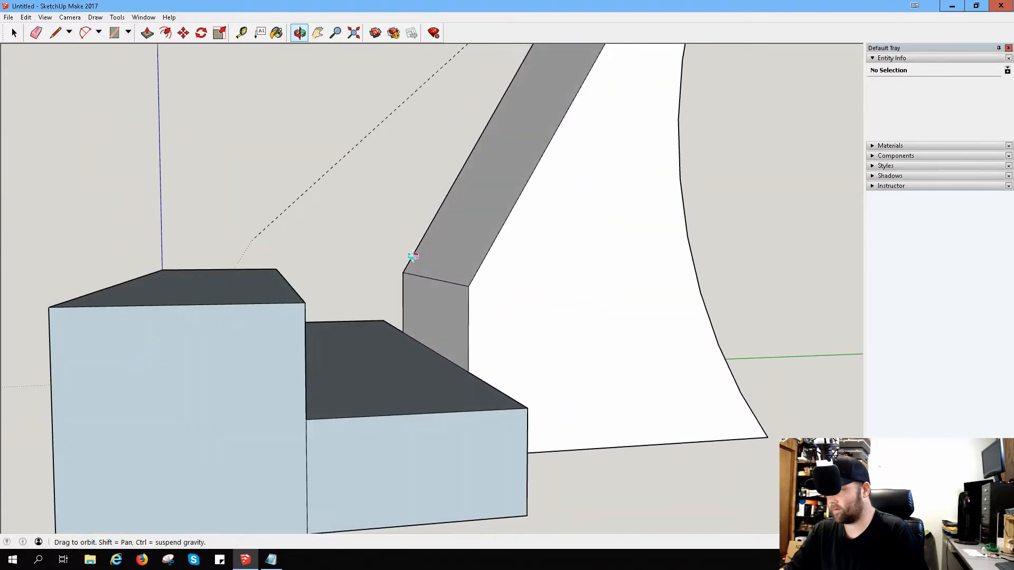
{"action": "left_click", "coordinate": [57, 35]}
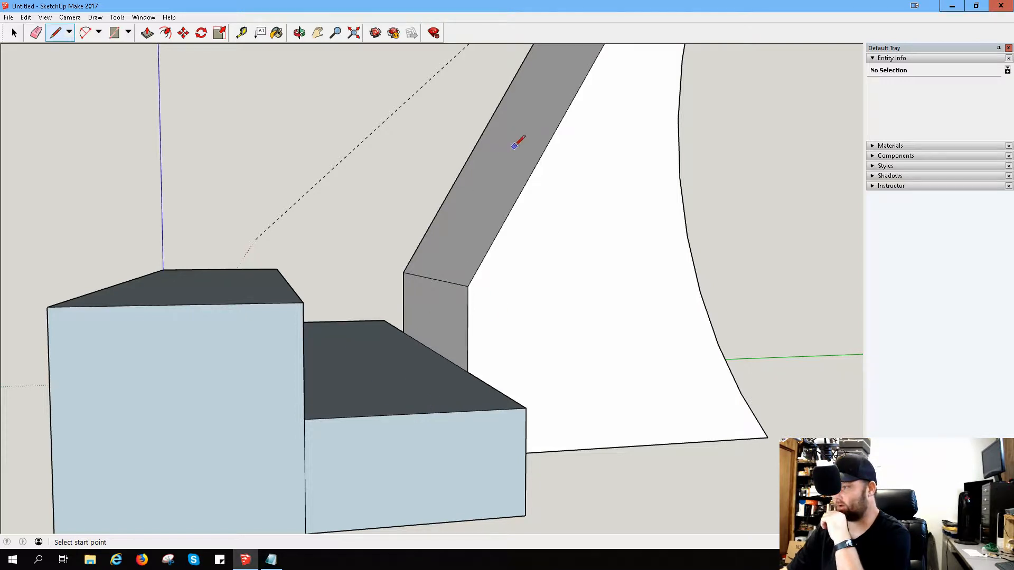
Step: Draw a line across the lower step's top from the base of the sloped form's near vertical edge to the raised block
{"action": "scroll", "coordinate": [580, 268], "scroll_direction": "down", "scroll_amount": 3}
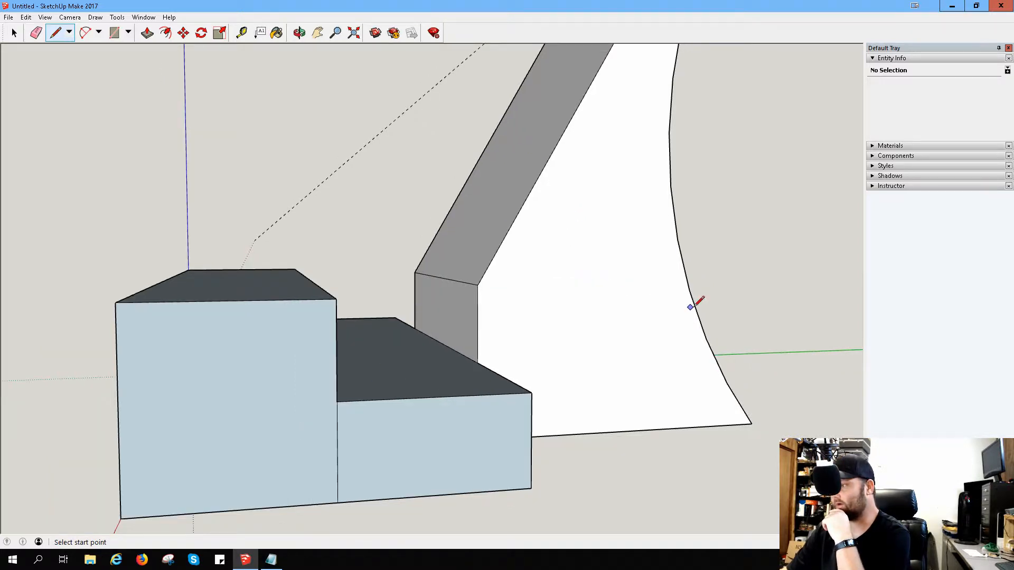
{"action": "middle_click_drag", "start_coordinate": [695, 302], "coordinate": [418, 391]}
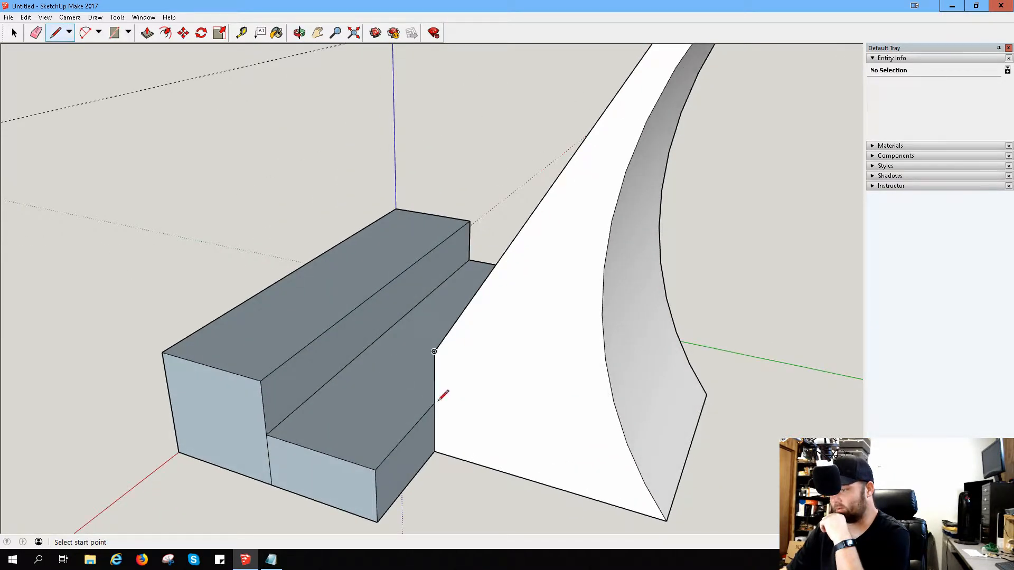
{"action": "left_click", "coordinate": [434, 402]}
{"action": "left_click", "coordinate": [335, 376]}
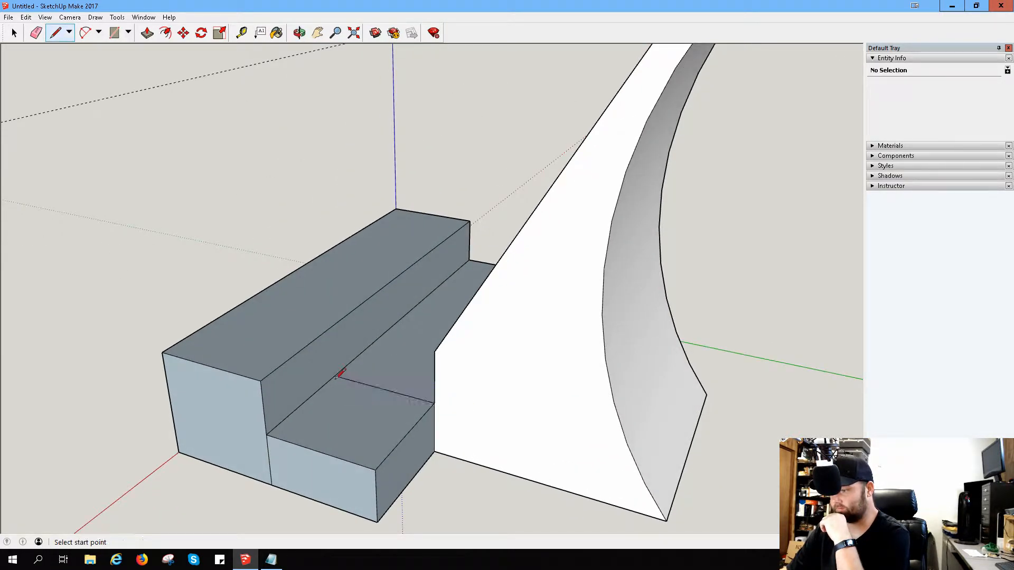
Step: Draw a slanted line from the top of the sloped form's near vertical edge down to the cross line on the step
{"action": "middle_click_drag", "start_coordinate": [459, 378], "coordinate": [596, 365]}
{"action": "left_click", "coordinate": [479, 342]}
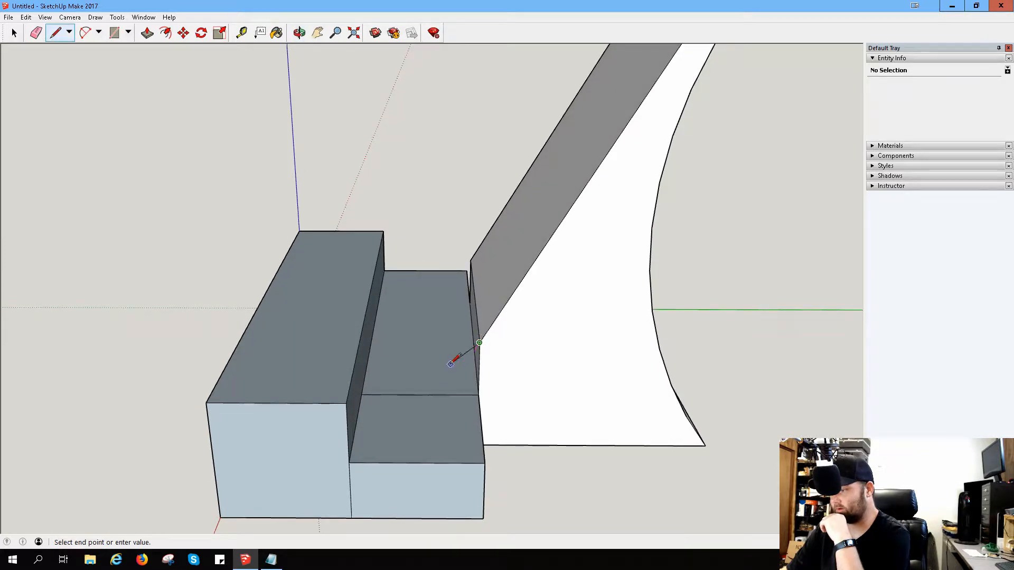
{"action": "left_click", "coordinate": [421, 394]}
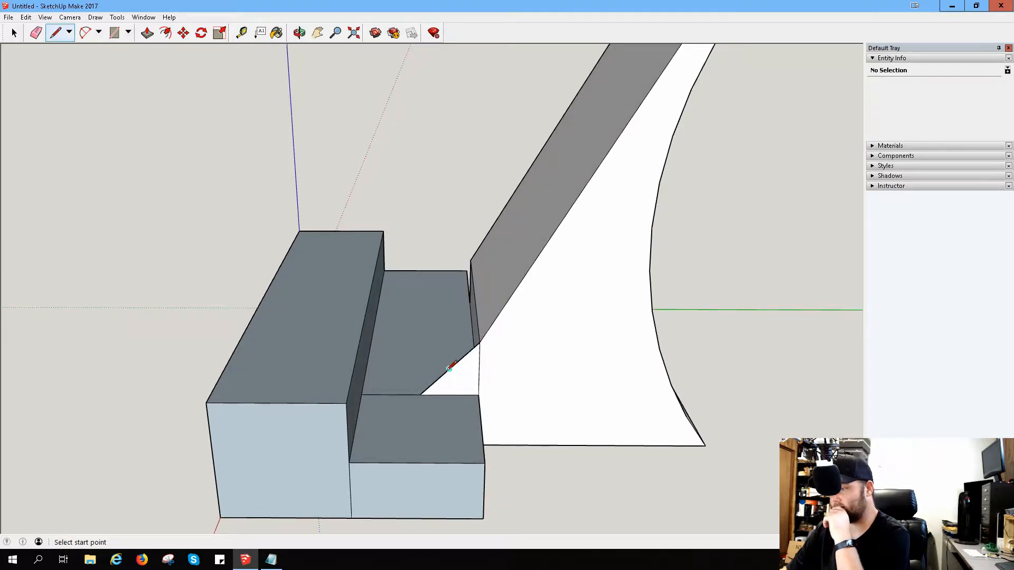
Step: Draw a matching cross line and slanted line at the step's opposite end, and join the lower ends of both slanted lines
{"action": "middle_click_drag", "start_coordinate": [428, 270], "coordinate": [553, 328]}
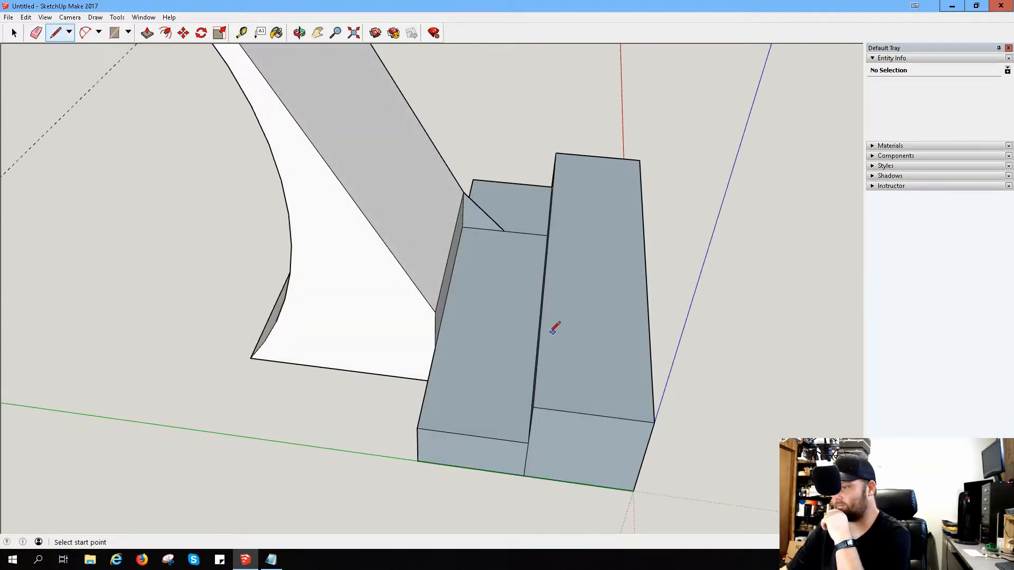
{"action": "scroll", "coordinate": [436, 343], "scroll_direction": "up", "scroll_amount": 5}
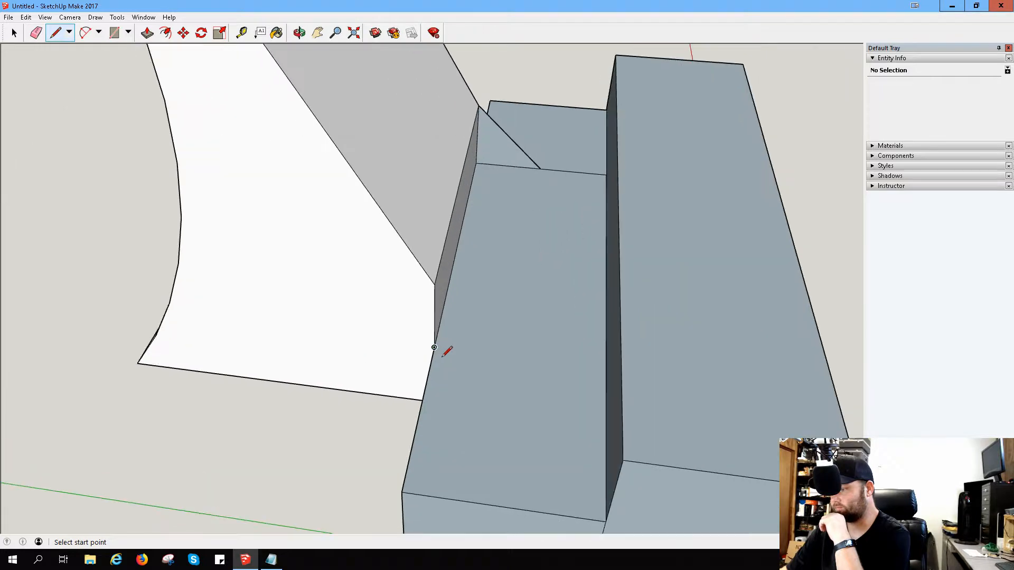
{"action": "left_click", "coordinate": [430, 340]}
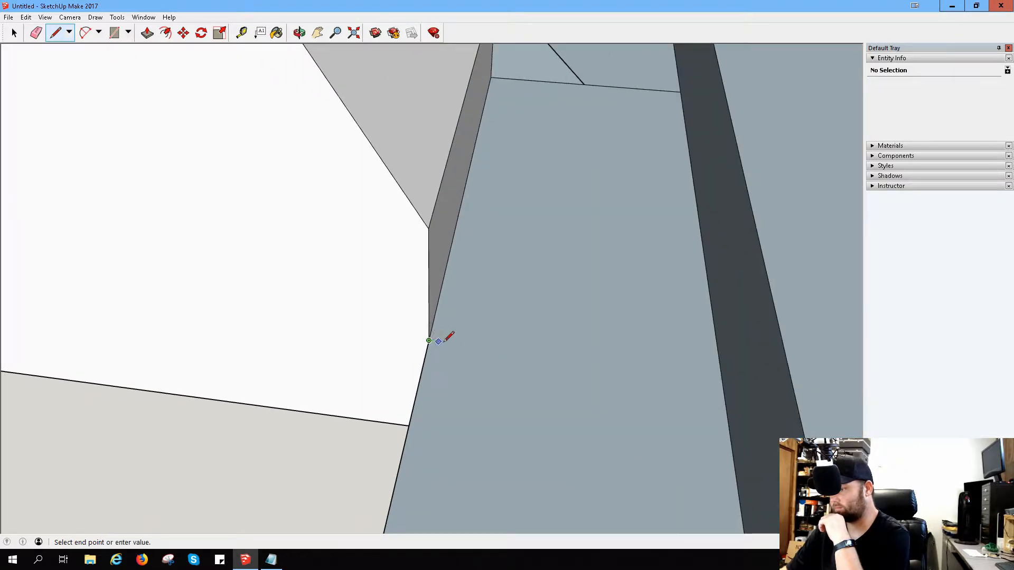
{"action": "left_click", "coordinate": [721, 375]}
{"action": "left_click", "coordinate": [428, 228]}
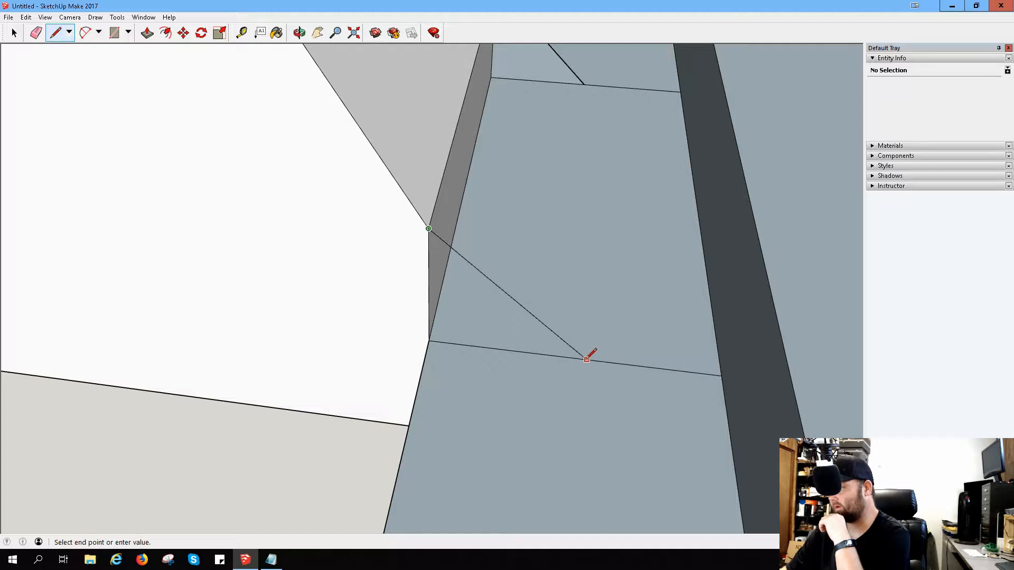
{"action": "left_click", "coordinate": [571, 358]}
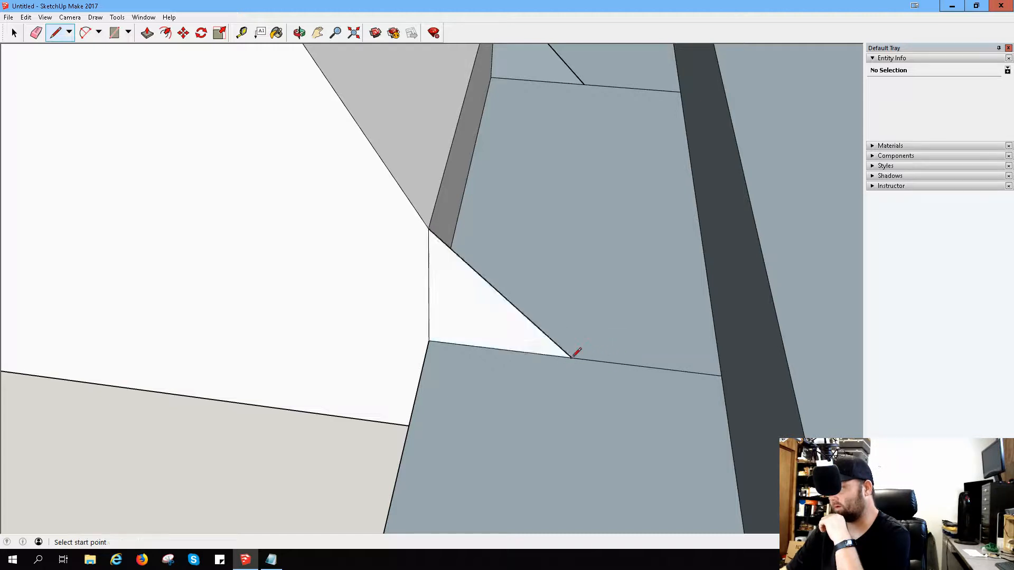
{"action": "left_click", "coordinate": [584, 85]}
{"action": "left_click", "coordinate": [571, 357]}
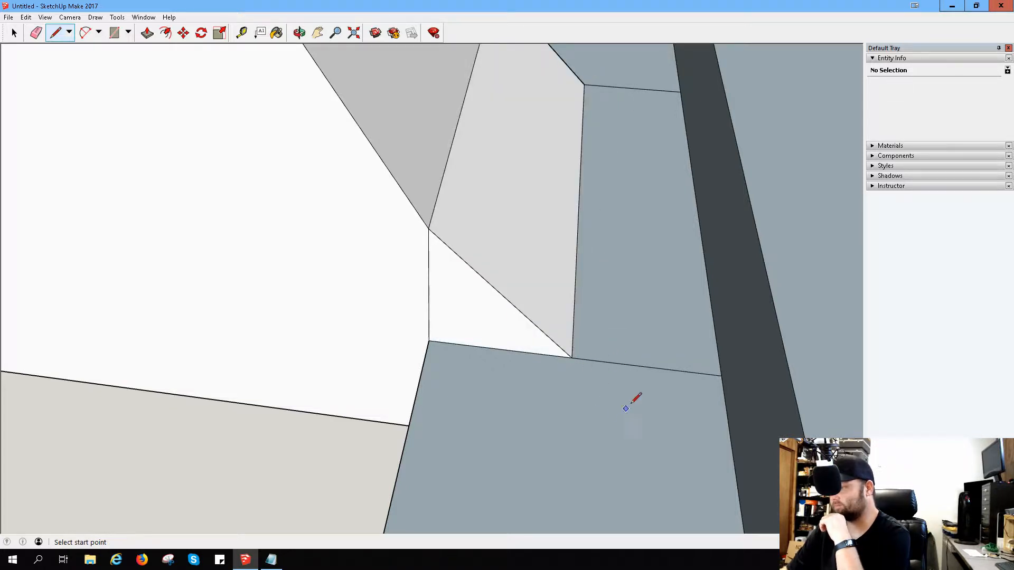
Step: Try a steeper slanted line from the vertical edge's top to the step's cross line, and undo the slanted geometry
{"action": "middle_click_drag", "start_coordinate": [626, 408], "coordinate": [632, 217]}
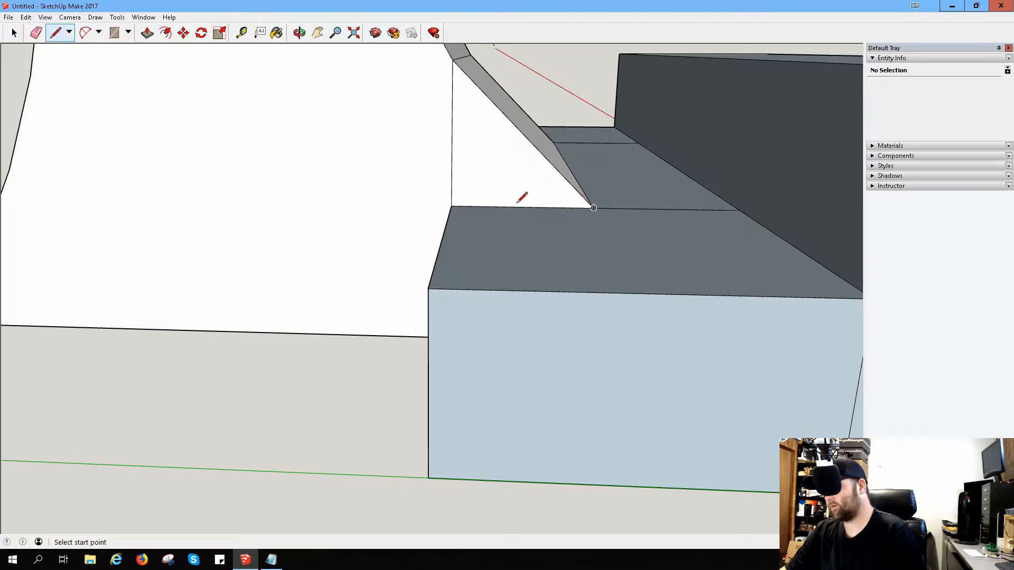
{"action": "left_click", "coordinate": [453, 59]}
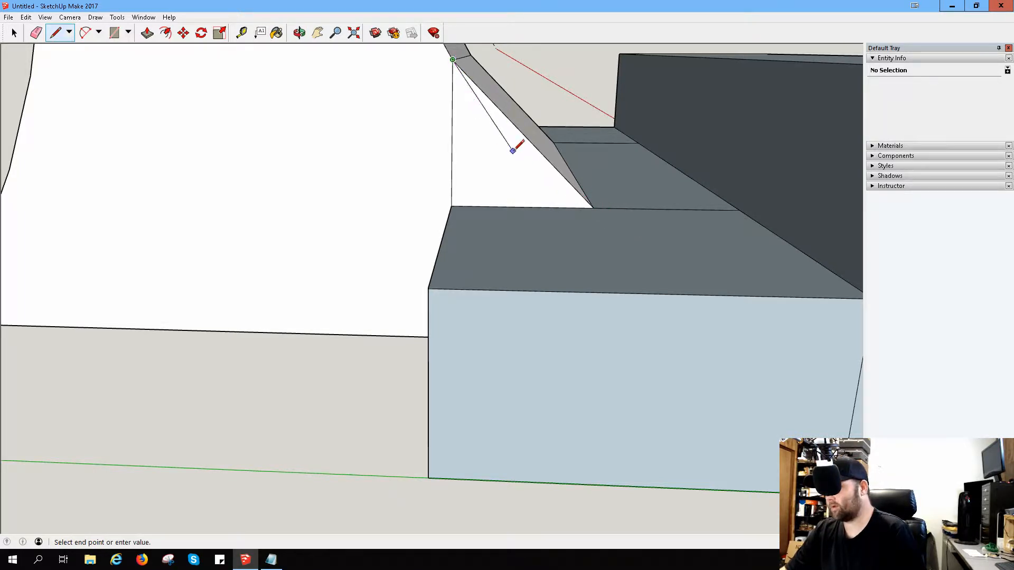
{"action": "left_click", "coordinate": [554, 207]}
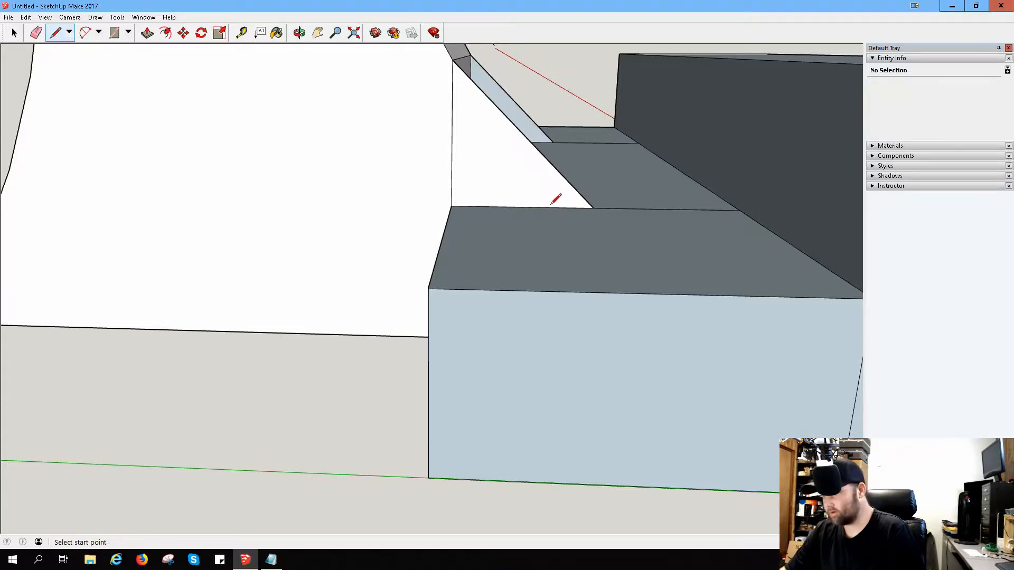
{"action": "key", "text": "ctrl+z"}
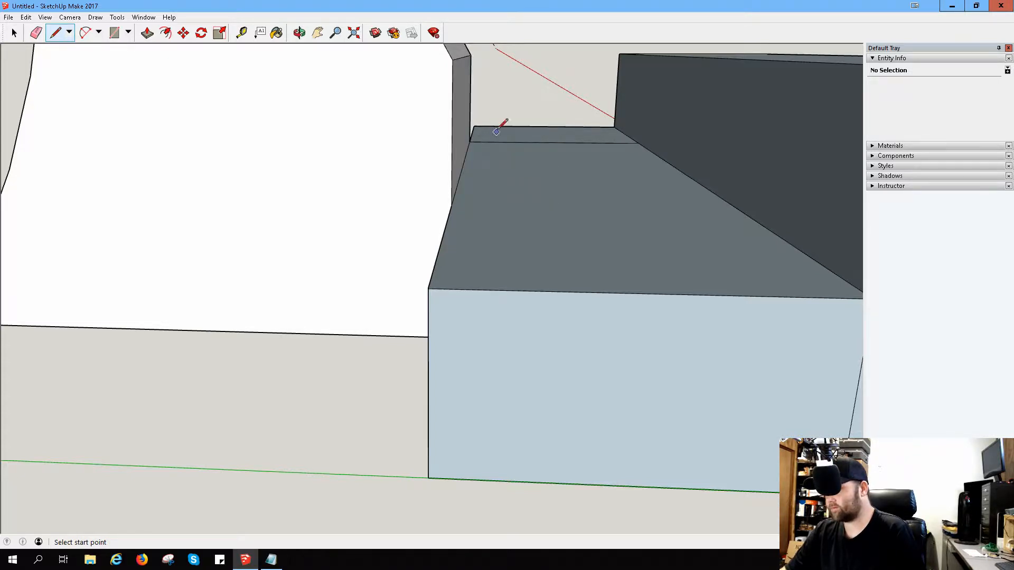
Step: Redraw the near end's slanted line from the top of the vertical edge to the cross line, continuing the front slope
{"action": "mouse_move", "coordinate": [481, 65]}
{"action": "middle_mouse_down"}
{"action": "mouse_move", "coordinate": [446, 172]}
{"action": "mouse_move", "coordinate": [566, 184]}
{"action": "mouse_move", "coordinate": [208, 149]}
{"action": "mouse_move", "coordinate": [473, 207]}
{"action": "mouse_move", "coordinate": [468, 222]}
{"action": "mouse_move", "coordinate": [362, 224]}
{"action": "mouse_move", "coordinate": [391, 236]}
{"action": "middle_mouse_up"}
{"action": "scroll", "coordinate": [472, 204], "scroll_direction": "down", "scroll_amount": 4}
{"action": "scroll", "coordinate": [483, 226], "scroll_direction": "up", "scroll_amount": 2}
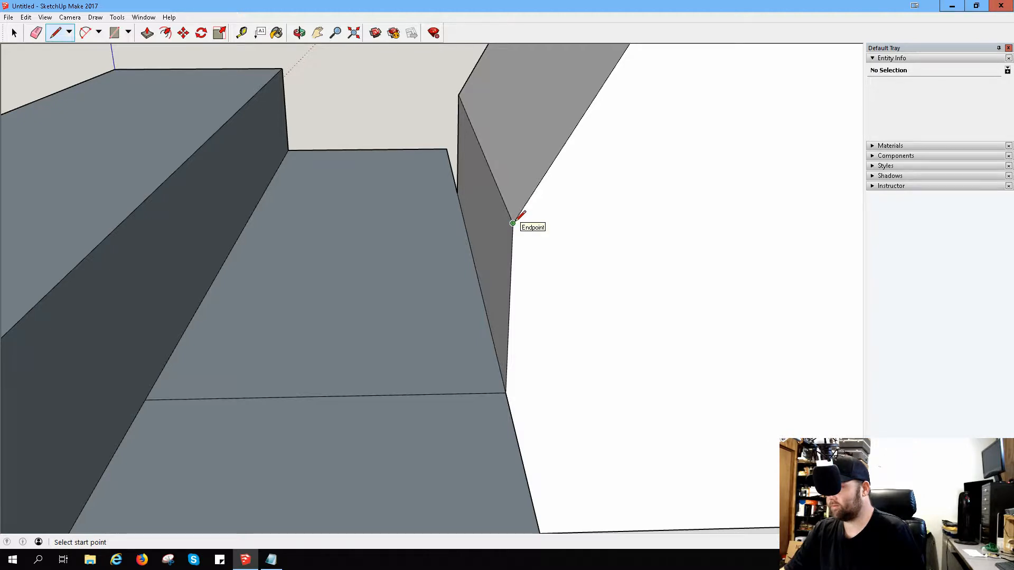
{"action": "left_click", "coordinate": [513, 223]}
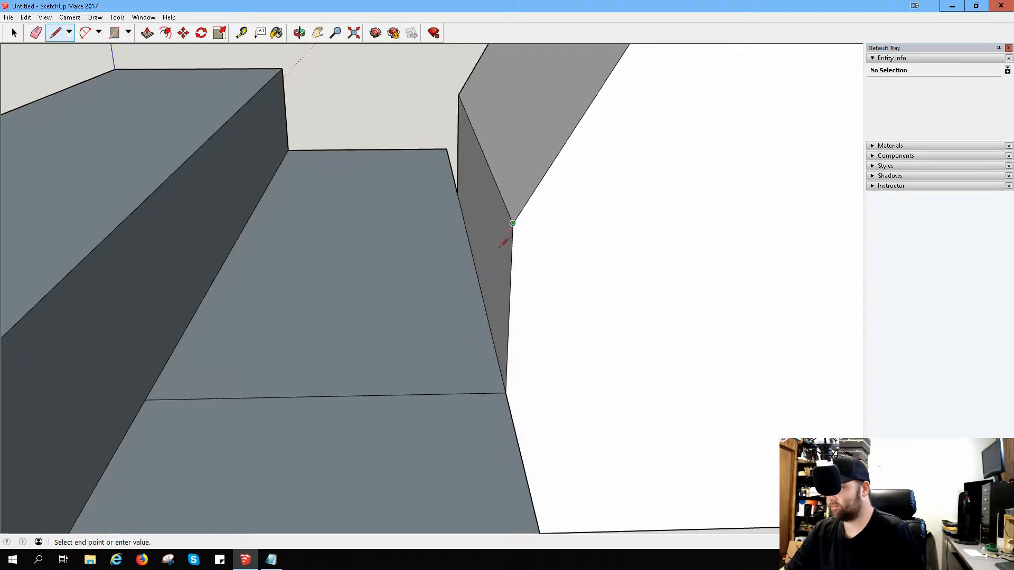
{"action": "left_click", "coordinate": [402, 395]}
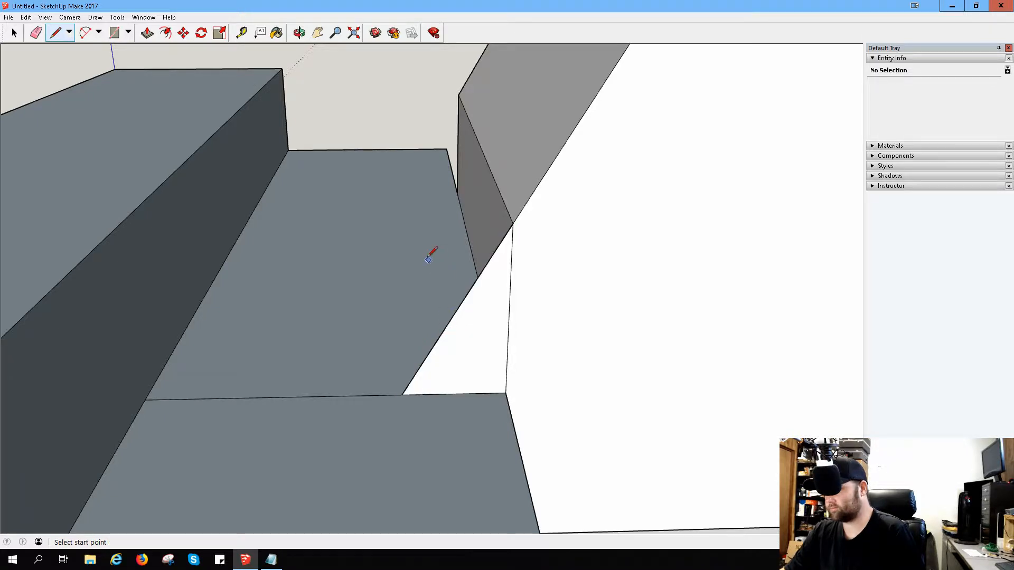
Step: Draw a triangle at the opposite end from the vertical edge's top down to the step's top and back to the edge's base
{"action": "middle_click_drag", "start_coordinate": [428, 259], "coordinate": [824, 271]}
{"action": "mouse_move", "coordinate": [484, 235]}
{"action": "middle_mouse_down"}
{"action": "mouse_move", "coordinate": [670, 240]}
{"action": "mouse_move", "coordinate": [654, 232]}
{"action": "middle_mouse_up"}
{"action": "left_click", "coordinate": [405, 134]}
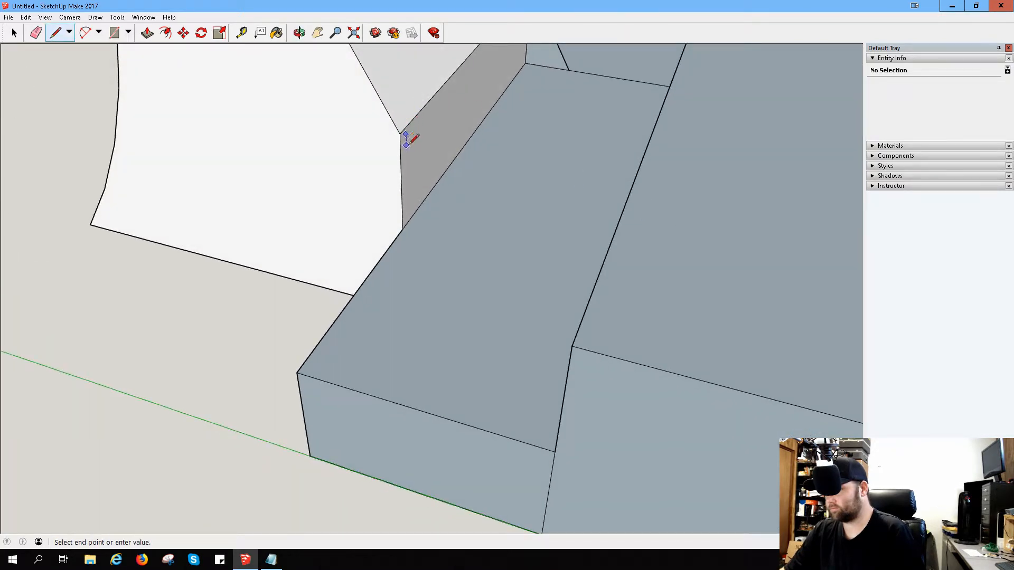
{"action": "key", "text": "Escape"}
{"action": "left_click", "coordinate": [400, 134]}
{"action": "left_click", "coordinate": [457, 236]}
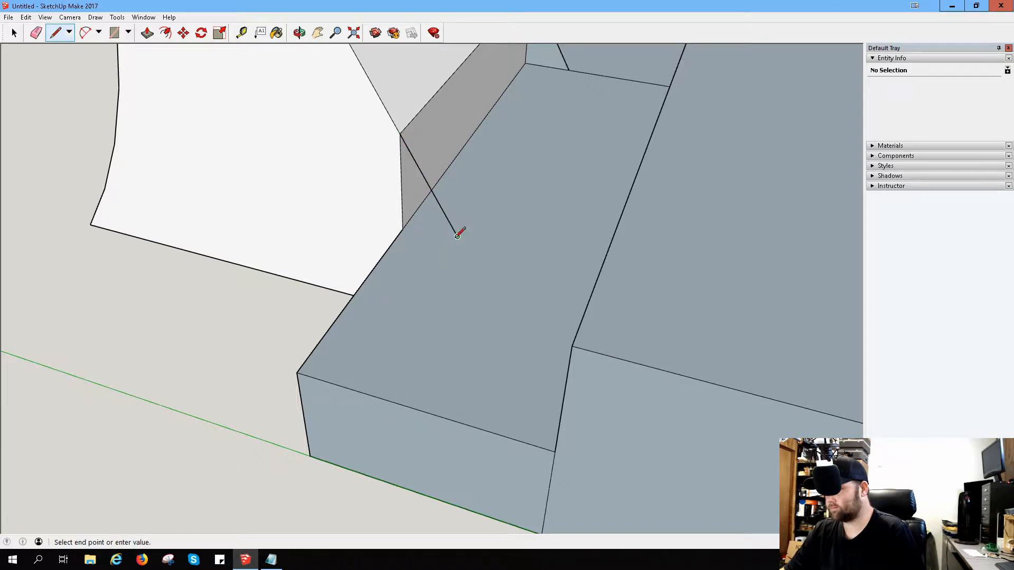
{"action": "left_click", "coordinate": [402, 229]}
Step: Join the lower tips of the two end triangles along the step, and undo that line and the opposite triangle
{"action": "mouse_move", "coordinate": [464, 231]}
{"action": "middle_mouse_down"}
{"action": "mouse_move", "coordinate": [468, 215]}
{"action": "mouse_move", "coordinate": [310, 204]}
{"action": "mouse_move", "coordinate": [446, 219]}
{"action": "middle_mouse_up"}
{"action": "left_click", "coordinate": [437, 245]}
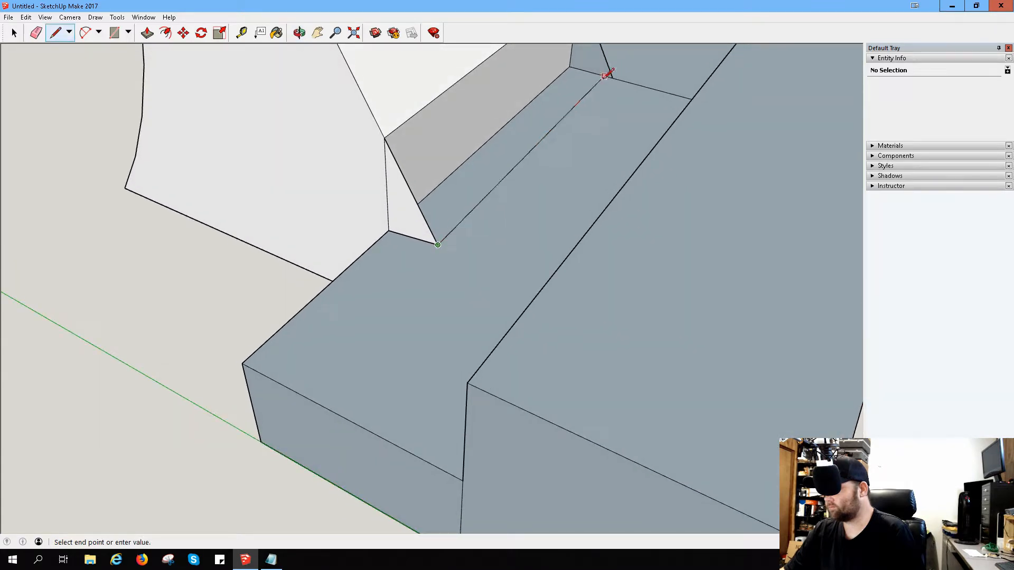
{"action": "left_click", "coordinate": [606, 75]}
{"action": "mouse_move", "coordinate": [593, 124]}
{"action": "middle_mouse_down"}
{"action": "mouse_move", "coordinate": [444, 183]}
{"action": "mouse_move", "coordinate": [581, 91]}
{"action": "mouse_move", "coordinate": [485, 154]}
{"action": "mouse_move", "coordinate": [521, 128]}
{"action": "mouse_move", "coordinate": [483, 168]}
{"action": "mouse_move", "coordinate": [507, 181]}
{"action": "mouse_move", "coordinate": [502, 156]}
{"action": "mouse_move", "coordinate": [483, 149]}
{"action": "mouse_move", "coordinate": [475, 159]}
{"action": "mouse_move", "coordinate": [500, 200]}
{"action": "mouse_move", "coordinate": [543, 143]}
{"action": "mouse_move", "coordinate": [531, 206]}
{"action": "mouse_move", "coordinate": [527, 197]}
{"action": "middle_mouse_up"}
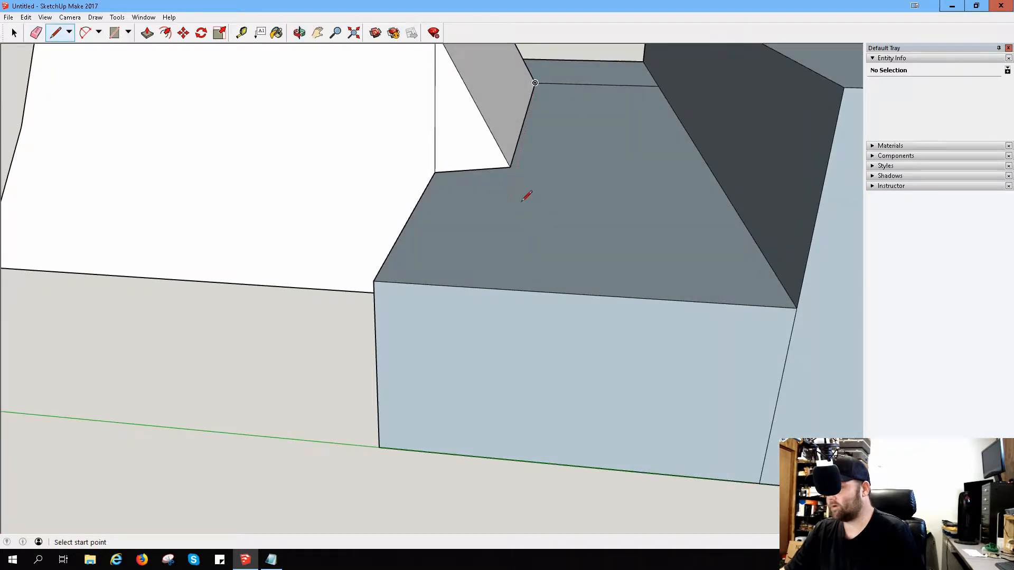
{"action": "key", "text": "ctrl+z"}
{"action": "key", "text": "ctrl+z"}
{"action": "key", "text": "ctrl+z"}
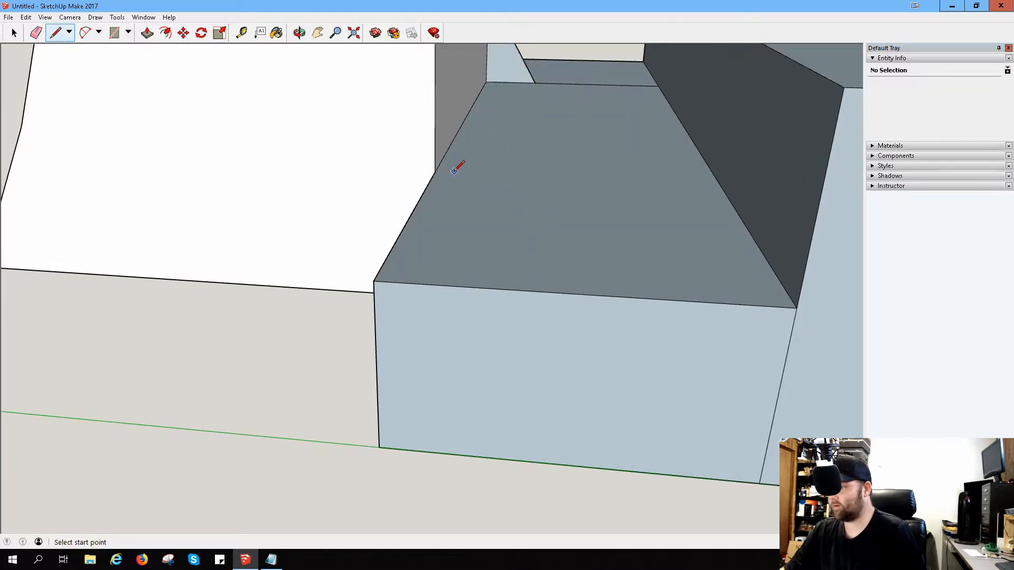
Step: Outline the opposite end's triangle with a cross line and a slanted line, and join its tip to the other triangle's tip
{"action": "left_click", "coordinate": [434, 173]}
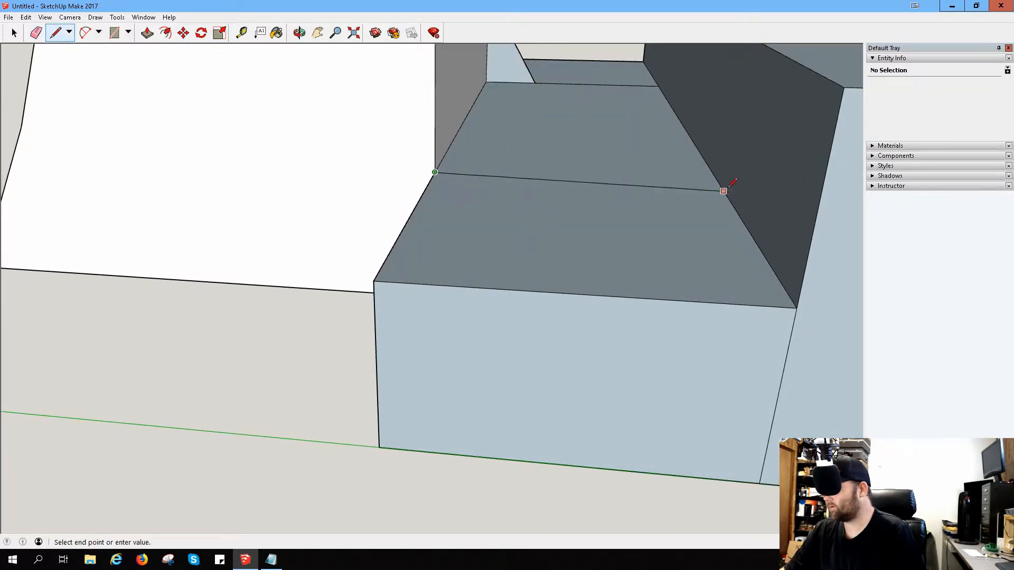
{"action": "left_click", "coordinate": [719, 184]}
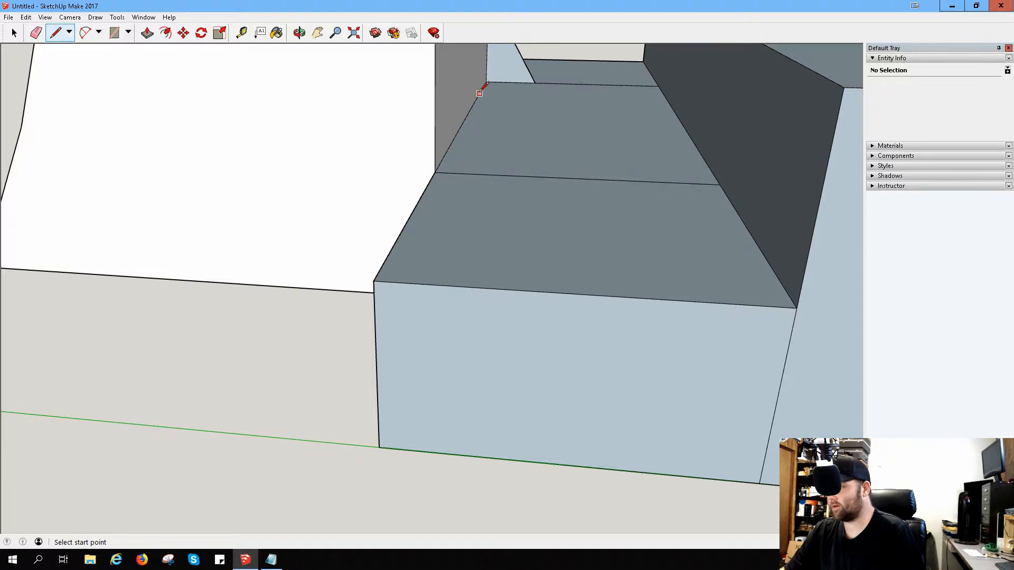
{"action": "scroll", "coordinate": [480, 96], "scroll_direction": "down", "scroll_amount": 3}
{"action": "left_click", "coordinate": [457, 64]}
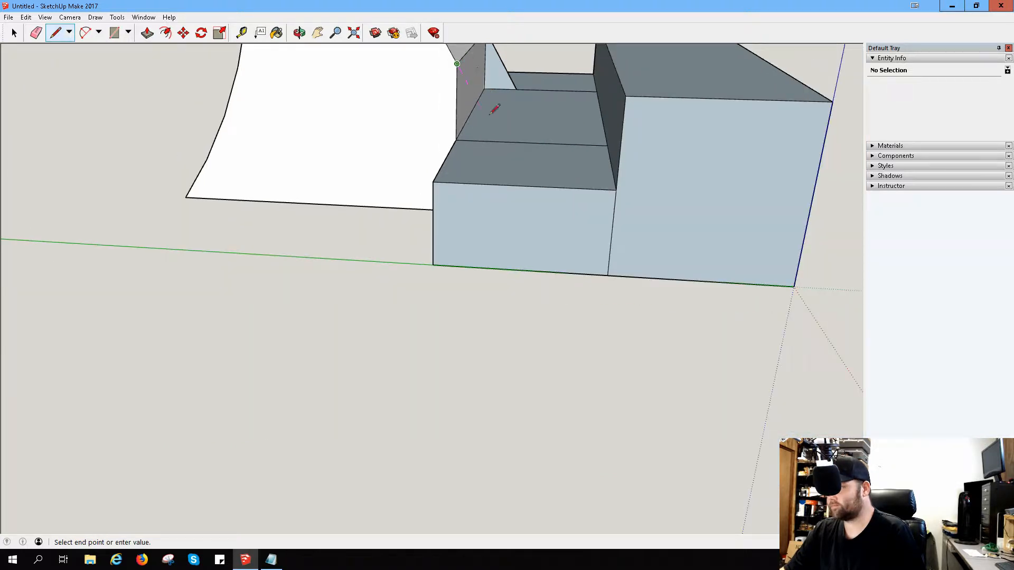
{"action": "left_click", "coordinate": [498, 141]}
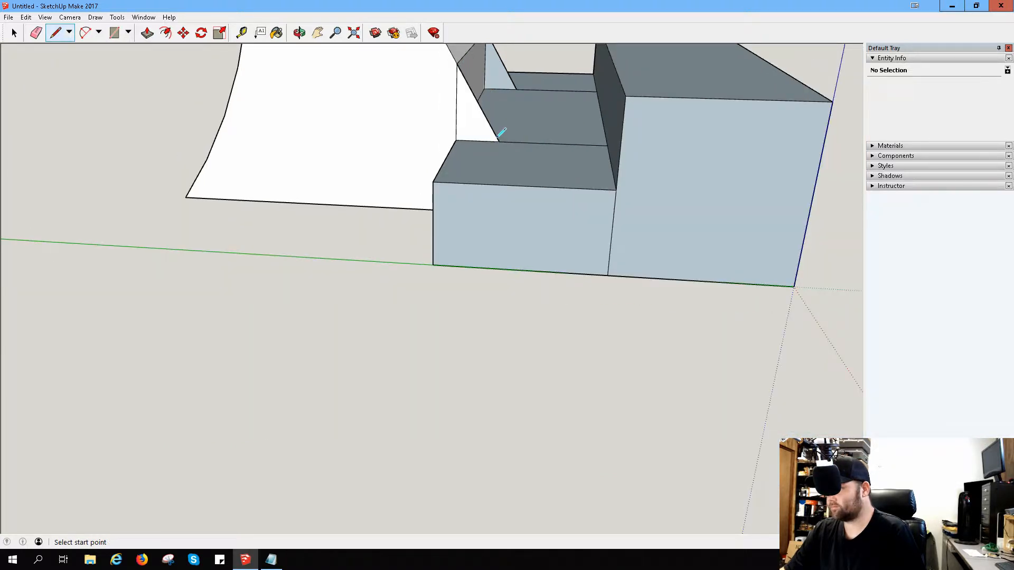
{"action": "left_click", "coordinate": [517, 89]}
{"action": "left_click", "coordinate": [499, 141]}
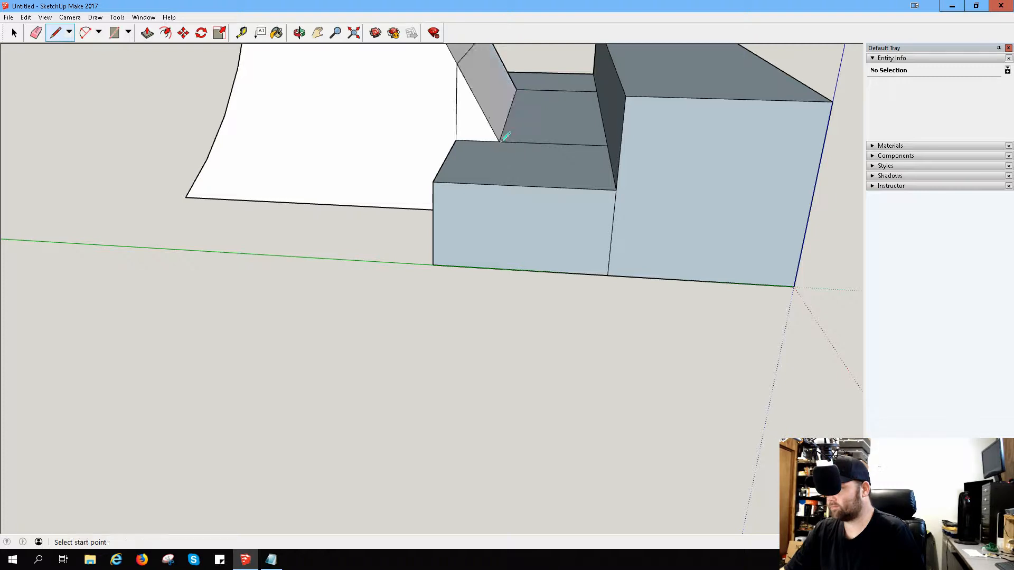
Step: Erase the leftover vertical edges on the sloped form's sides and the crease across its front slope
{"action": "middle_click", "coordinate": [526, 110]}
{"action": "scroll", "coordinate": [523, 108], "scroll_direction": "down", "scroll_amount": 5}
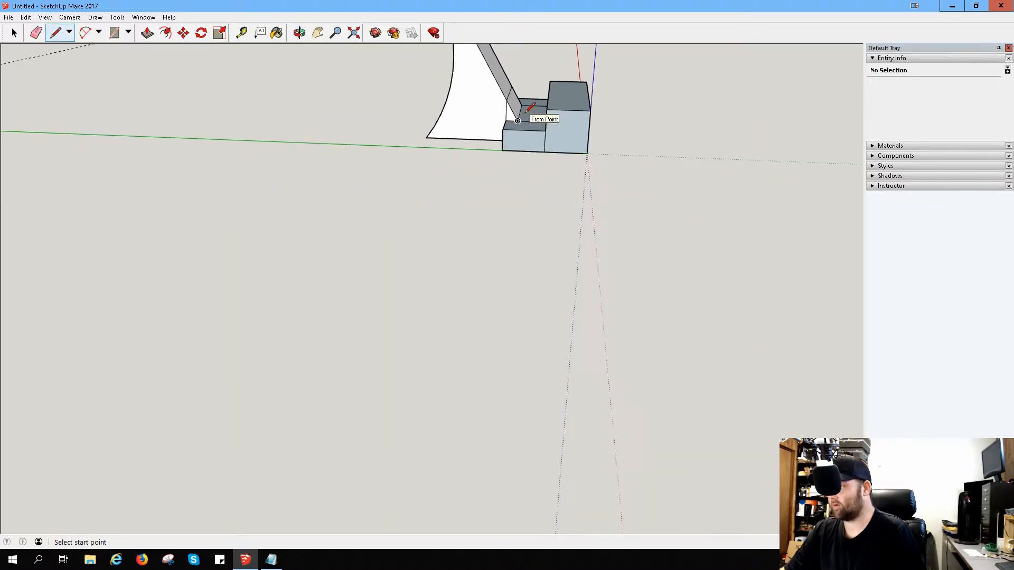
{"action": "scroll", "coordinate": [545, 100], "scroll_direction": "up", "scroll_amount": 6}
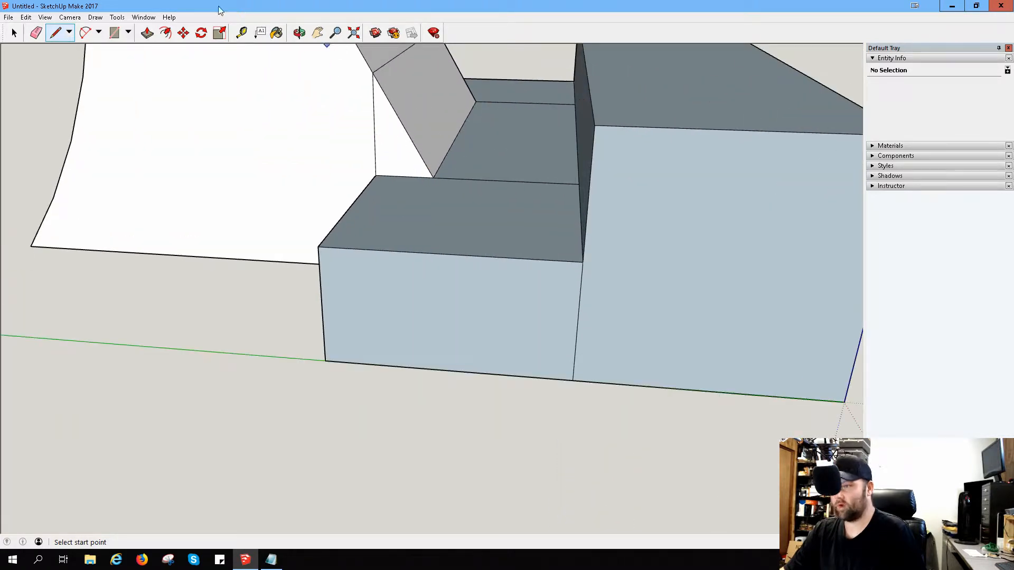
{"action": "left_click", "coordinate": [36, 33]}
{"action": "left_click", "coordinate": [375, 146]}
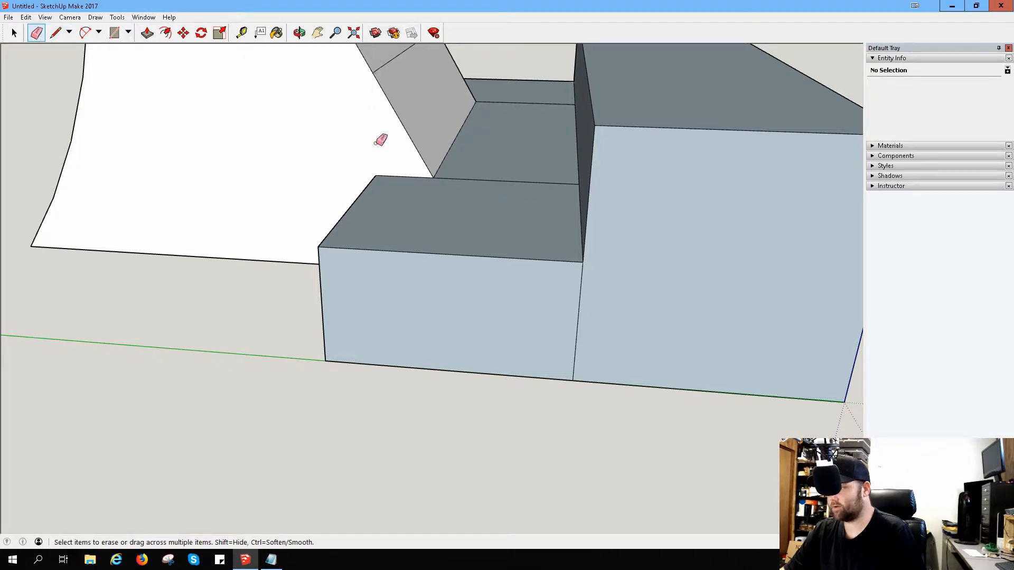
{"action": "mouse_move", "coordinate": [441, 75]}
{"action": "middle_mouse_down"}
{"action": "mouse_move", "coordinate": [434, 176]}
{"action": "mouse_move", "coordinate": [143, 237]}
{"action": "mouse_move", "coordinate": [711, 204]}
{"action": "mouse_move", "coordinate": [262, 119]}
{"action": "mouse_move", "coordinate": [756, 294]}
{"action": "mouse_move", "coordinate": [595, 217]}
{"action": "mouse_move", "coordinate": [540, 252]}
{"action": "mouse_move", "coordinate": [455, 226]}
{"action": "mouse_move", "coordinate": [538, 215]}
{"action": "middle_mouse_up"}
{"action": "left_click", "coordinate": [500, 255]}
{"action": "scroll", "coordinate": [538, 215], "scroll_direction": "down", "scroll_amount": 10}
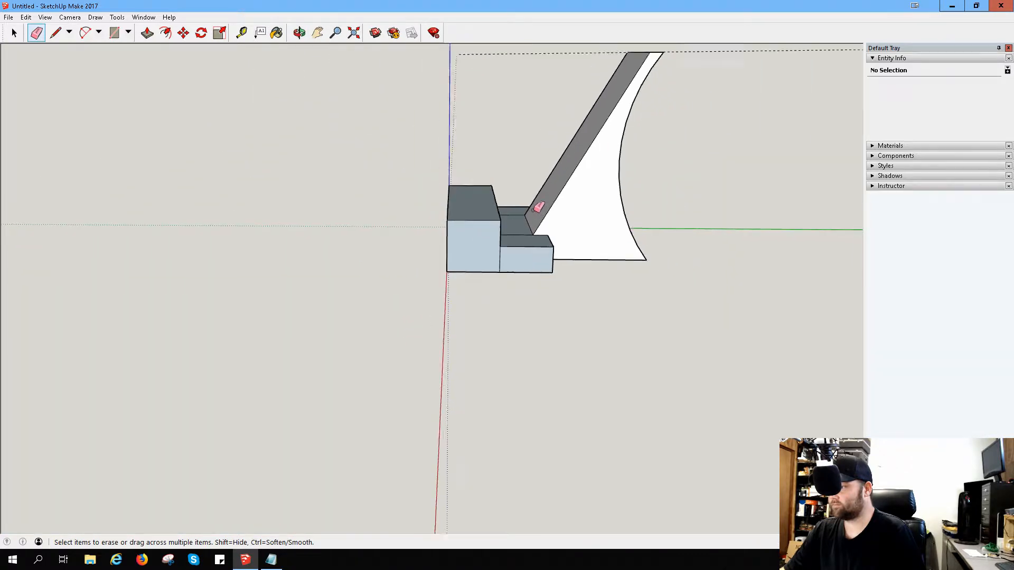
{"action": "scroll", "coordinate": [533, 138], "scroll_direction": "up", "scroll_amount": 3}
{"action": "scroll", "coordinate": [528, 141], "scroll_direction": "up", "scroll_amount": 4}
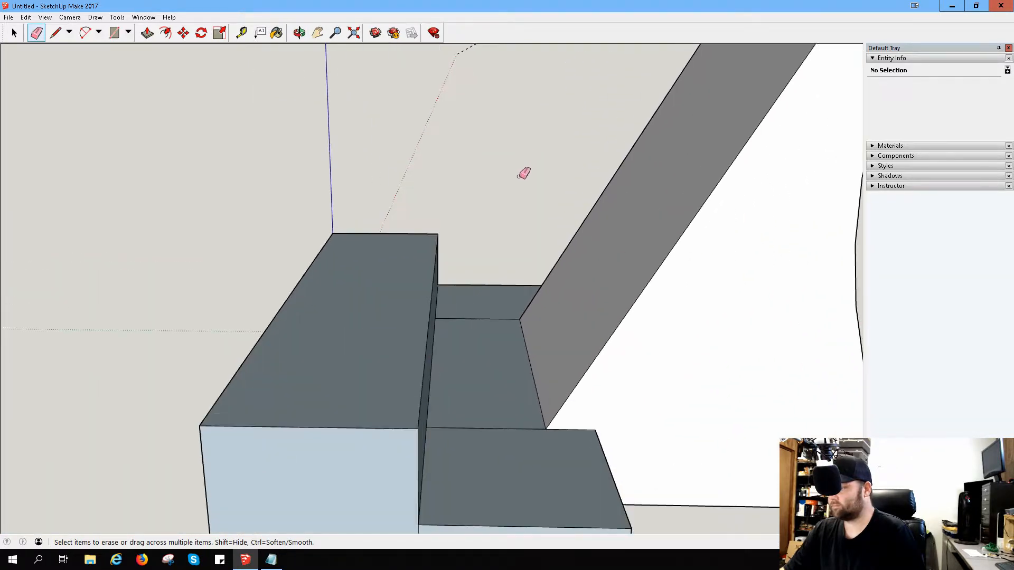
{"action": "scroll", "coordinate": [524, 174], "scroll_direction": "down", "scroll_amount": 2}
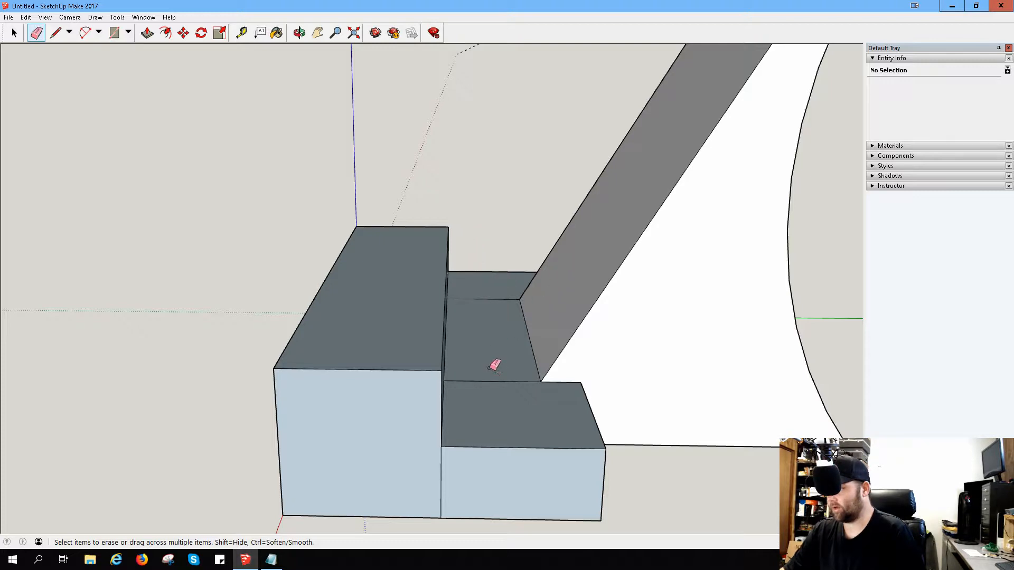
{"action": "scroll", "coordinate": [495, 365], "scroll_direction": "down", "scroll_amount": 5}
{"action": "scroll", "coordinate": [521, 254], "scroll_direction": "up", "scroll_amount": 2}
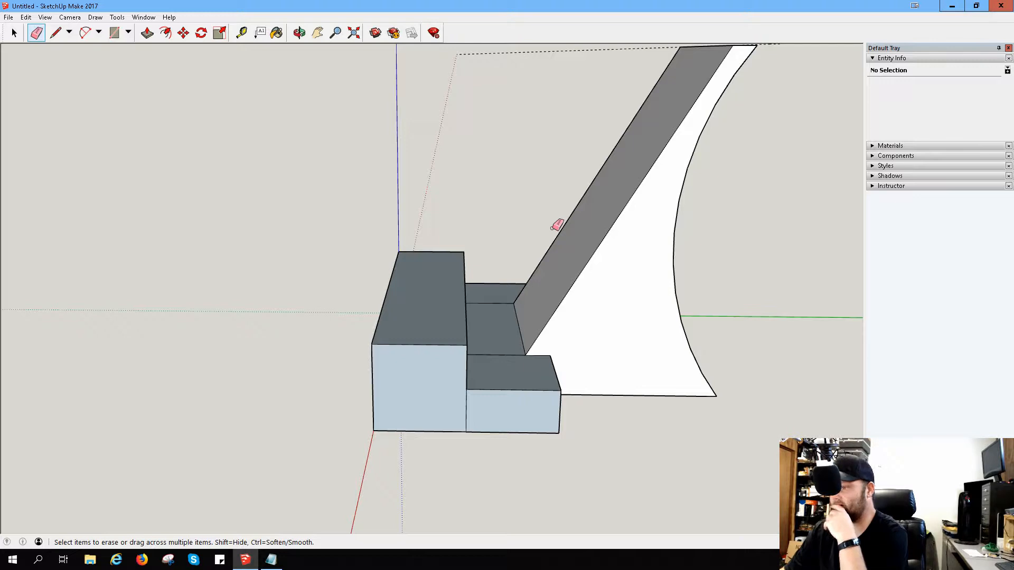
Step: Draw a vertical line up from the midpoint of the step's top end edge, and a slanted line to the front block's upper corner
{"action": "scroll", "coordinate": [552, 228], "scroll_direction": "up", "scroll_amount": 1}
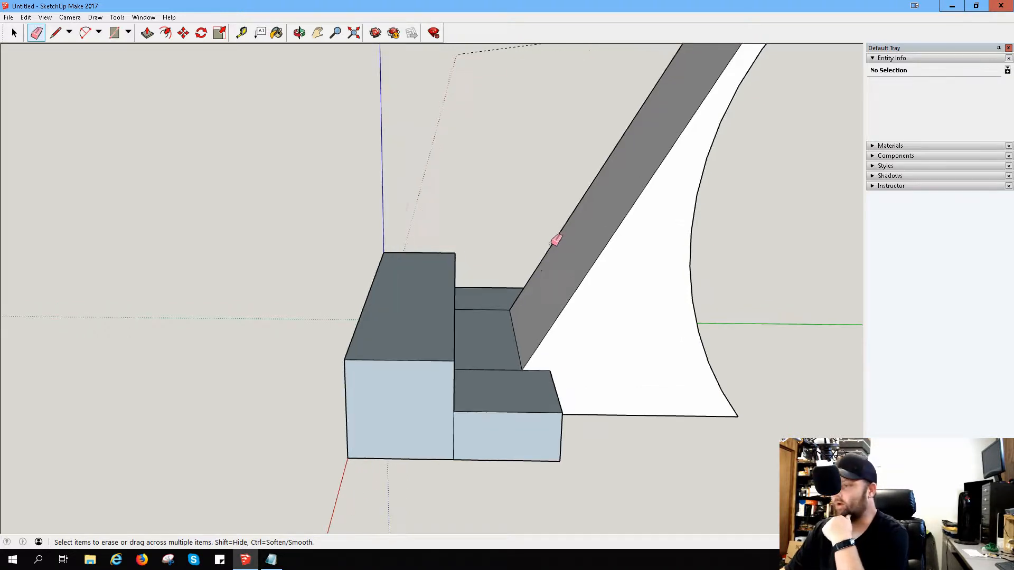
{"action": "mouse_move", "coordinate": [461, 312]}
{"action": "middle_mouse_down"}
{"action": "mouse_move", "coordinate": [346, 274]}
{"action": "mouse_move", "coordinate": [421, 269]}
{"action": "middle_mouse_up"}
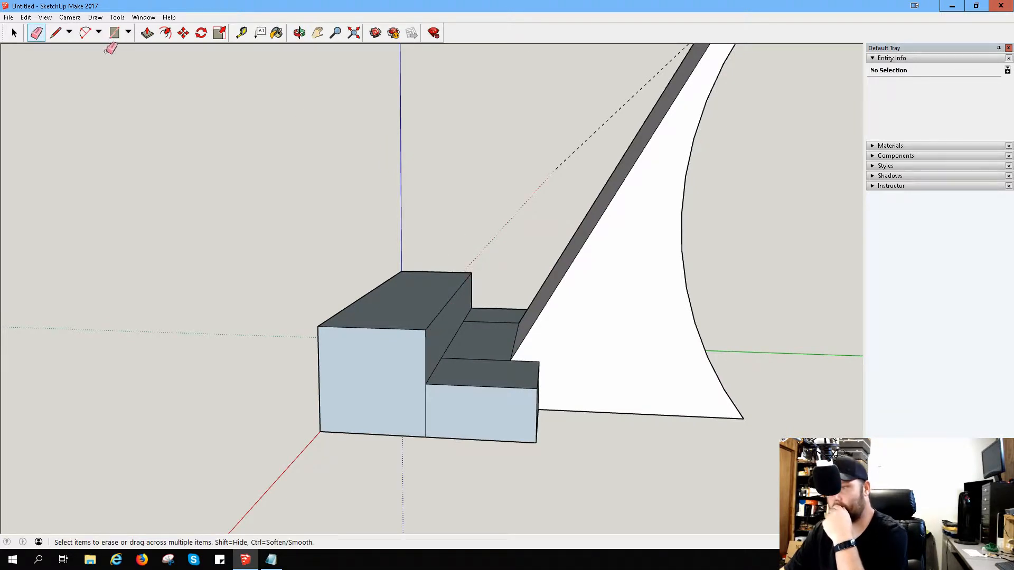
{"action": "left_click", "coordinate": [56, 33]}
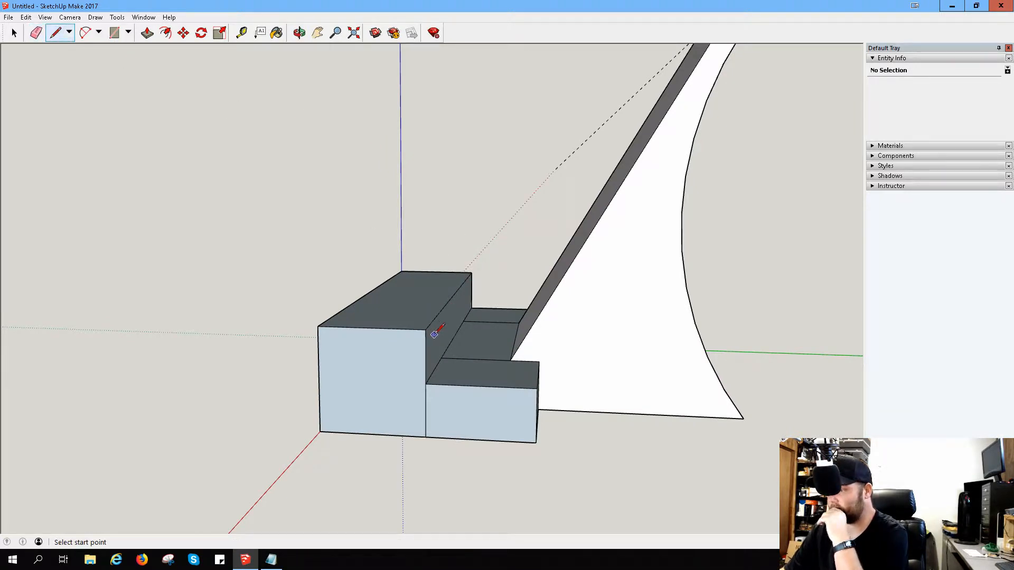
{"action": "left_click", "coordinate": [479, 386]}
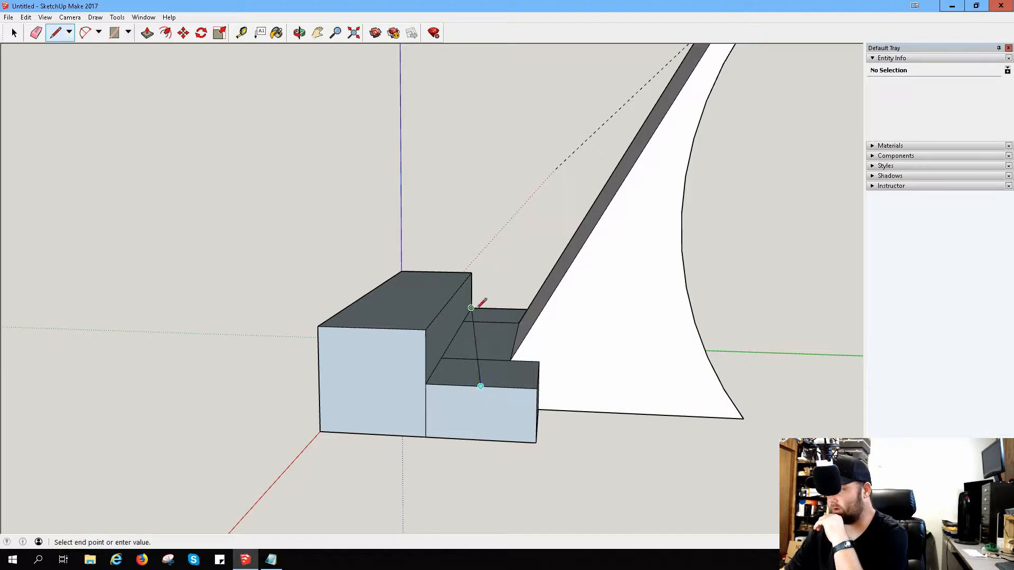
{"action": "left_click", "coordinate": [481, 262]}
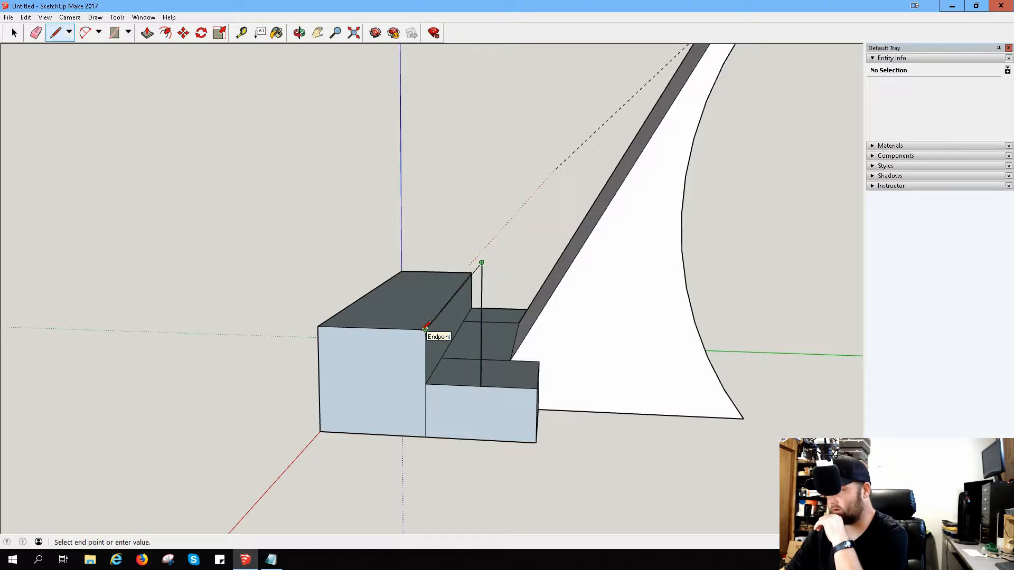
{"action": "left_click", "coordinate": [425, 328]}
Step: Repeat the vertical and slanted lines on the opposite end of the step, and join the peaks of the two end outlines
{"action": "mouse_move", "coordinate": [475, 264]}
{"action": "middle_mouse_down"}
{"action": "mouse_move", "coordinate": [429, 271]}
{"action": "mouse_move", "coordinate": [836, 298]}
{"action": "mouse_move", "coordinate": [295, 265]}
{"action": "middle_mouse_up"}
{"action": "mouse_move", "coordinate": [230, 269]}
{"action": "middle_mouse_down"}
{"action": "mouse_move", "coordinate": [752, 252]}
{"action": "mouse_move", "coordinate": [756, 273]}
{"action": "middle_mouse_up"}
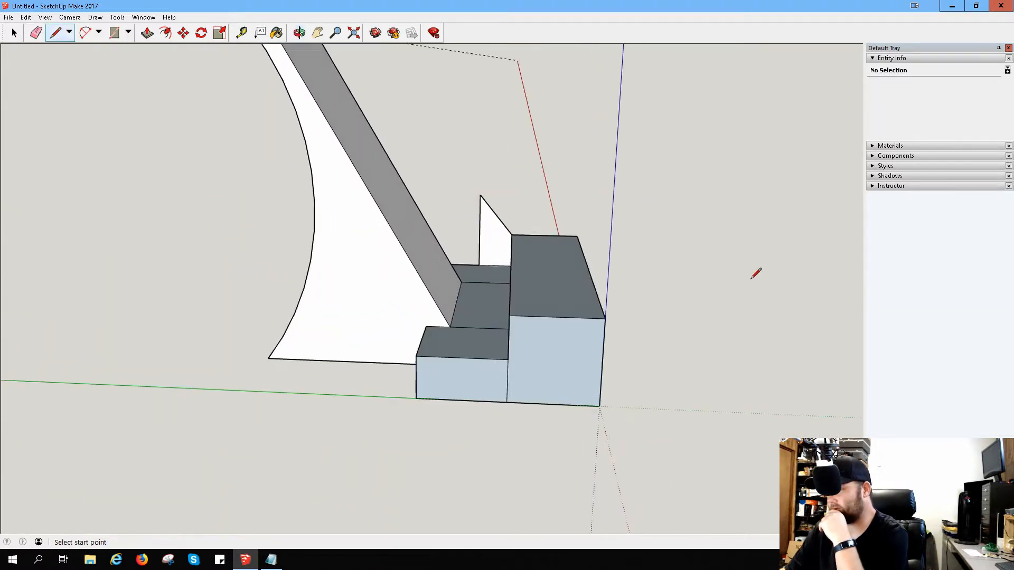
{"action": "left_click", "coordinate": [462, 358]}
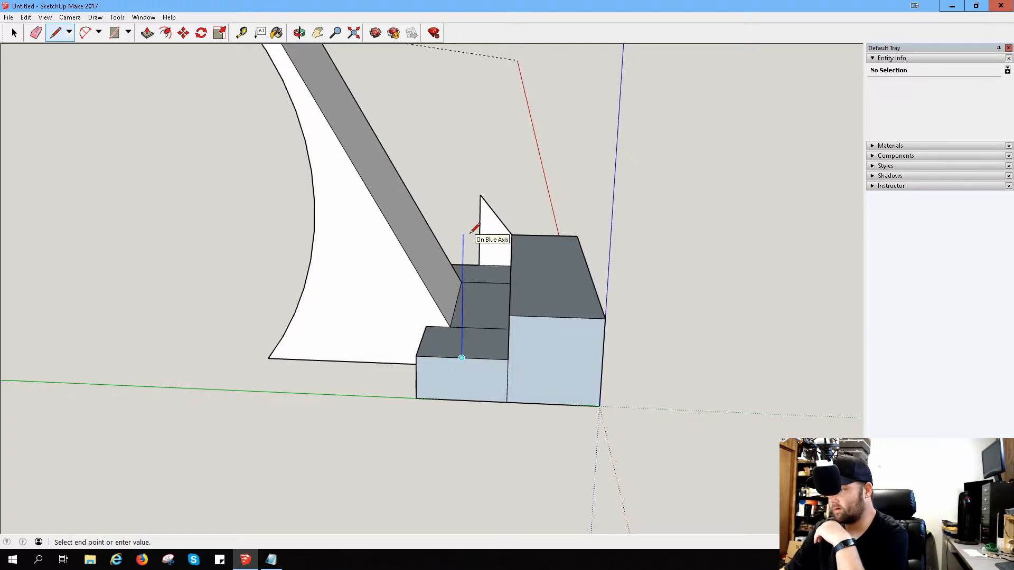
{"action": "left_click", "coordinate": [462, 258]}
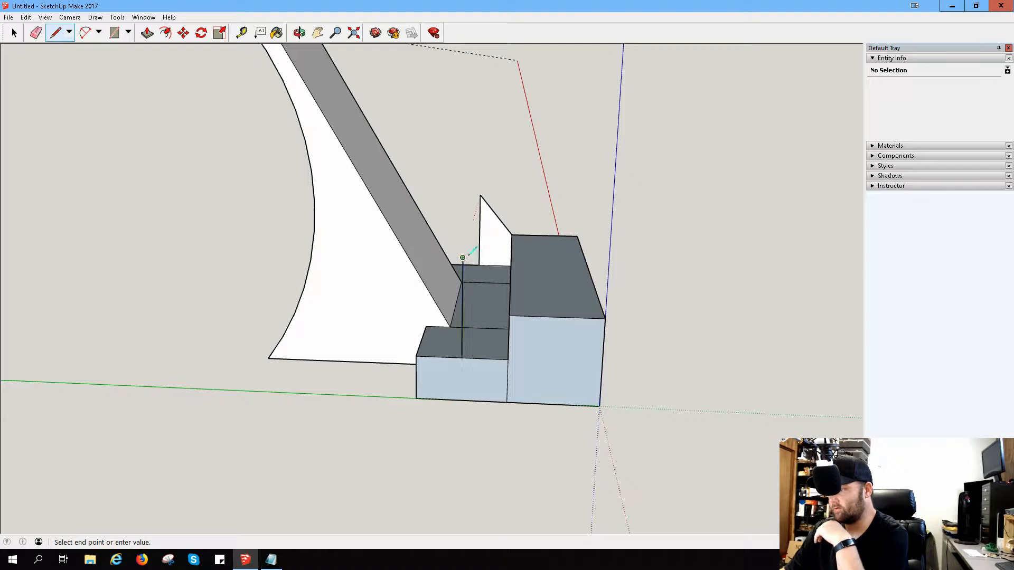
{"action": "left_click", "coordinate": [510, 316]}
{"action": "left_click", "coordinate": [480, 194]}
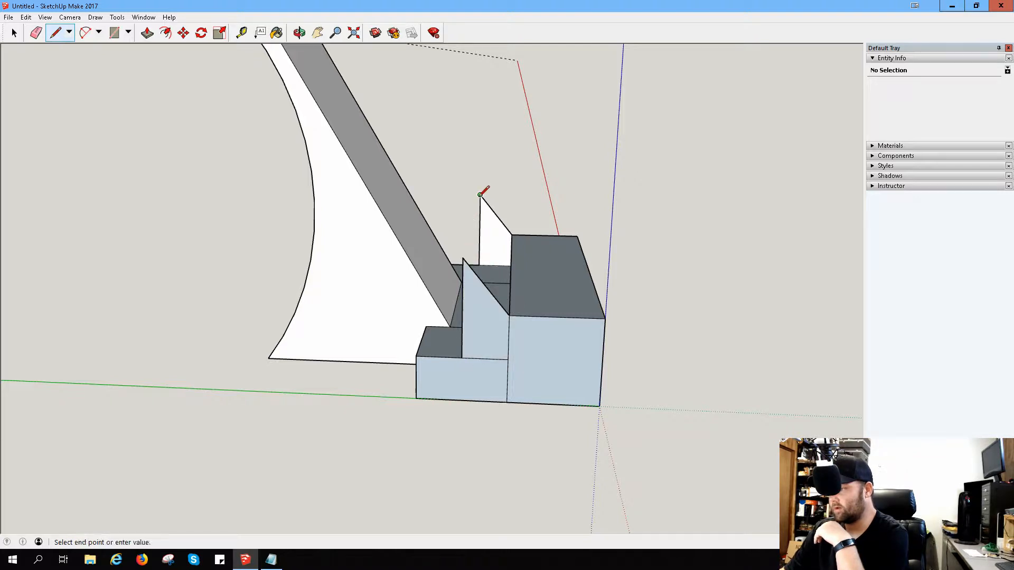
{"action": "left_click", "coordinate": [463, 258]}
Step: Try to outline a triangle on the front block's end face by extending the slope downward, and undo both lines
{"action": "mouse_move", "coordinate": [447, 278]}
{"action": "middle_mouse_down"}
{"action": "mouse_move", "coordinate": [505, 284]}
{"action": "mouse_move", "coordinate": [378, 288]}
{"action": "mouse_move", "coordinate": [418, 282]}
{"action": "mouse_move", "coordinate": [430, 254]}
{"action": "mouse_move", "coordinate": [423, 238]}
{"action": "middle_mouse_up"}
{"action": "left_click", "coordinate": [494, 288]}
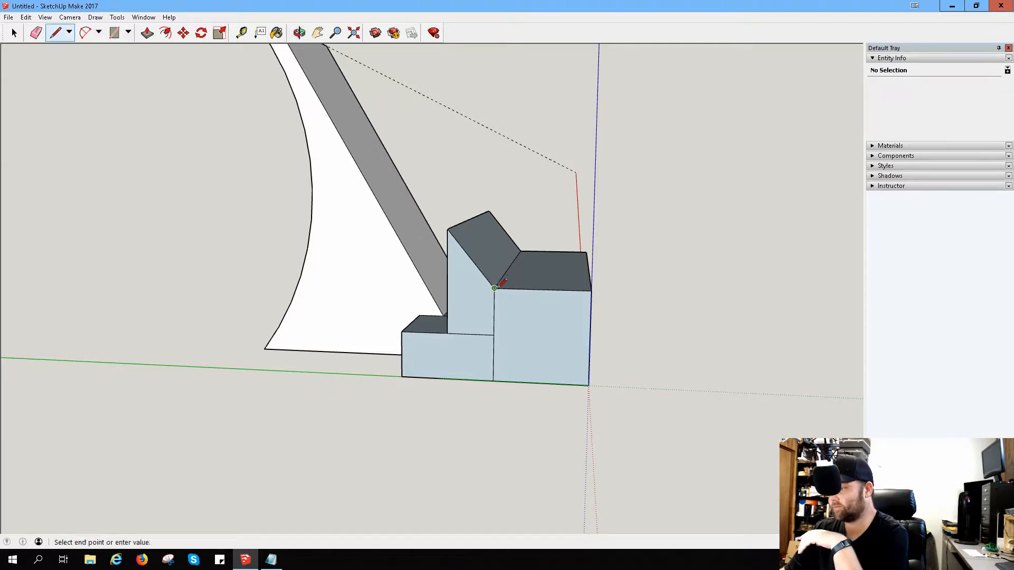
{"action": "left_click", "coordinate": [530, 334]}
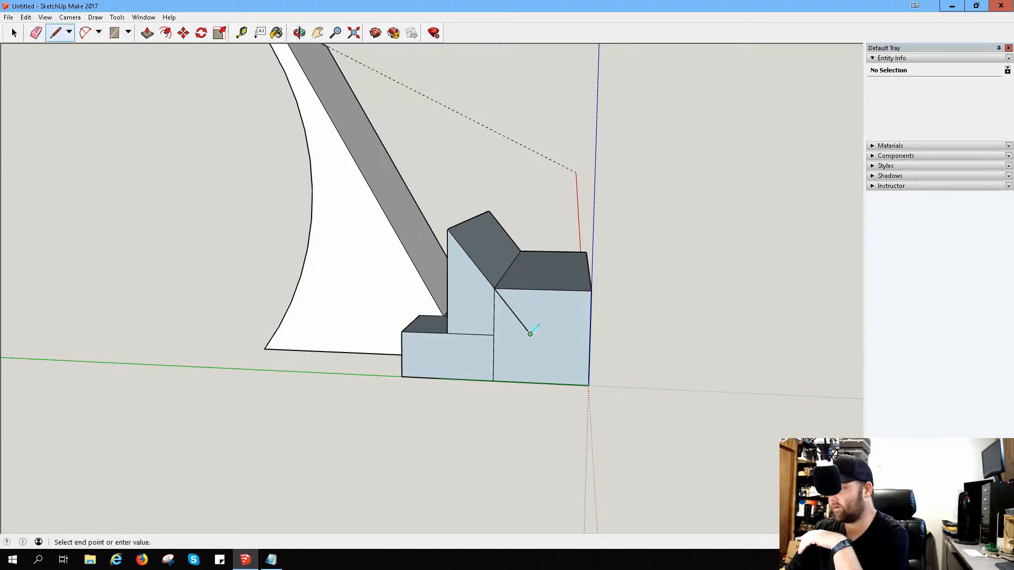
{"action": "left_click", "coordinate": [493, 334]}
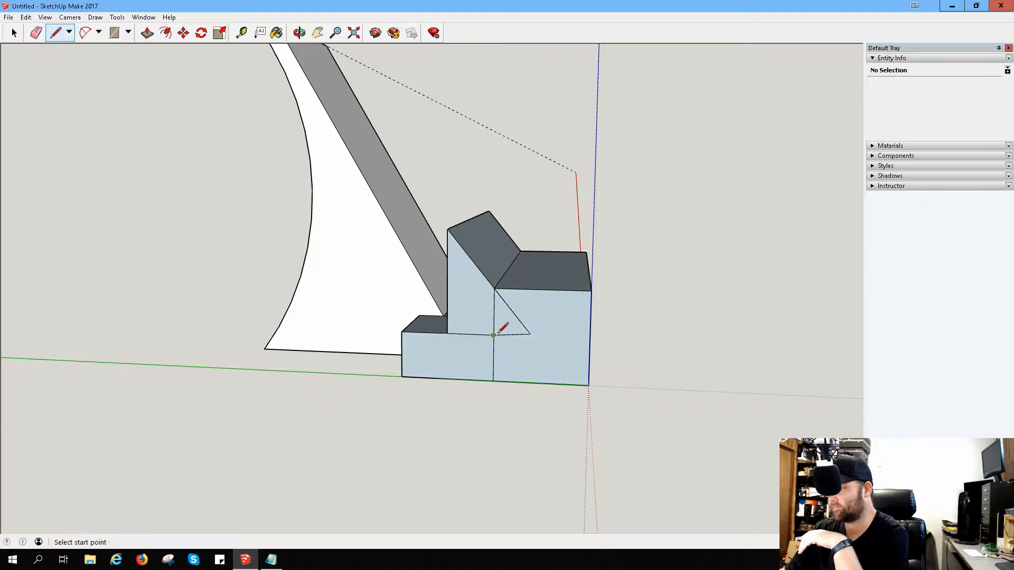
{"action": "scroll", "coordinate": [520, 301], "scroll_direction": "up", "scroll_amount": 3}
{"action": "scroll", "coordinate": [539, 301], "scroll_direction": "up", "scroll_amount": 3}
{"action": "mouse_move", "coordinate": [536, 337]}
{"action": "middle_mouse_down"}
{"action": "mouse_move", "coordinate": [564, 287]}
{"action": "mouse_move", "coordinate": [634, 272]}
{"action": "mouse_move", "coordinate": [611, 281]}
{"action": "middle_mouse_up"}
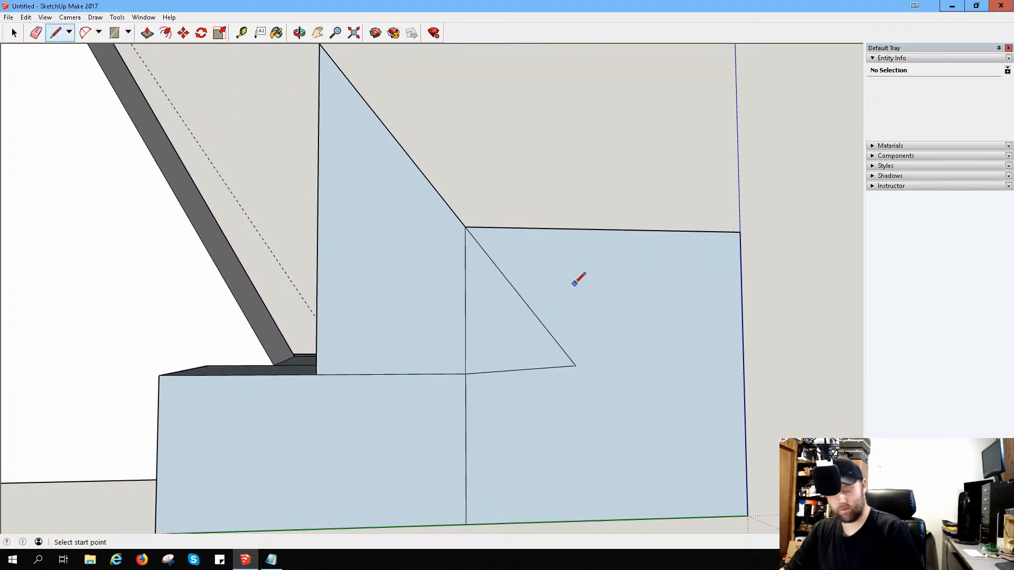
{"action": "key", "text": "ctrl+z"}
{"action": "key", "text": "ctrl+z"}
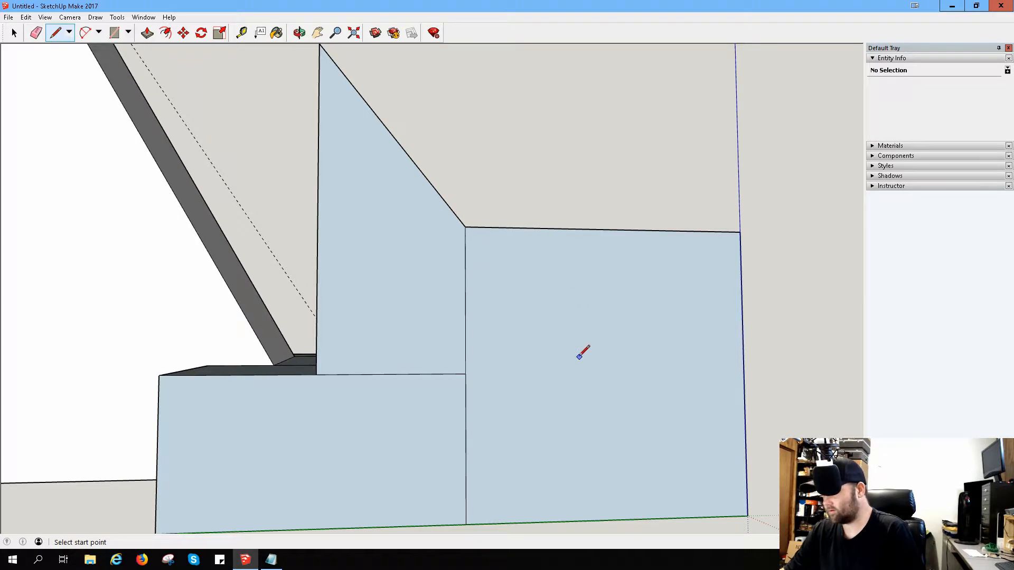
Step: Draw a horizontal line across the front block's end face at step height, and extend the slope from the upper corner down to it
{"action": "left_click", "coordinate": [465, 373]}
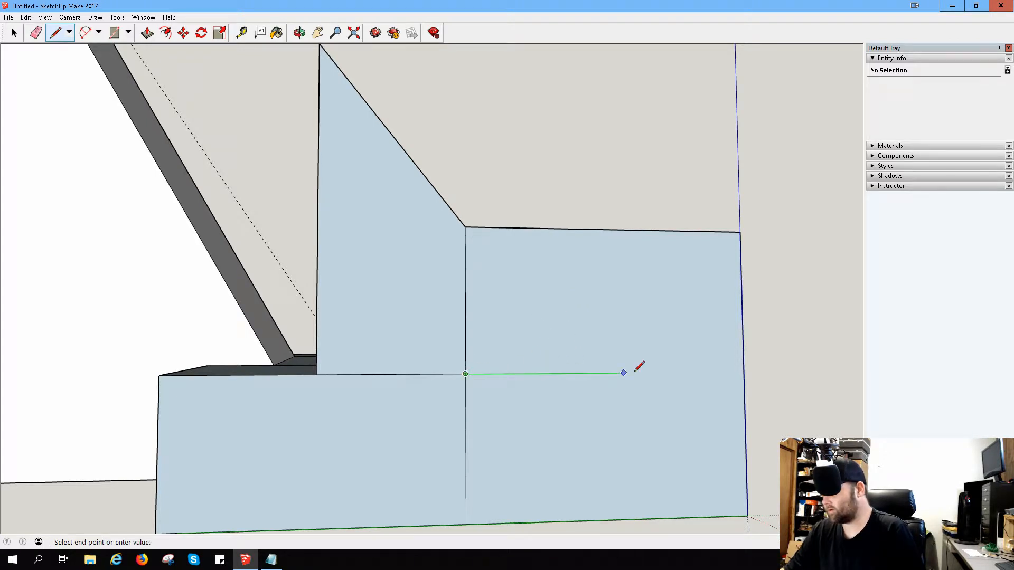
{"action": "left_click", "coordinate": [743, 372]}
{"action": "left_click", "coordinate": [464, 227]}
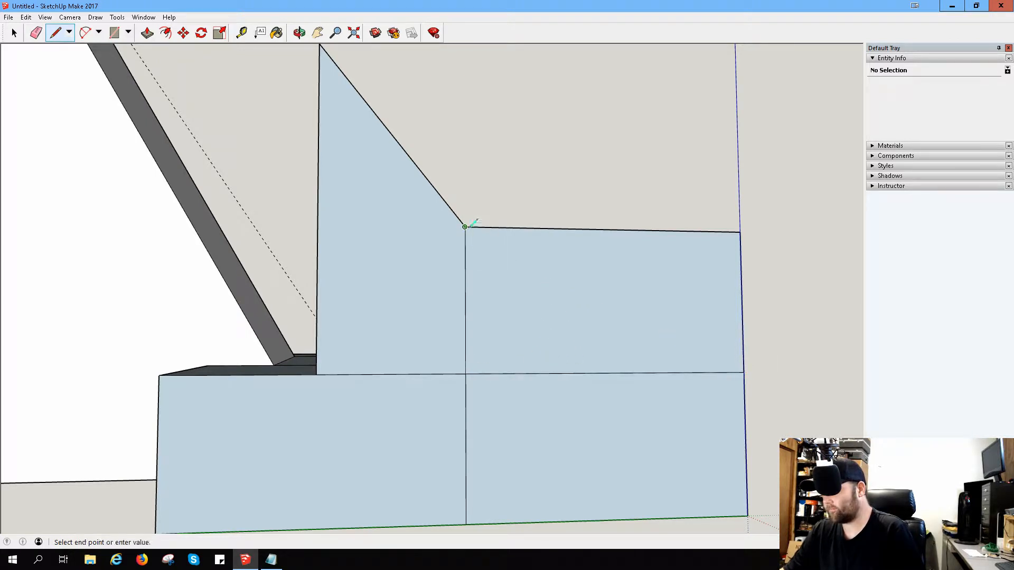
{"action": "left_click", "coordinate": [582, 372]}
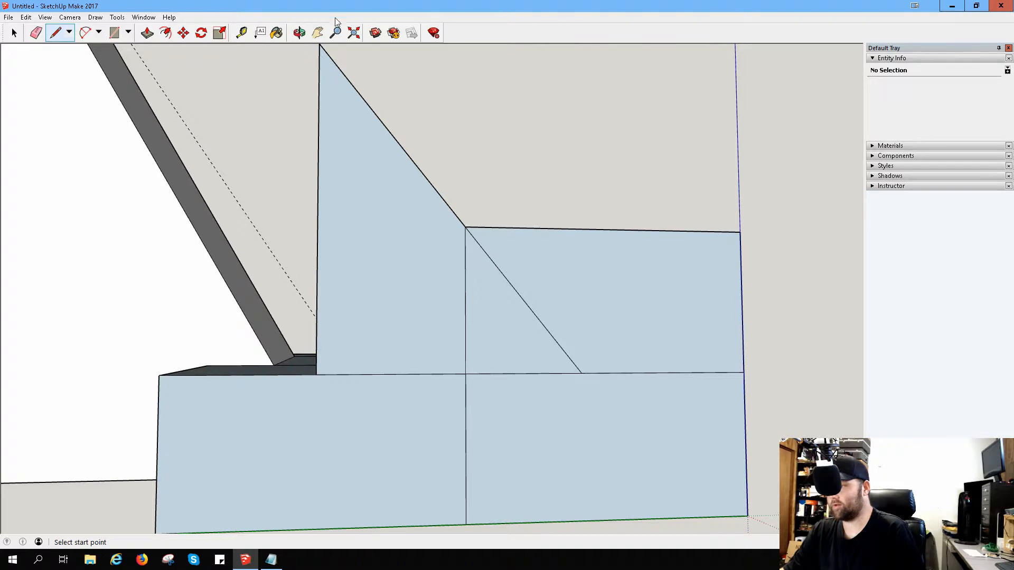
Step: Draw the matching step-height line and slanted line from the upper corner on the front block's opposite end face
{"action": "middle_click_drag", "start_coordinate": [549, 169], "coordinate": [532, 233]}
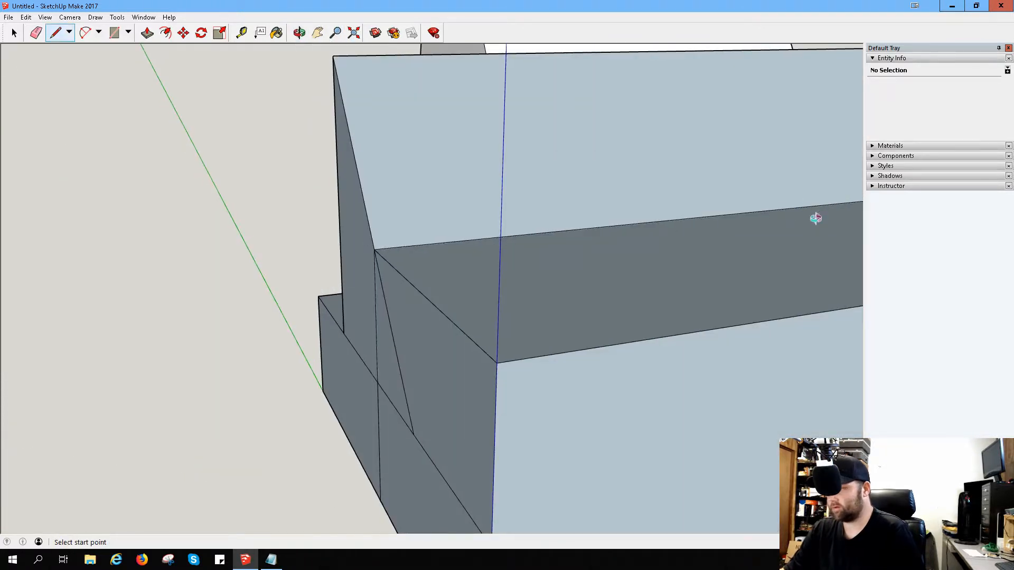
{"action": "middle_click_drag", "start_coordinate": [814, 218], "coordinate": [186, 128]}
{"action": "scroll", "coordinate": [229, 143], "scroll_direction": "down", "scroll_amount": 5}
{"action": "middle_click_drag", "start_coordinate": [238, 151], "coordinate": [269, 190]}
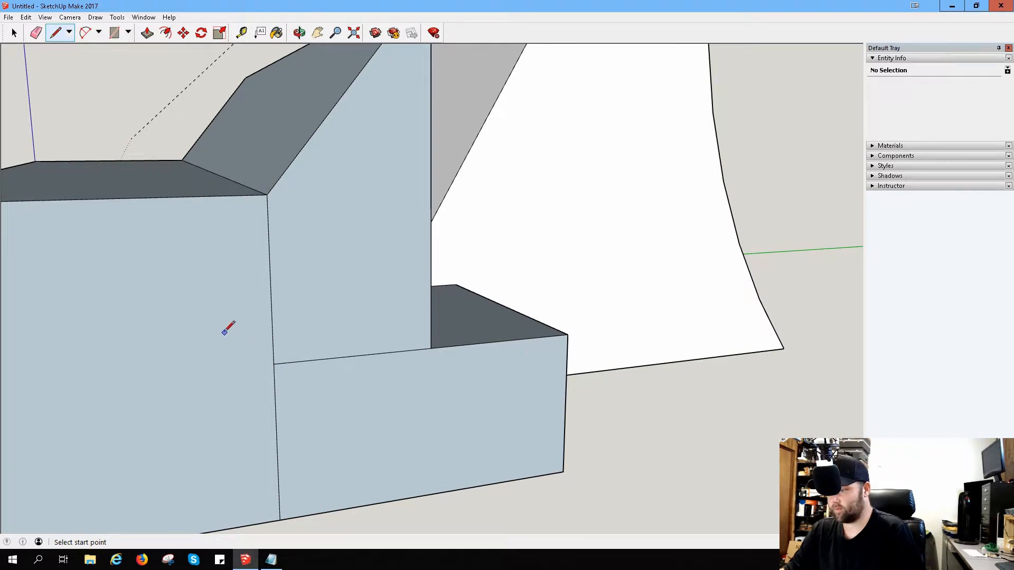
{"action": "scroll", "coordinate": [224, 326], "scroll_direction": "down", "scroll_amount": 2}
{"action": "left_click", "coordinate": [256, 352]}
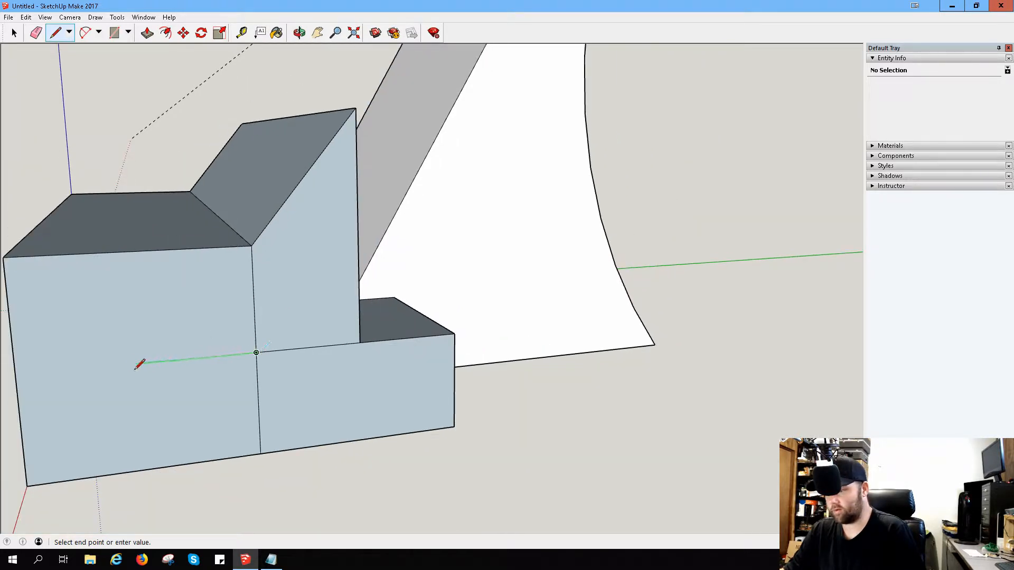
{"action": "left_click", "coordinate": [20, 375]}
{"action": "left_click", "coordinate": [251, 246]}
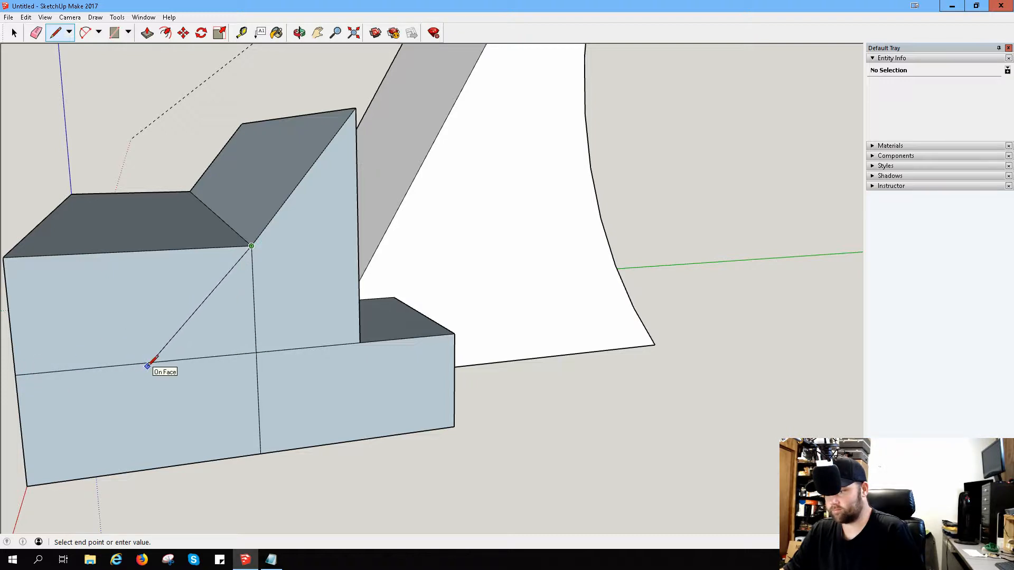
{"action": "left_click", "coordinate": [164, 360]}
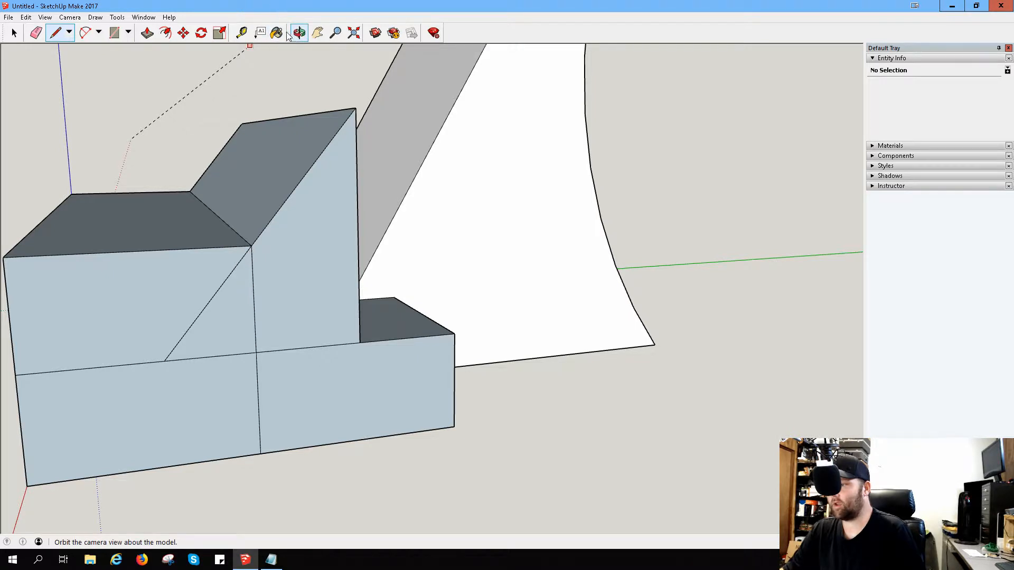
Step: Measure the vertical distance from the step-height line to the front block's top edge
{"action": "left_click", "coordinate": [247, 35]}
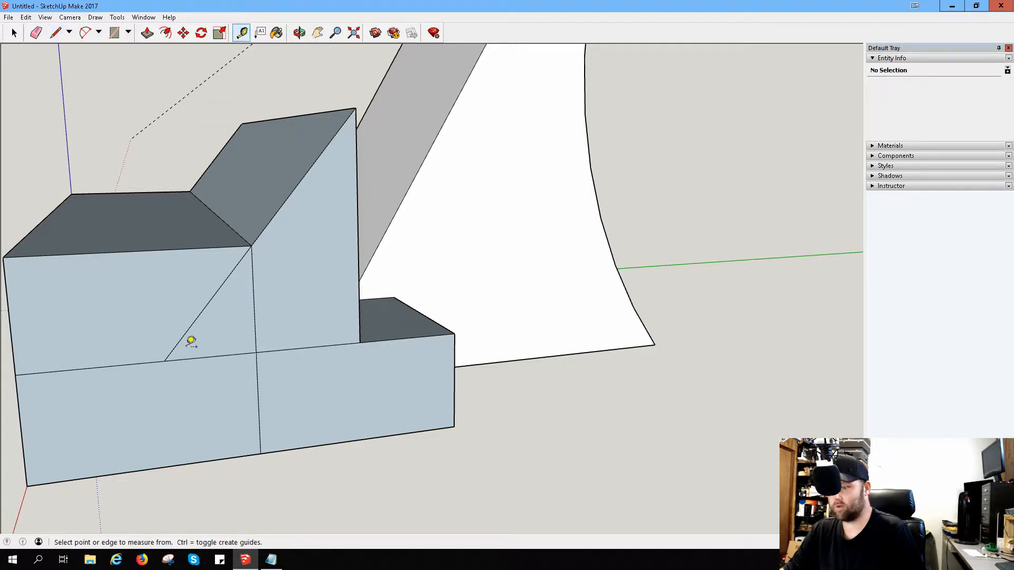
{"action": "left_click", "coordinate": [126, 364]}
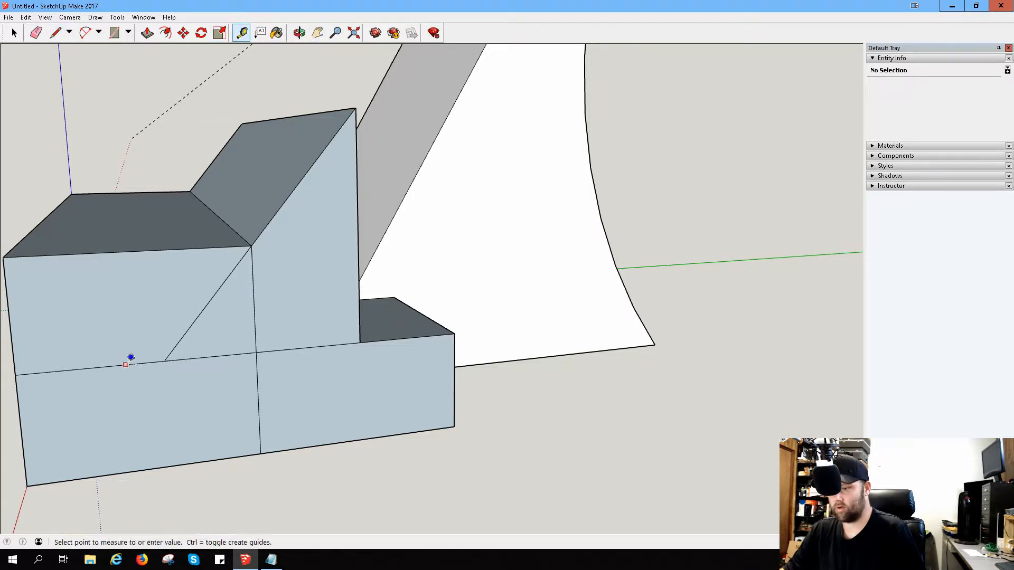
{"action": "left_click", "coordinate": [117, 252]}
Step: Erase the temporary sloped form above the step, including its connecting ridge and remaining end face
{"action": "middle_click_drag", "start_coordinate": [407, 289], "coordinate": [319, 315]}
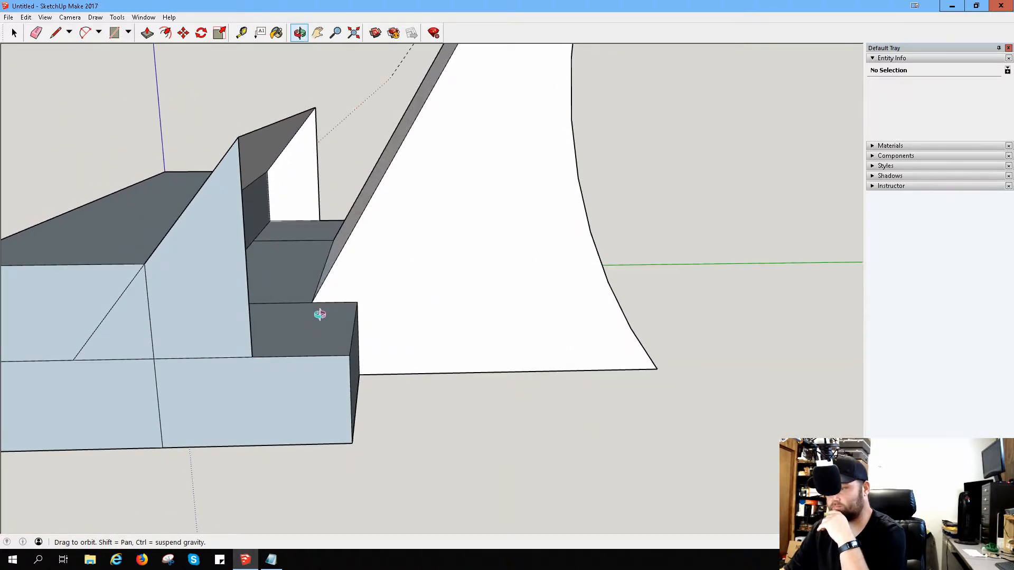
{"action": "left_click", "coordinate": [36, 32]}
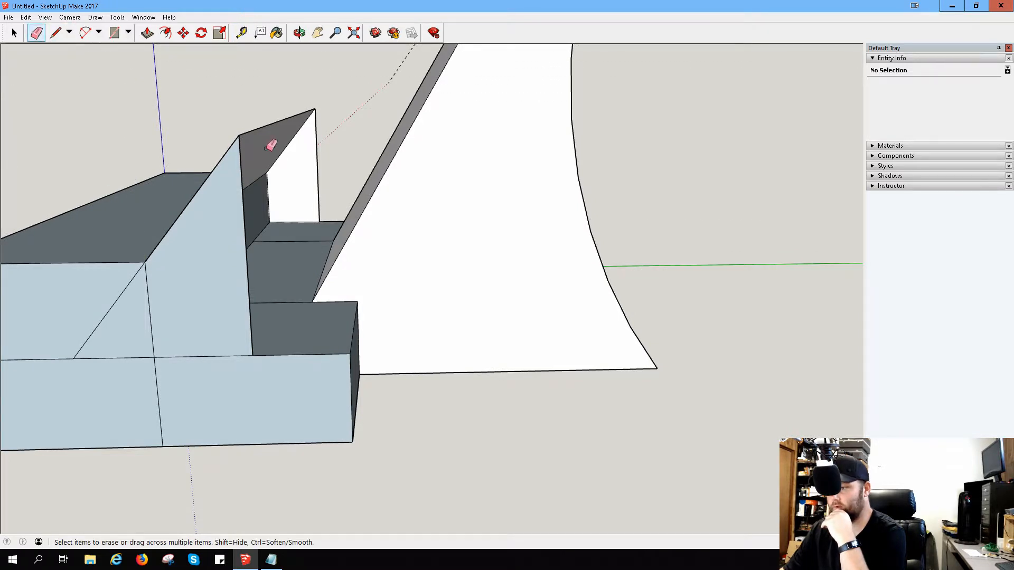
{"action": "left_click", "coordinate": [255, 139]}
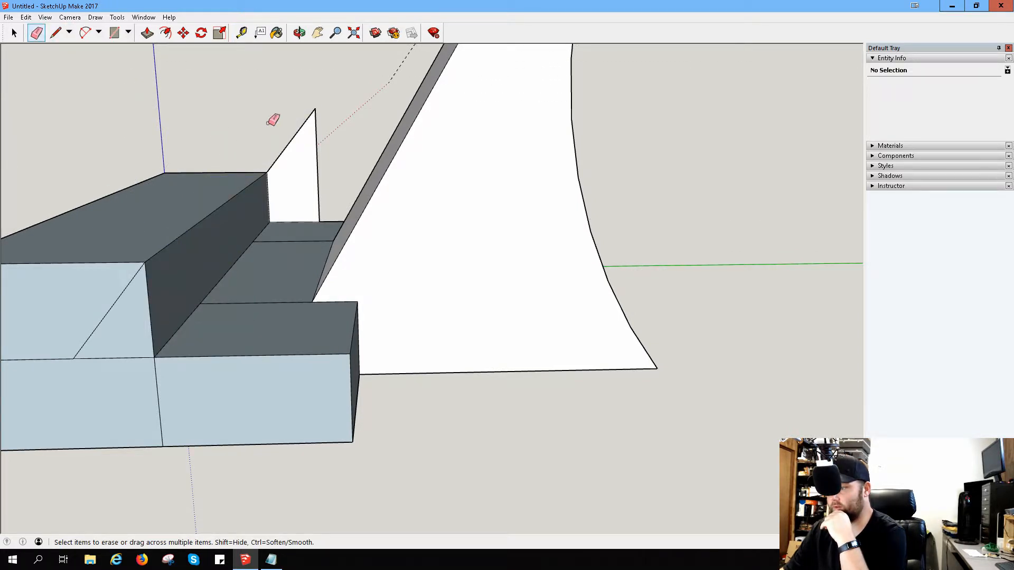
{"action": "left_click", "coordinate": [307, 125]}
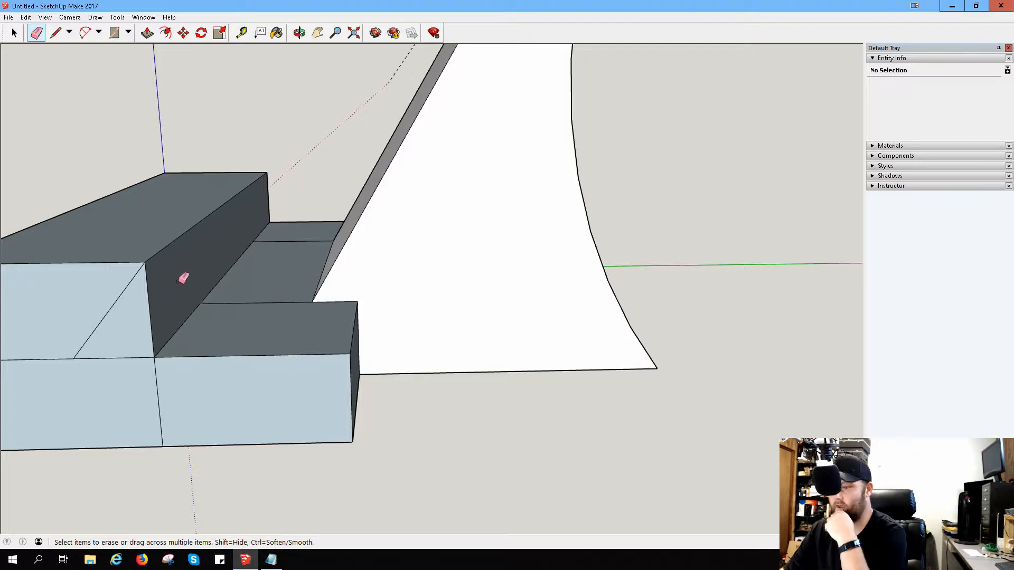
Step: Push the triangle on the front block's end face through the block's full length to cut a slanted undercut
{"action": "left_click", "coordinate": [150, 35]}
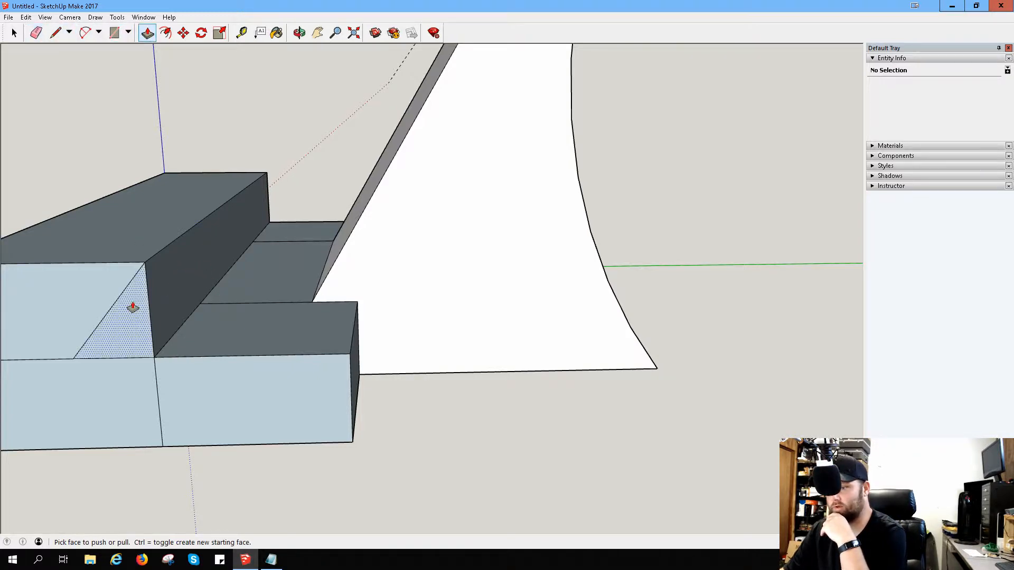
{"action": "left_click_drag", "start_coordinate": [131, 306], "coordinate": [264, 207]}
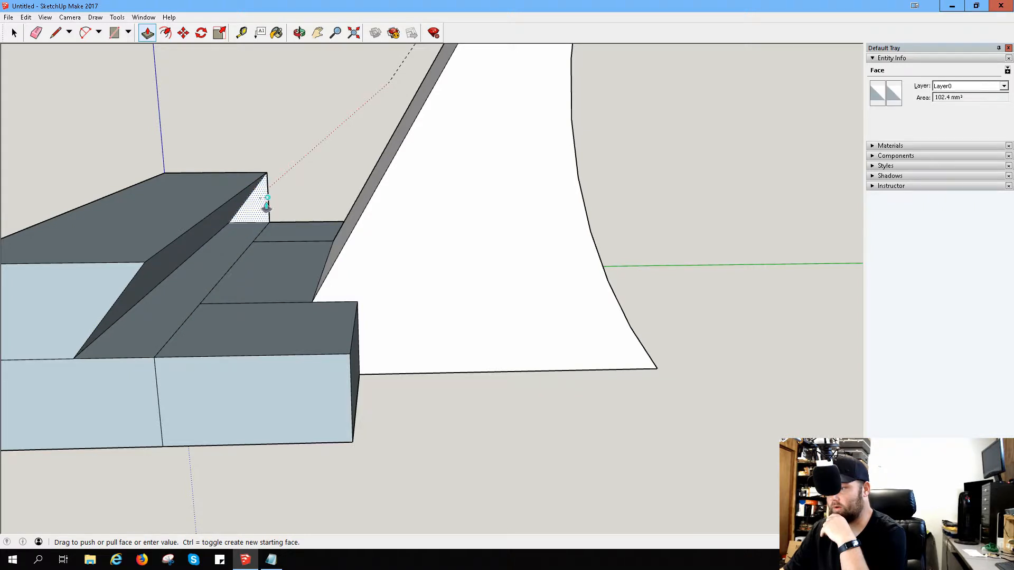
{"action": "middle_click_drag", "start_coordinate": [295, 256], "coordinate": [344, 170]}
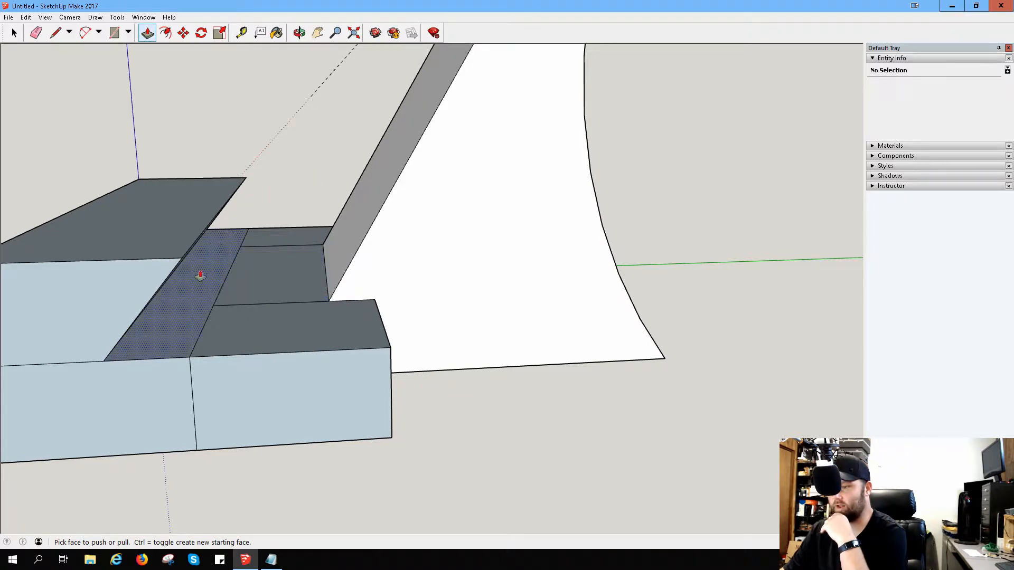
{"action": "left_click_drag", "start_coordinate": [150, 273], "coordinate": [146, 80]}
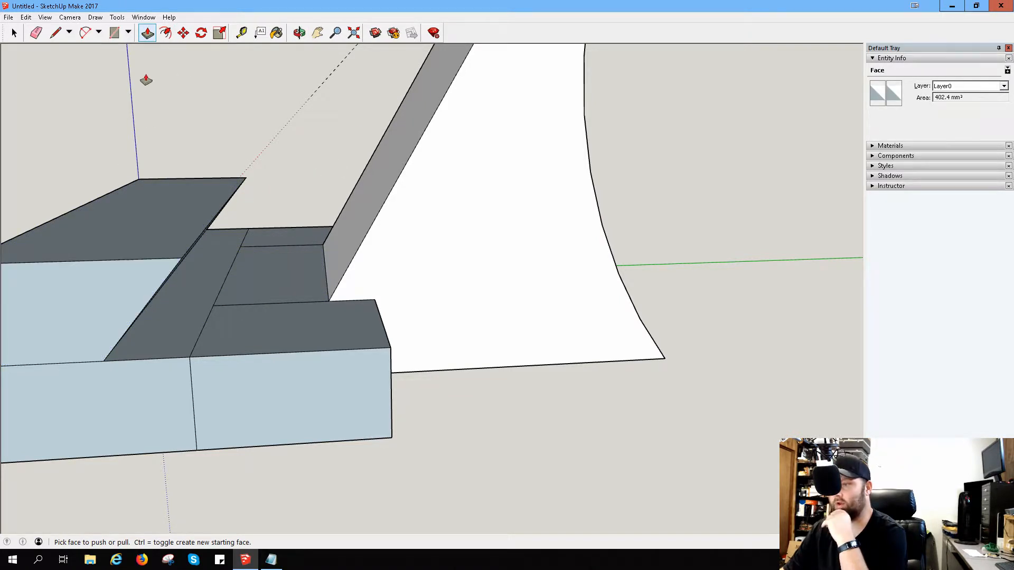
{"action": "middle_click_drag", "start_coordinate": [173, 195], "coordinate": [193, 181]}
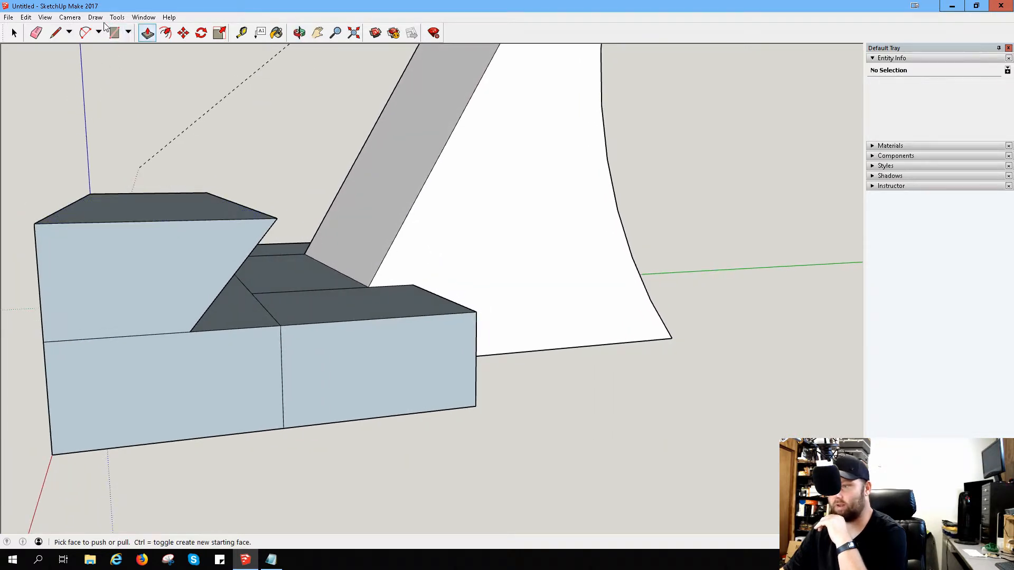
{"action": "left_click", "coordinate": [181, 215]}
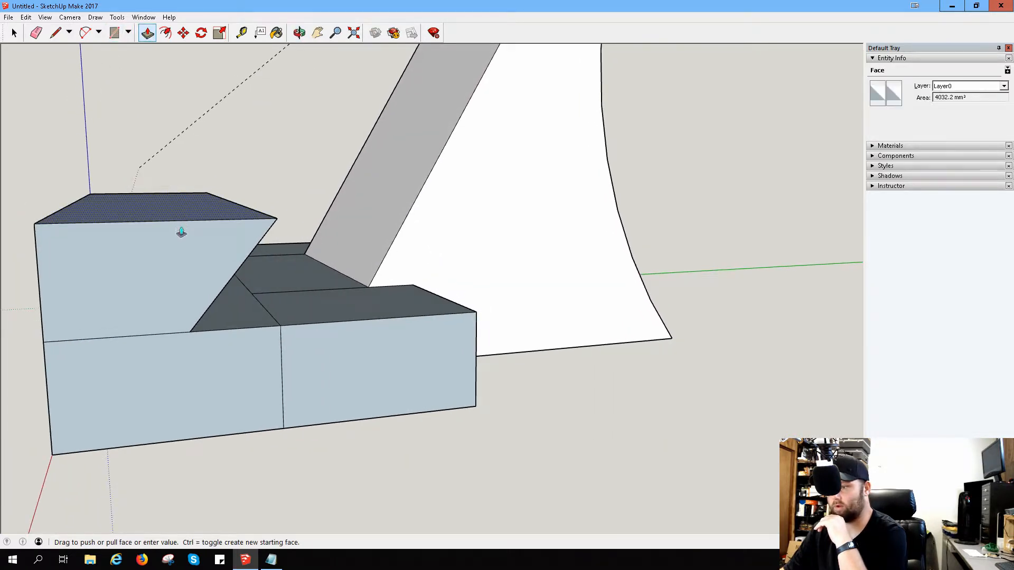
{"action": "key", "text": "Escape"}
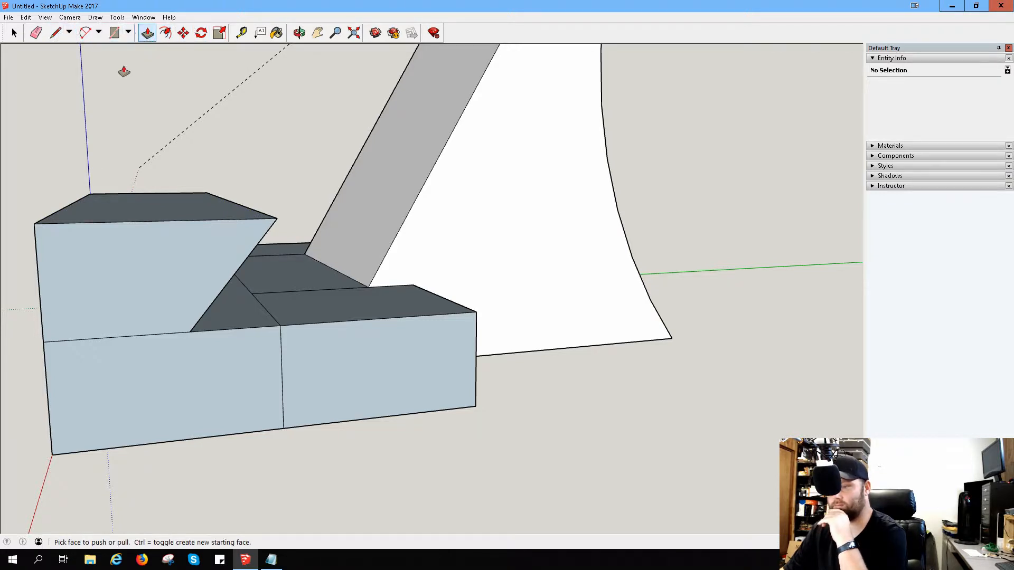
Step: Draw a line across the front block's upper end face from its vertical edge's midpoint to the slanted edge's midpoint
{"action": "left_click", "coordinate": [55, 33]}
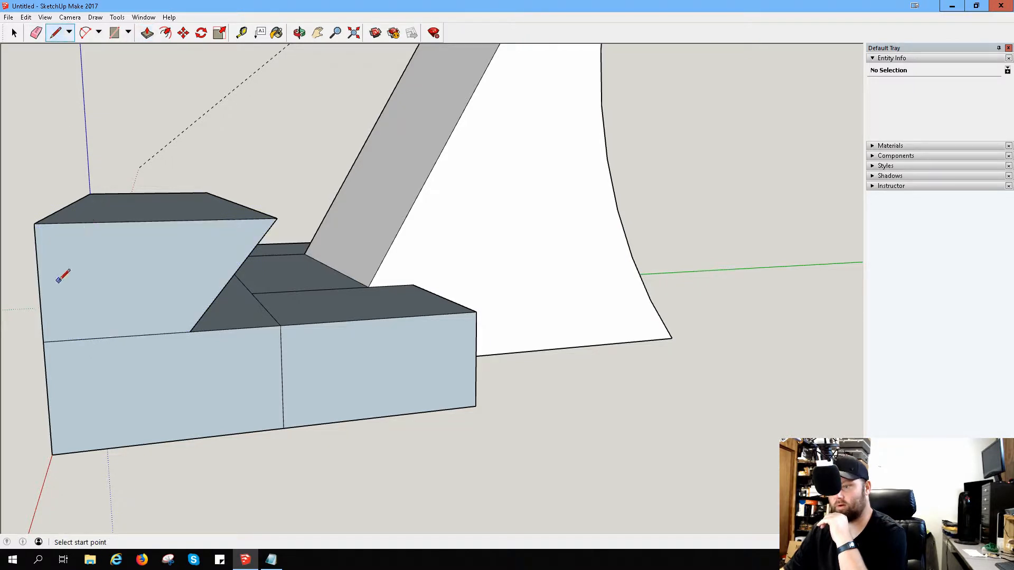
{"action": "left_click", "coordinate": [38, 283]}
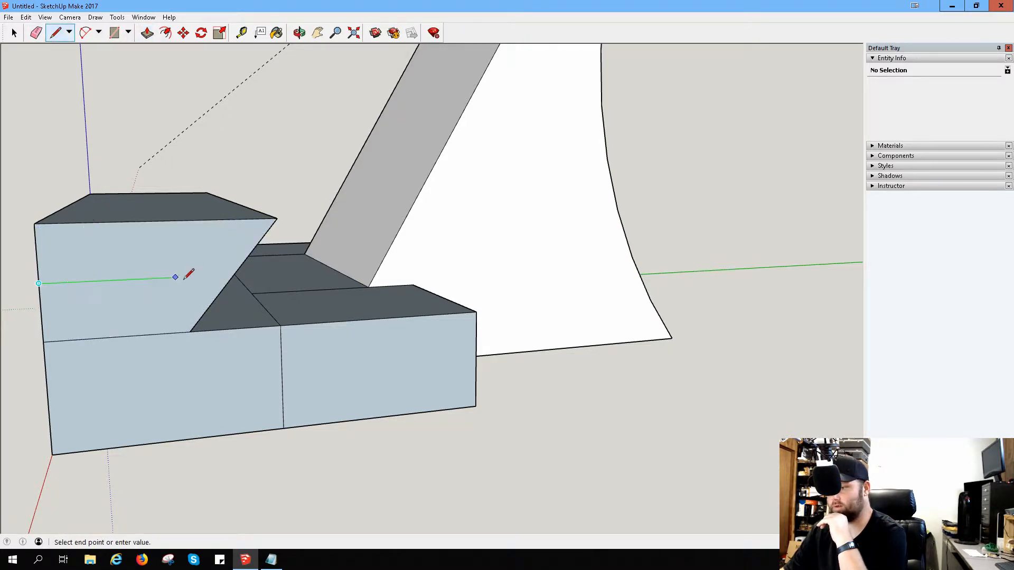
{"action": "left_click", "coordinate": [235, 274]}
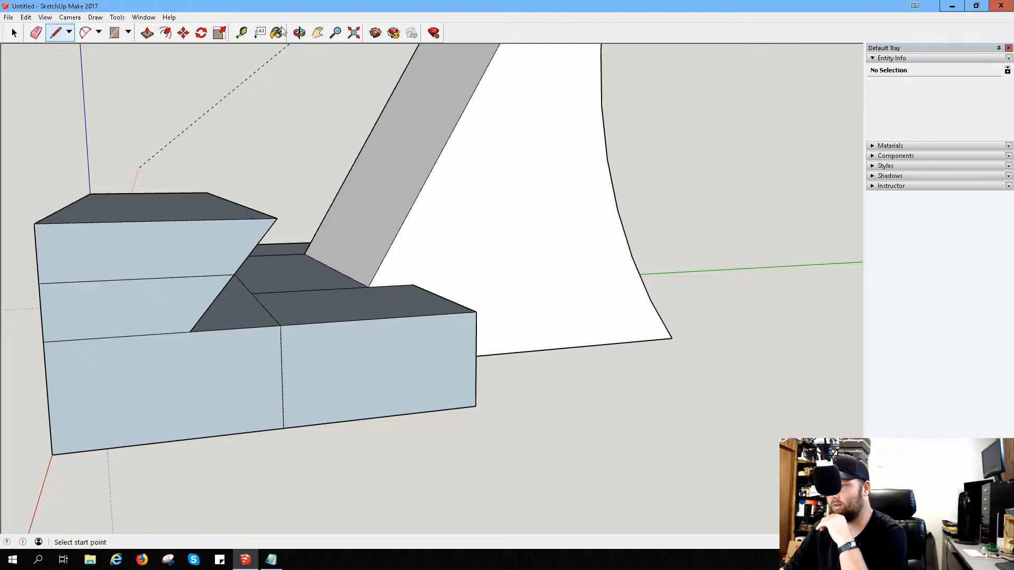
Step: Measure upward from the step-height line on the front block's end face
{"action": "left_click", "coordinate": [249, 30]}
{"action": "left_click", "coordinate": [127, 335]}
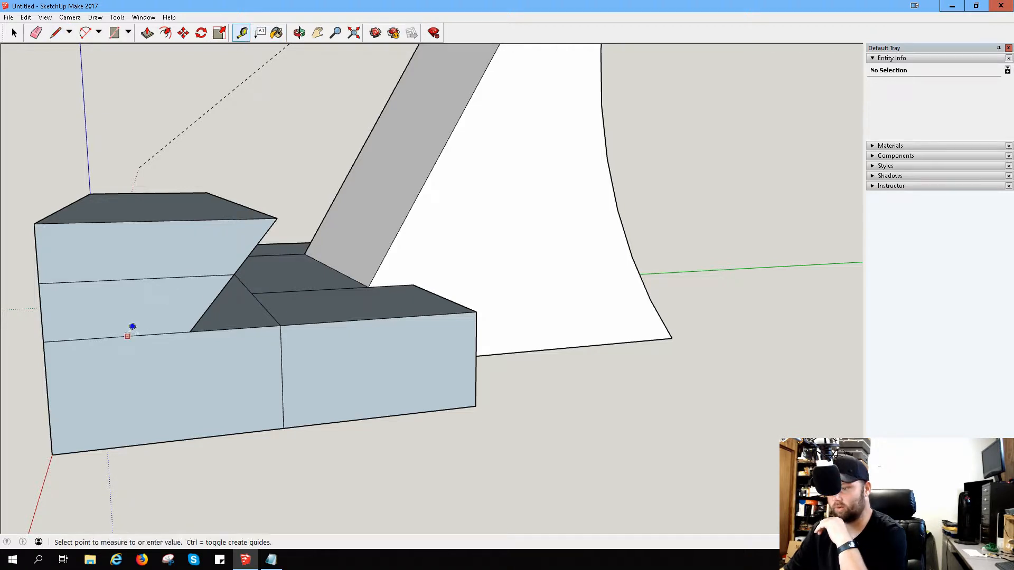
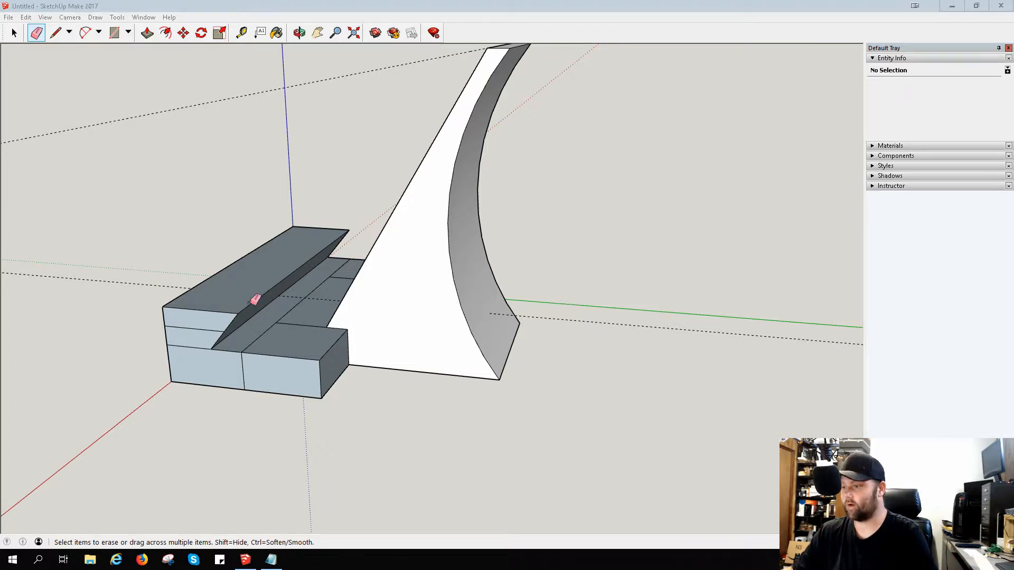
Step: Place a guide line at the mid-height line on the front block's end face, measured up from the step-height line
{"action": "middle_click_drag", "start_coordinate": [264, 287], "coordinate": [280, 309]}
{"action": "scroll", "coordinate": [283, 317], "scroll_direction": "up", "scroll_amount": 5}
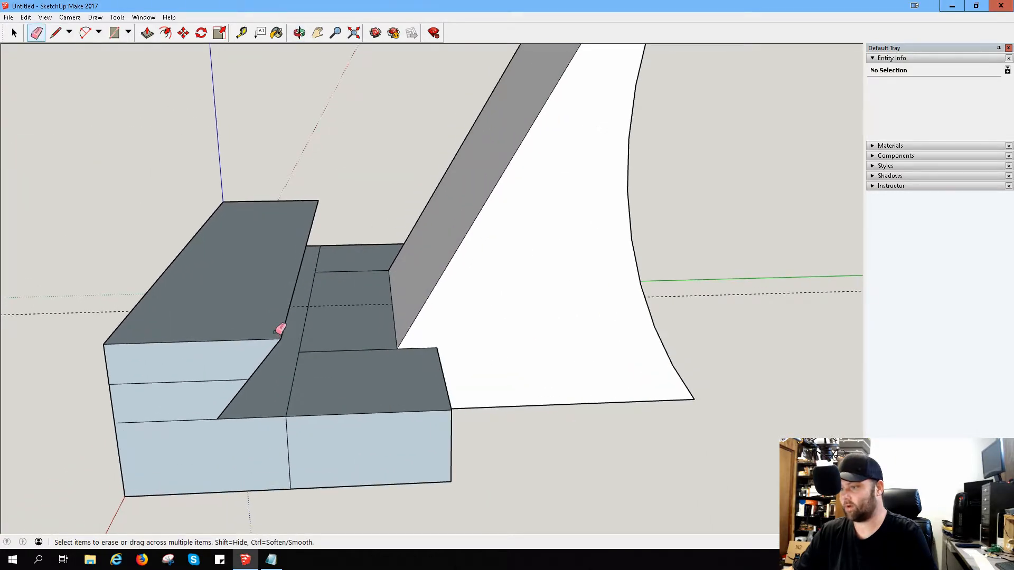
{"action": "scroll", "coordinate": [279, 328], "scroll_direction": "up", "scroll_amount": 2}
{"action": "scroll", "coordinate": [280, 328], "scroll_direction": "down", "scroll_amount": 1}
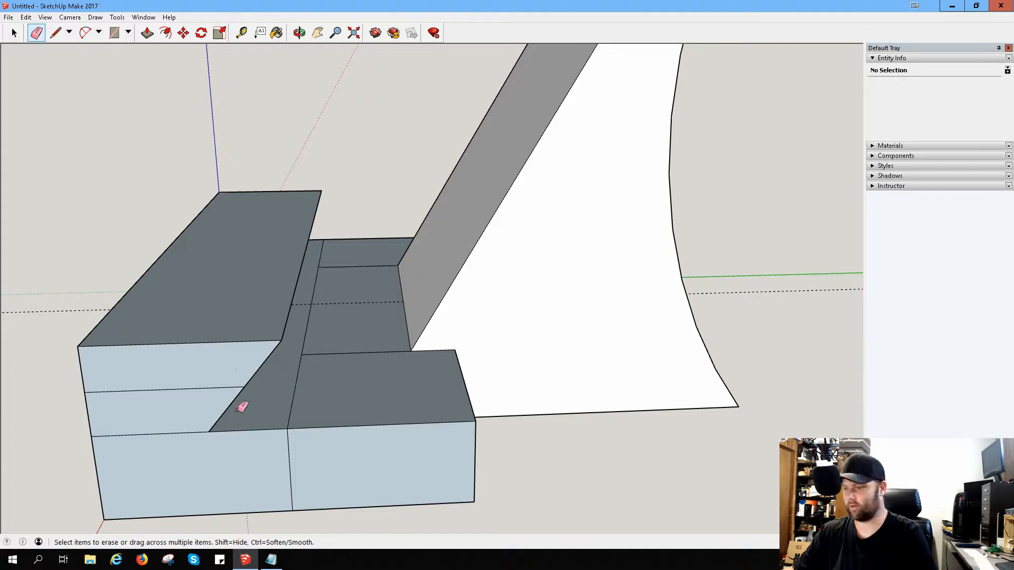
{"action": "left_click", "coordinate": [241, 33]}
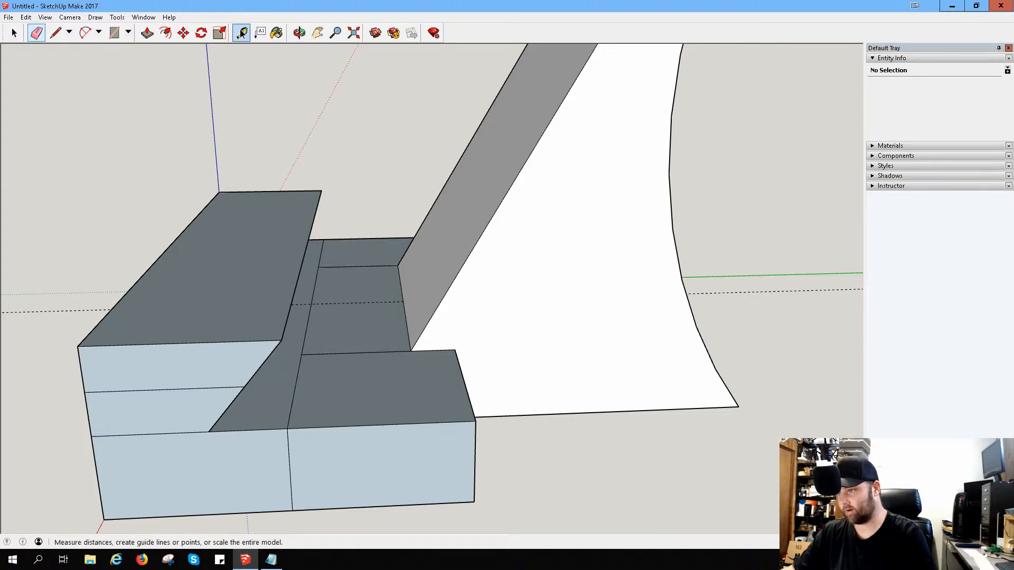
{"action": "left_click", "coordinate": [150, 433]}
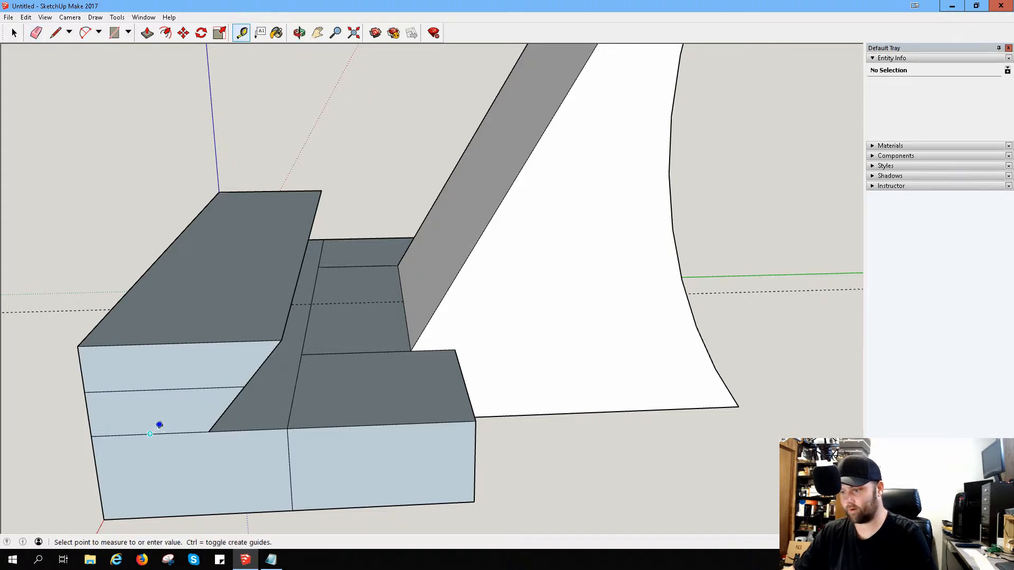
{"action": "left_click", "coordinate": [156, 389]}
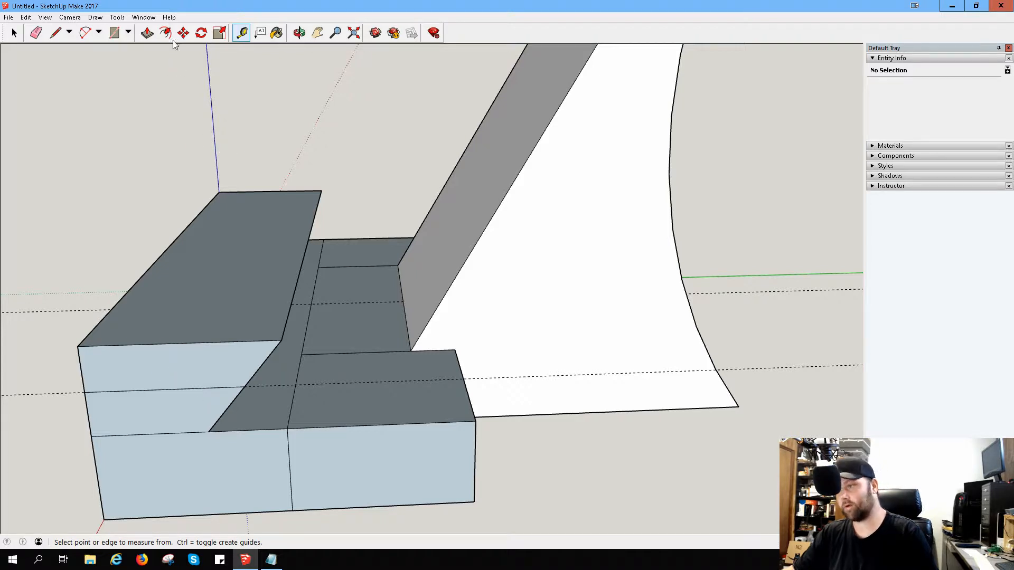
Step: Push the upper strip of the front block's end face through its full length to lower the block to the mid-height line
{"action": "left_click", "coordinate": [147, 33]}
{"action": "left_click_drag", "start_coordinate": [146, 360], "coordinate": [249, 194]}
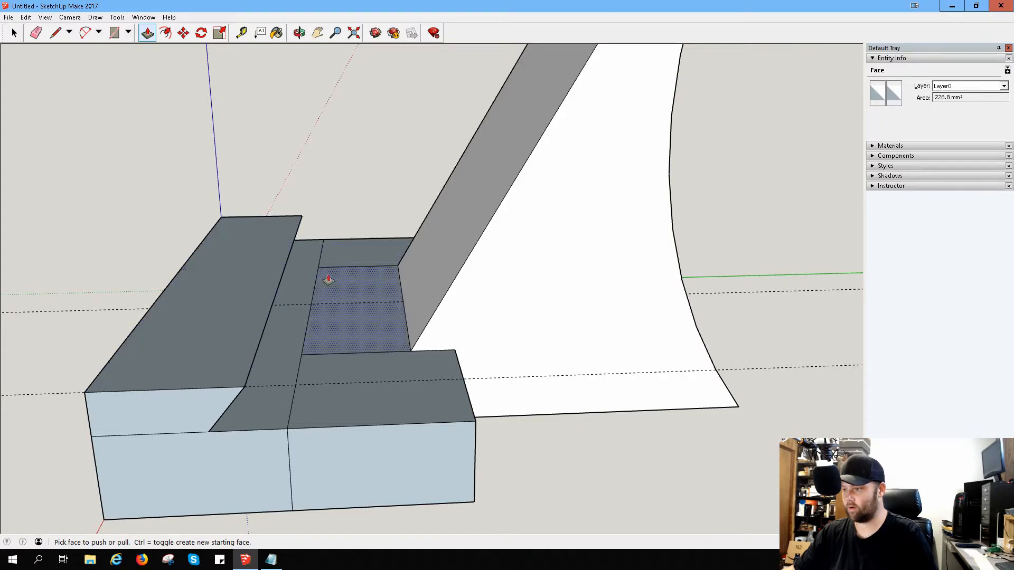
Step: Push the rectangular face between the front block and the sloped block down to sink a recess into the step
{"action": "middle_click_drag", "start_coordinate": [328, 280], "coordinate": [328, 253]}
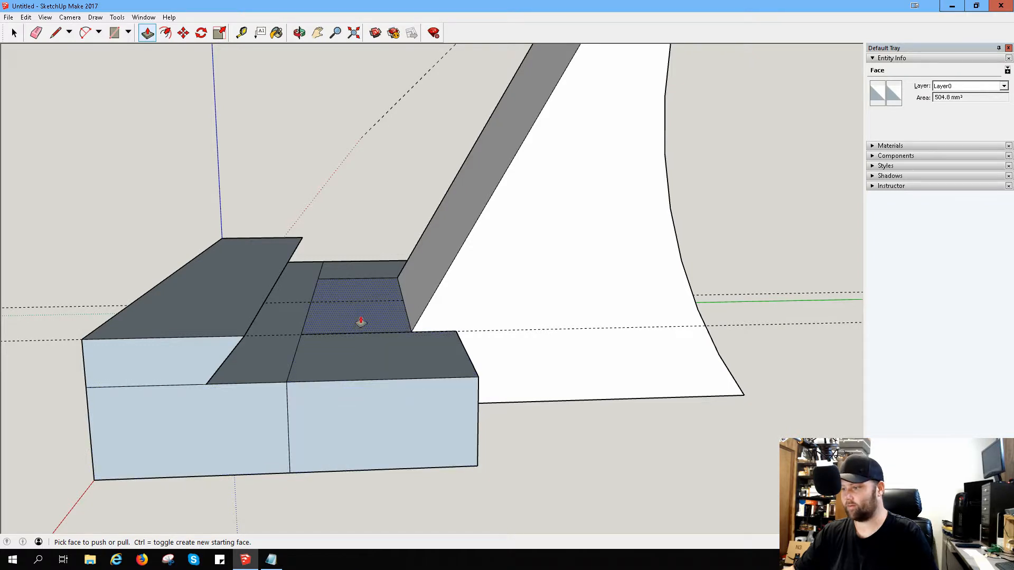
{"action": "scroll", "coordinate": [364, 310], "scroll_direction": "up", "scroll_amount": 3}
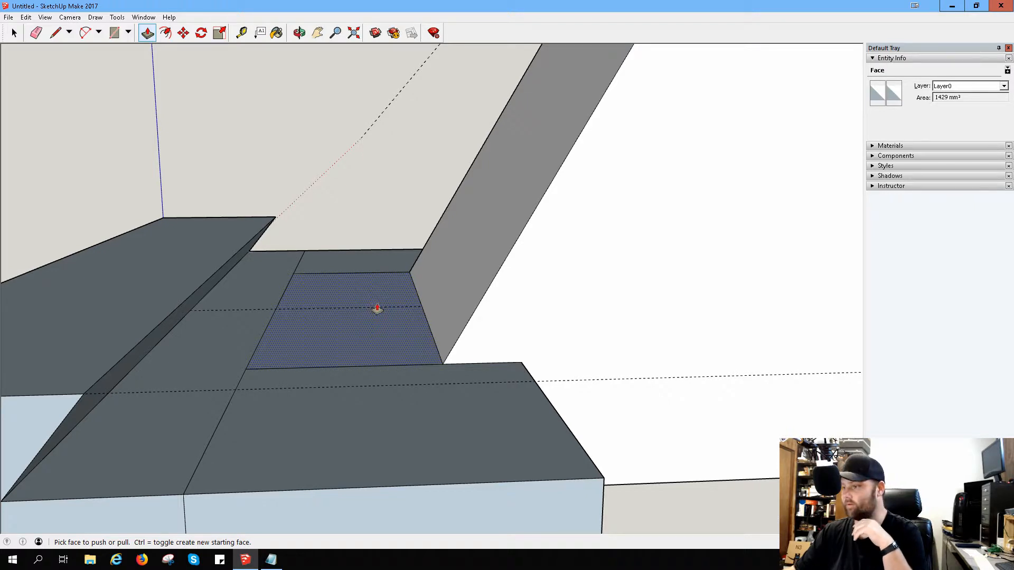
{"action": "left_click", "coordinate": [378, 309]}
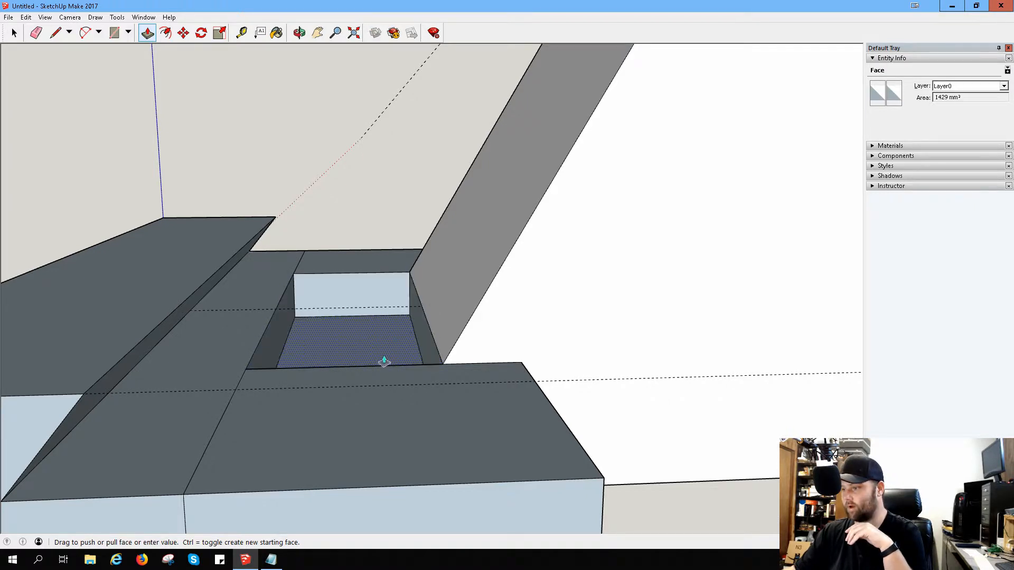
{"action": "left_click", "coordinate": [384, 364]}
{"action": "middle_click_drag", "start_coordinate": [384, 314], "coordinate": [389, 363]}
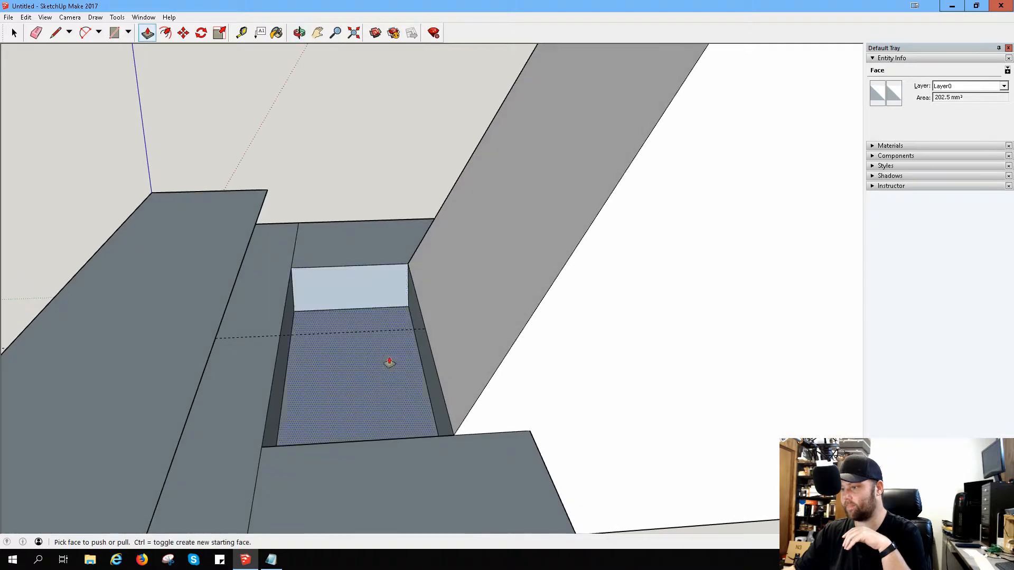
{"action": "left_click", "coordinate": [368, 381]}
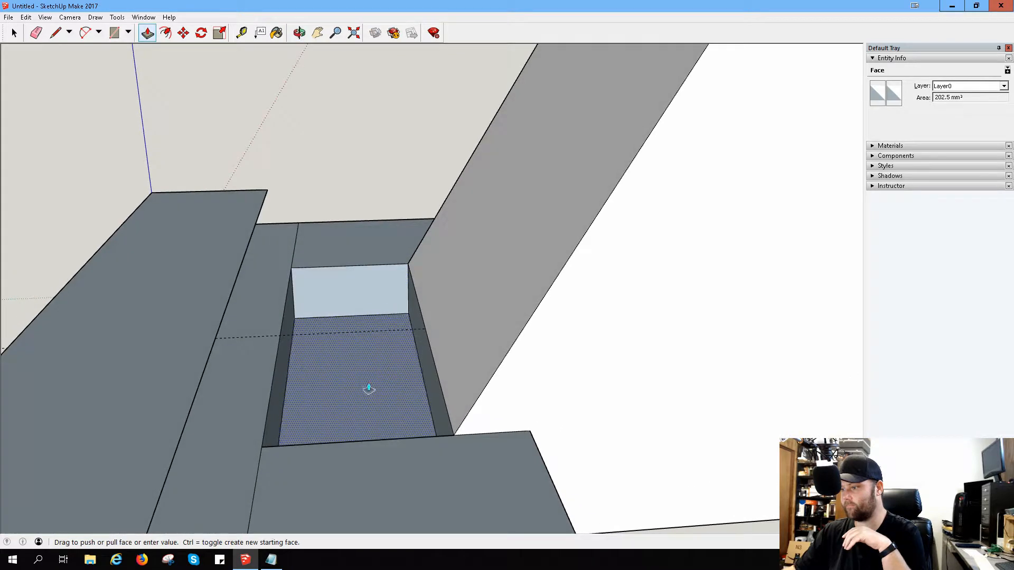
{"action": "left_click", "coordinate": [374, 419]}
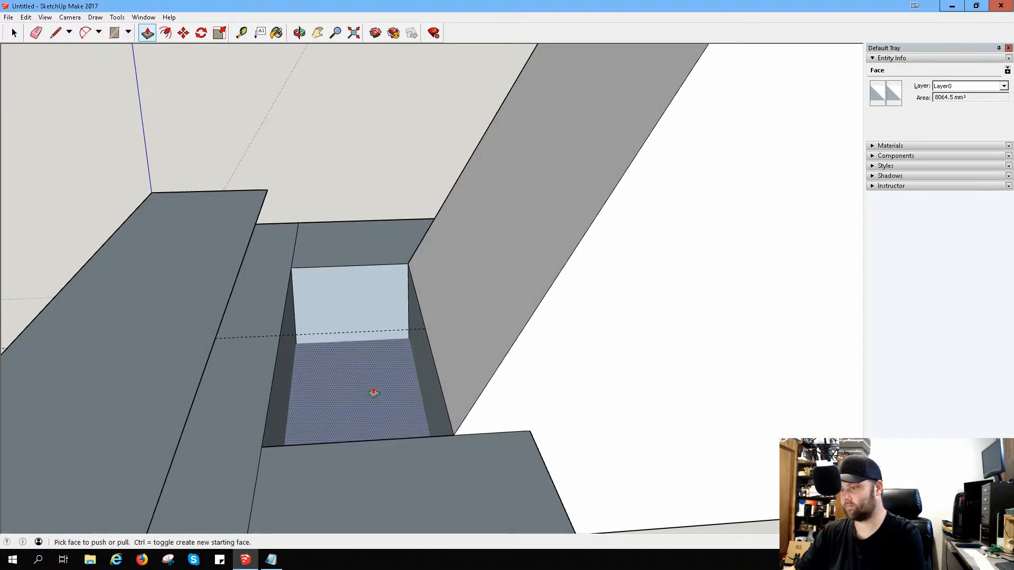
{"action": "left_click", "coordinate": [373, 418]}
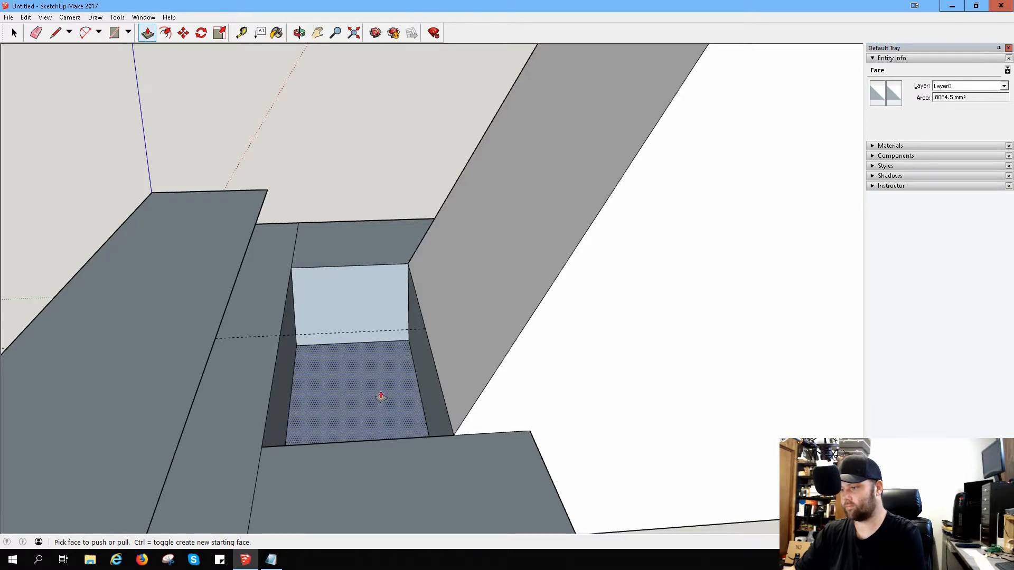
Step: Deepen the recess by pushing its floor down past the underside of the base
{"action": "middle_click_drag", "start_coordinate": [381, 396], "coordinate": [378, 480]}
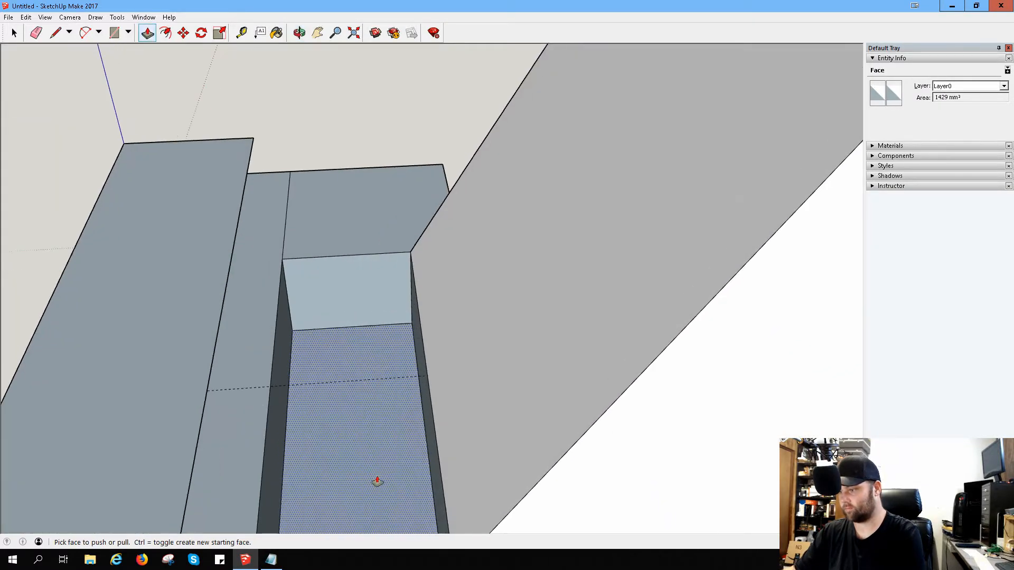
{"action": "left_click", "coordinate": [368, 484]}
{"action": "left_click", "coordinate": [371, 486]}
{"action": "left_click", "coordinate": [357, 428]}
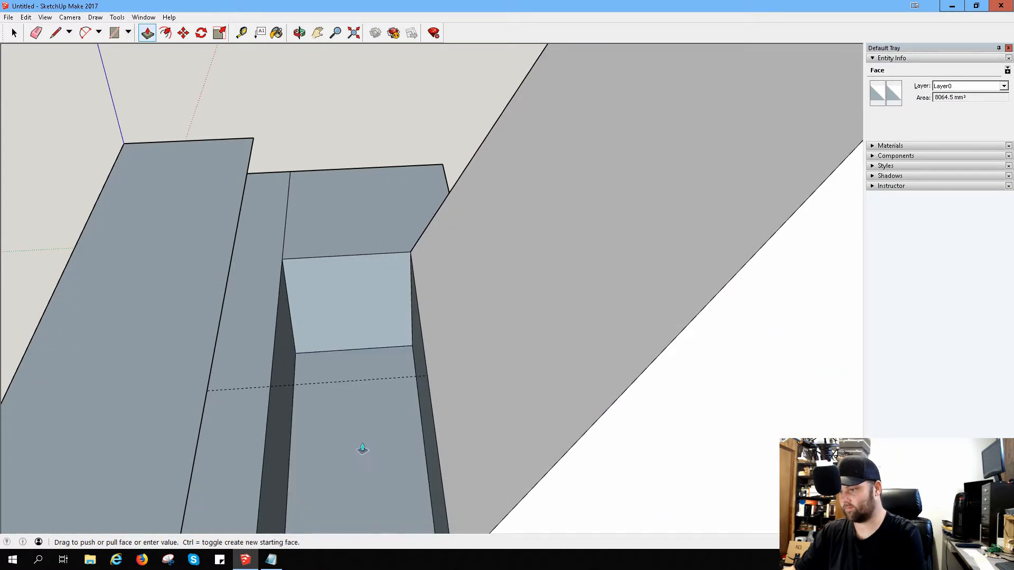
{"action": "left_click", "coordinate": [364, 450]}
{"action": "left_click", "coordinate": [361, 439]}
{"action": "left_click", "coordinate": [362, 453]}
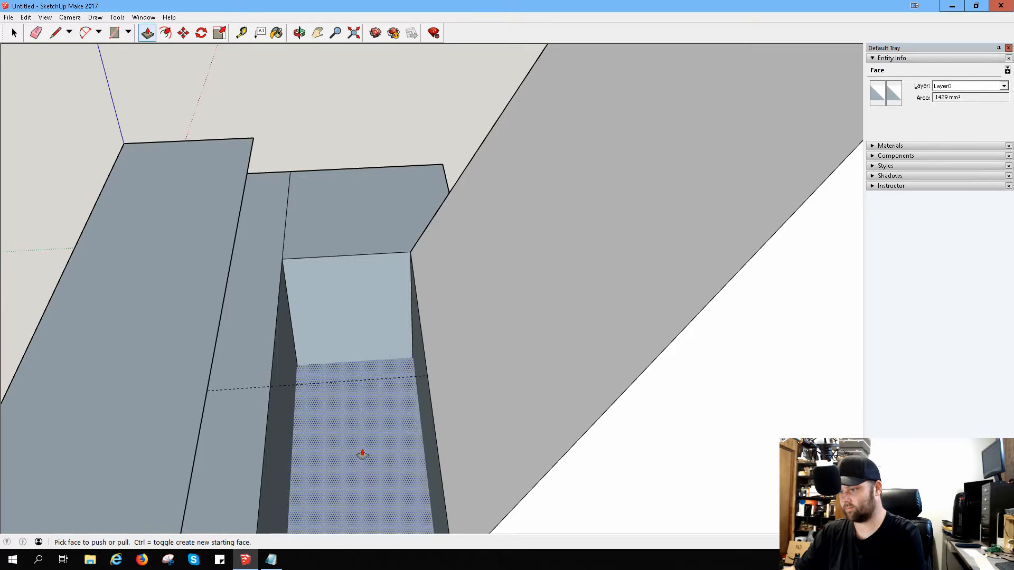
Step: Push the face protruding below the base back flush with the underside to open the recess as a through hole
{"action": "middle_click_drag", "start_coordinate": [362, 452], "coordinate": [355, 285]}
{"action": "left_click", "coordinate": [355, 285]}
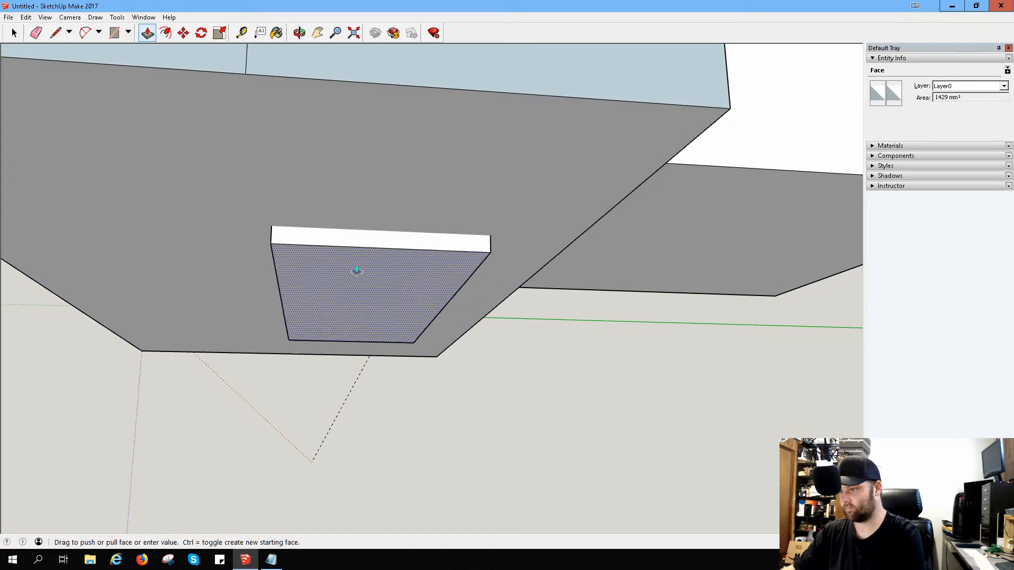
{"action": "left_click", "coordinate": [364, 285]}
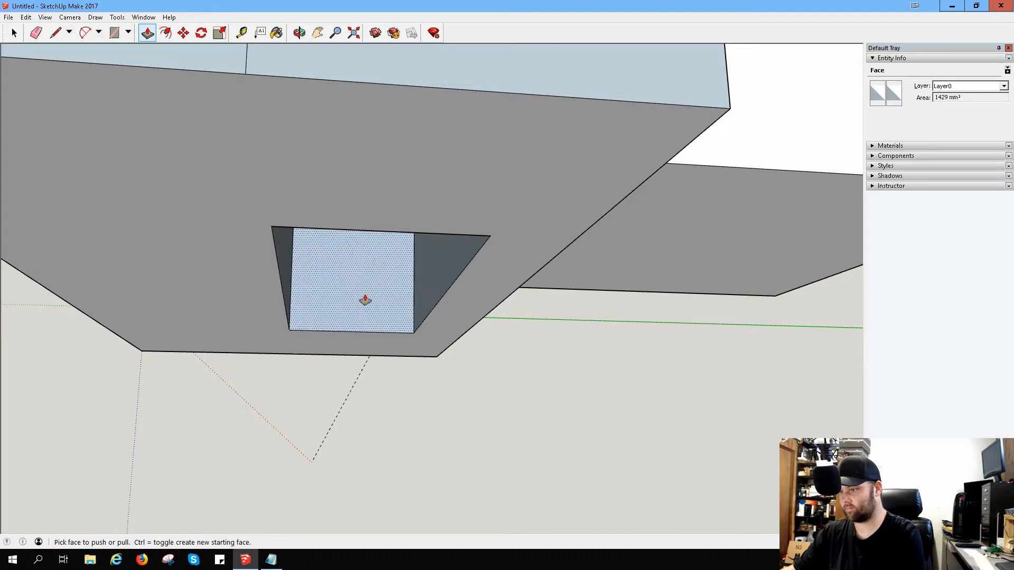
{"action": "middle_click_drag", "start_coordinate": [377, 266], "coordinate": [369, 478]}
{"action": "middle_click_drag", "start_coordinate": [398, 312], "coordinate": [423, 378]}
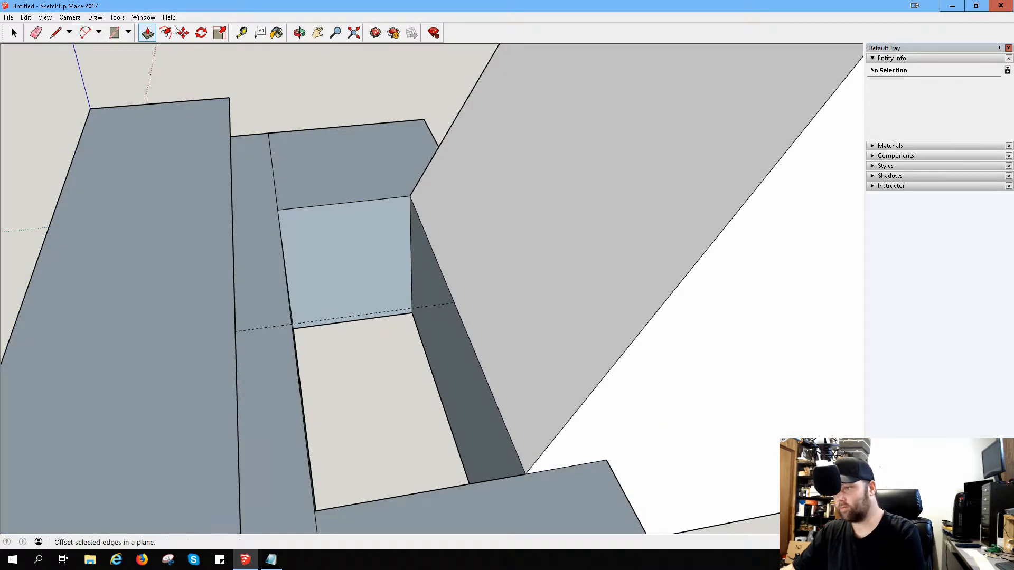
Step: Draw a vertical line down the hole's long wall below the sloped block, from the guide line's end to the lower edge
{"action": "left_click", "coordinate": [241, 33]}
{"action": "left_click", "coordinate": [454, 303]}
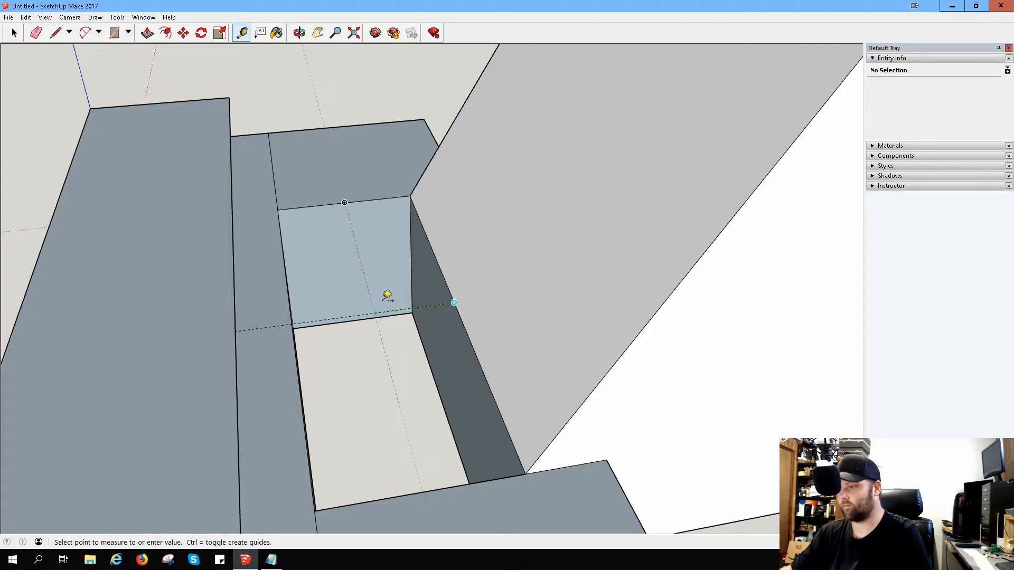
{"action": "middle_click_drag", "start_coordinate": [378, 317], "coordinate": [507, 338]}
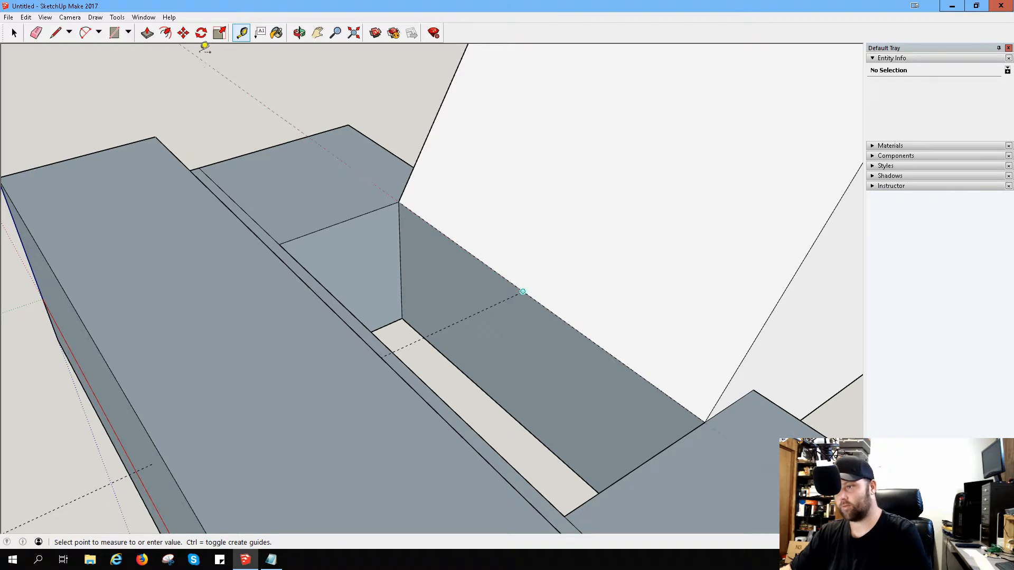
{"action": "left_click", "coordinate": [83, 37]}
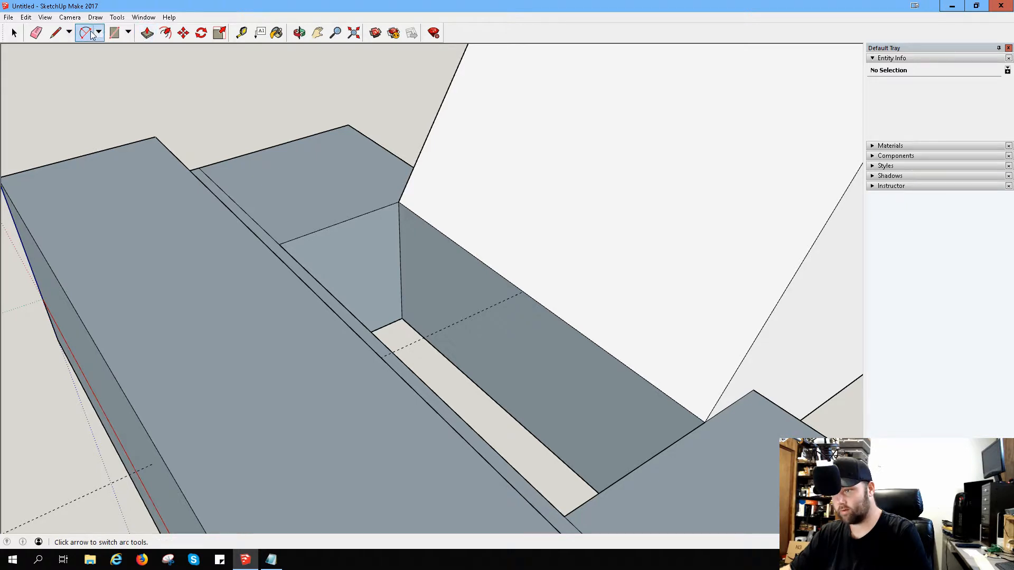
{"action": "left_click", "coordinate": [55, 33]}
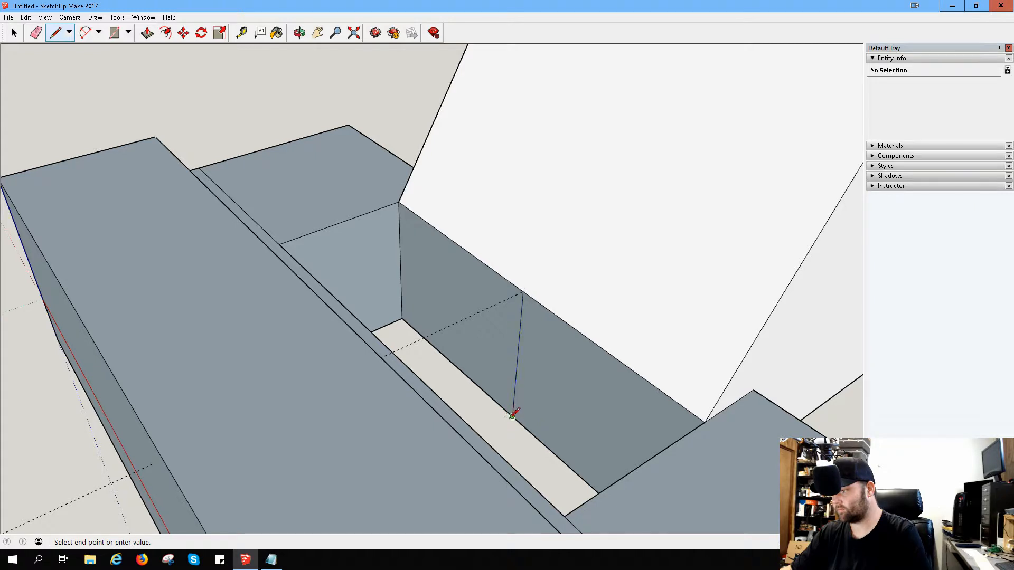
{"action": "middle_click_drag", "start_coordinate": [496, 370], "coordinate": [615, 381]}
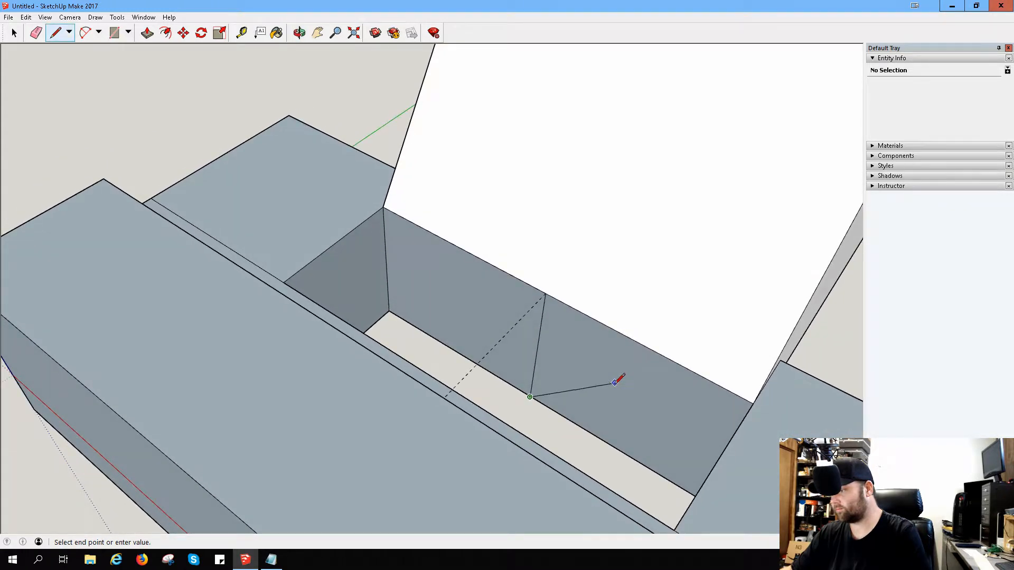
Step: Draw a vertical line through the middle of each half of the hole's long wall, between its upper and lower edges
{"action": "left_click", "coordinate": [57, 33]}
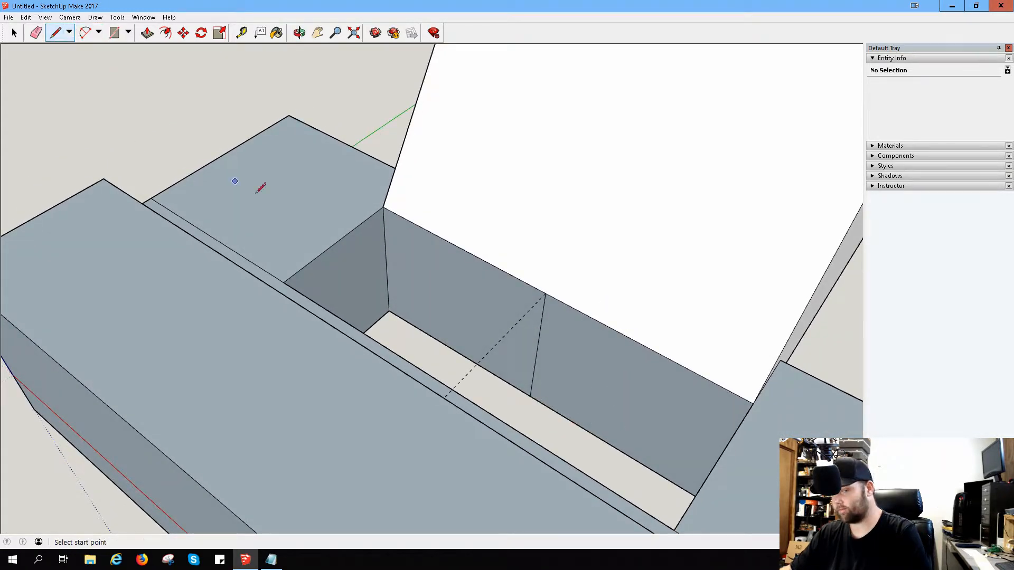
{"action": "left_click", "coordinate": [643, 344]}
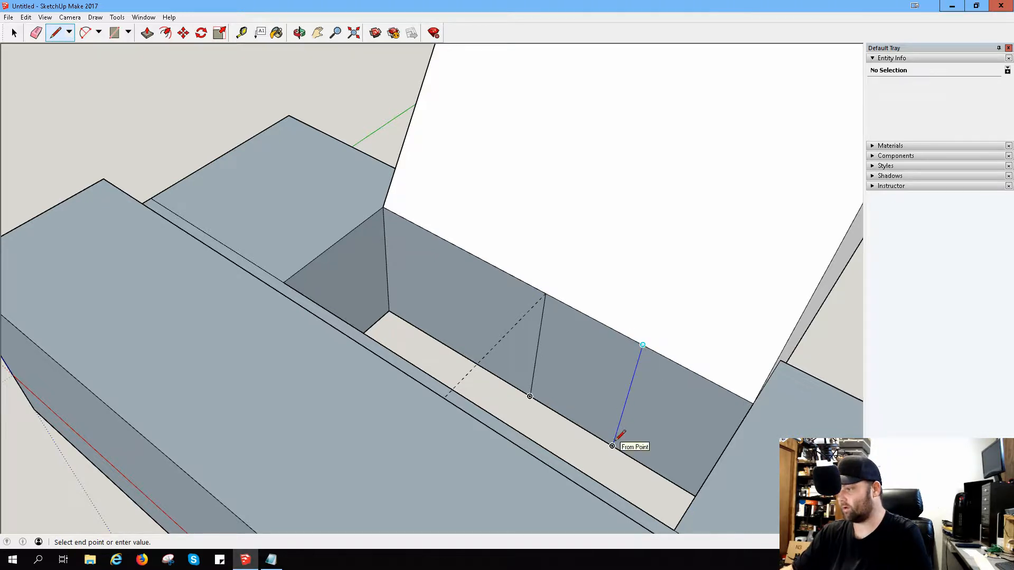
{"action": "left_click", "coordinate": [612, 445]}
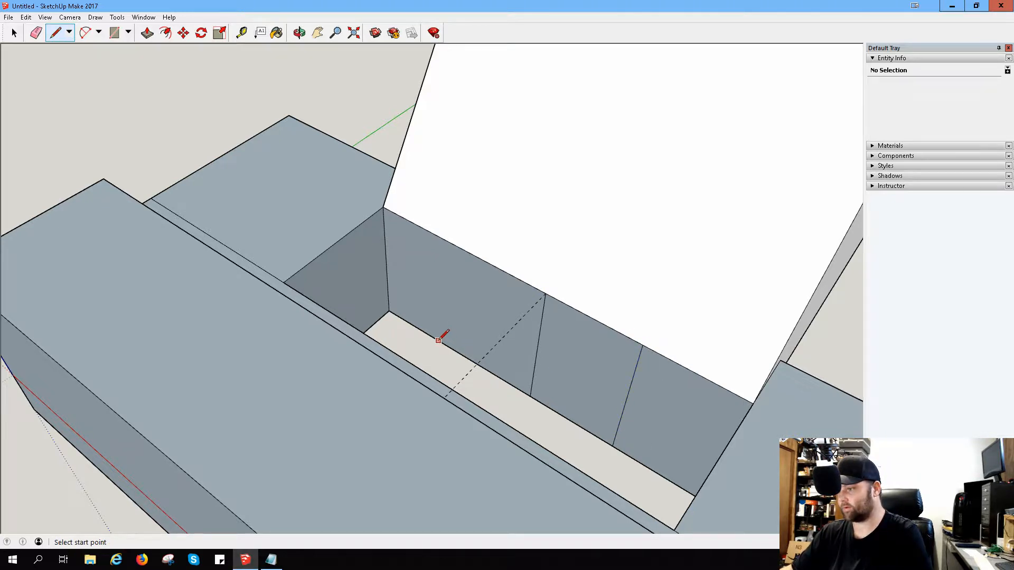
{"action": "left_click", "coordinate": [456, 350]}
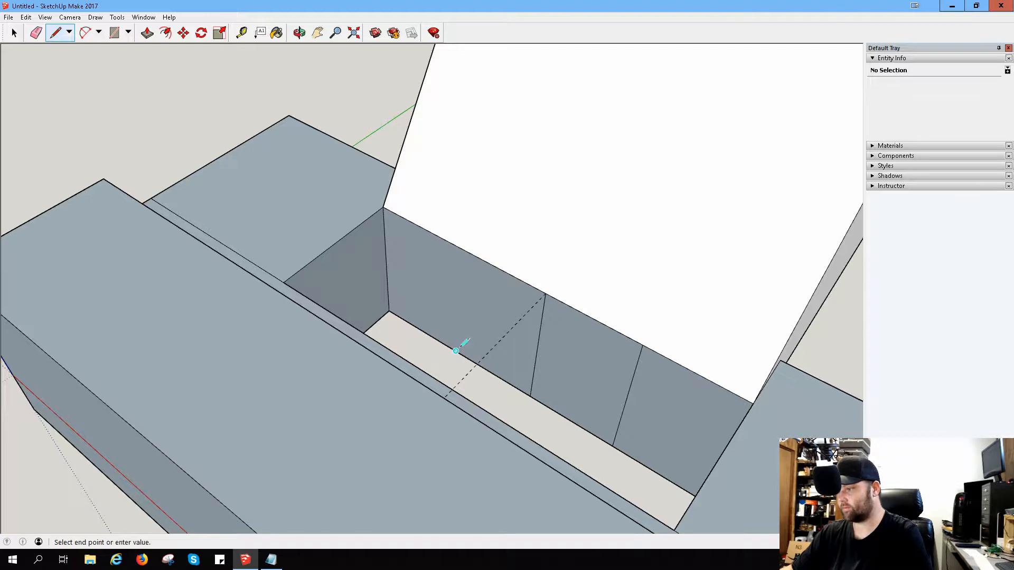
{"action": "left_click", "coordinate": [460, 249]}
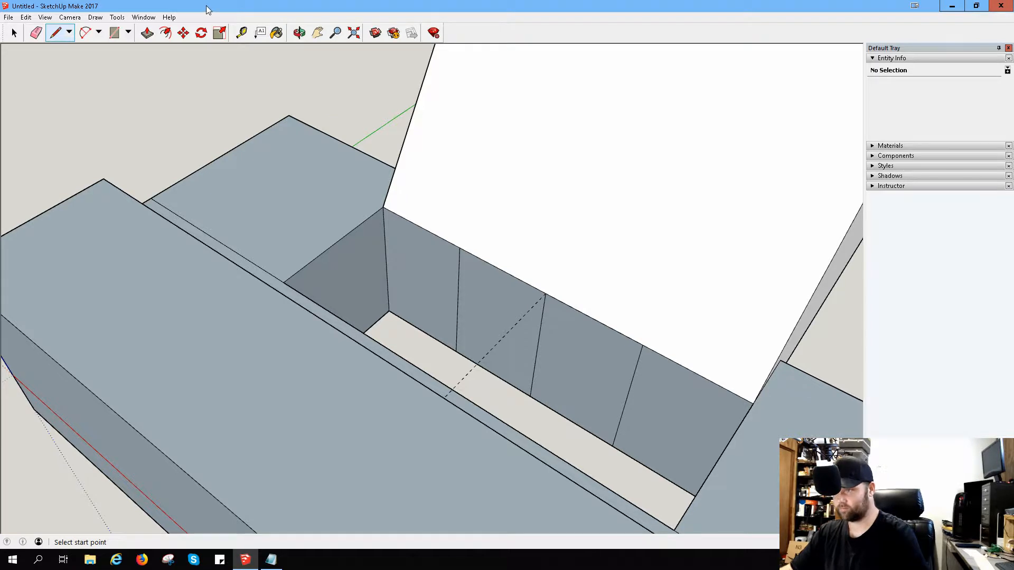
Step: Draw an upward-bulging arc on the hole's long wall between the lower ends of the two outer vertical lines
{"action": "left_click", "coordinate": [93, 34]}
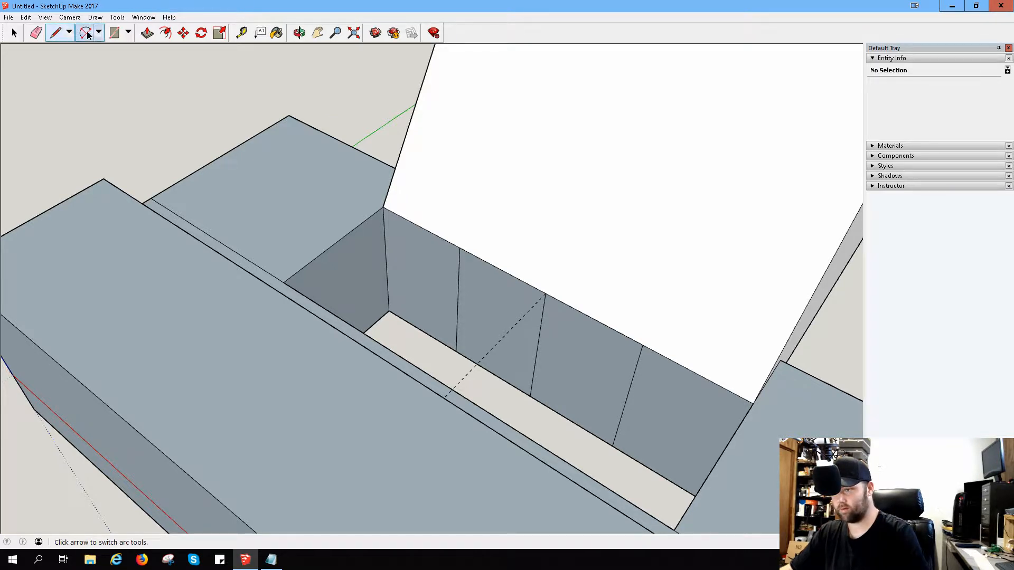
{"action": "left_click", "coordinate": [455, 350]}
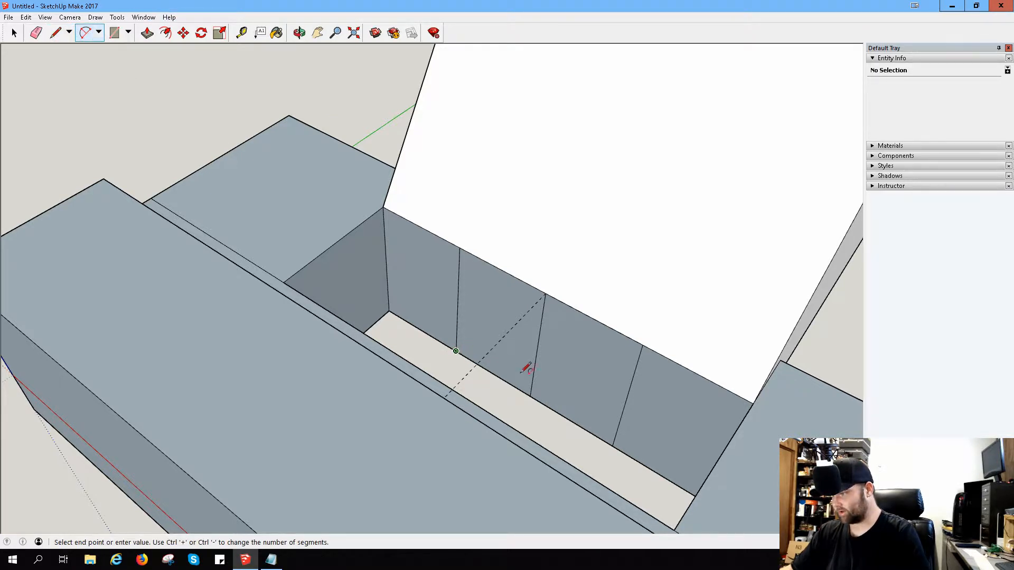
{"action": "left_click", "coordinate": [612, 446]}
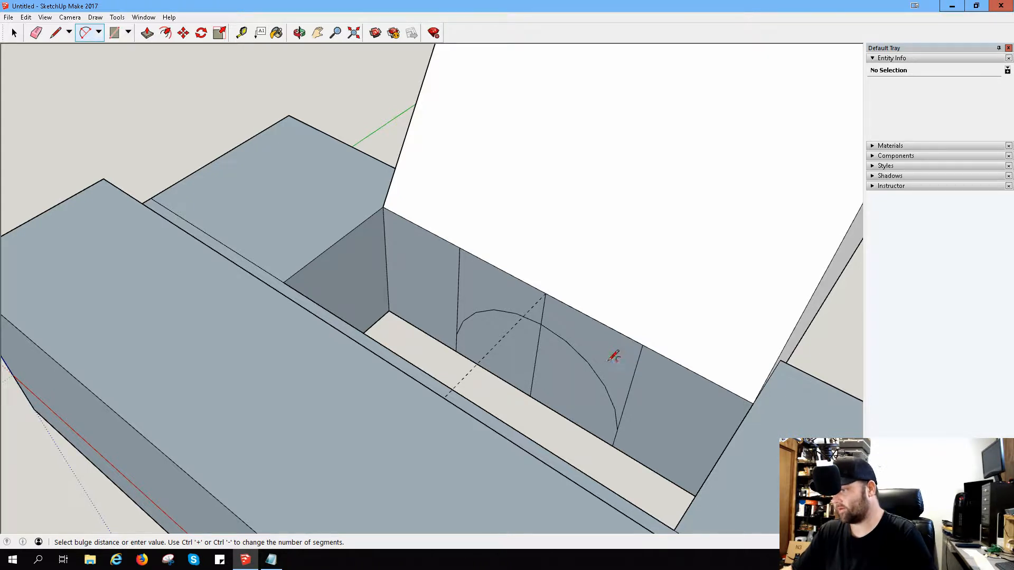
{"action": "left_click", "coordinate": [613, 357]}
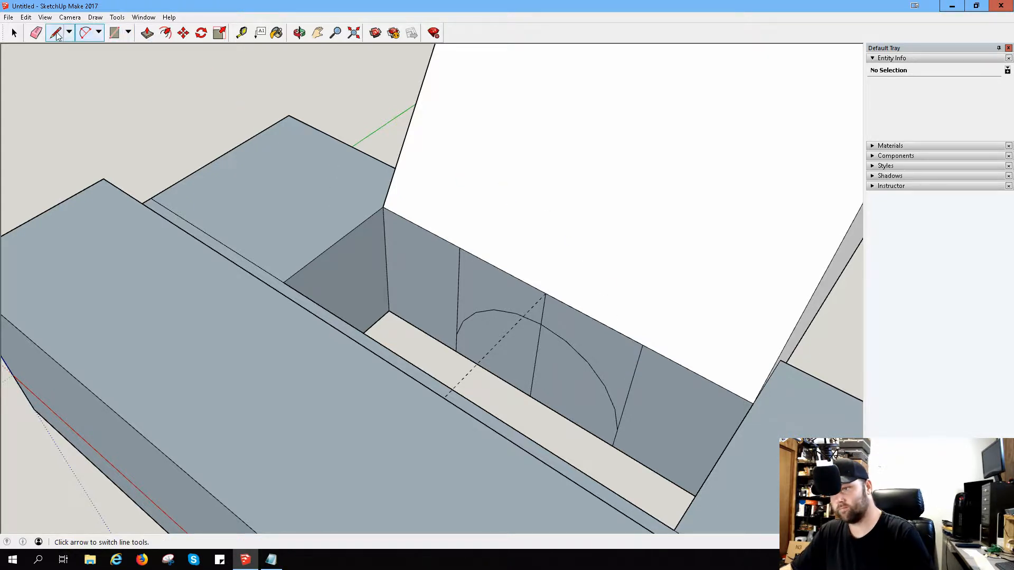
Step: Erase the three vertical construction lines from the hole's long wall, keeping the arc
{"action": "left_click", "coordinate": [36, 33]}
{"action": "left_click", "coordinate": [458, 294]}
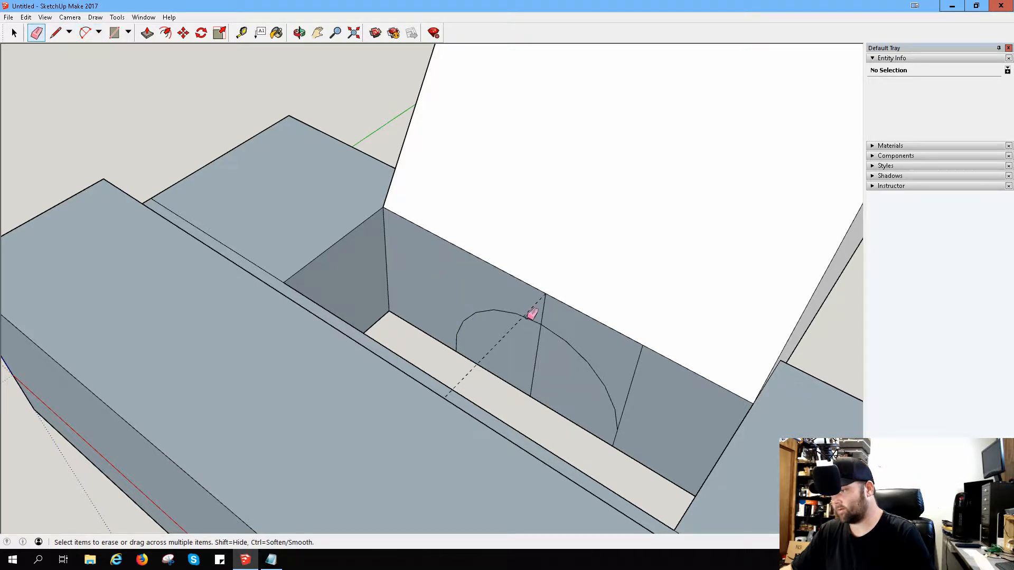
{"action": "left_click_drag", "start_coordinate": [659, 382], "coordinate": [592, 381]}
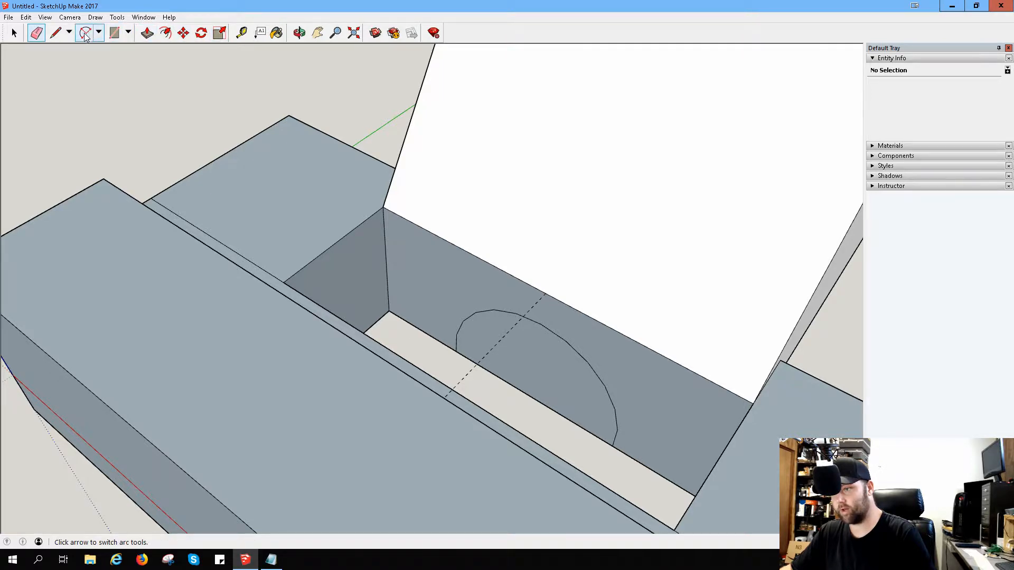
Step: Push the arched face on the hole's long wall inward to the offset limit of about 9.2 mm
{"action": "left_click", "coordinate": [147, 32]}
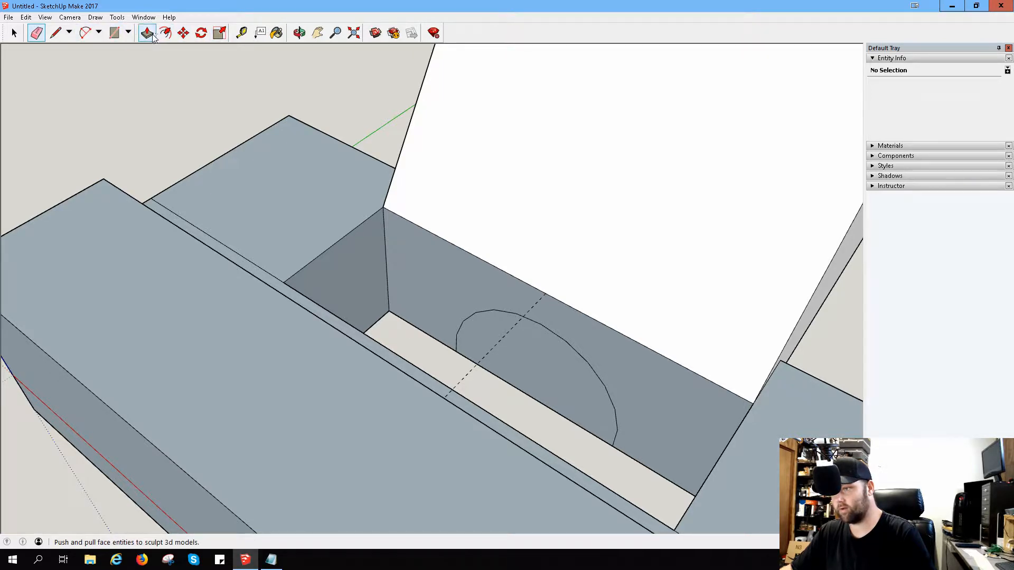
{"action": "left_click", "coordinate": [572, 386]}
{"action": "scroll", "coordinate": [550, 358], "scroll_direction": "up", "scroll_amount": 3}
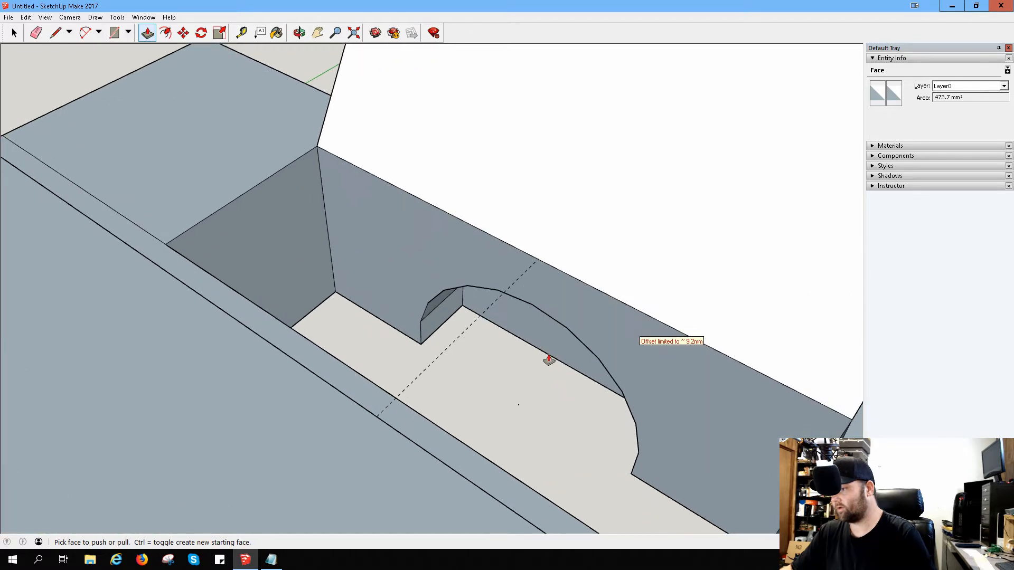
{"action": "middle_click_drag", "start_coordinate": [550, 358], "coordinate": [549, 333]}
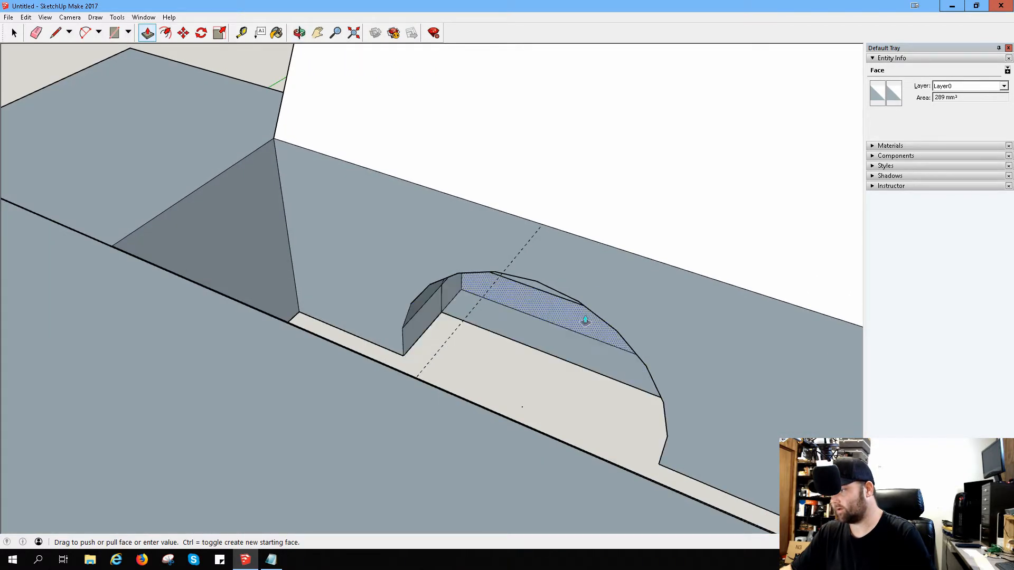
Step: Push the lower and upper parts of the split arched face further back beneath and into the sloped block
{"action": "left_click", "coordinate": [561, 325]}
{"action": "scroll", "coordinate": [554, 338], "scroll_direction": "up", "scroll_amount": 3}
{"action": "scroll", "coordinate": [555, 337], "scroll_direction": "up", "scroll_amount": 3}
{"action": "middle_click_drag", "start_coordinate": [581, 301], "coordinate": [581, 261]}
{"action": "left_click", "coordinate": [616, 215]}
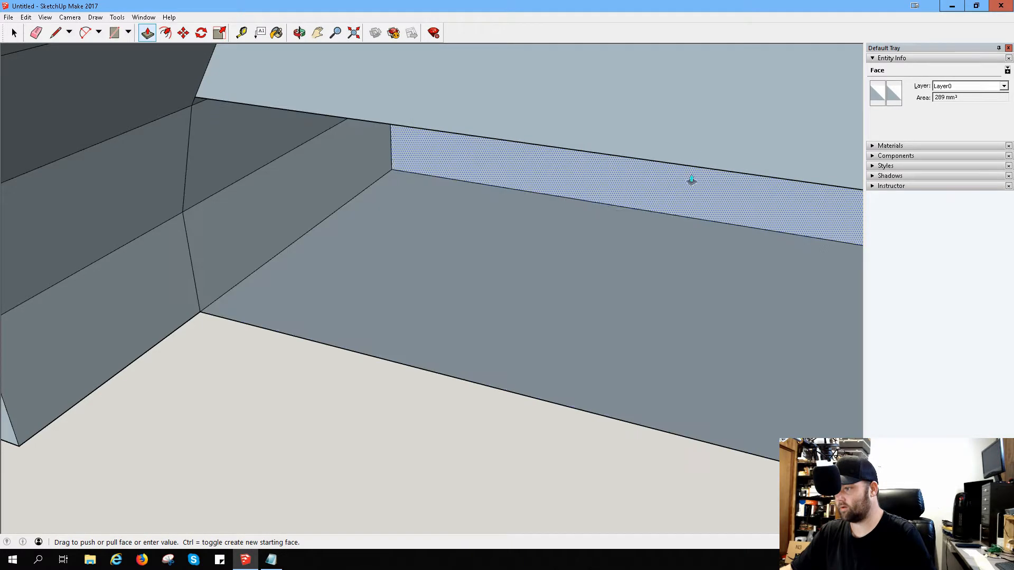
{"action": "left_click", "coordinate": [686, 179]}
{"action": "left_click", "coordinate": [625, 142]}
{"action": "left_click", "coordinate": [668, 145]}
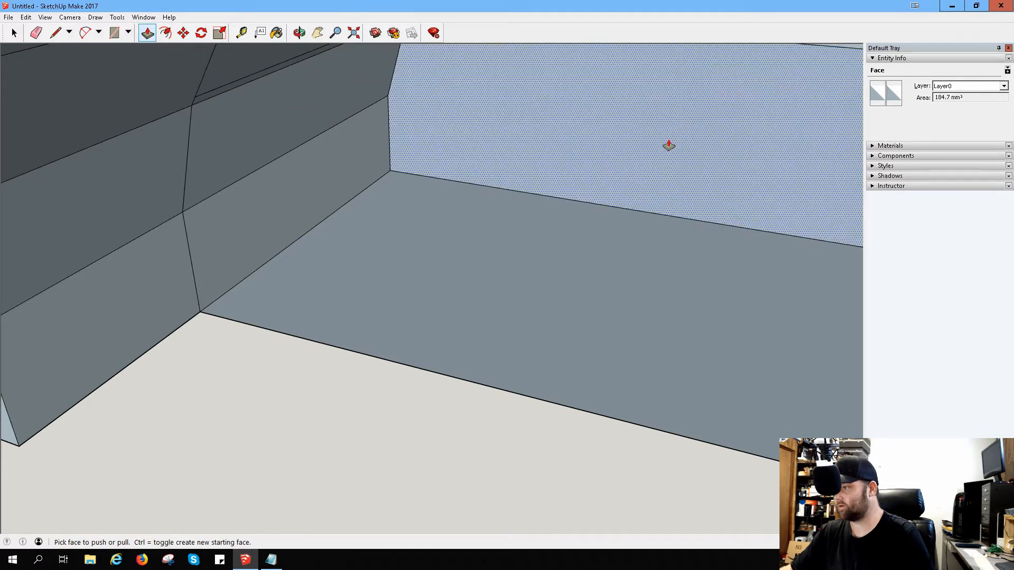
{"action": "scroll", "coordinate": [666, 153], "scroll_direction": "up", "scroll_amount": 5}
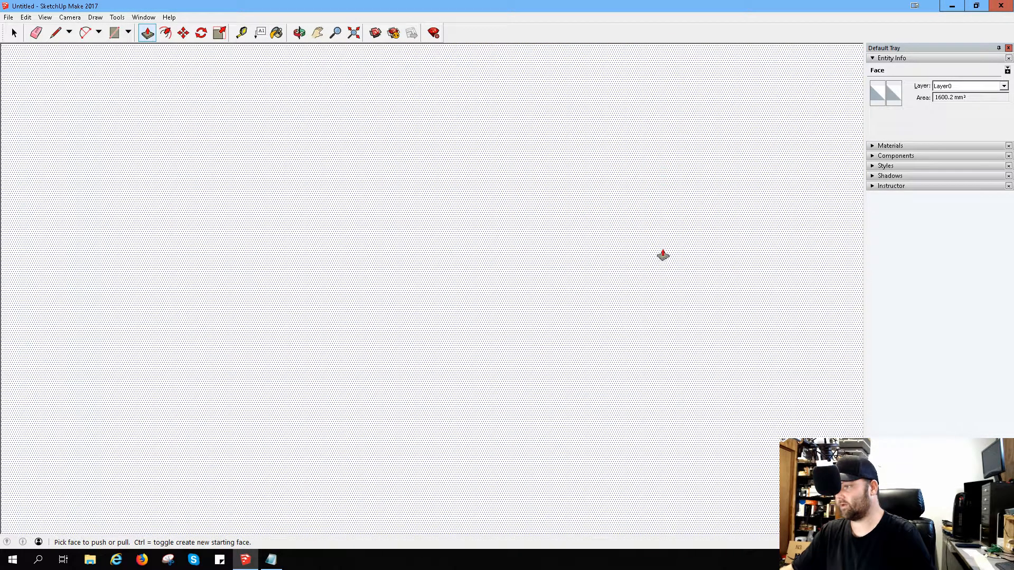
{"action": "scroll", "coordinate": [655, 250], "scroll_direction": "up", "scroll_amount": 2}
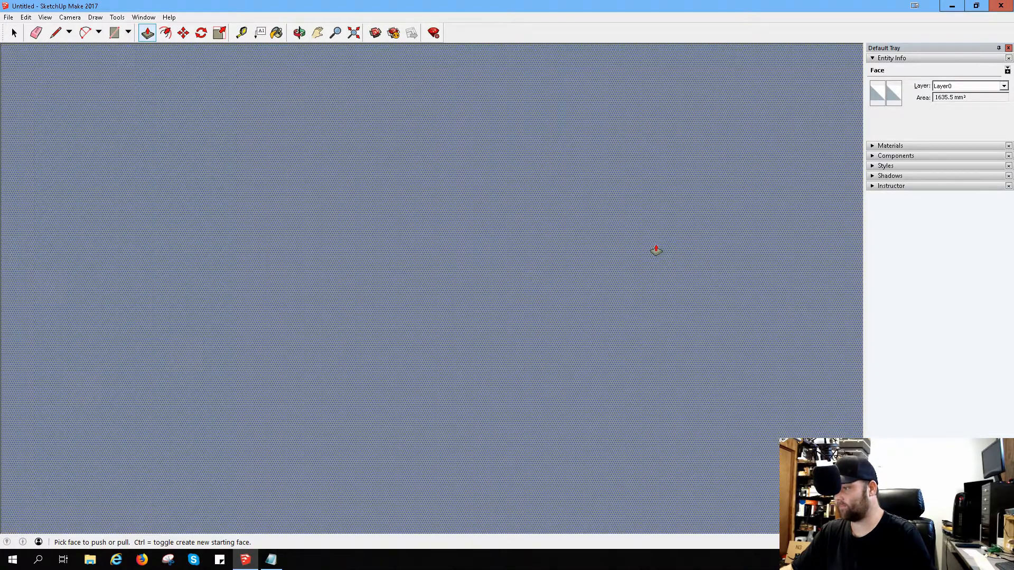
{"action": "scroll", "coordinate": [636, 270], "scroll_direction": "down", "scroll_amount": 5}
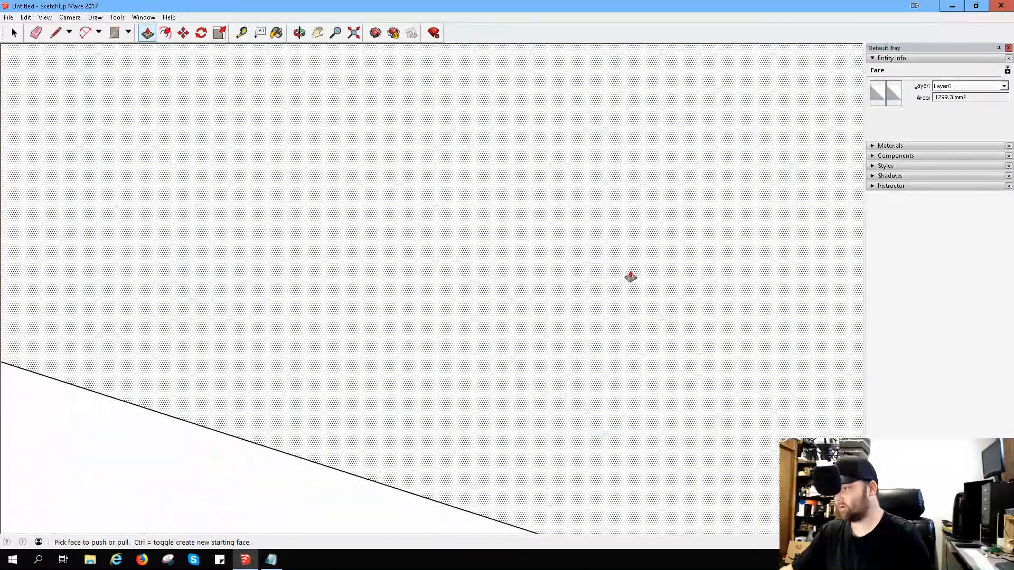
{"action": "scroll", "coordinate": [608, 282], "scroll_direction": "up", "scroll_amount": 3}
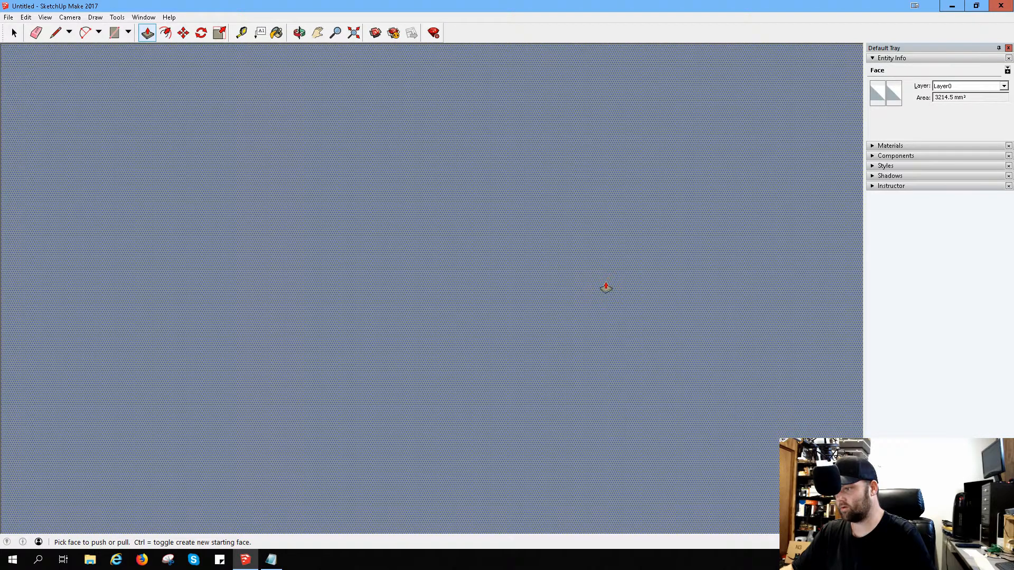
{"action": "scroll", "coordinate": [605, 287], "scroll_direction": "down", "scroll_amount": 5}
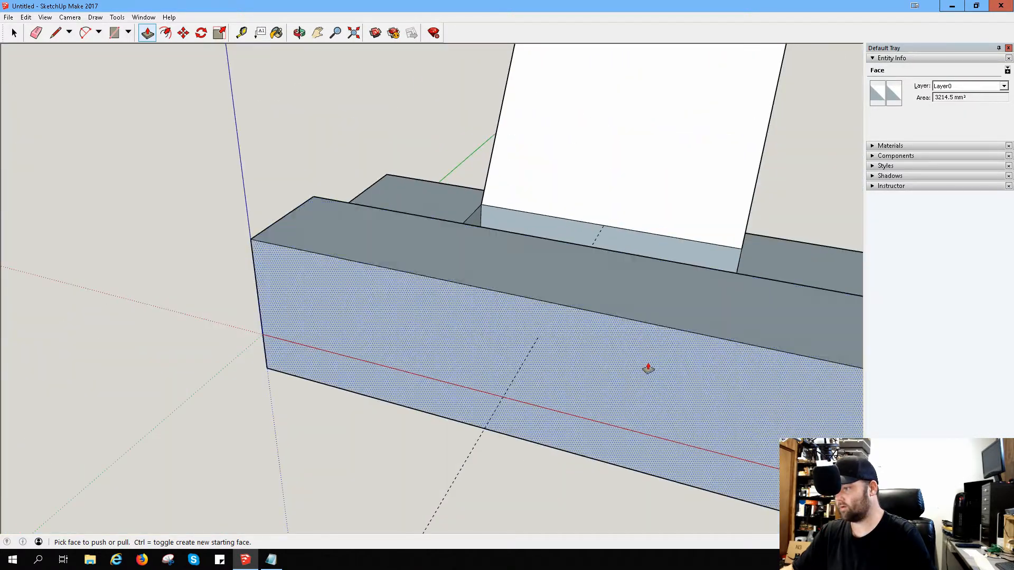
Step: Extend the two wall faces on either side of the arched section until they are flush with its rear face under the sloped block
{"action": "middle_click_drag", "start_coordinate": [648, 369], "coordinate": [688, 147]}
{"action": "scroll", "coordinate": [649, 288], "scroll_direction": "up", "scroll_amount": 4}
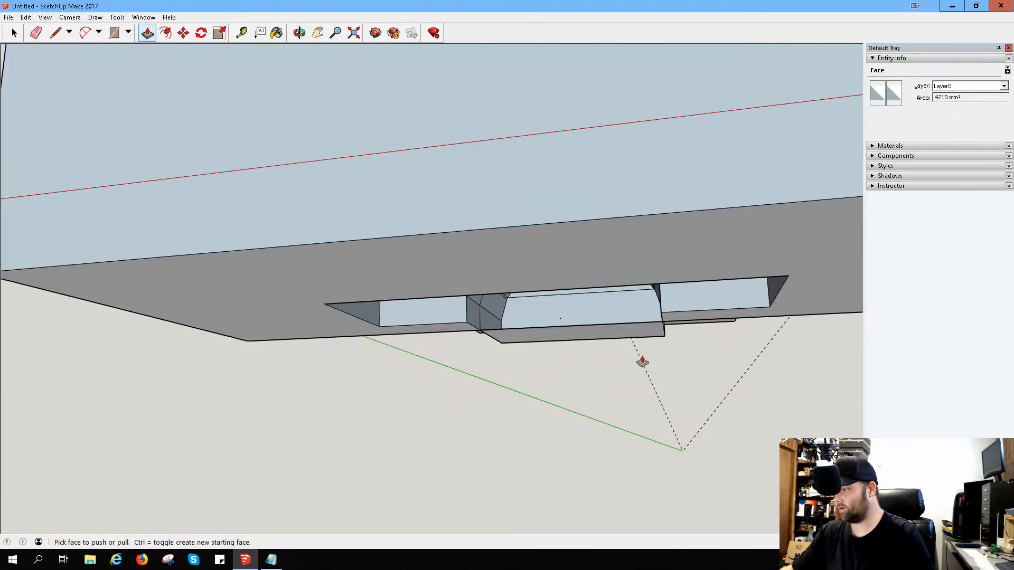
{"action": "middle_click_drag", "start_coordinate": [642, 362], "coordinate": [630, 328]}
{"action": "left_click_drag", "start_coordinate": [586, 318], "coordinate": [621, 344]}
{"action": "middle_click_drag", "start_coordinate": [621, 344], "coordinate": [535, 369]}
{"action": "left_click_drag", "start_coordinate": [569, 324], "coordinate": [724, 344]}
{"action": "middle_click_drag", "start_coordinate": [723, 345], "coordinate": [161, 378]}
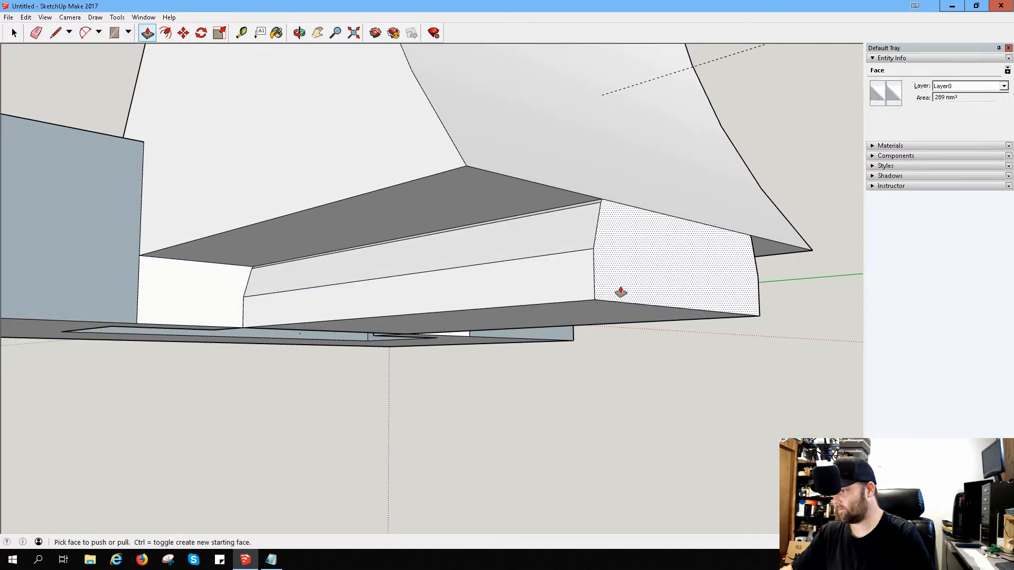
{"action": "left_click", "coordinate": [211, 301]}
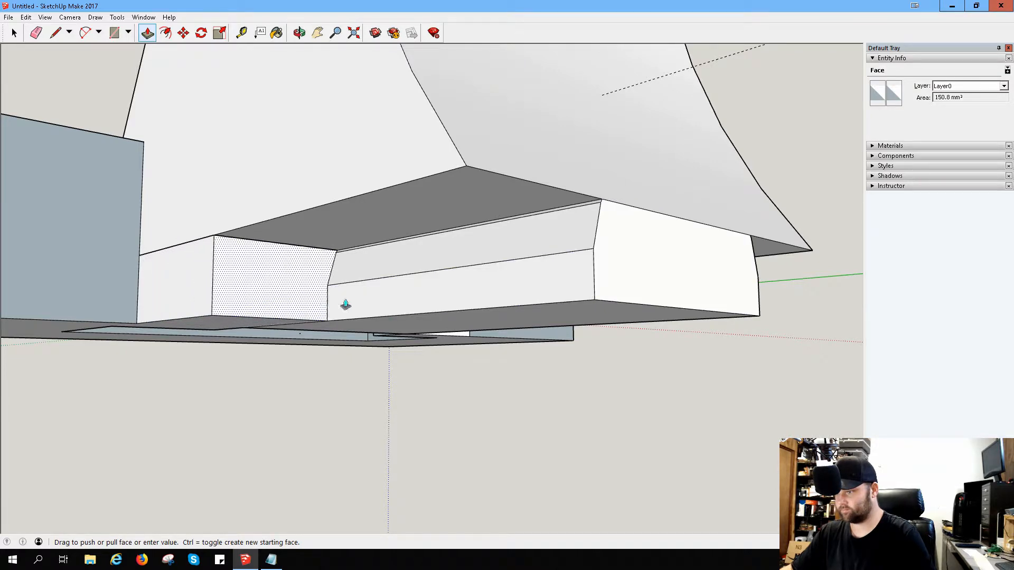
{"action": "left_click", "coordinate": [564, 333]}
{"action": "middle_click_drag", "start_coordinate": [828, 334], "coordinate": [433, 298]}
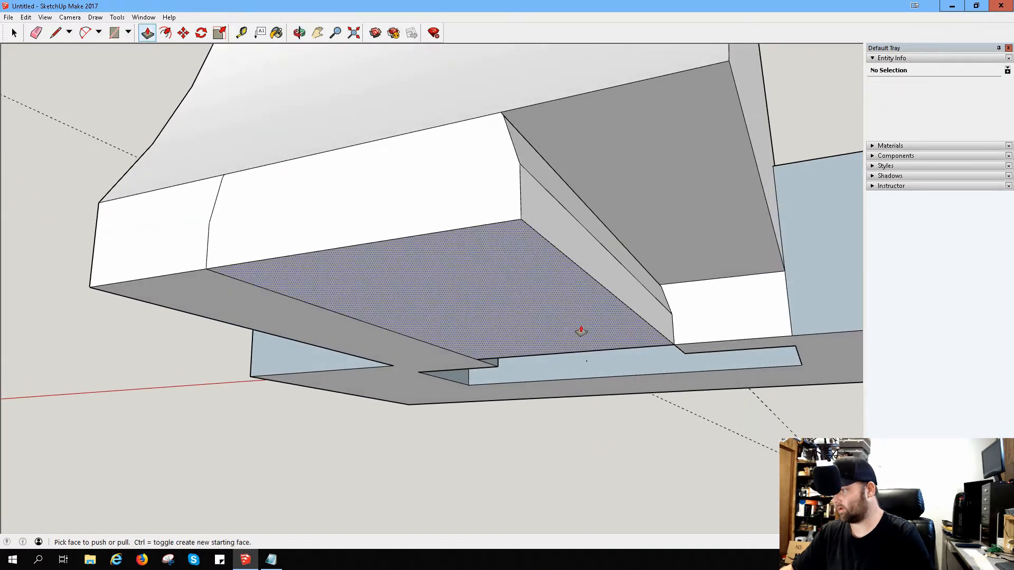
{"action": "left_click", "coordinate": [712, 323]}
{"action": "left_click", "coordinate": [538, 227]}
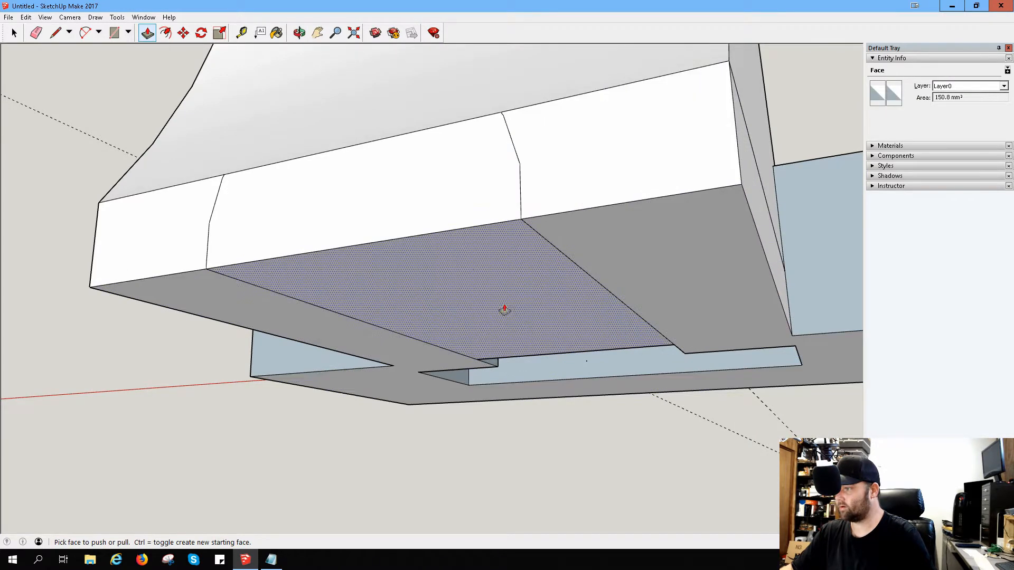
Step: Erase the middle section's bottom face, its rear face and the stray edge across the opening, leaving an open passage under the sloped block
{"action": "mouse_move", "coordinate": [504, 310]}
{"action": "middle_mouse_down"}
{"action": "mouse_move", "coordinate": [453, 294]}
{"action": "mouse_move", "coordinate": [507, 290]}
{"action": "mouse_move", "coordinate": [486, 267]}
{"action": "middle_mouse_up"}
{"action": "right_click", "coordinate": [490, 265]}
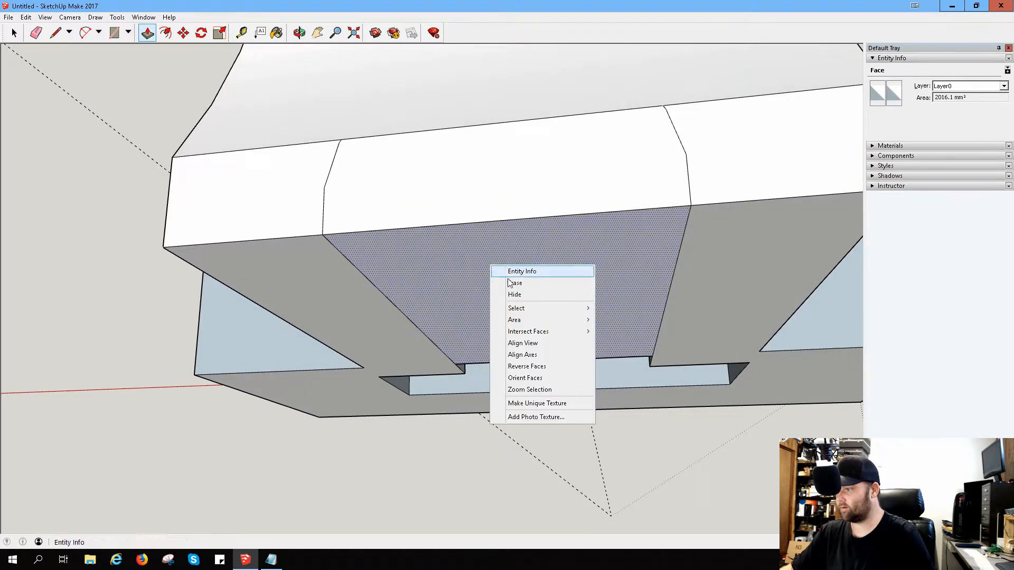
{"action": "left_click", "coordinate": [511, 283]}
{"action": "right_click", "coordinate": [484, 218]}
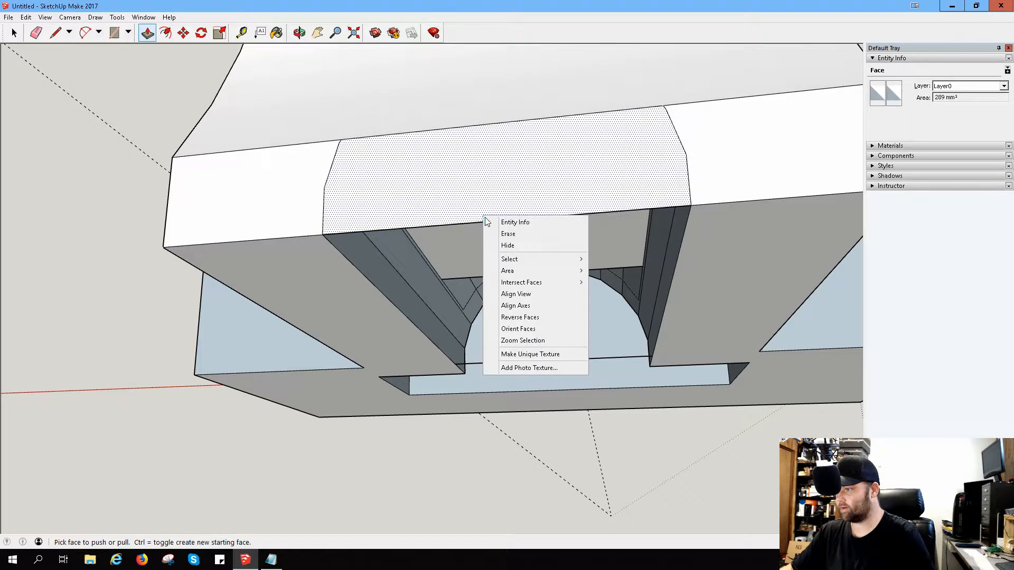
{"action": "left_click", "coordinate": [511, 233]}
{"action": "middle_click_drag", "start_coordinate": [540, 277], "coordinate": [559, 357]}
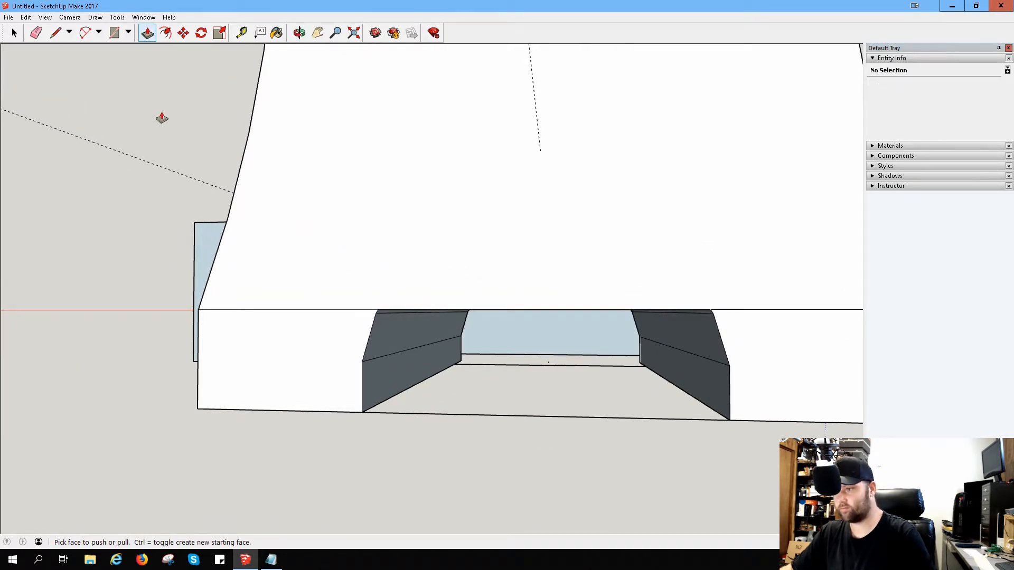
{"action": "left_click", "coordinate": [36, 33]}
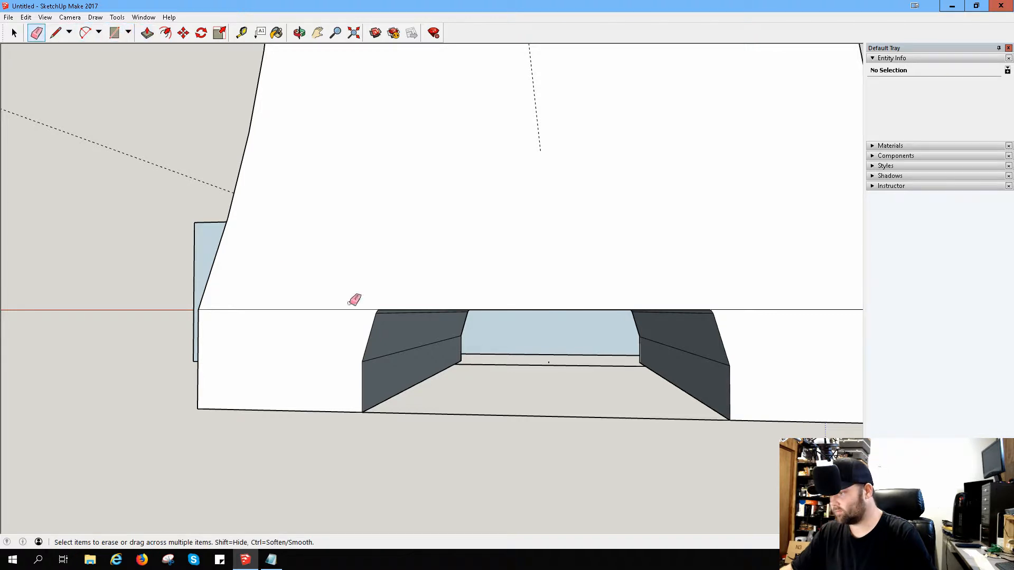
{"action": "left_click_drag", "start_coordinate": [507, 369], "coordinate": [547, 363]}
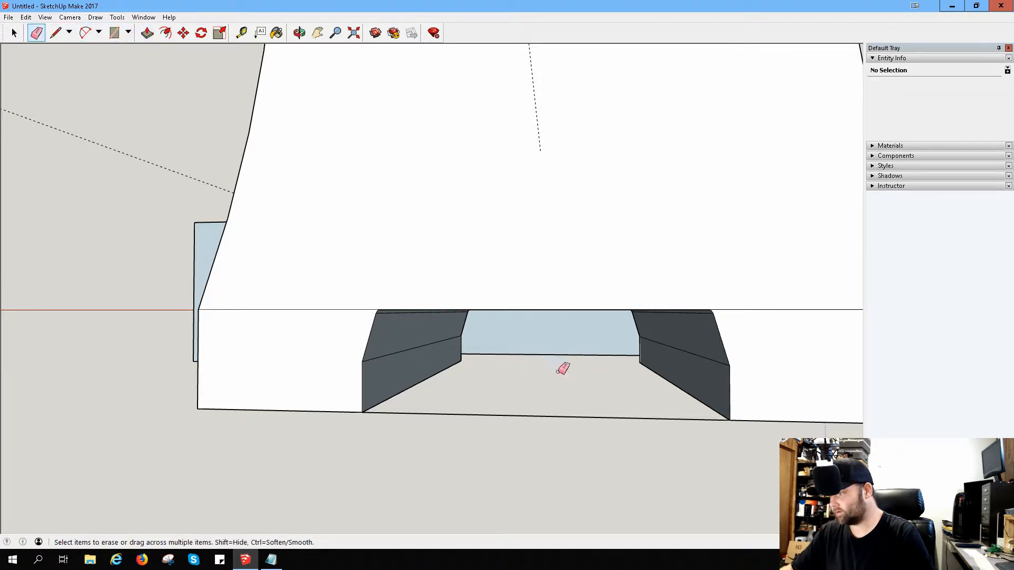
Step: Try to push the half-round face inside the passage back through the rear of the sloped block
{"action": "middle_click_drag", "start_coordinate": [595, 425], "coordinate": [27, 242]}
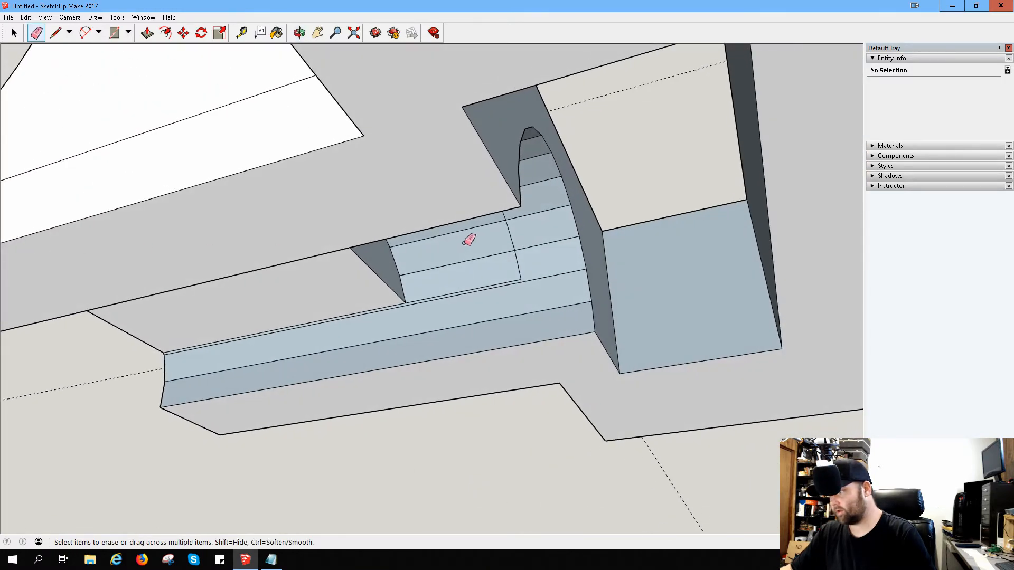
{"action": "mouse_move", "coordinate": [468, 236]}
{"action": "middle_mouse_down"}
{"action": "mouse_move", "coordinate": [297, 255]}
{"action": "mouse_move", "coordinate": [262, 249]}
{"action": "middle_mouse_up"}
{"action": "middle_click_drag", "start_coordinate": [351, 239], "coordinate": [253, 266]}
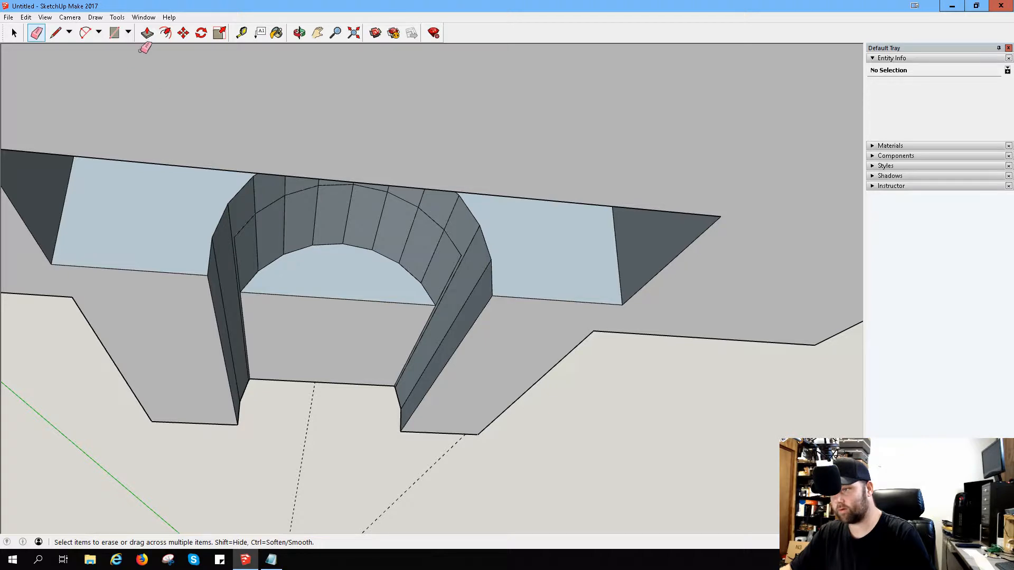
{"action": "left_click", "coordinate": [147, 33]}
{"action": "left_click_drag", "start_coordinate": [292, 285], "coordinate": [300, 380]}
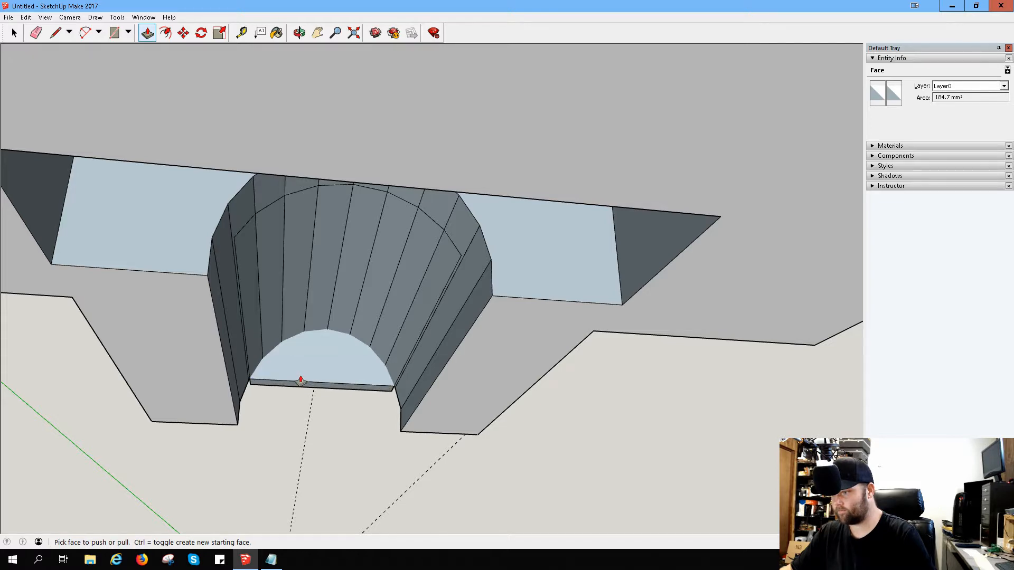
Step: Try to push the protruding arched end back to the sloped block's lower rear edge and erase its end face
{"action": "middle_click_drag", "start_coordinate": [301, 381], "coordinate": [541, 380]}
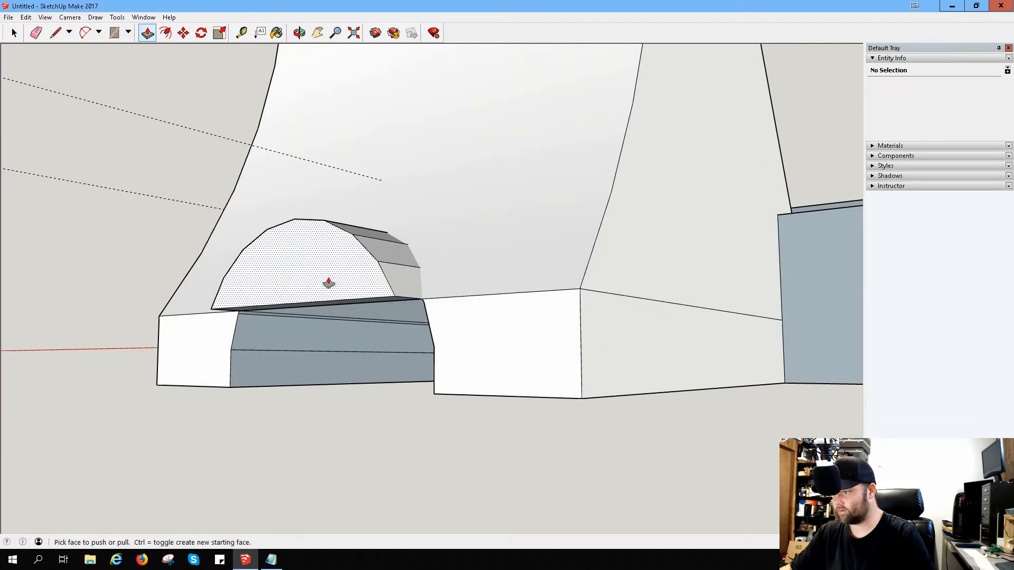
{"action": "mouse_move", "coordinate": [329, 283]}
{"action": "left_mouse_down"}
{"action": "mouse_move", "coordinate": [373, 285]}
{"action": "mouse_move", "coordinate": [360, 292]}
{"action": "left_mouse_up"}
{"action": "right_click", "coordinate": [361, 290]}
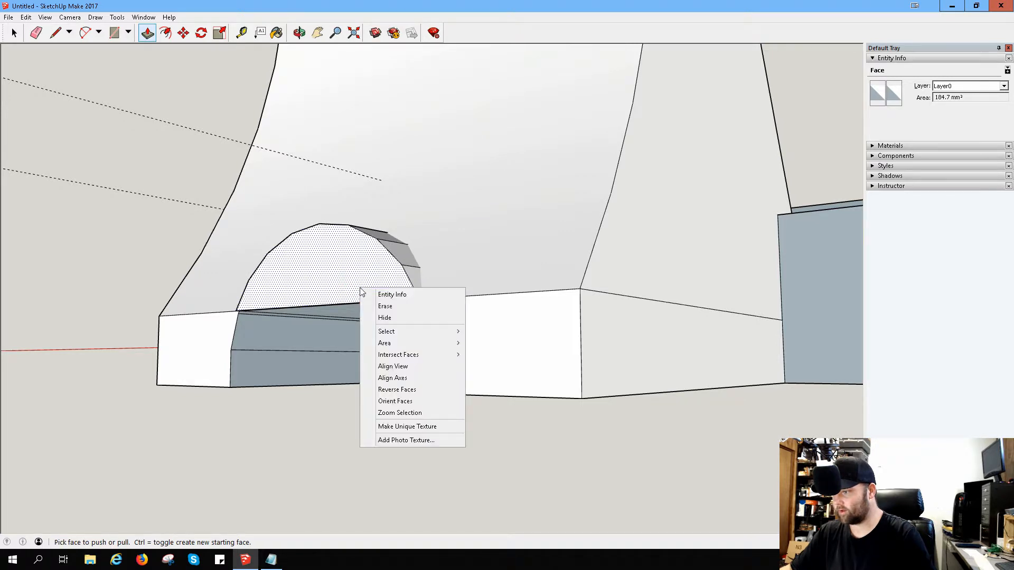
{"action": "left_click", "coordinate": [375, 306]}
{"action": "middle_click_drag", "start_coordinate": [377, 311], "coordinate": [433, 306]}
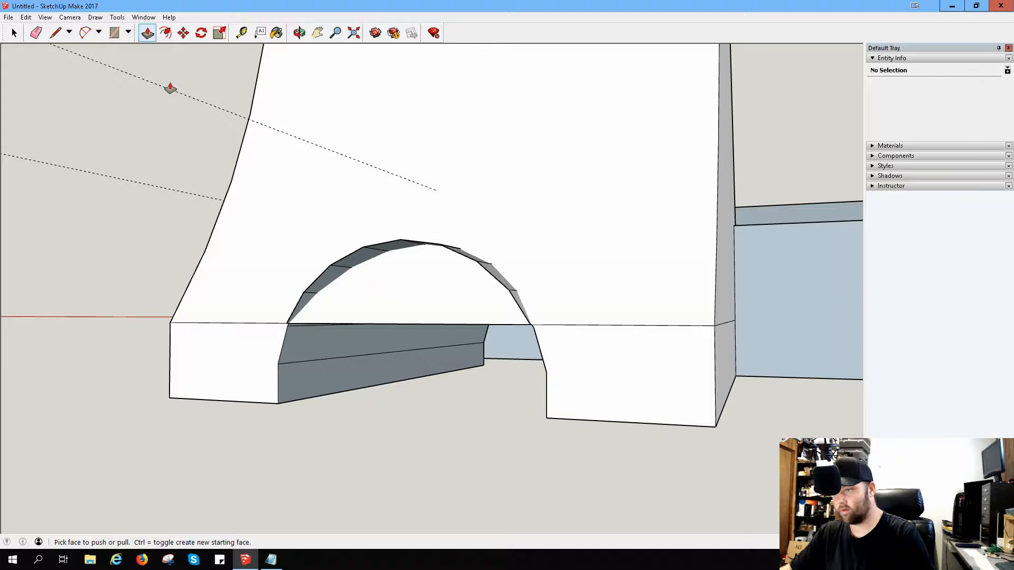
Step: Try to erase the straight edge across the base of the arch on the block's curved back
{"action": "left_click", "coordinate": [36, 33]}
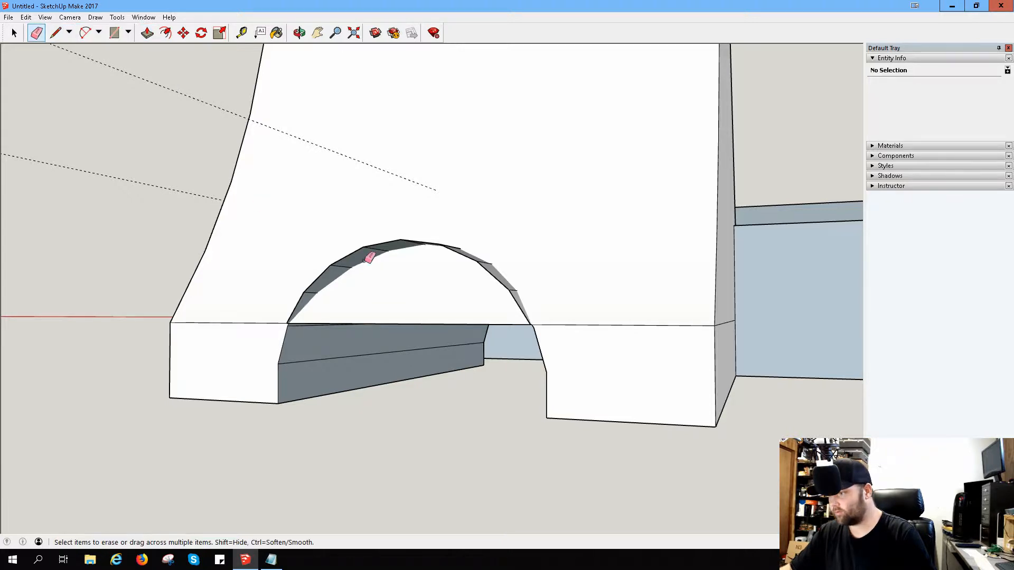
{"action": "left_click", "coordinate": [439, 322]}
{"action": "mouse_move", "coordinate": [486, 286]}
{"action": "middle_mouse_down"}
{"action": "mouse_move", "coordinate": [514, 290]}
{"action": "mouse_move", "coordinate": [571, 391]}
{"action": "mouse_move", "coordinate": [528, 326]}
{"action": "mouse_move", "coordinate": [475, 292]}
{"action": "middle_mouse_up"}
{"action": "left_click", "coordinate": [566, 366]}
{"action": "mouse_move", "coordinate": [378, 237]}
{"action": "middle_mouse_down"}
{"action": "mouse_move", "coordinate": [396, 242]}
{"action": "mouse_move", "coordinate": [354, 197]}
{"action": "middle_mouse_up"}
Step: Undo the recent erasures and pushes on the arched end at the sloped block's rear
{"action": "left_click", "coordinate": [56, 33]}
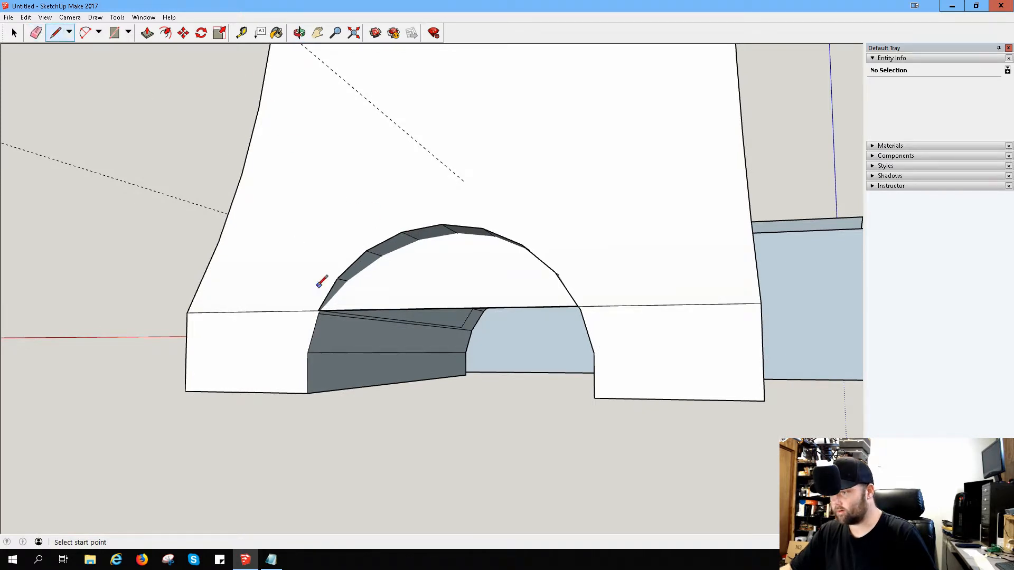
{"action": "scroll", "coordinate": [327, 309], "scroll_direction": "up", "scroll_amount": 5}
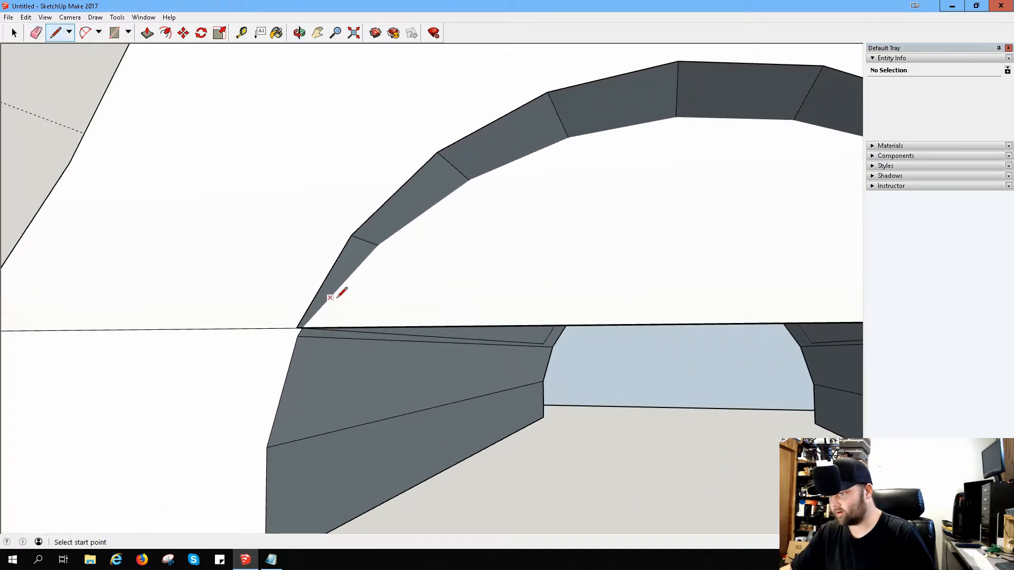
{"action": "middle_click_drag", "start_coordinate": [335, 290], "coordinate": [189, 280]}
{"action": "key", "text": "ctrl+z"}
{"action": "key", "text": "ctrl+z"}
{"action": "key", "text": "ctrl+z"}
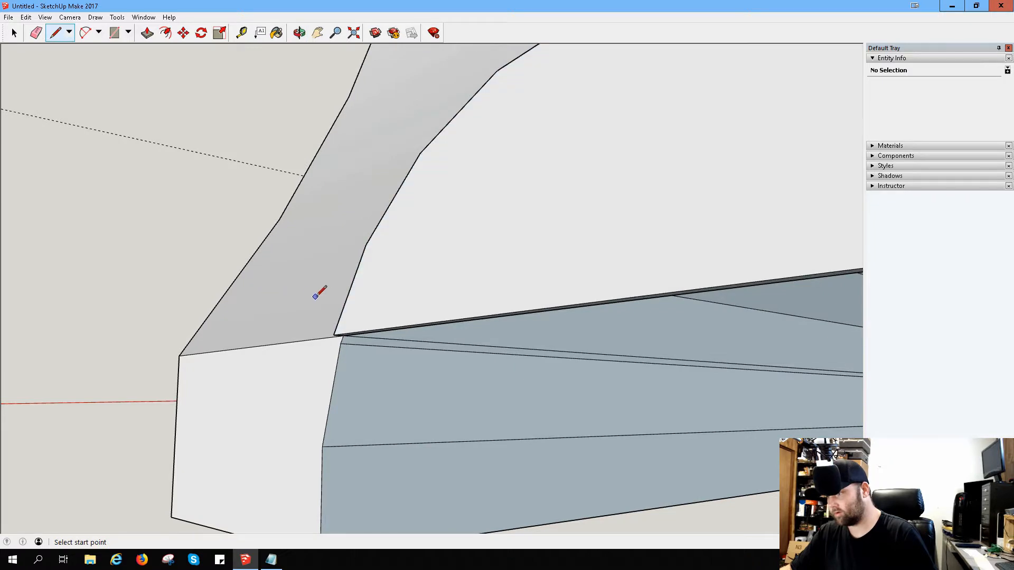
Step: Examine the inside of the arched passage, from its half-round end face to the block's rear edge
{"action": "middle_click_drag", "start_coordinate": [426, 311], "coordinate": [294, 378]}
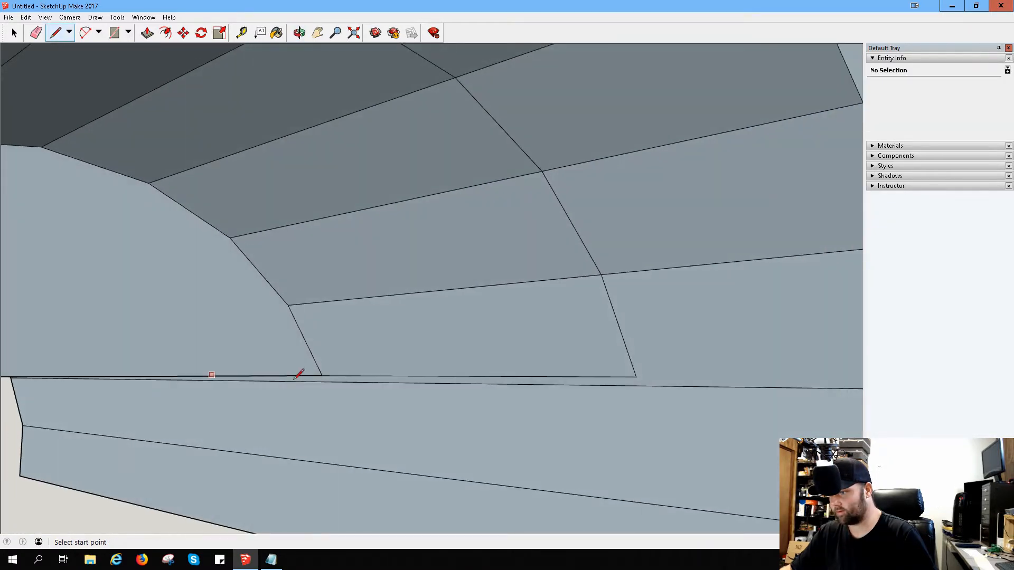
{"action": "scroll", "coordinate": [383, 291], "scroll_direction": "down", "scroll_amount": 3}
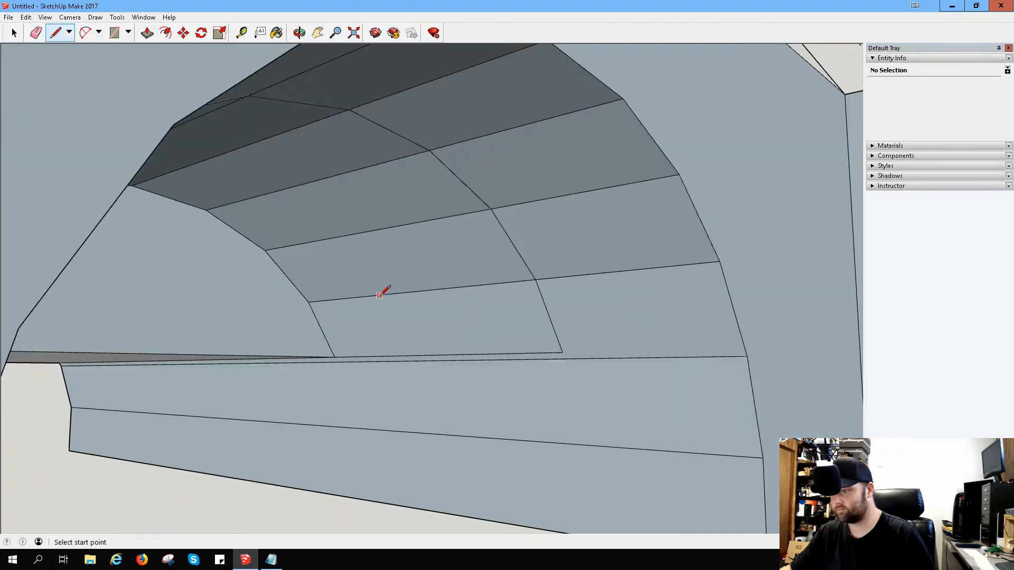
{"action": "middle_click_drag", "start_coordinate": [384, 299], "coordinate": [317, 302]}
{"action": "middle_click_drag", "start_coordinate": [321, 295], "coordinate": [345, 288]}
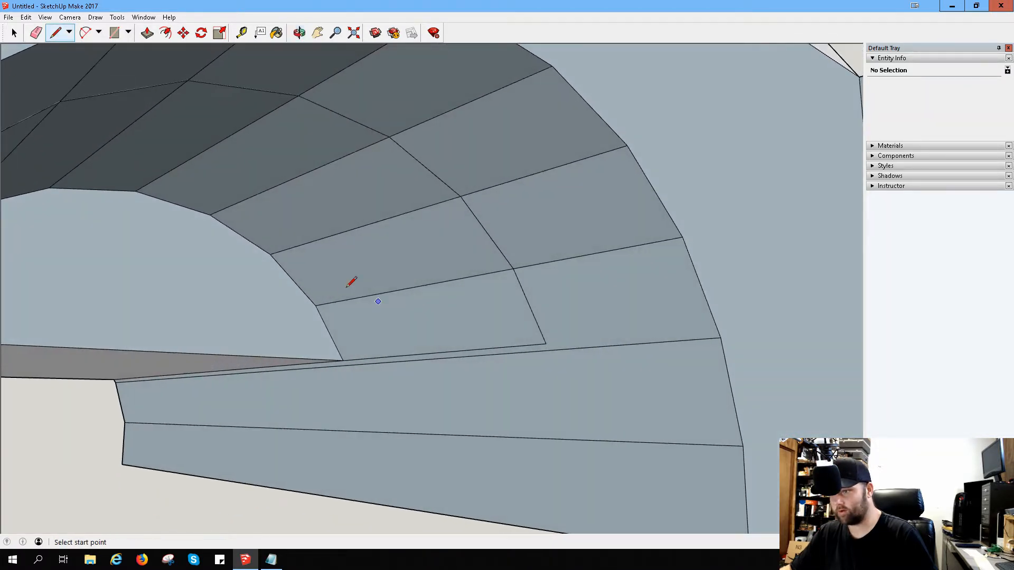
{"action": "scroll", "coordinate": [359, 297], "scroll_direction": "down", "scroll_amount": 2}
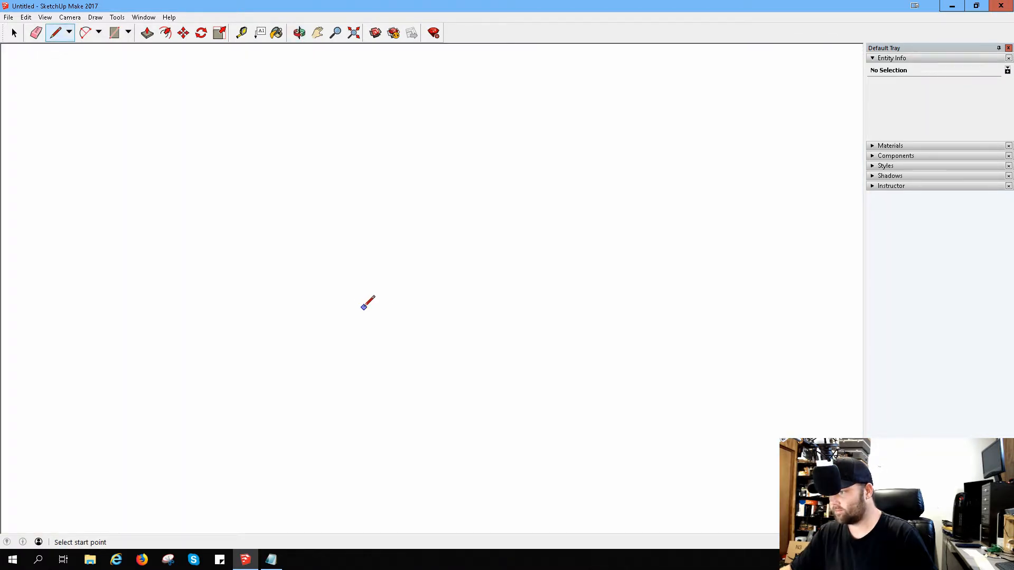
{"action": "middle_click_drag", "start_coordinate": [364, 306], "coordinate": [462, 306]}
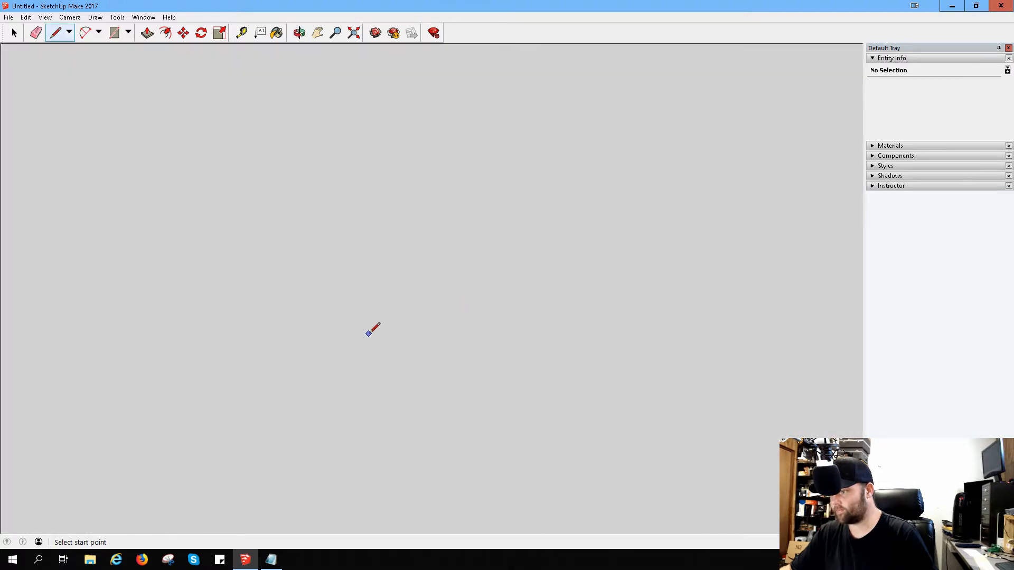
Step: Examine the arched passage from the rear and underside of the sloped block
{"action": "middle_click_drag", "start_coordinate": [372, 311], "coordinate": [483, 362]}
{"action": "scroll", "coordinate": [484, 356], "scroll_direction": "down", "scroll_amount": 5}
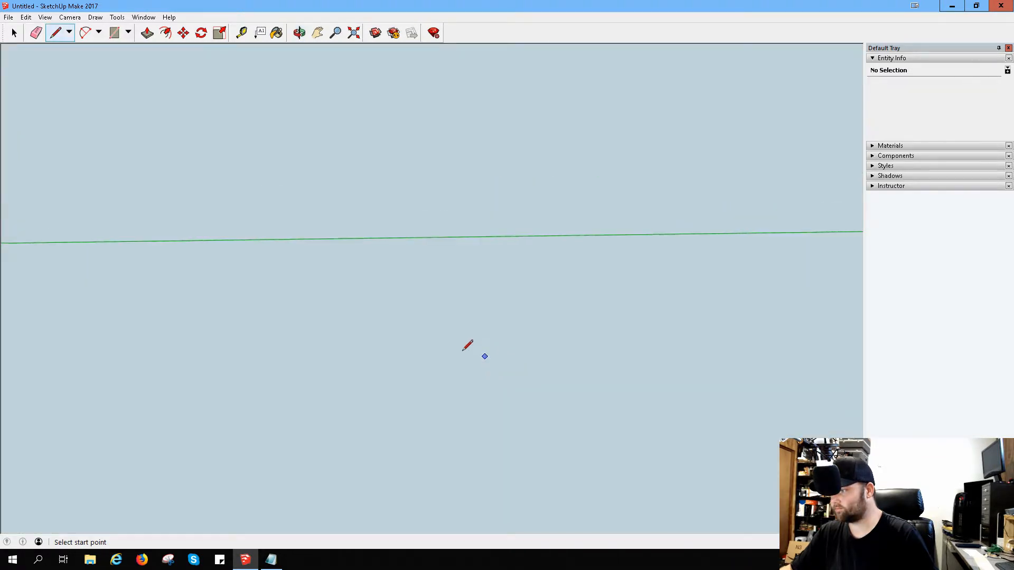
{"action": "scroll", "coordinate": [409, 345], "scroll_direction": "down", "scroll_amount": 1}
{"action": "scroll", "coordinate": [410, 345], "scroll_direction": "down", "scroll_amount": 5}
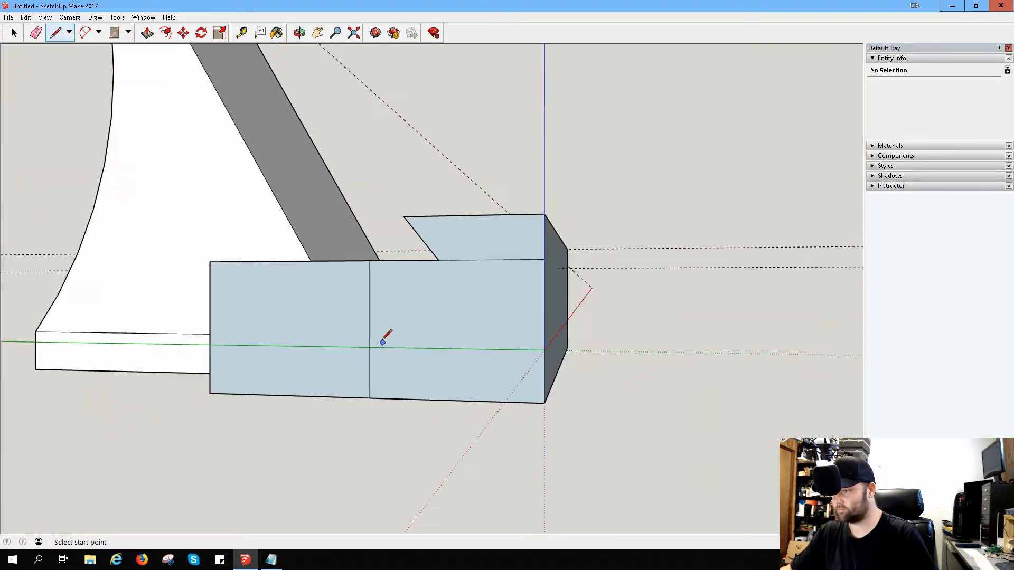
{"action": "middle_click_drag", "start_coordinate": [243, 329], "coordinate": [693, 284]}
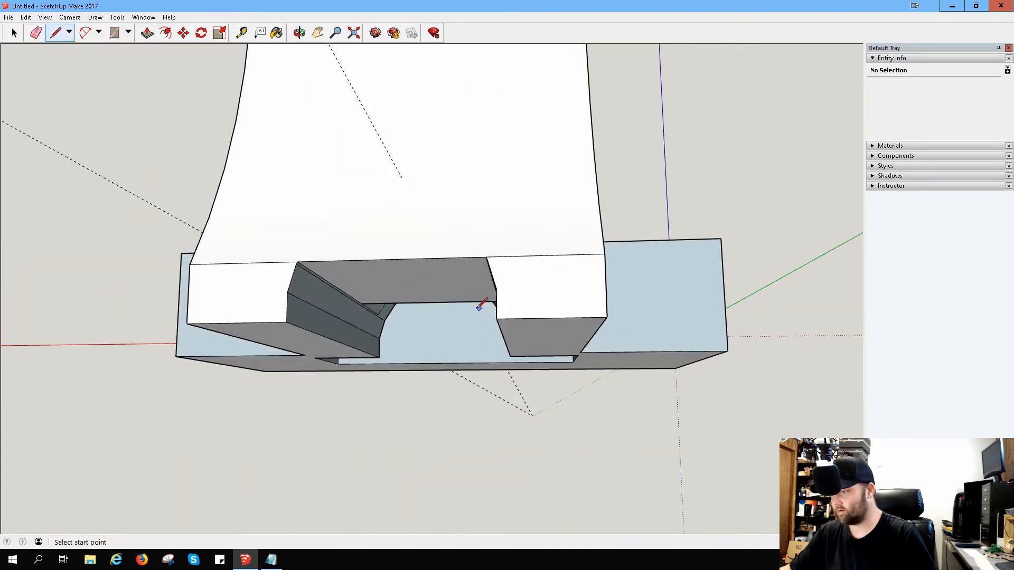
{"action": "middle_click_drag", "start_coordinate": [488, 304], "coordinate": [460, 284]}
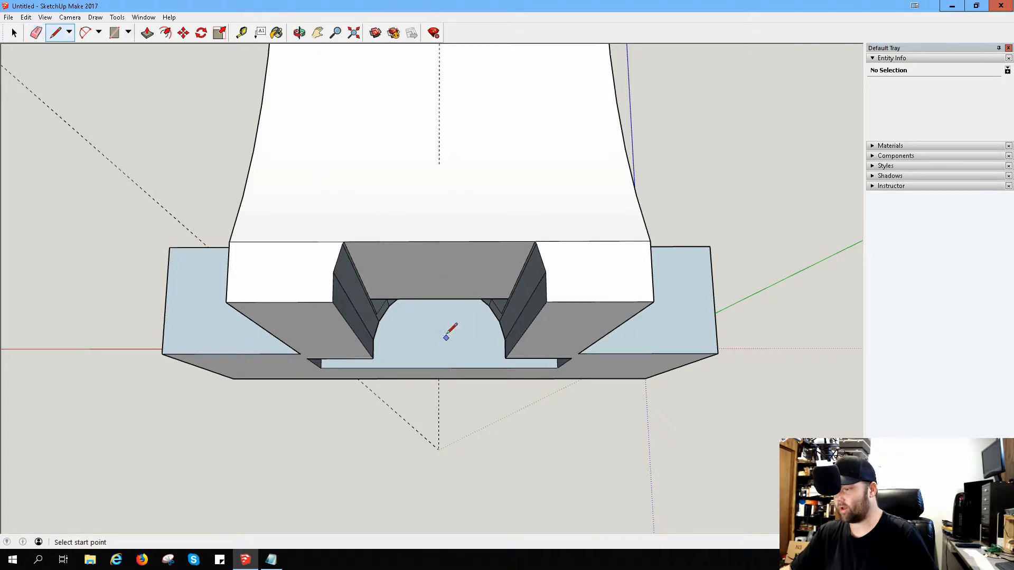
{"action": "middle_click_drag", "start_coordinate": [459, 342], "coordinate": [430, 217]}
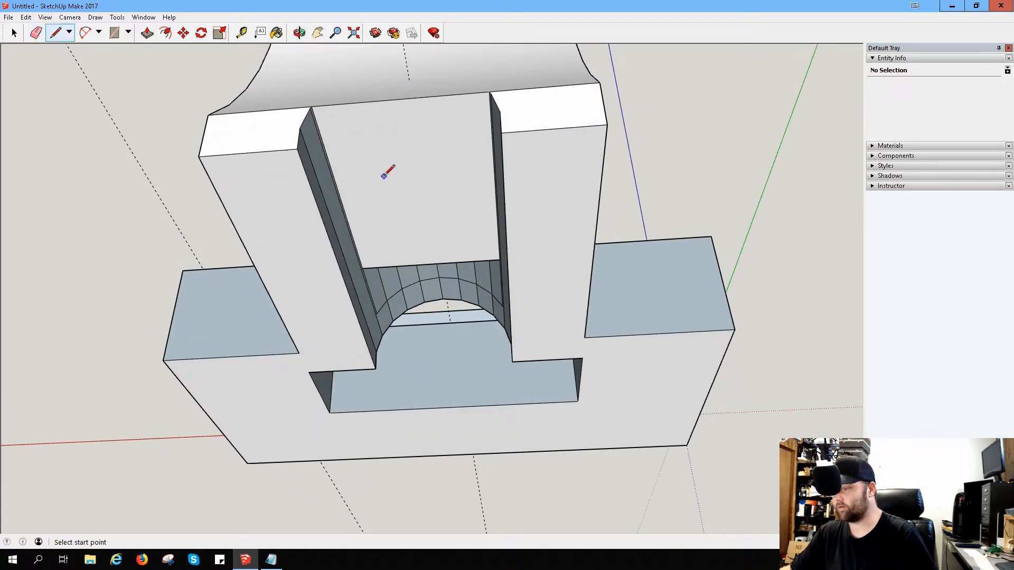
{"action": "middle_click_drag", "start_coordinate": [436, 195], "coordinate": [874, 406]}
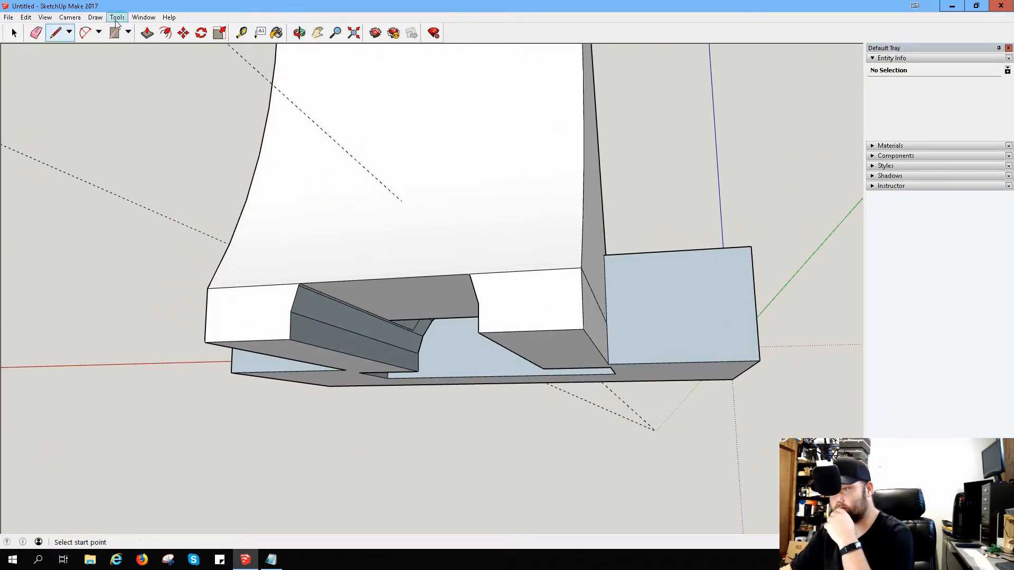
Step: Measure the height of the sloped block's lower rear face from its upper edge
{"action": "left_click", "coordinate": [243, 40]}
{"action": "left_click", "coordinate": [252, 286]}
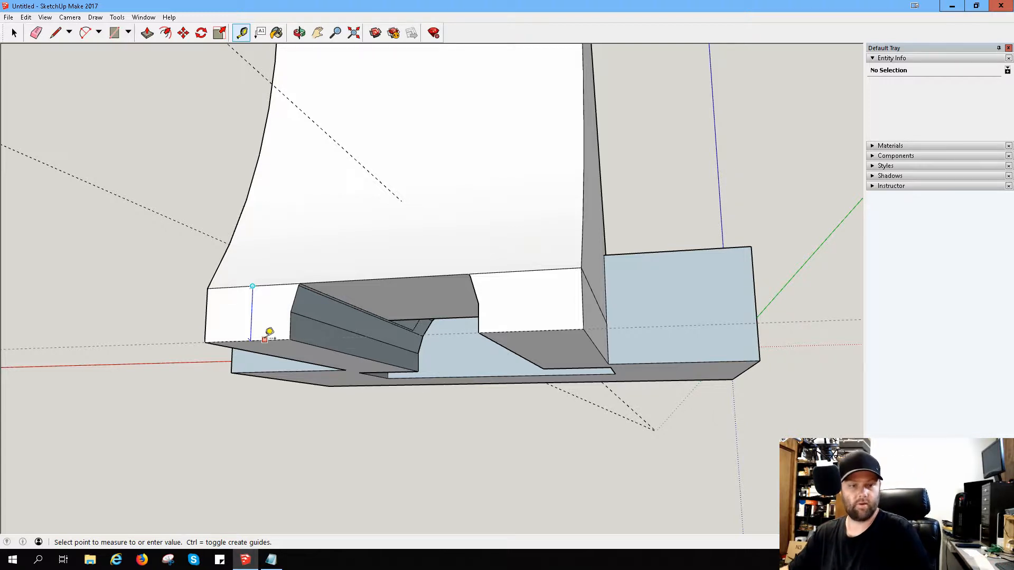
Step: Push the half-round end face inside the arched passage forward to the seam running across the arch's facets
{"action": "middle_click_drag", "start_coordinate": [422, 324], "coordinate": [324, 424]}
{"action": "scroll", "coordinate": [324, 424], "scroll_direction": "up", "scroll_amount": 3}
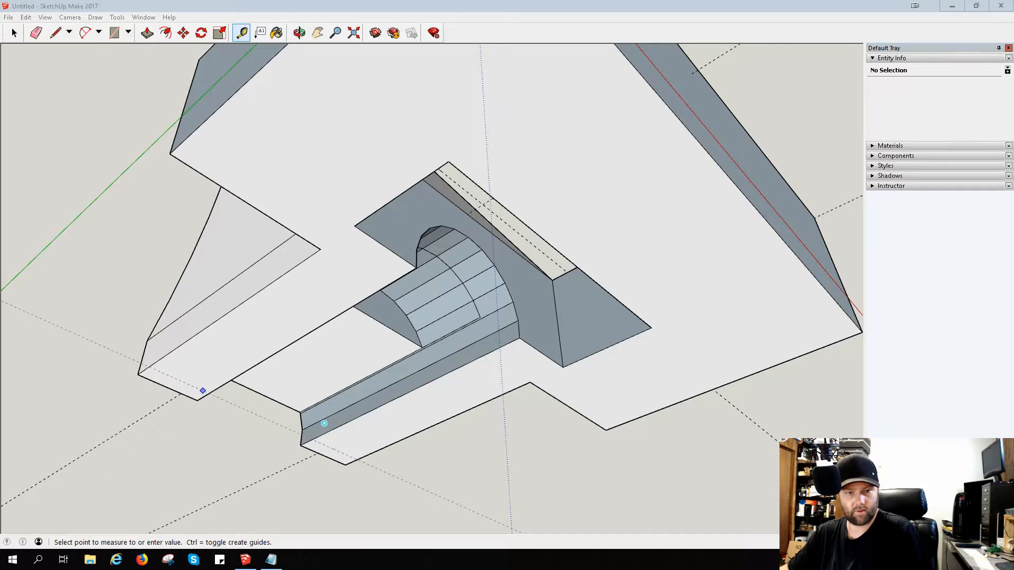
{"action": "middle_click_drag", "start_coordinate": [310, 256], "coordinate": [347, 333]}
{"action": "scroll", "coordinate": [395, 316], "scroll_direction": "up", "scroll_amount": 5}
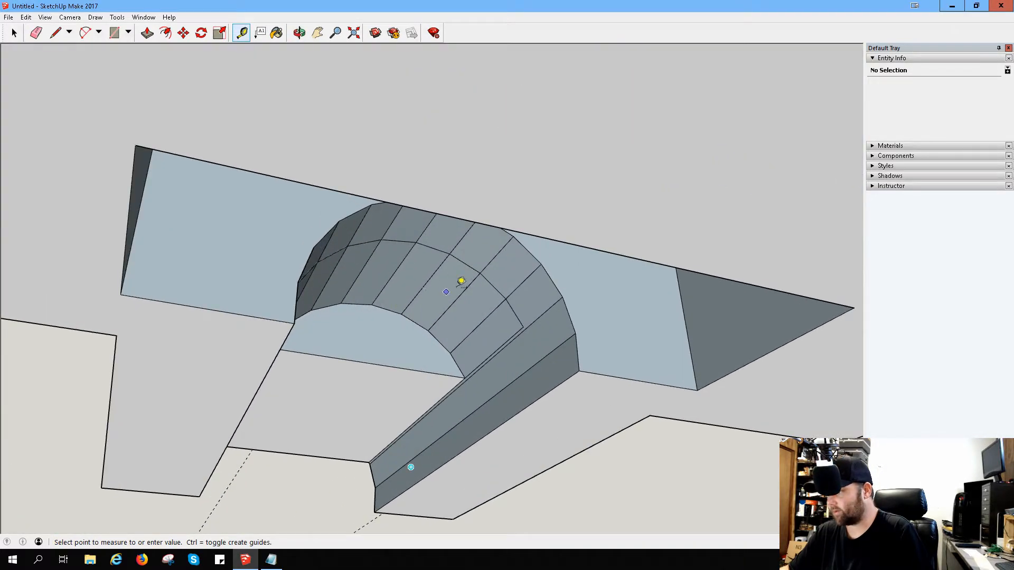
{"action": "left_click", "coordinate": [147, 33]}
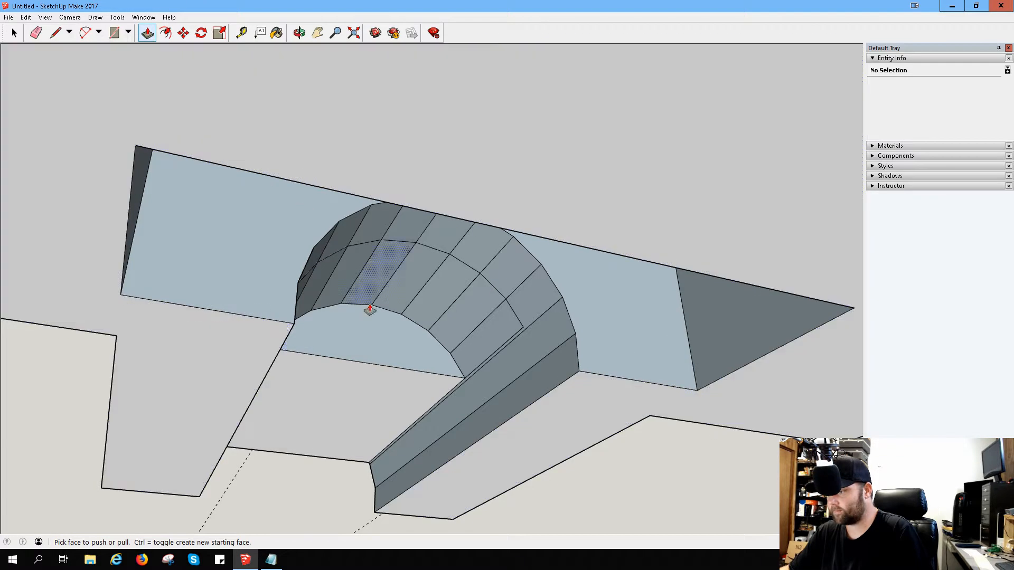
{"action": "left_click", "coordinate": [373, 349]}
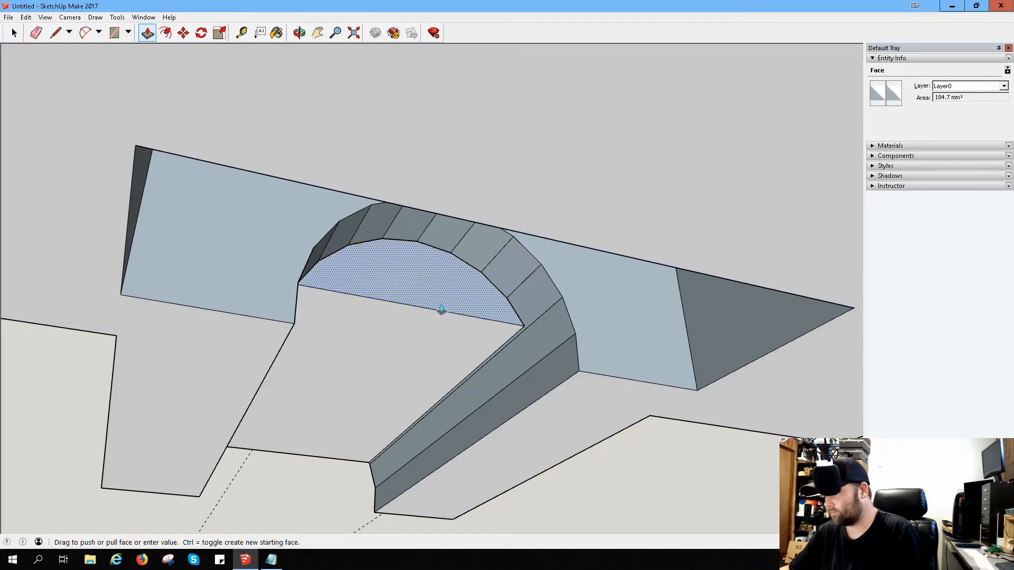
{"action": "left_click", "coordinate": [441, 311]}
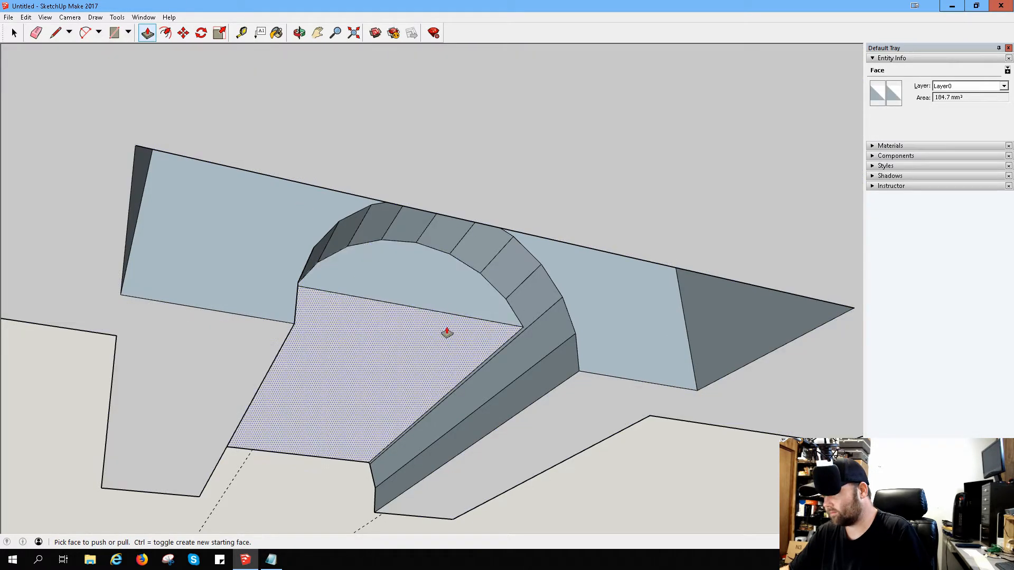
Step: Draw lines from both base corners of the half-round end face to the arch's front rim, and retrace one facet edge
{"action": "middle_click_drag", "start_coordinate": [427, 344], "coordinate": [253, 226]}
{"action": "scroll", "coordinate": [277, 251], "scroll_direction": "up", "scroll_amount": 2}
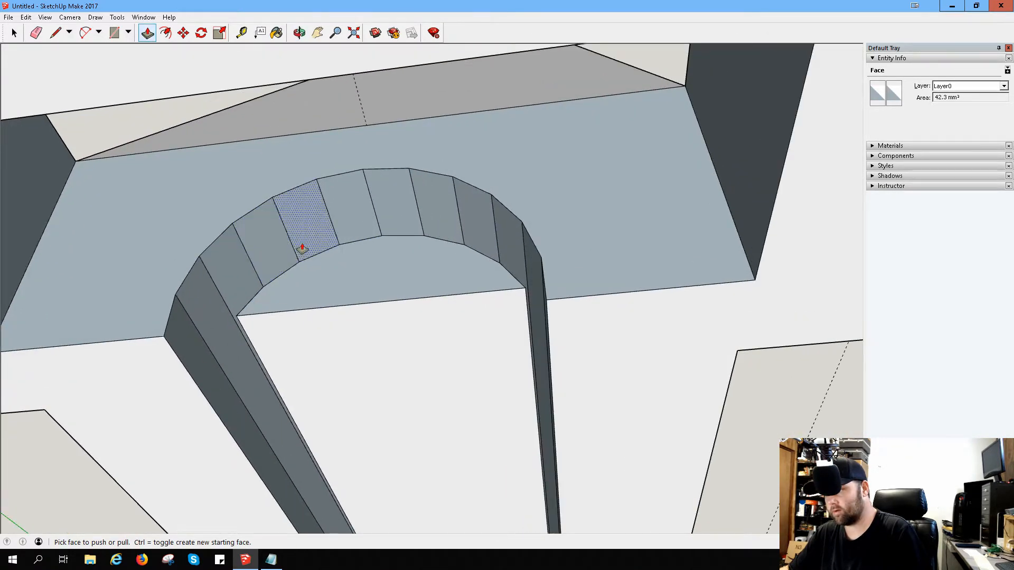
{"action": "left_click", "coordinate": [55, 32]}
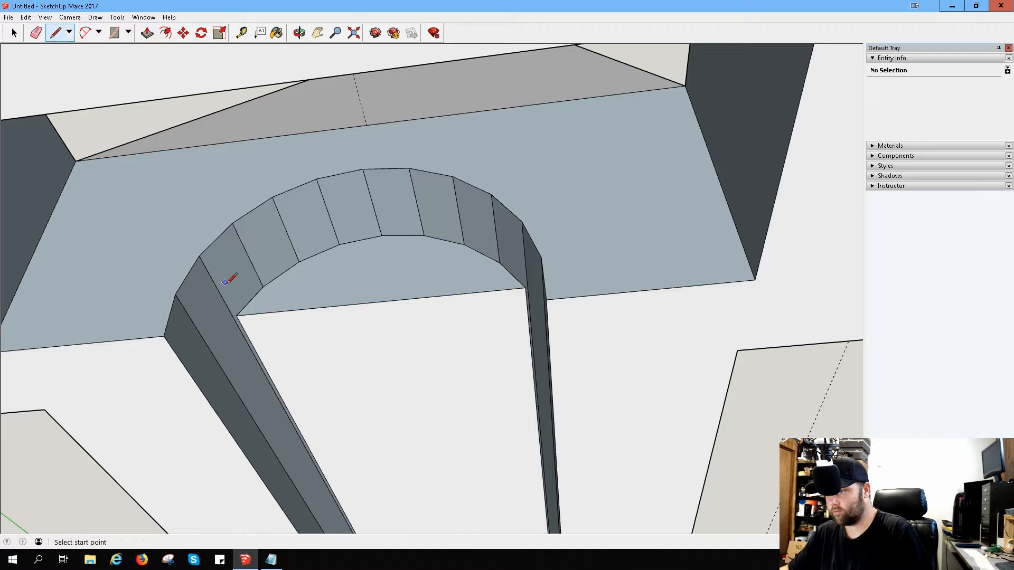
{"action": "left_click", "coordinate": [237, 315]}
{"action": "left_click", "coordinate": [201, 257]}
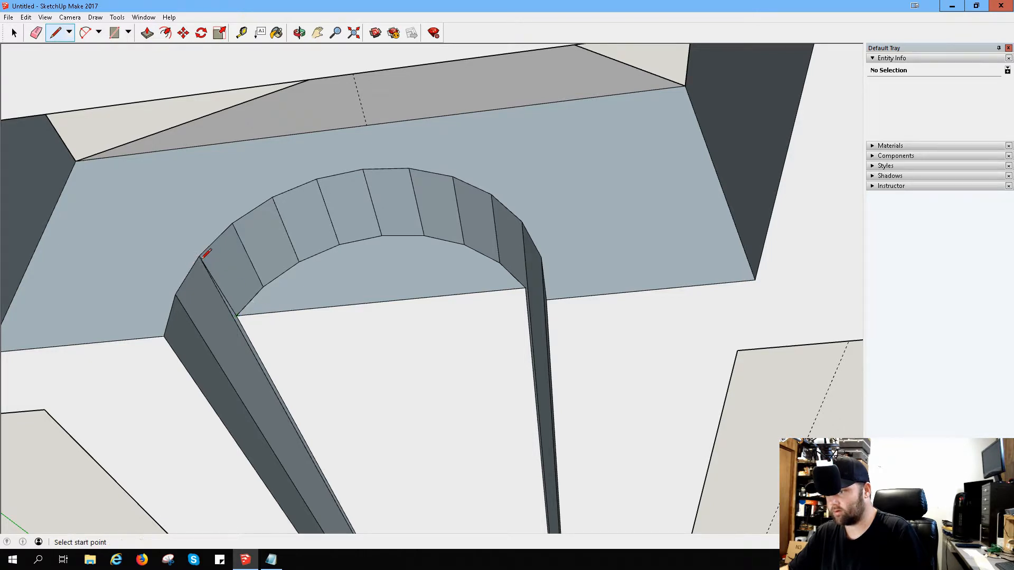
{"action": "left_click", "coordinate": [262, 287]}
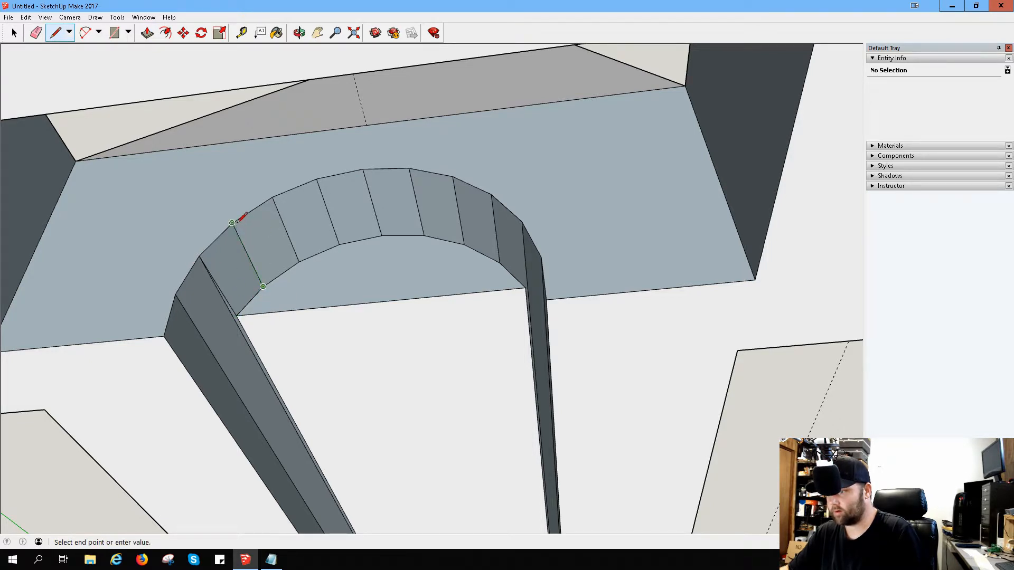
{"action": "left_click", "coordinate": [234, 224]}
{"action": "middle_click_drag", "start_coordinate": [263, 286], "coordinate": [395, 248]}
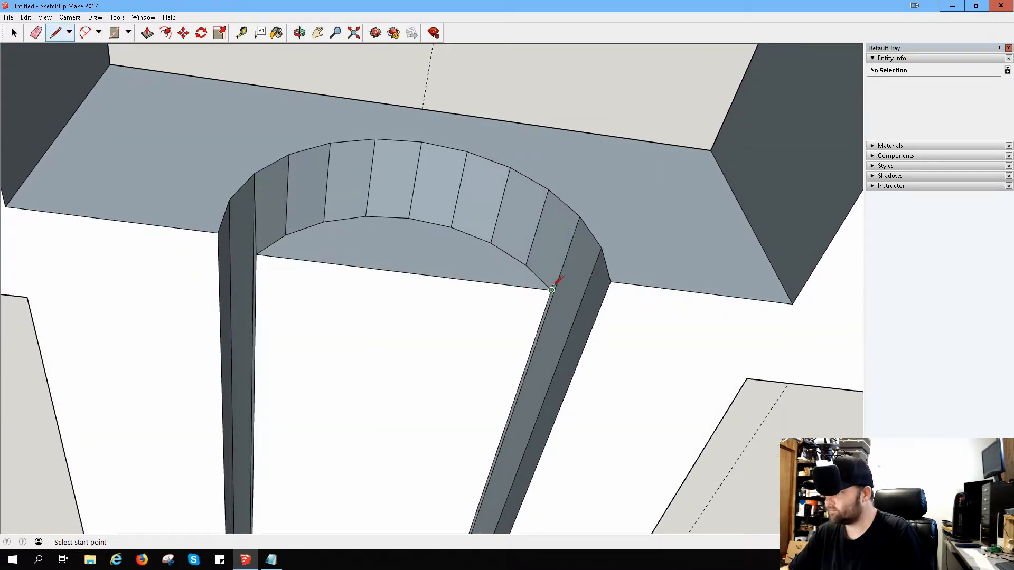
{"action": "left_click", "coordinate": [551, 290]}
{"action": "left_click", "coordinate": [580, 217]}
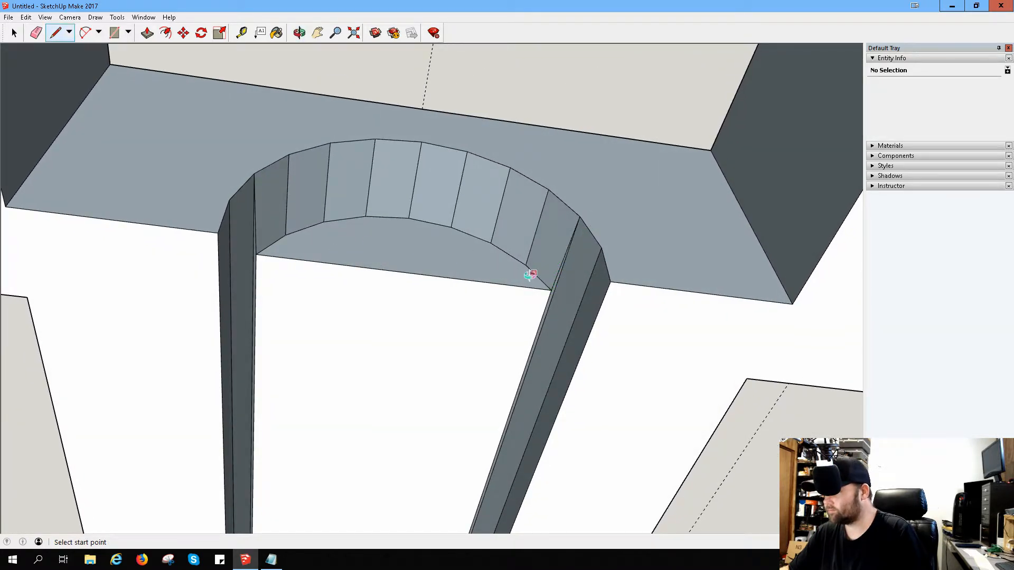
Step: Draw a fan of lines from the arch's front rim vertices to the midpoint of the half-round face's base edge, closing it with triangular faces
{"action": "middle_click_drag", "start_coordinate": [530, 275], "coordinate": [447, 285]}
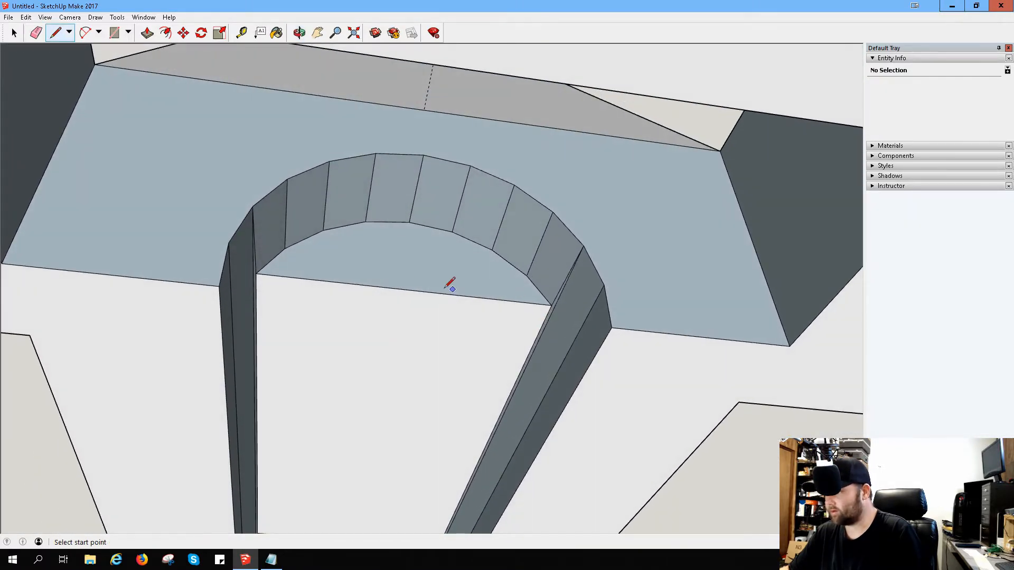
{"action": "left_click", "coordinate": [287, 179]}
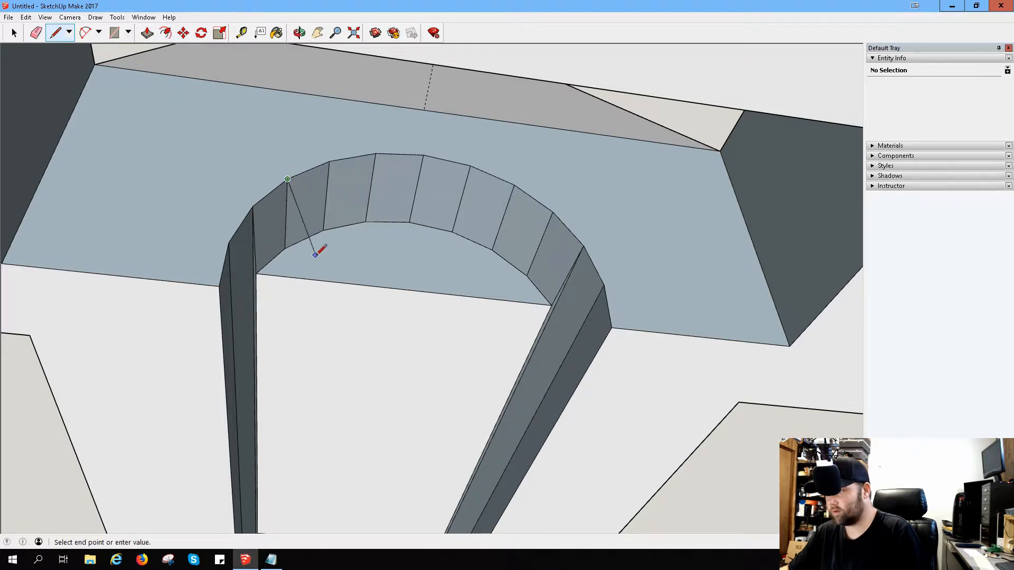
{"action": "left_click", "coordinate": [407, 289]}
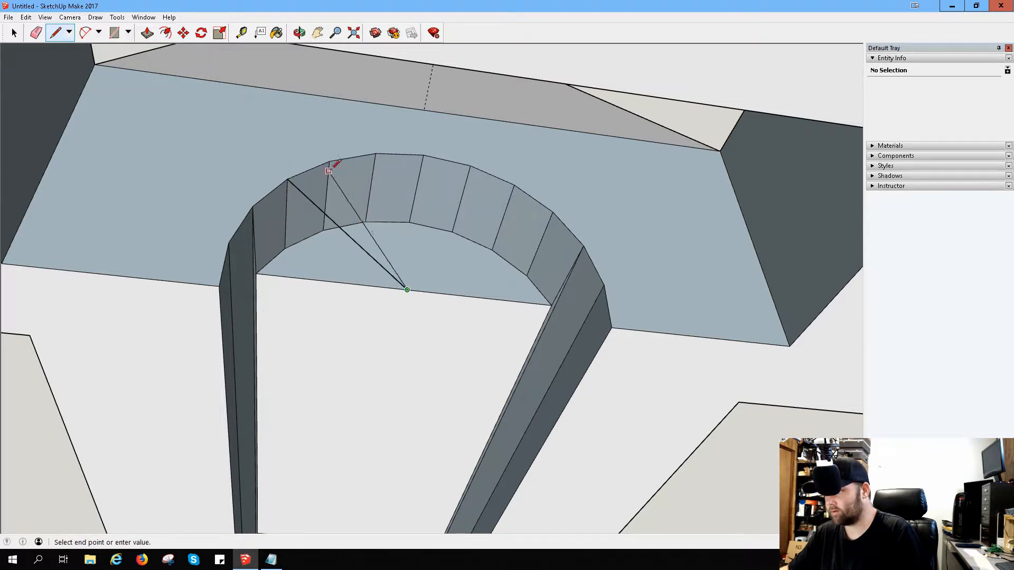
{"action": "left_click", "coordinate": [331, 162]}
{"action": "left_click", "coordinate": [375, 153]}
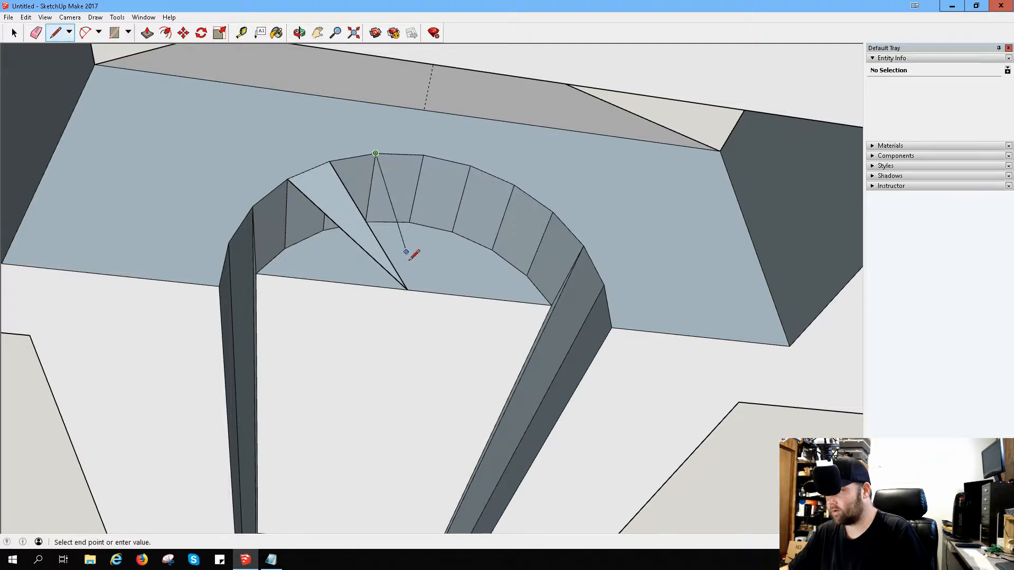
{"action": "left_click", "coordinate": [406, 290]}
{"action": "left_click", "coordinate": [423, 156]}
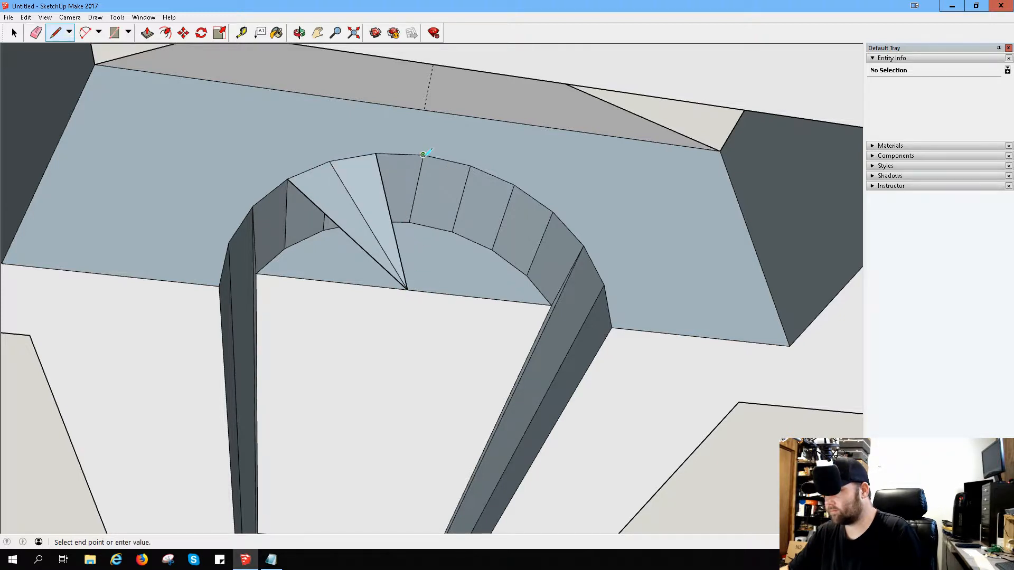
{"action": "left_click", "coordinate": [407, 289]}
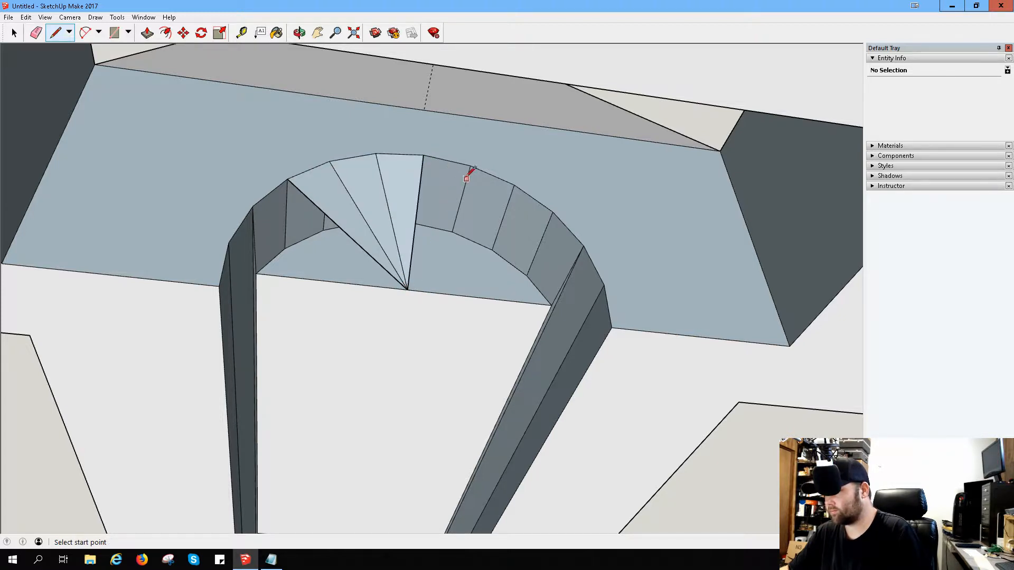
{"action": "left_click", "coordinate": [469, 165]}
{"action": "left_click", "coordinate": [408, 289]}
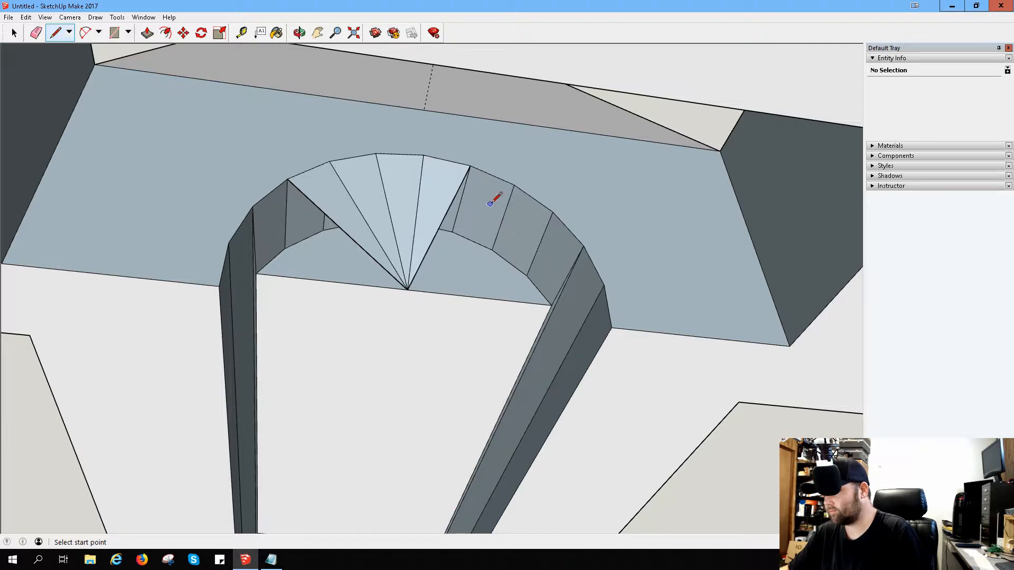
{"action": "left_click", "coordinate": [513, 184]}
{"action": "left_click", "coordinate": [407, 289]}
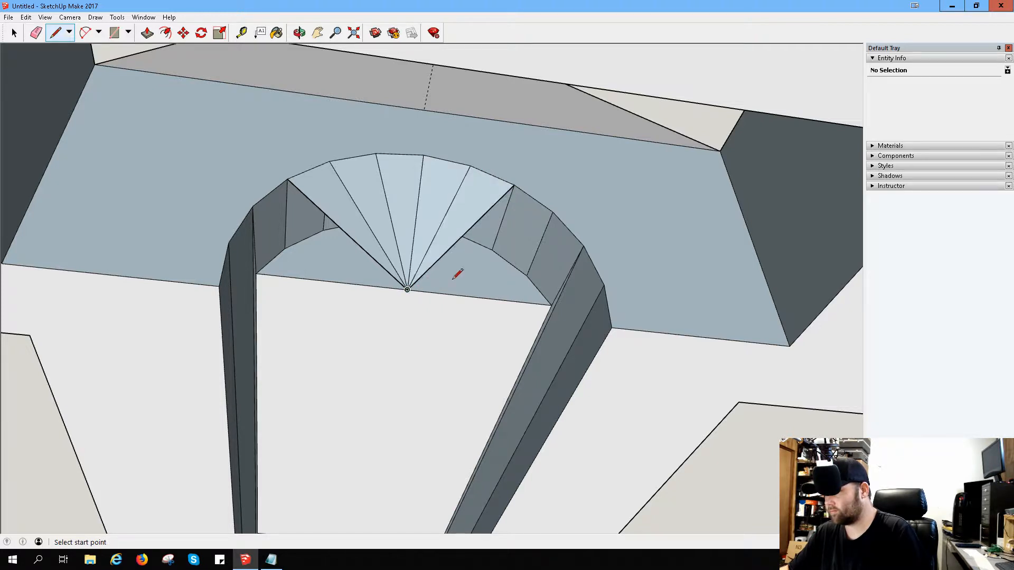
{"action": "left_click", "coordinate": [552, 212]}
{"action": "left_click", "coordinate": [407, 289]}
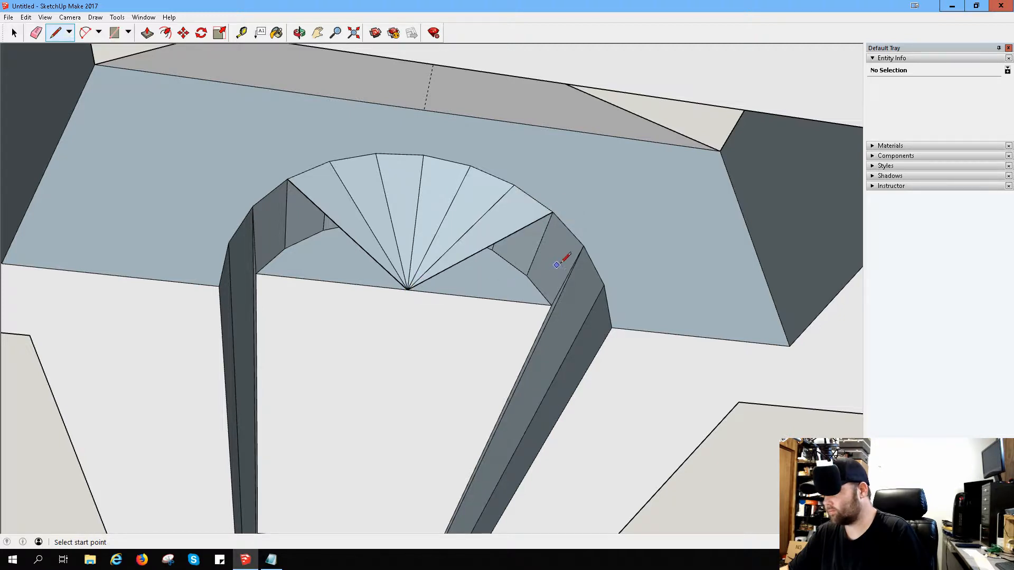
{"action": "left_click", "coordinate": [583, 245]}
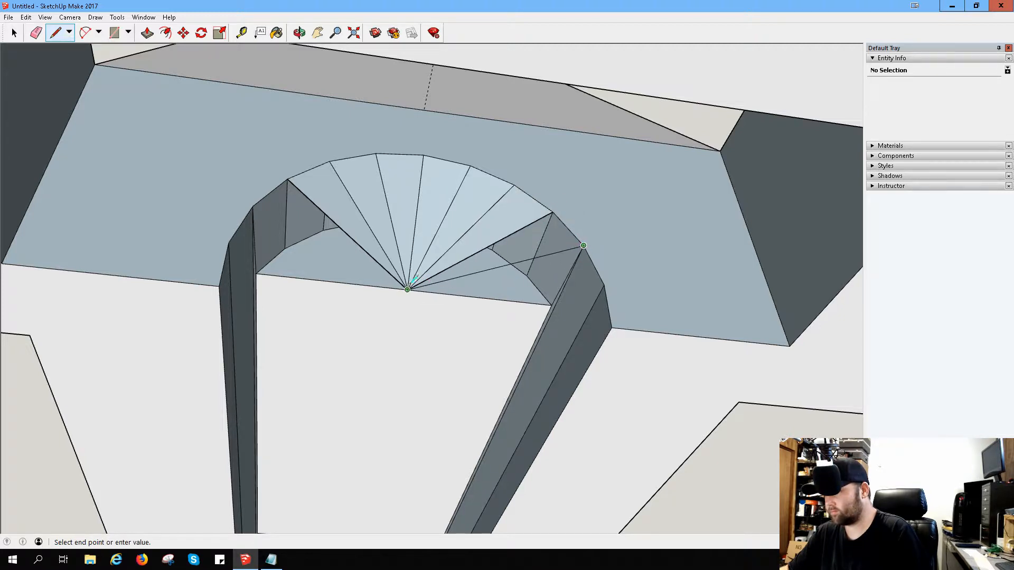
{"action": "left_click", "coordinate": [408, 289]}
{"action": "left_click", "coordinate": [252, 207]}
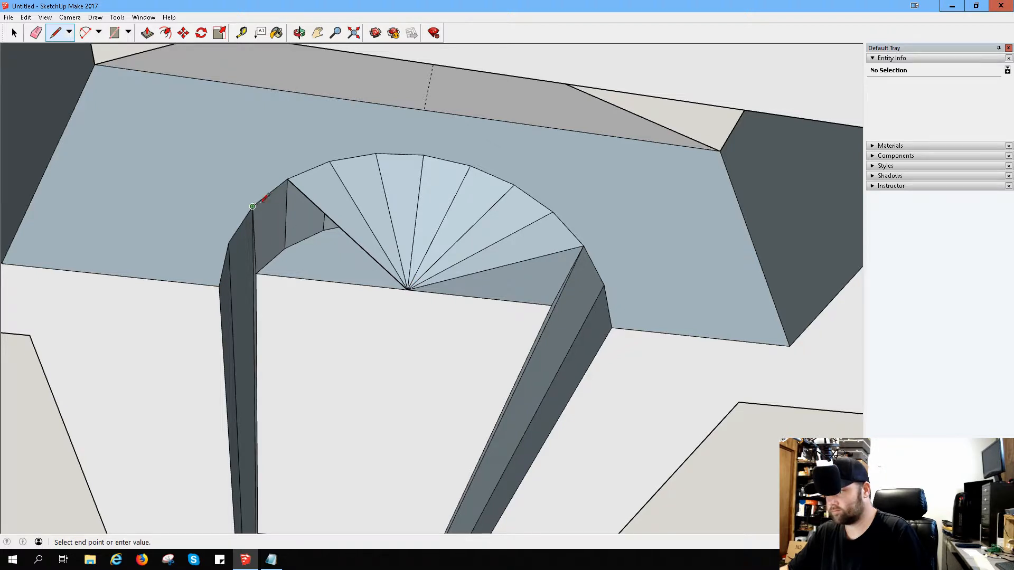
{"action": "left_click", "coordinate": [407, 289]}
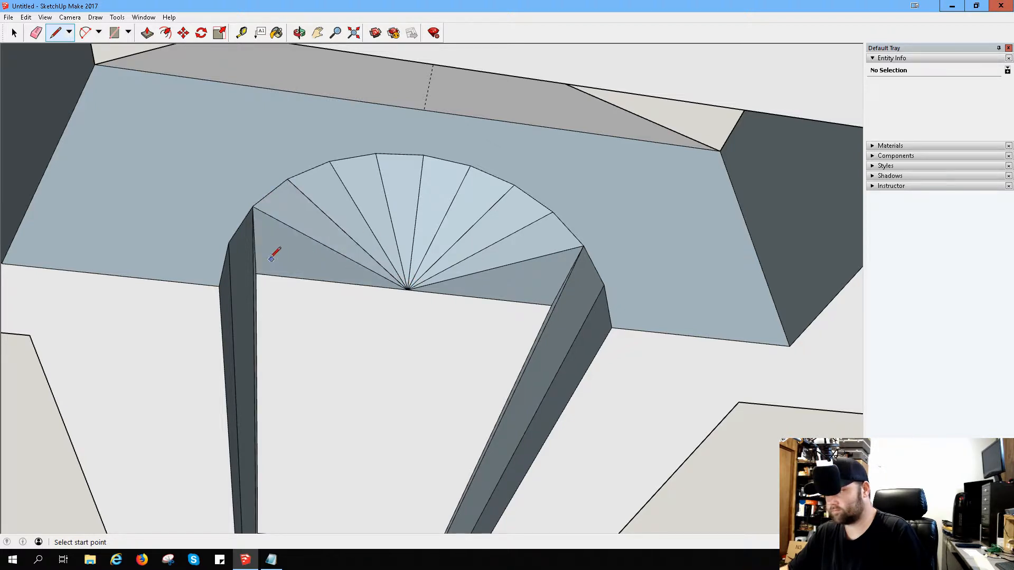
{"action": "left_click", "coordinate": [229, 243]}
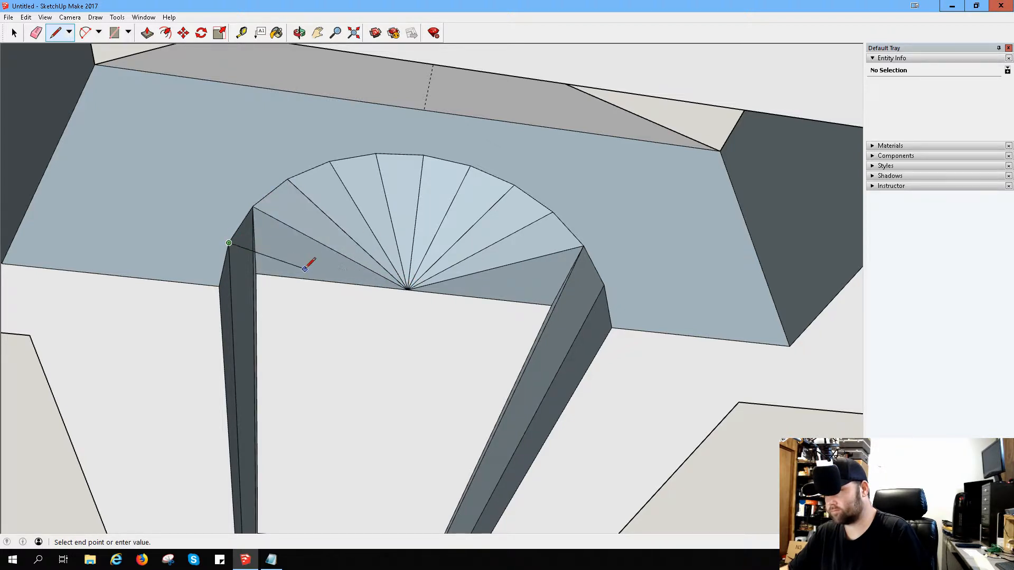
{"action": "key", "text": "Escape"}
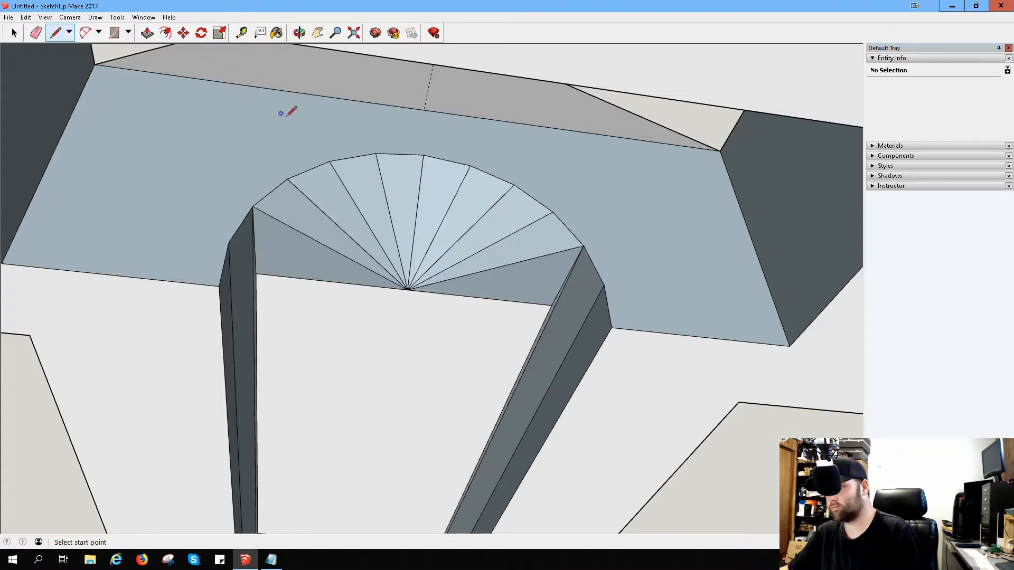
Step: Try to erase the straight edge at the base of the fan of triangular faces, and undo the erasure
{"action": "scroll", "coordinate": [417, 280], "scroll_direction": "up", "scroll_amount": 5}
{"action": "middle_click_drag", "start_coordinate": [435, 217], "coordinate": [121, 206]}
{"action": "middle_click_drag", "start_coordinate": [474, 275], "coordinate": [297, 243]}
{"action": "middle_click_drag", "start_coordinate": [350, 264], "coordinate": [398, 342]}
{"action": "mouse_move", "coordinate": [299, 197]}
{"action": "middle_mouse_down"}
{"action": "mouse_move", "coordinate": [362, 249]}
{"action": "mouse_move", "coordinate": [480, 283]}
{"action": "mouse_move", "coordinate": [351, 229]}
{"action": "mouse_move", "coordinate": [356, 168]}
{"action": "mouse_move", "coordinate": [309, 107]}
{"action": "middle_mouse_up"}
{"action": "key", "text": "l"}
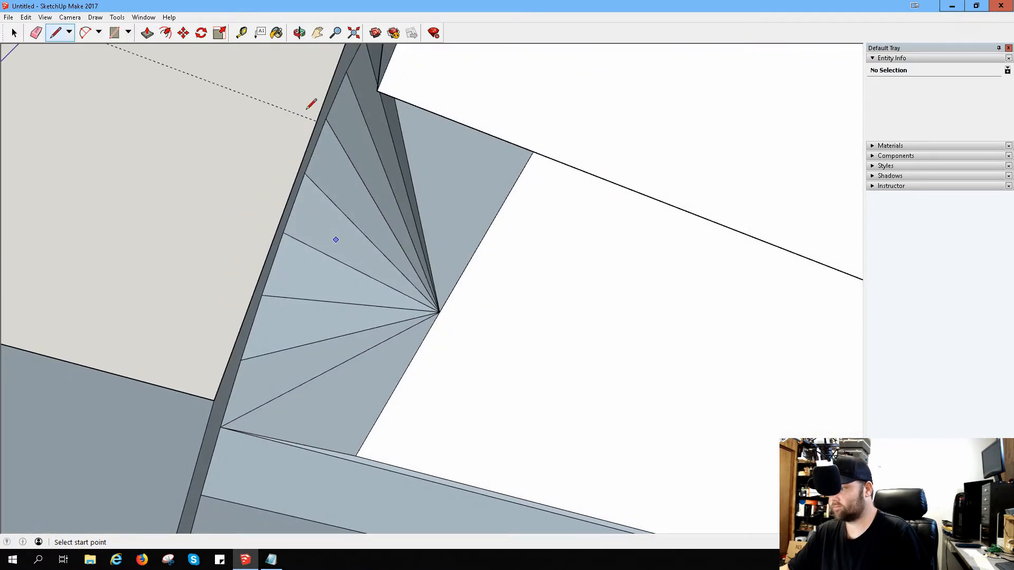
{"action": "key", "text": "e"}
{"action": "left_click_drag", "start_coordinate": [387, 404], "coordinate": [458, 389]}
{"action": "key", "text": "ctrl+z"}
{"action": "mouse_move", "coordinate": [469, 382]}
{"action": "middle_mouse_down"}
{"action": "mouse_move", "coordinate": [575, 444]}
{"action": "mouse_move", "coordinate": [633, 432]}
{"action": "mouse_move", "coordinate": [585, 407]}
{"action": "mouse_move", "coordinate": [528, 405]}
{"action": "middle_mouse_up"}
{"action": "scroll", "coordinate": [600, 410], "scroll_direction": "down", "scroll_amount": 3}
{"action": "scroll", "coordinate": [606, 407], "scroll_direction": "down", "scroll_amount": 3}
{"action": "mouse_move", "coordinate": [571, 270]}
{"action": "middle_mouse_down"}
{"action": "mouse_move", "coordinate": [531, 417]}
{"action": "mouse_move", "coordinate": [399, 380]}
{"action": "middle_mouse_up"}
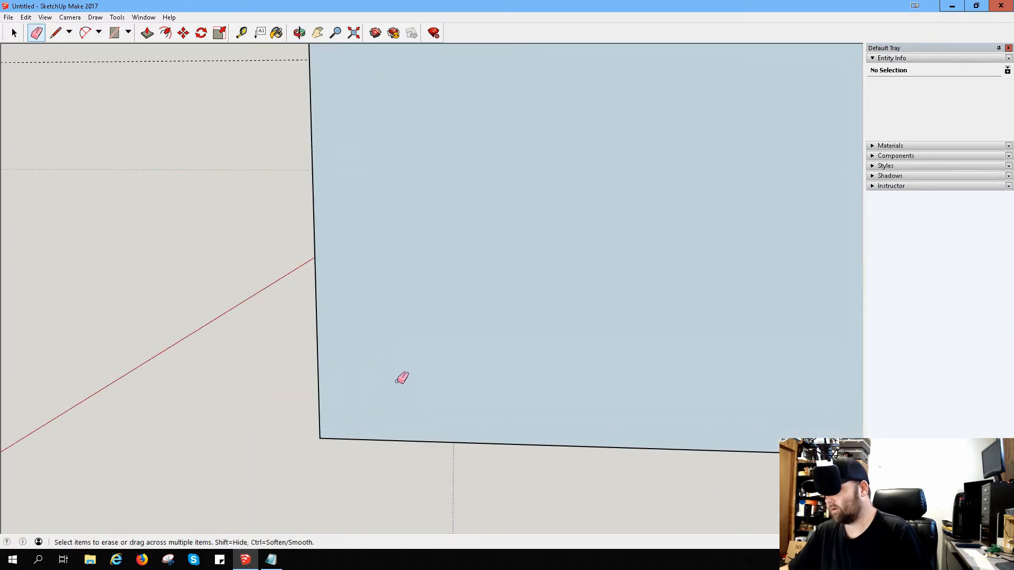
{"action": "mouse_move", "coordinate": [622, 269]}
{"action": "middle_mouse_down"}
{"action": "mouse_move", "coordinate": [543, 327]}
{"action": "mouse_move", "coordinate": [546, 375]}
{"action": "mouse_move", "coordinate": [591, 204]}
{"action": "mouse_move", "coordinate": [401, 224]}
{"action": "mouse_move", "coordinate": [274, 133]}
{"action": "mouse_move", "coordinate": [220, 79]}
{"action": "middle_mouse_up"}
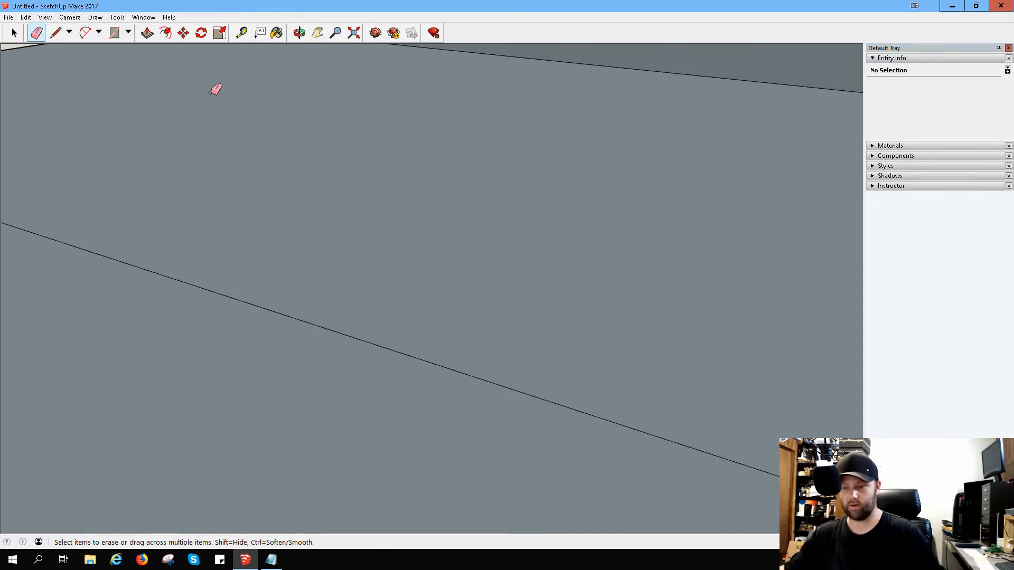
Step: Measure the height of the front opening's inner side wall from its lower edge, and open Calculator
{"action": "mouse_move", "coordinate": [450, 167]}
{"action": "middle_mouse_down"}
{"action": "mouse_move", "coordinate": [720, 219]}
{"action": "mouse_move", "coordinate": [652, 220]}
{"action": "mouse_move", "coordinate": [597, 197]}
{"action": "mouse_move", "coordinate": [752, 197]}
{"action": "mouse_move", "coordinate": [796, 185]}
{"action": "mouse_move", "coordinate": [658, 195]}
{"action": "mouse_move", "coordinate": [331, 174]}
{"action": "mouse_move", "coordinate": [294, 158]}
{"action": "mouse_move", "coordinate": [358, 176]}
{"action": "middle_mouse_up"}
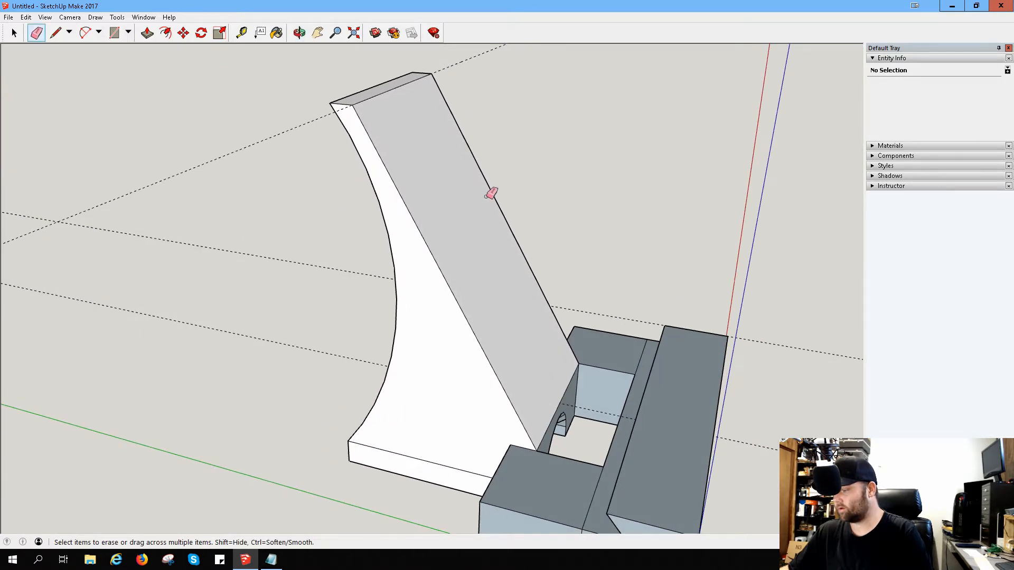
{"action": "left_click", "coordinate": [242, 33]}
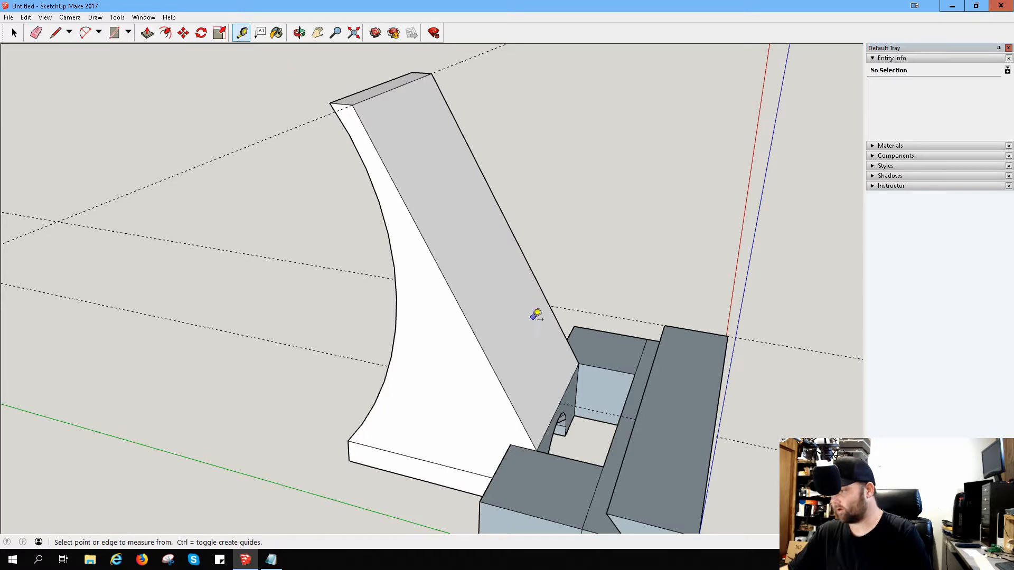
{"action": "left_click", "coordinate": [600, 420]}
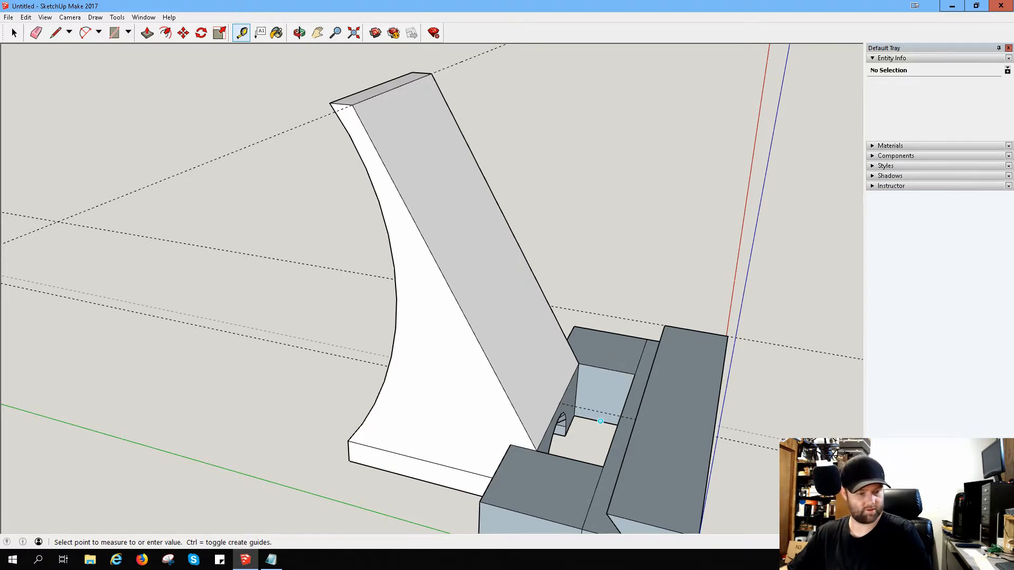
{"action": "type", "text": "ca"}
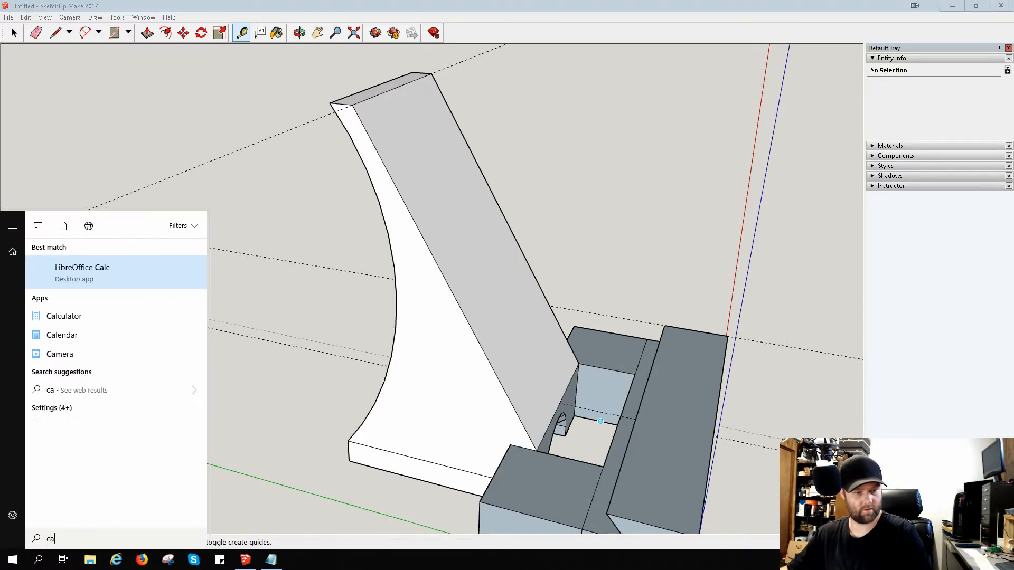
{"action": "key", "text": "Down"}
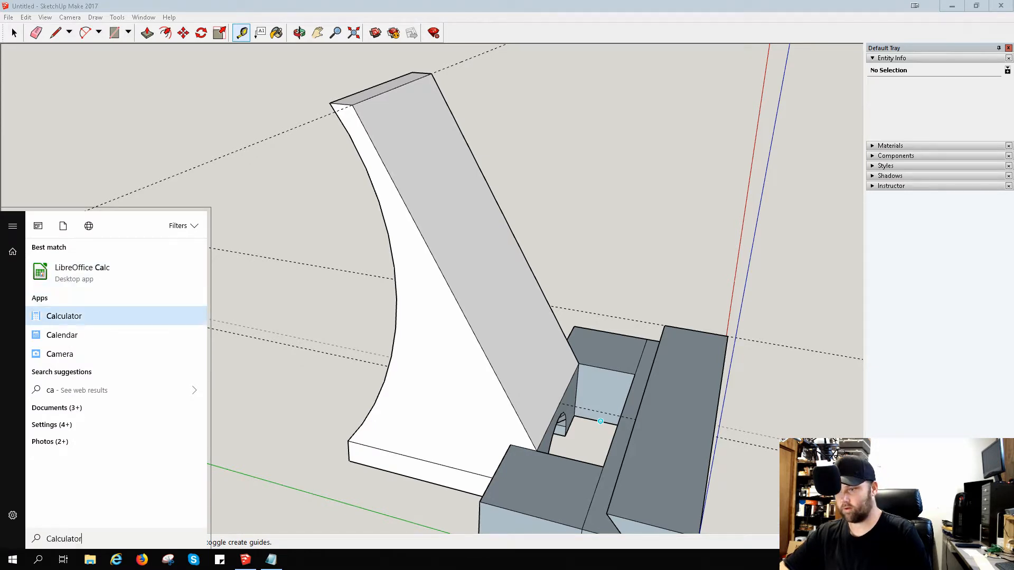
{"action": "key", "text": "Return"}
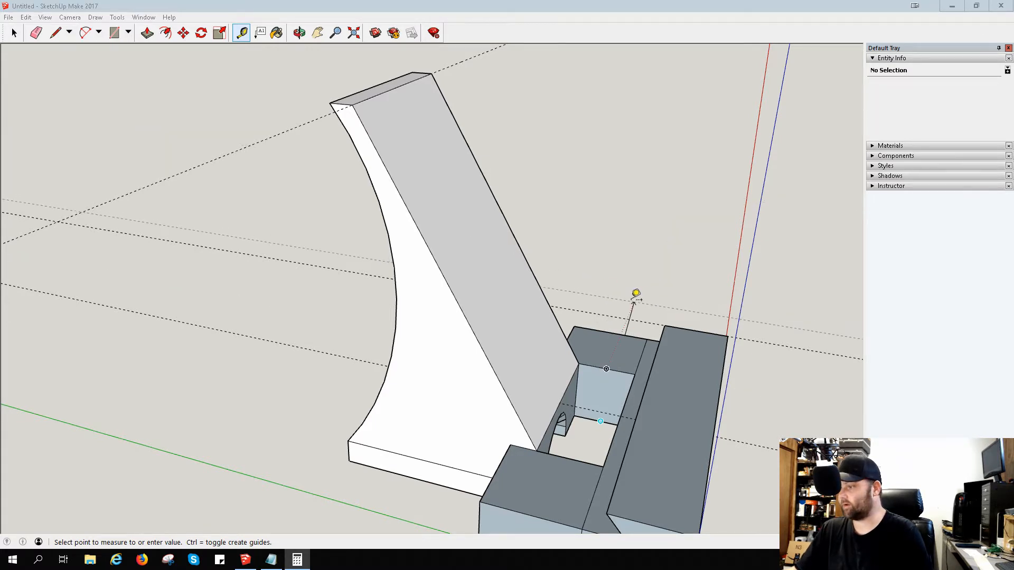
Step: Pull the model's underside face downward with Push/Pull to make the whole base taller
{"action": "middle_click_drag", "start_coordinate": [636, 294], "coordinate": [685, 253]}
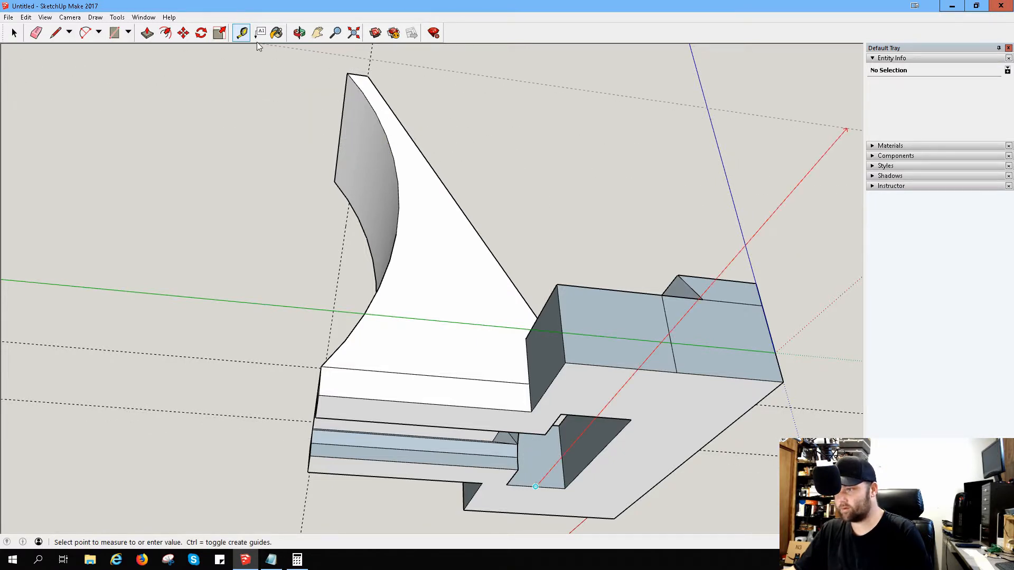
{"action": "left_click", "coordinate": [148, 33]}
{"action": "left_click", "coordinate": [653, 392]}
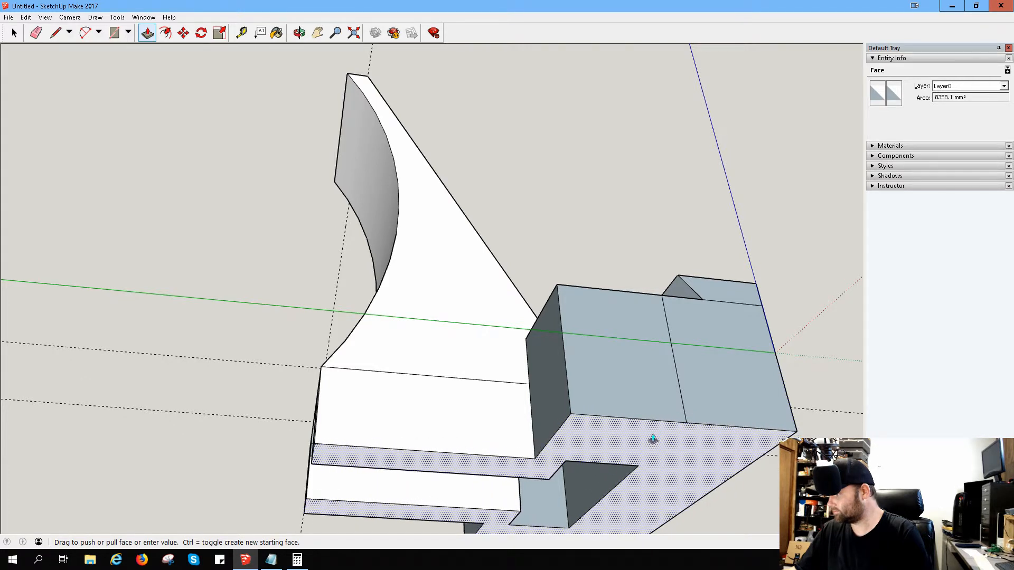
{"action": "left_click", "coordinate": [653, 439]}
Step: Examine the base, the arched passage and the front opening from behind, in front and above
{"action": "middle_click_drag", "start_coordinate": [607, 414], "coordinate": [680, 392]}
{"action": "middle_click_drag", "start_coordinate": [419, 392], "coordinate": [509, 452]}
{"action": "middle_click_drag", "start_coordinate": [459, 403], "coordinate": [417, 367]}
{"action": "middle_click_drag", "start_coordinate": [357, 432], "coordinate": [417, 366]}
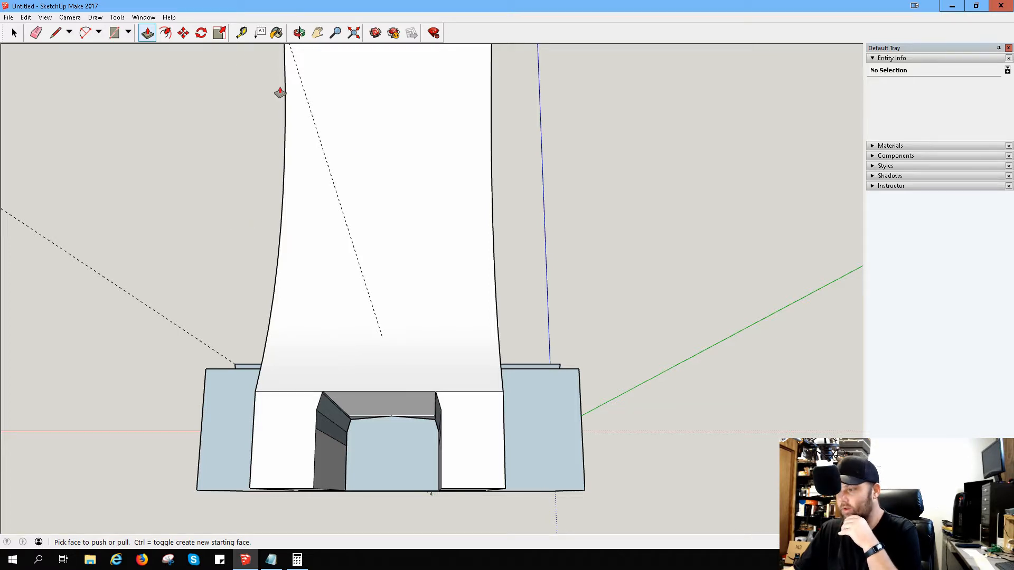
{"action": "middle_click_drag", "start_coordinate": [280, 93], "coordinate": [414, 375]}
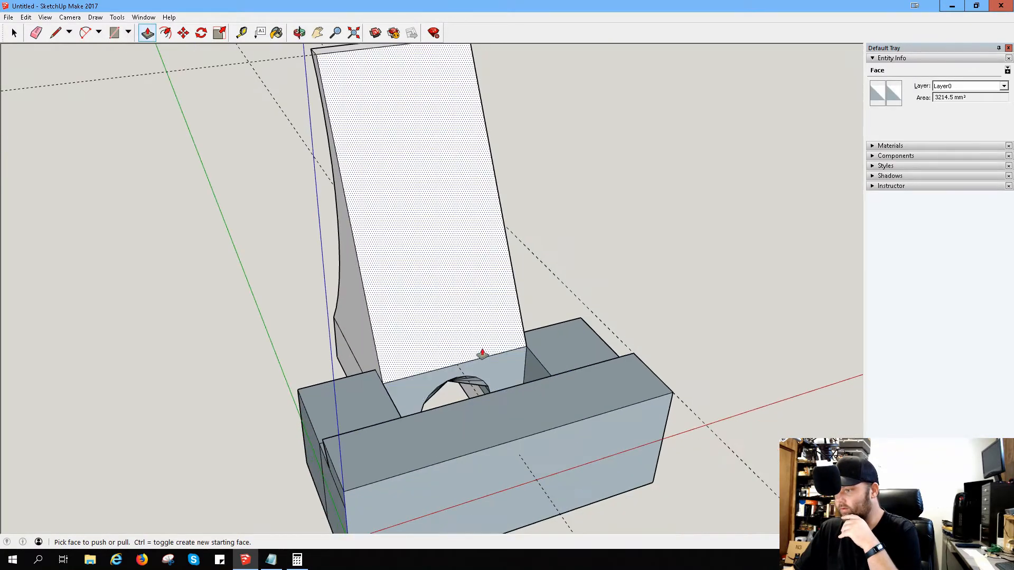
{"action": "middle_click_drag", "start_coordinate": [482, 354], "coordinate": [446, 411]}
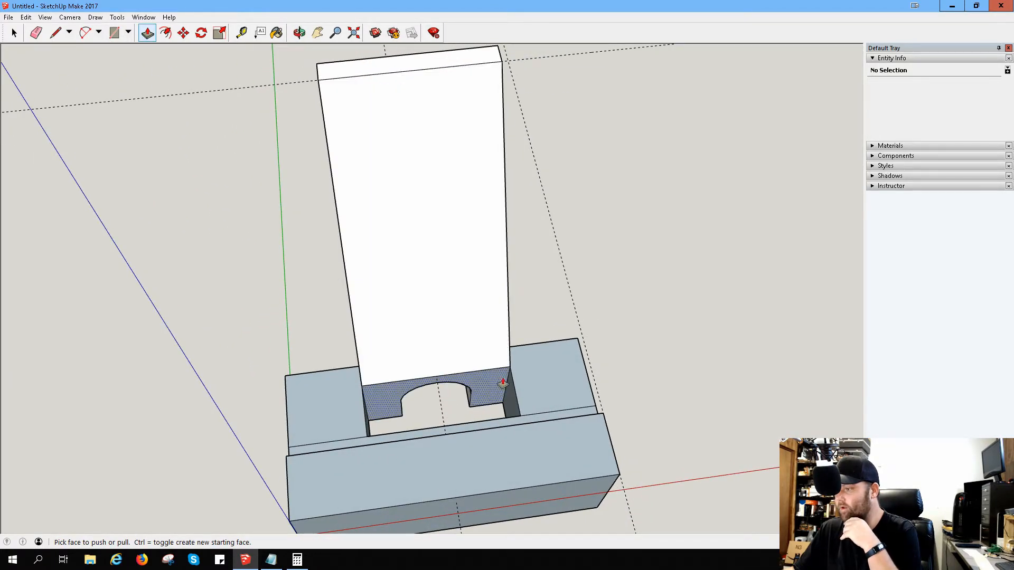
{"action": "middle_click_drag", "start_coordinate": [452, 357], "coordinate": [552, 320]}
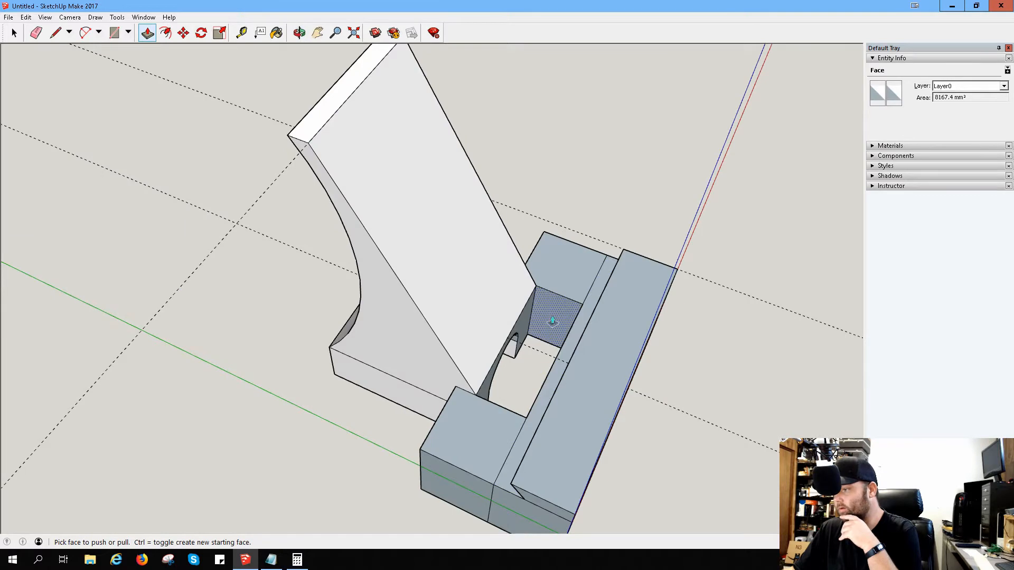
{"action": "mouse_move", "coordinate": [553, 320]}
{"action": "left_mouse_down"}
{"action": "mouse_move", "coordinate": [544, 348]}
{"action": "mouse_move", "coordinate": [549, 338]}
{"action": "left_mouse_up"}
{"action": "middle_click_drag", "start_coordinate": [549, 338], "coordinate": [401, 334]}
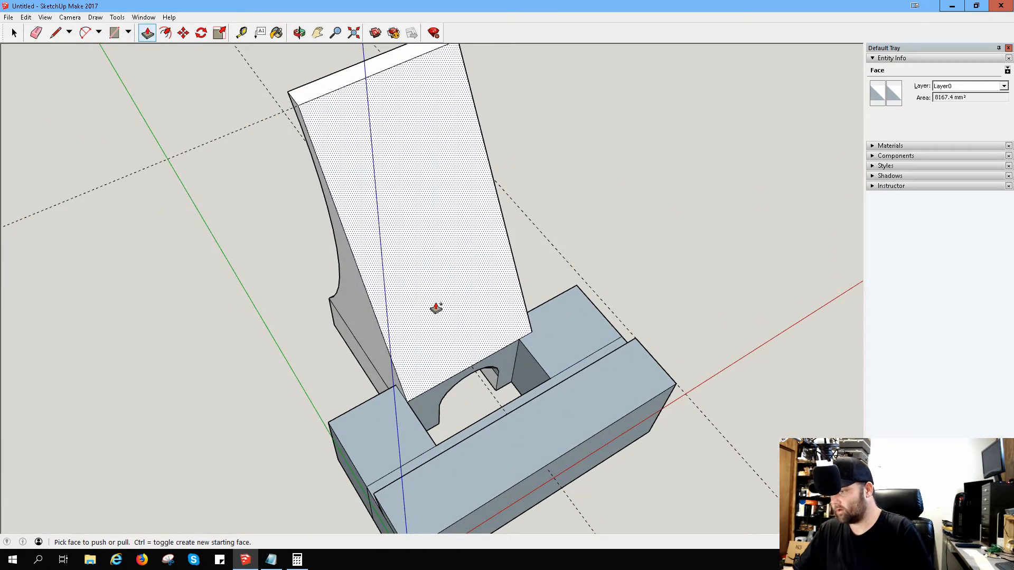
Step: Draw a line on each side of the arch, from the midpoint of the face's base edge up to its upper edge
{"action": "scroll", "coordinate": [528, 374], "scroll_direction": "up", "scroll_amount": 6}
{"action": "middle_click_drag", "start_coordinate": [535, 340], "coordinate": [316, 276]}
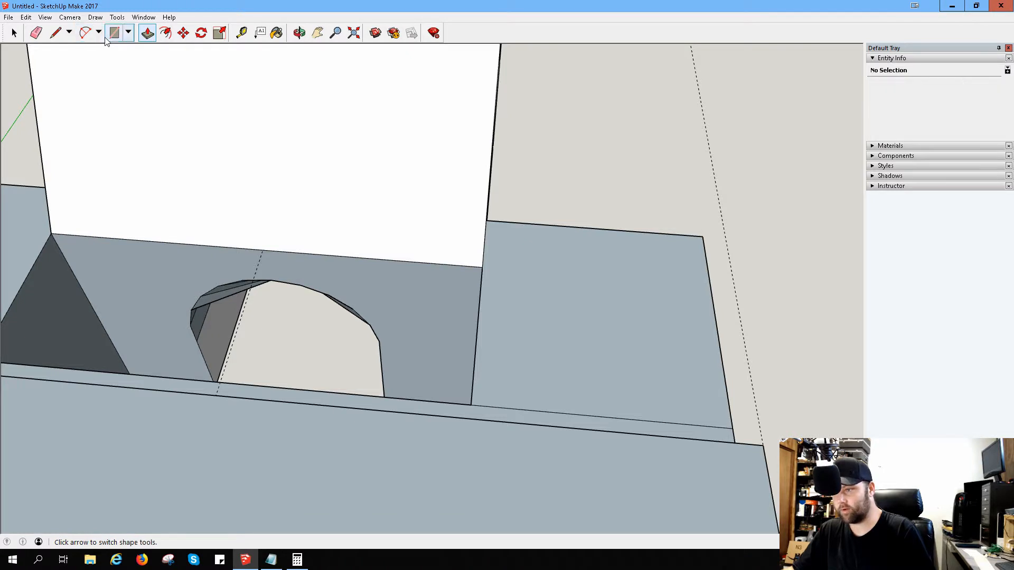
{"action": "left_click", "coordinate": [55, 33]}
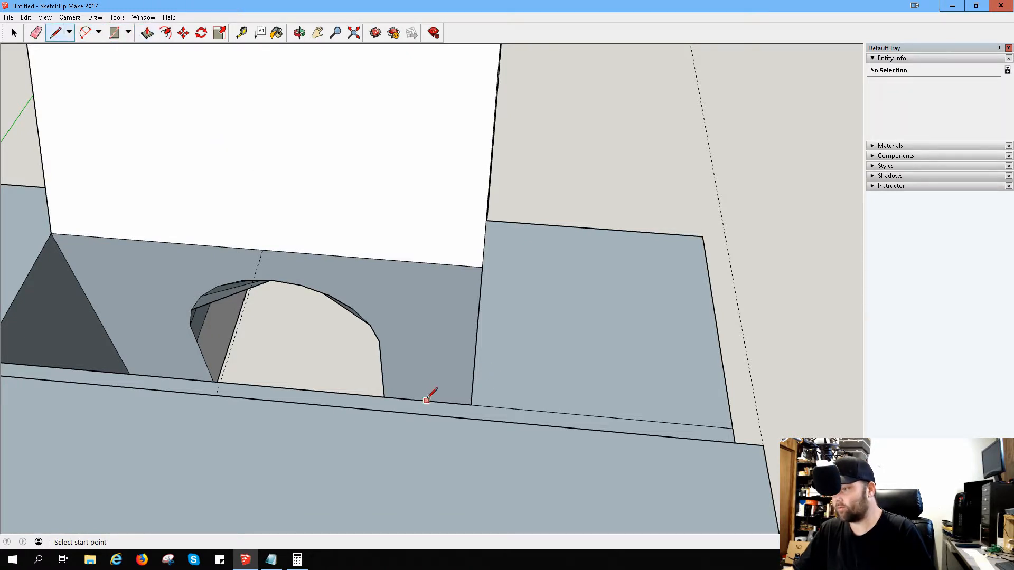
{"action": "middle_click_drag", "start_coordinate": [421, 356], "coordinate": [430, 389]}
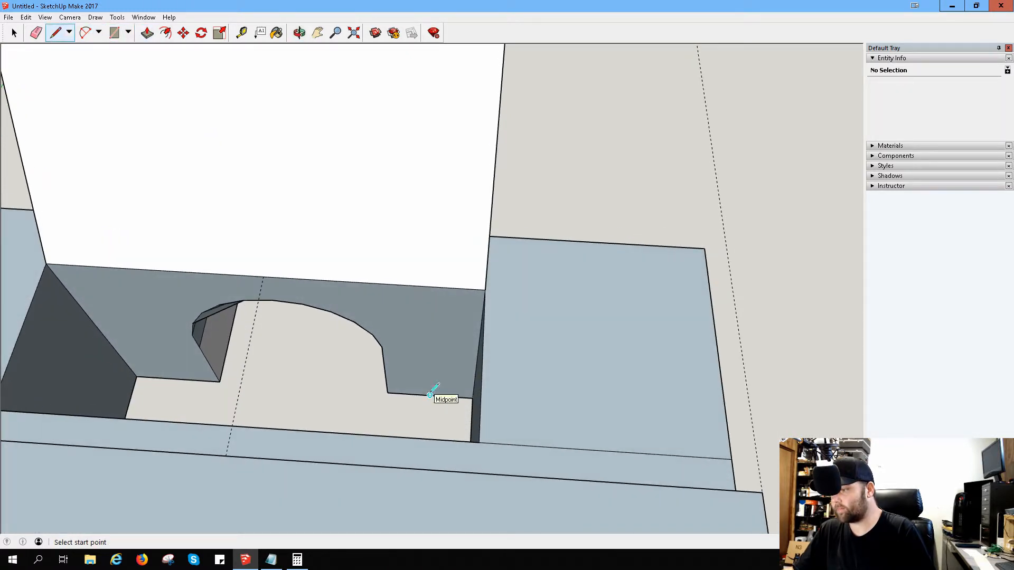
{"action": "left_click", "coordinate": [430, 394]}
{"action": "left_click", "coordinate": [430, 288]}
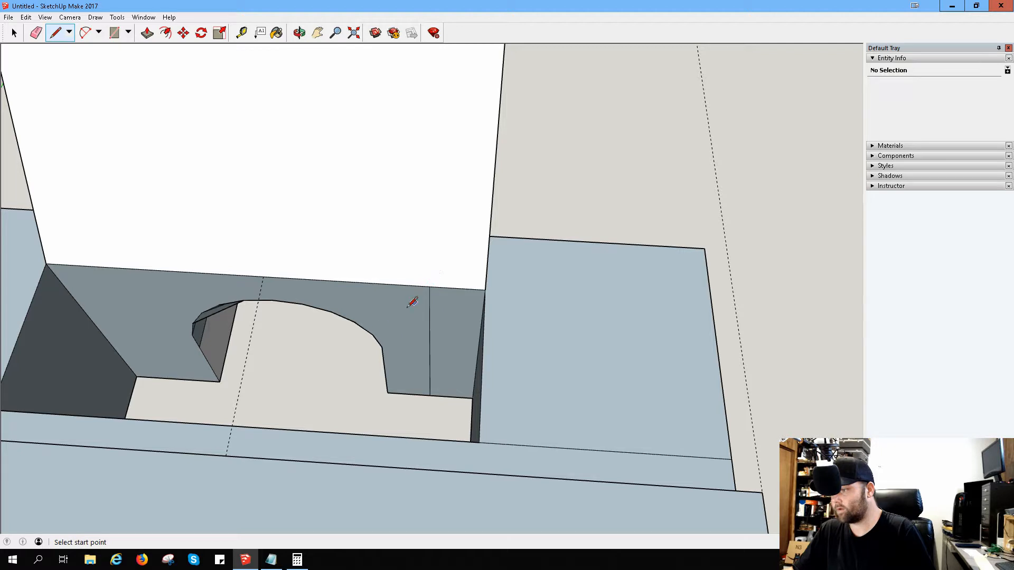
{"action": "left_click", "coordinate": [178, 379]}
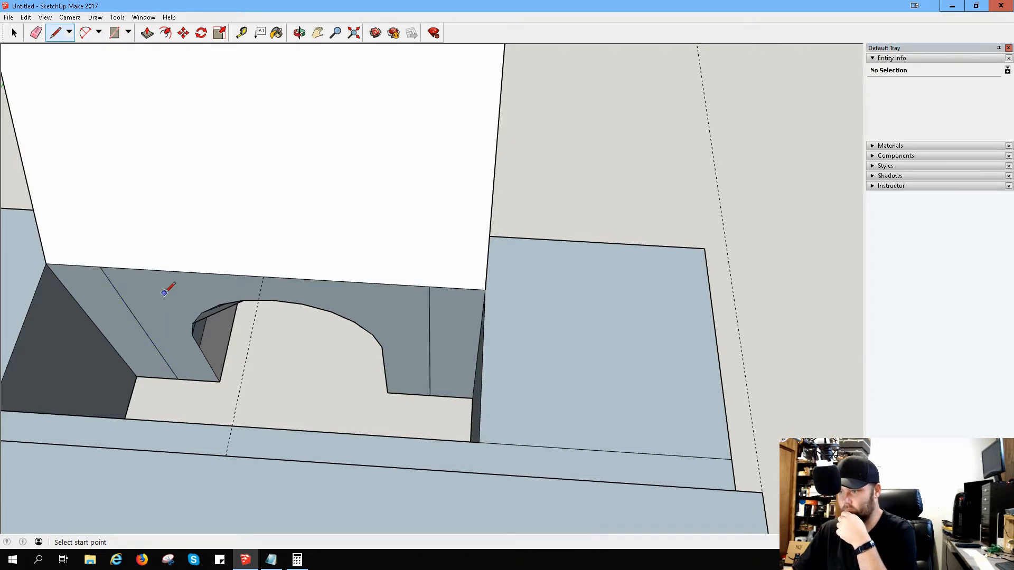
Step: Measure the distance between the upper ends of the two lines flanking the arch
{"action": "middle_click_drag", "start_coordinate": [166, 287], "coordinate": [245, 249]}
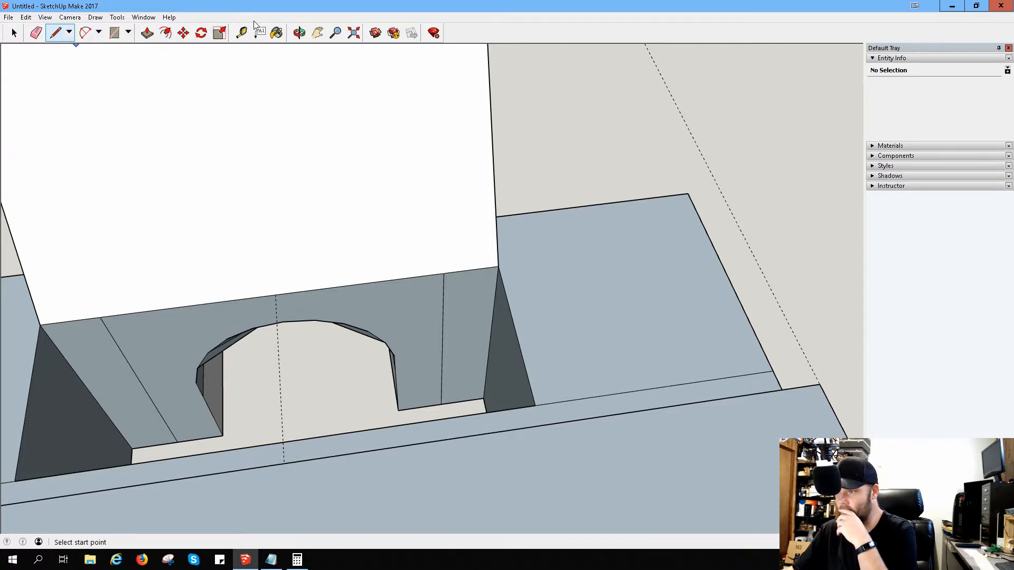
{"action": "left_click", "coordinate": [243, 33]}
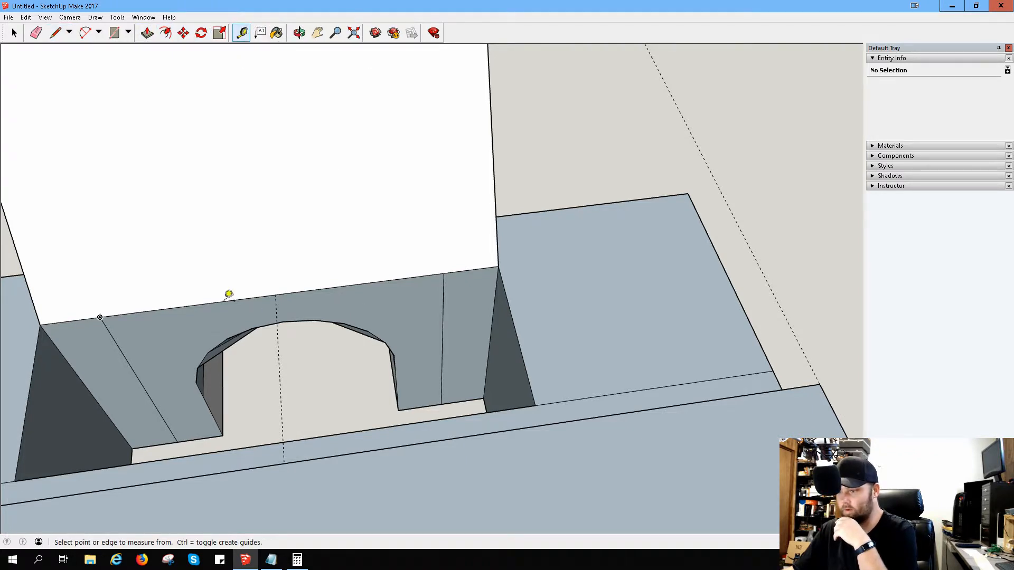
{"action": "left_click", "coordinate": [106, 316]}
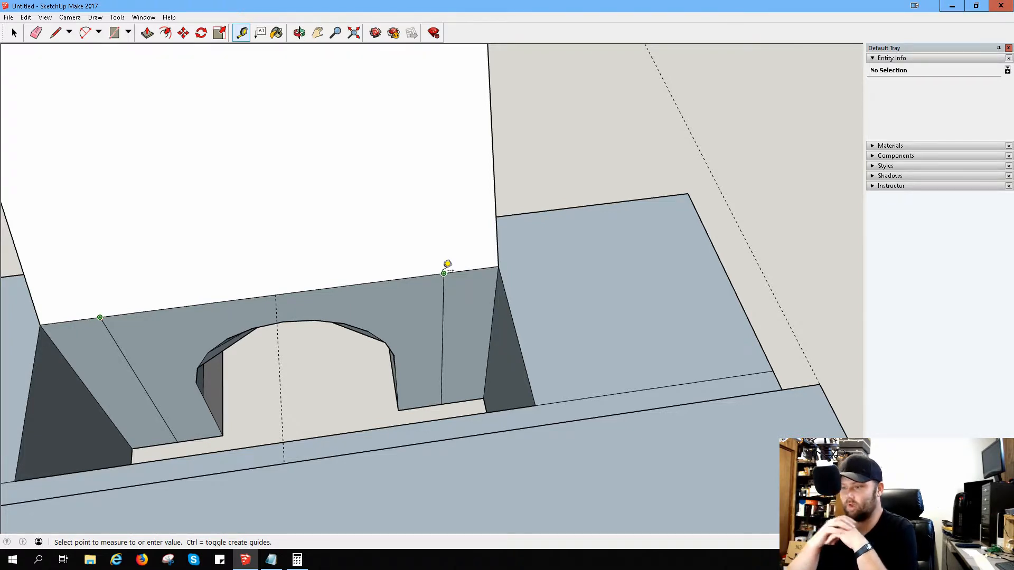
Step: Pull one side wall of the front opening inward to the line beside the arch
{"action": "middle_click_drag", "start_coordinate": [416, 335], "coordinate": [541, 336]}
{"action": "scroll", "coordinate": [543, 335], "scroll_direction": "up", "scroll_amount": 4}
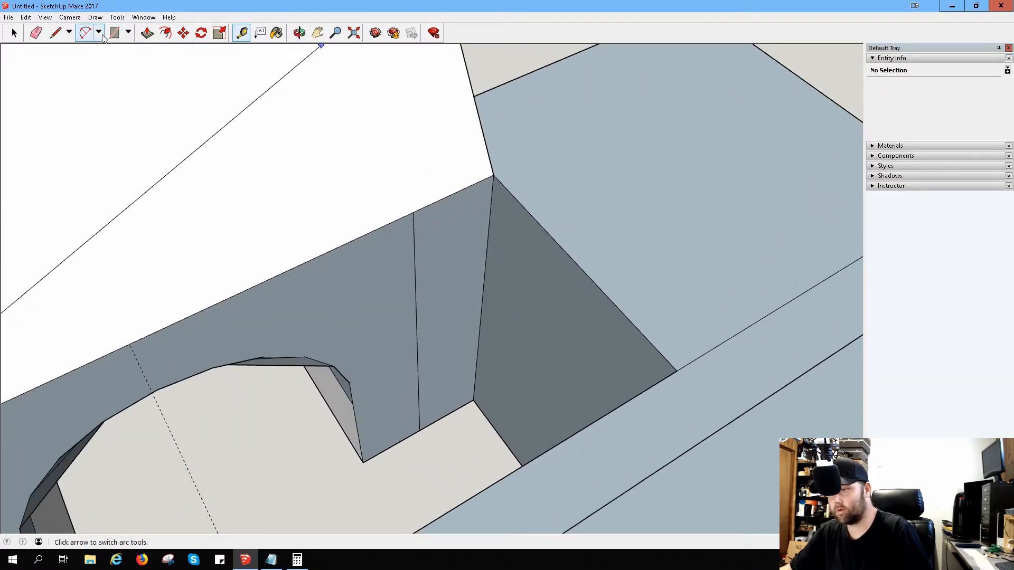
{"action": "left_click", "coordinate": [148, 37]}
{"action": "left_click", "coordinate": [546, 366]}
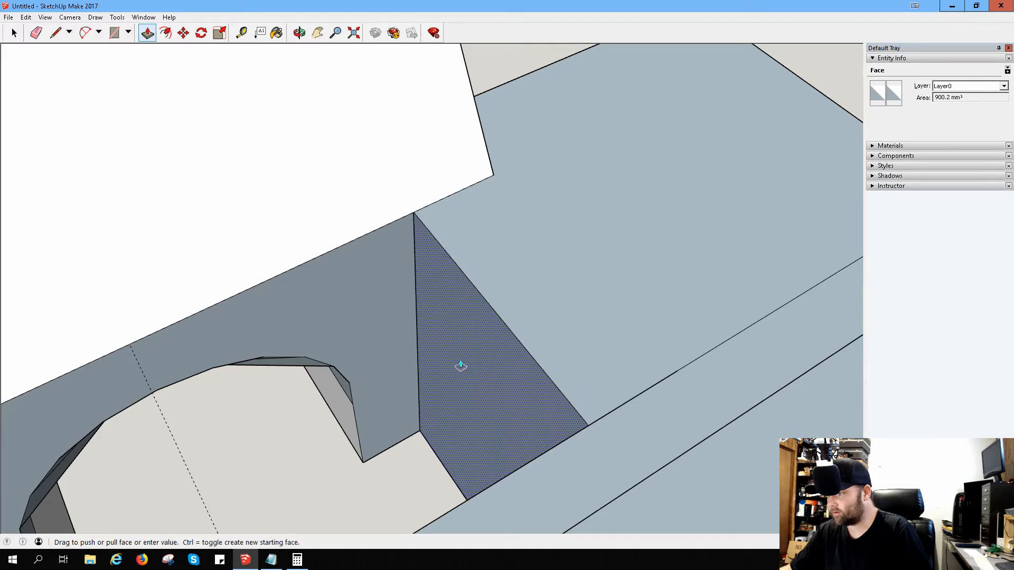
{"action": "left_click", "coordinate": [460, 365]}
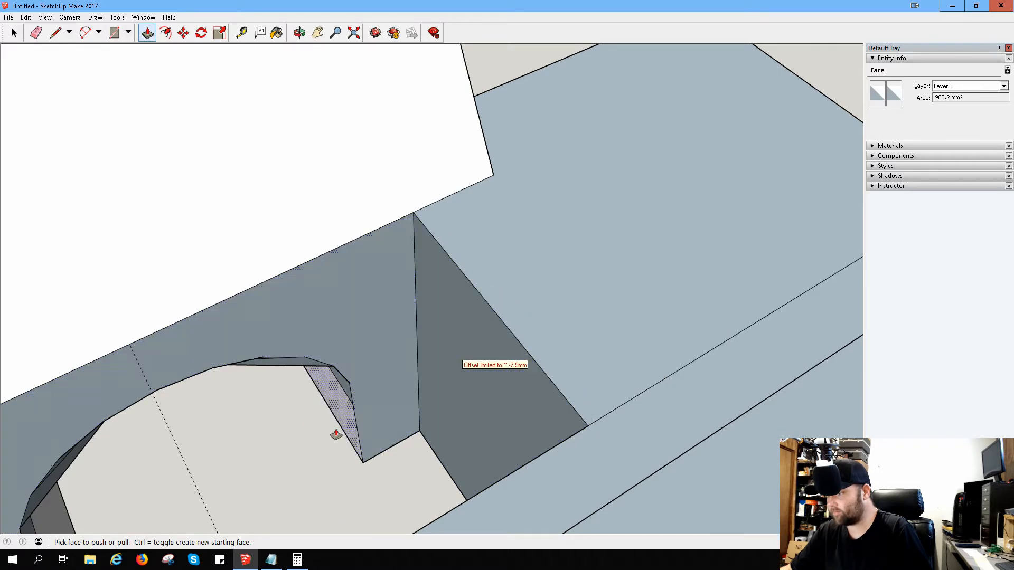
Step: Pull the opposite side wall of the front opening inward to the other line beside the arch
{"action": "middle_click_drag", "start_coordinate": [335, 434], "coordinate": [44, 242]}
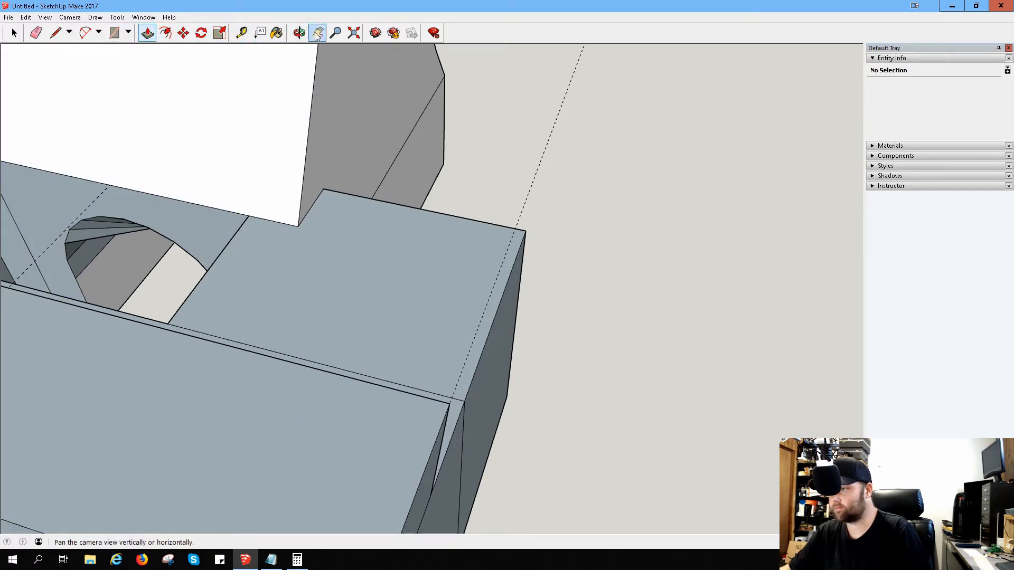
{"action": "left_click", "coordinate": [317, 34]}
{"action": "left_click_drag", "start_coordinate": [87, 258], "coordinate": [400, 293]}
{"action": "middle_click_drag", "start_coordinate": [399, 294], "coordinate": [84, 272]}
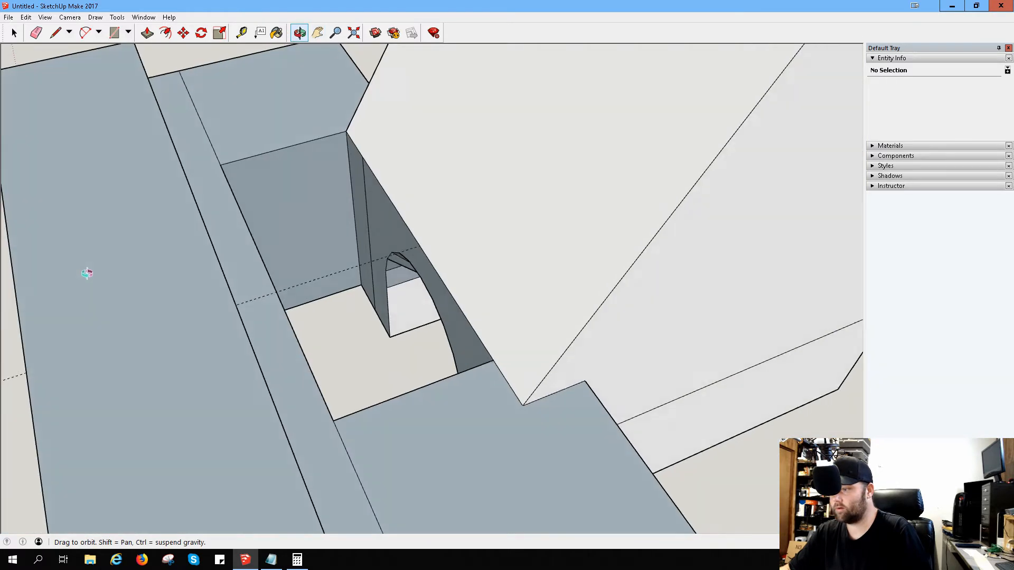
{"action": "left_click", "coordinate": [148, 33]}
{"action": "left_click", "coordinate": [298, 211]}
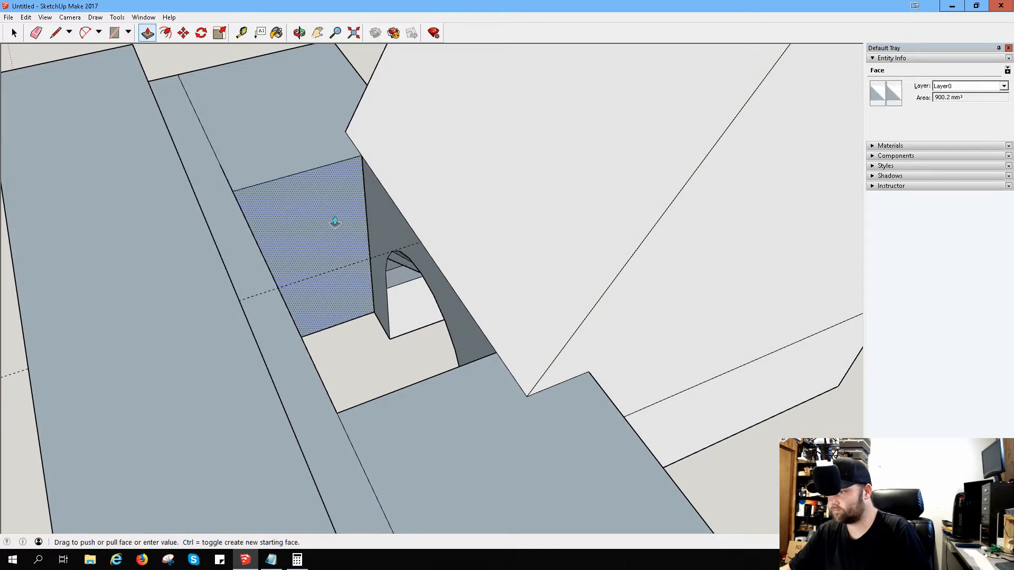
{"action": "middle_click_drag", "start_coordinate": [336, 223], "coordinate": [471, 236]}
{"action": "key", "text": "Escape"}
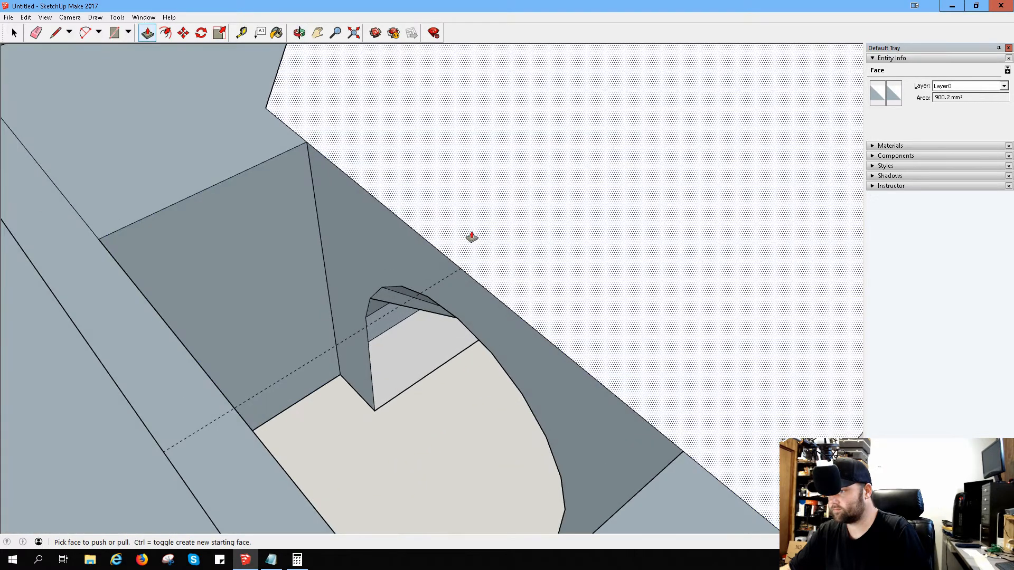
Step: Try to push the front opening's side wall flush with the line beside the arch
{"action": "scroll", "coordinate": [265, 225], "scroll_direction": "up", "scroll_amount": 3}
{"action": "middle_click_drag", "start_coordinate": [267, 225], "coordinate": [480, 217]}
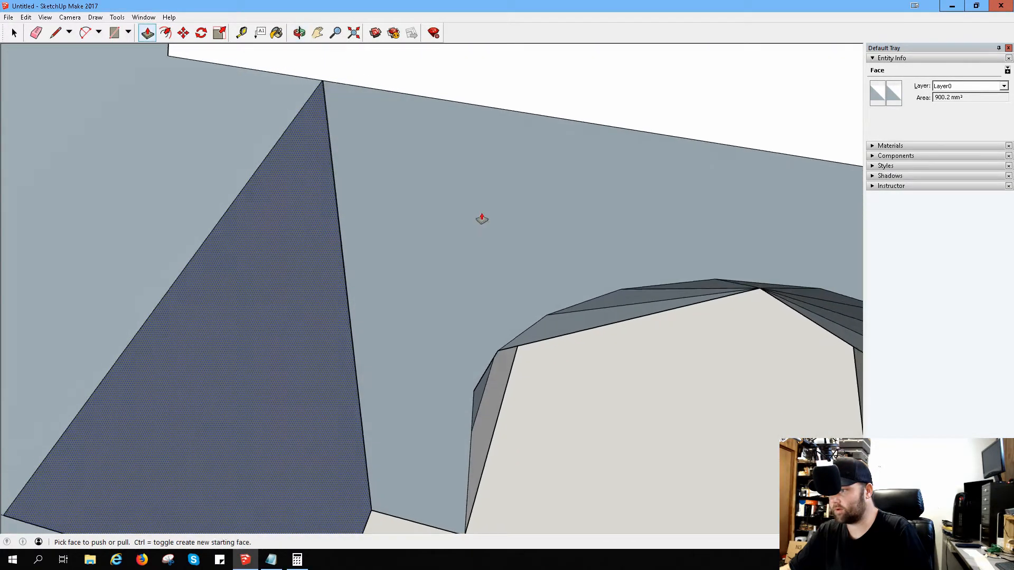
{"action": "scroll", "coordinate": [319, 224], "scroll_direction": "up", "scroll_amount": 2}
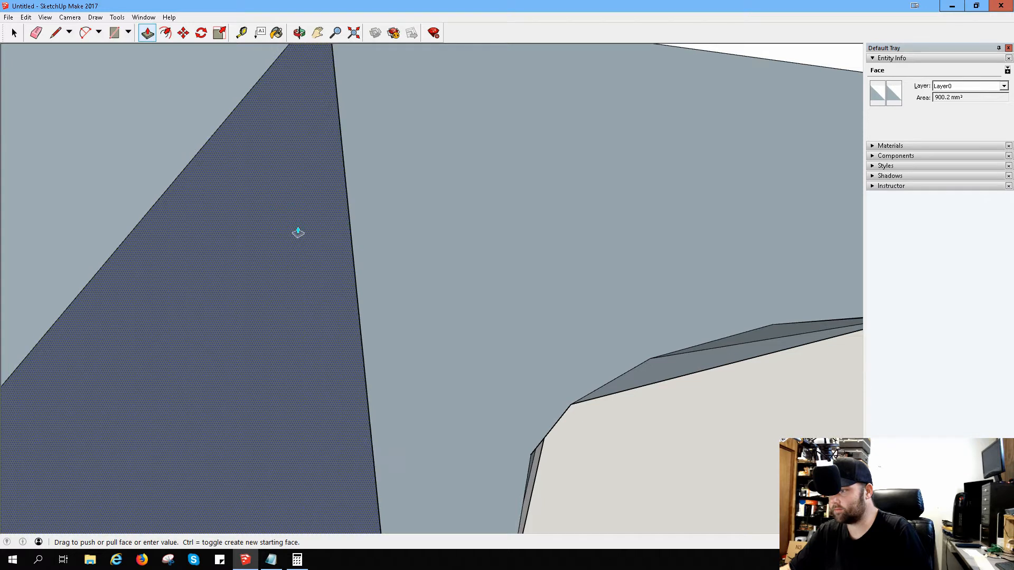
{"action": "scroll", "coordinate": [298, 230], "scroll_direction": "up", "scroll_amount": 3}
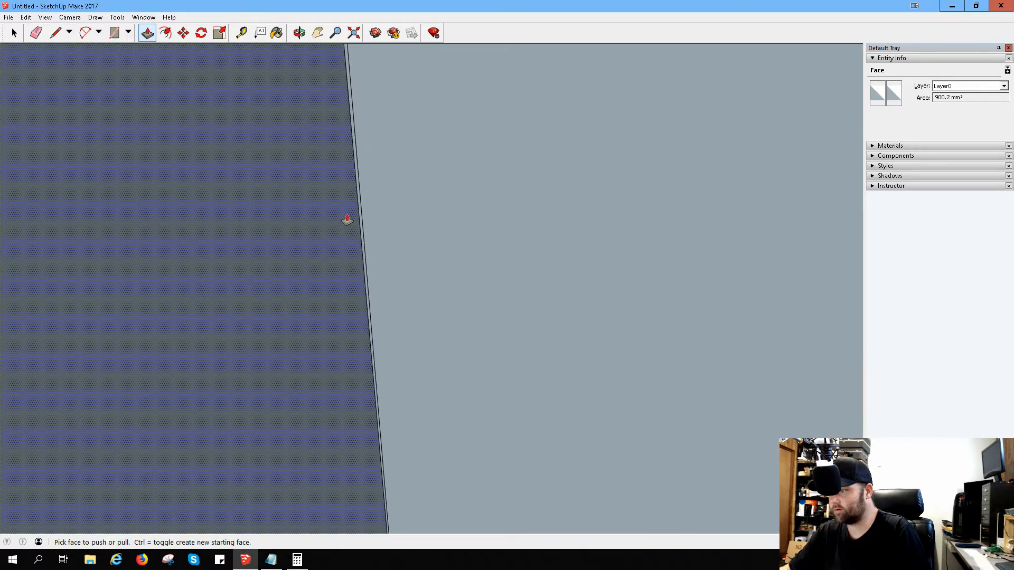
{"action": "left_click", "coordinate": [317, 220]}
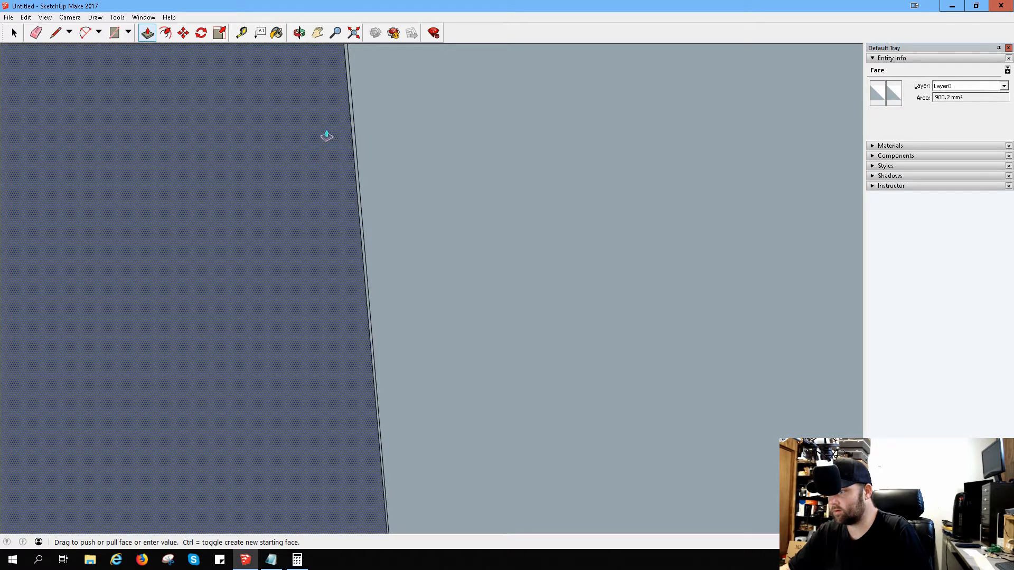
{"action": "left_click", "coordinate": [324, 113]}
{"action": "left_click", "coordinate": [242, 217]}
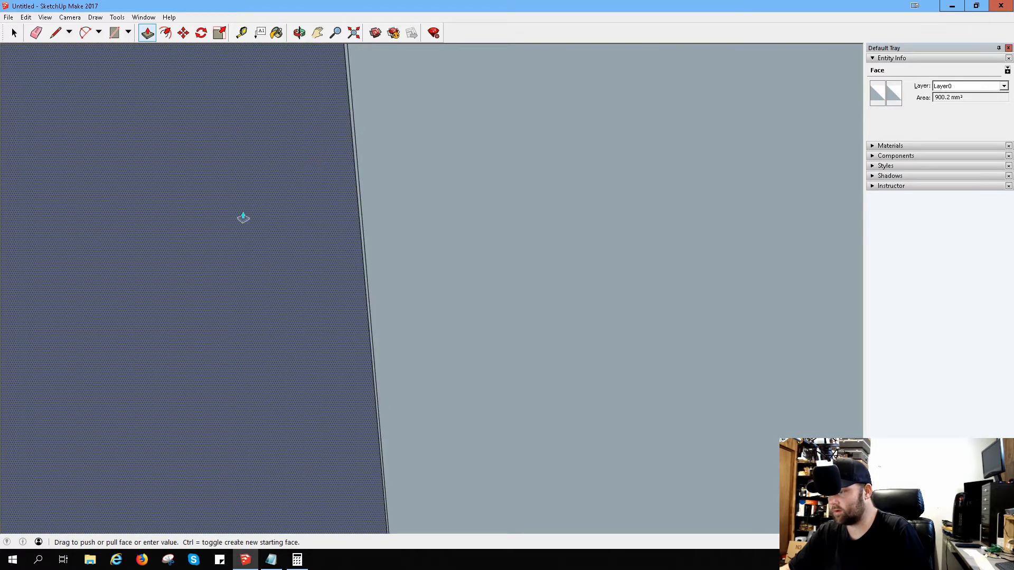
{"action": "left_click", "coordinate": [205, 214]}
{"action": "left_click", "coordinate": [206, 215]}
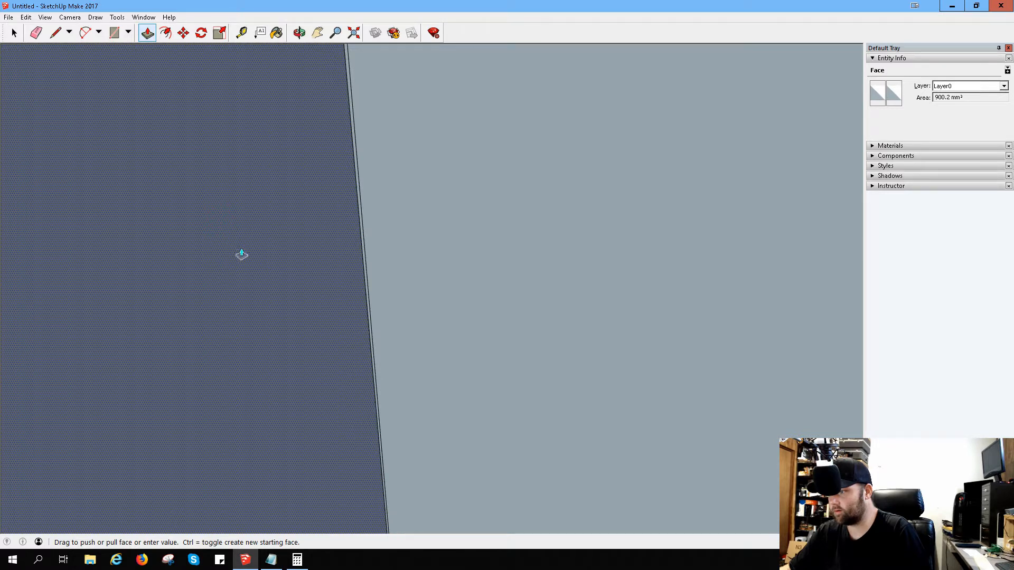
{"action": "left_click", "coordinate": [255, 261]}
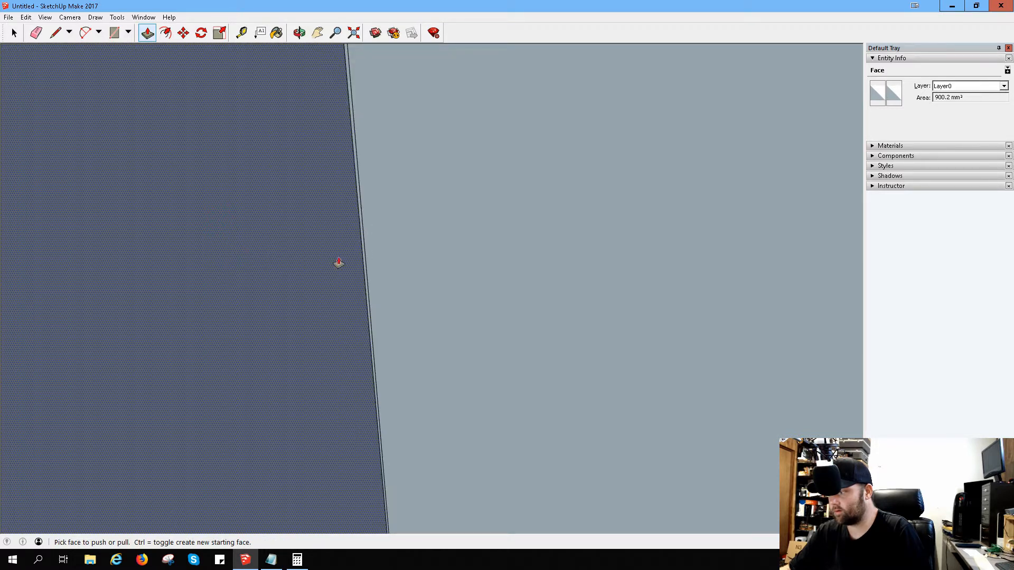
{"action": "left_click", "coordinate": [336, 274]}
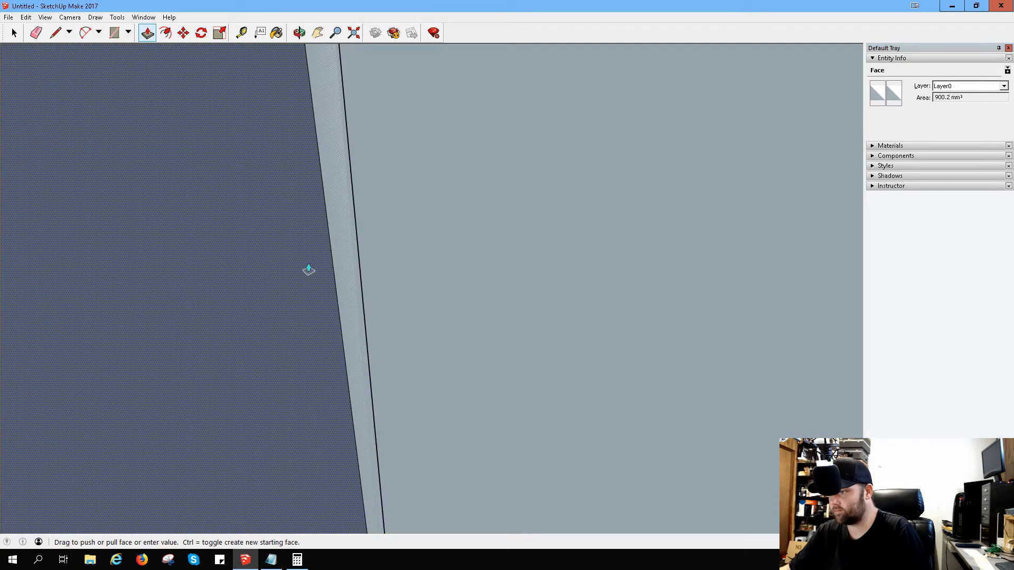
{"action": "left_click", "coordinate": [308, 269]}
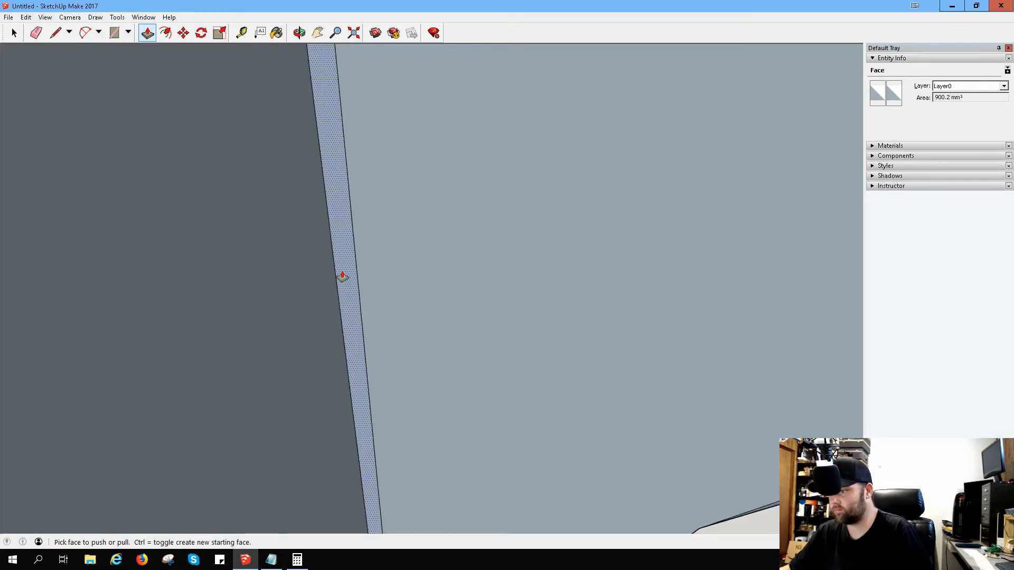
Step: Align the front opening's side wall with the line beside the arch using Push/Pull
{"action": "scroll", "coordinate": [342, 276], "scroll_direction": "down", "scroll_amount": 3}
{"action": "scroll", "coordinate": [344, 274], "scroll_direction": "down", "scroll_amount": 3}
{"action": "left_click", "coordinate": [303, 283]}
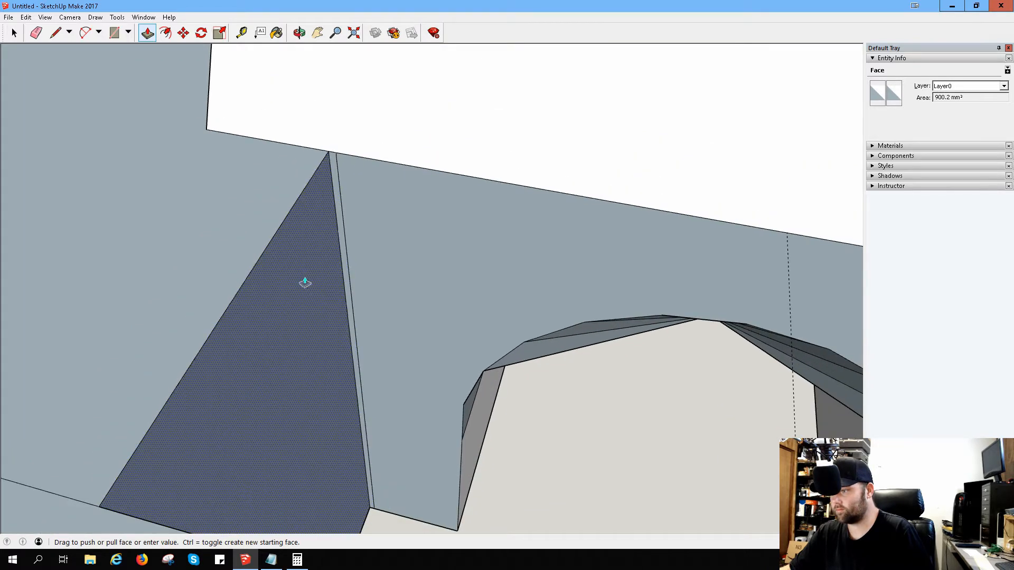
{"action": "left_click", "coordinate": [308, 294]}
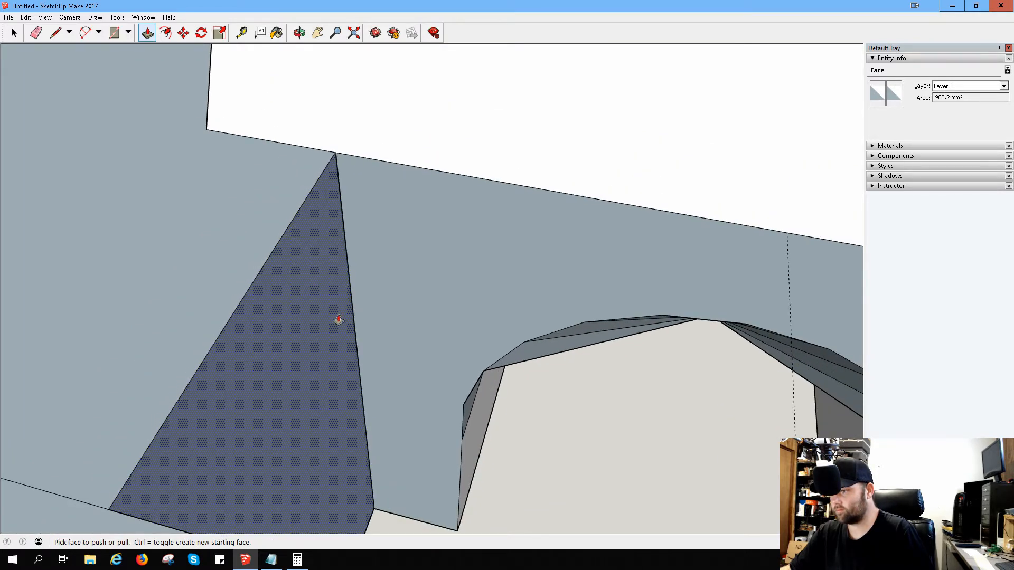
{"action": "scroll", "coordinate": [339, 319], "scroll_direction": "up", "scroll_amount": 6}
{"action": "left_click", "coordinate": [296, 283]}
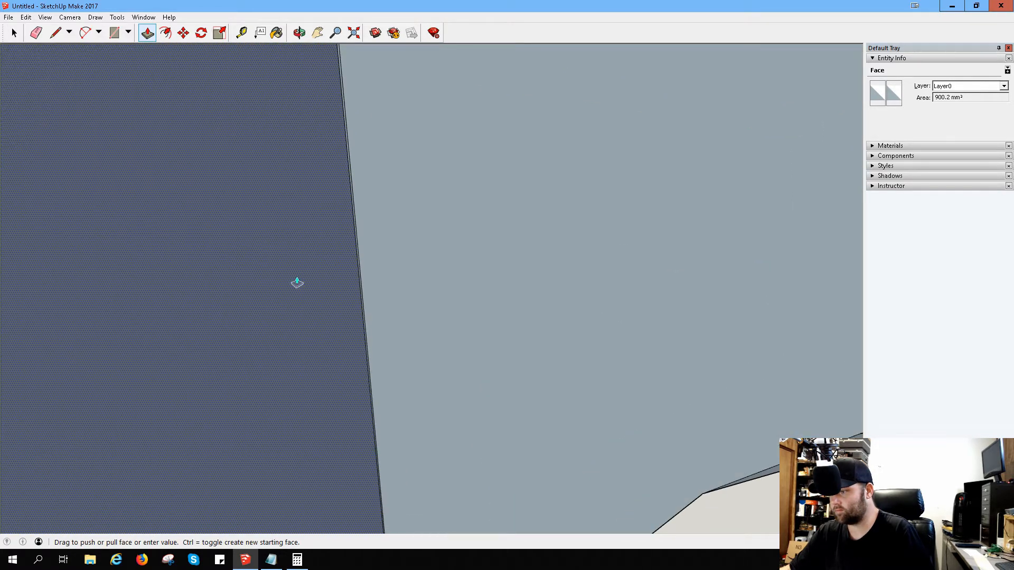
{"action": "left_click", "coordinate": [185, 252]}
{"action": "left_click", "coordinate": [138, 267]}
{"action": "left_click", "coordinate": [256, 311]}
{"action": "scroll", "coordinate": [389, 350], "scroll_direction": "down", "scroll_amount": 6}
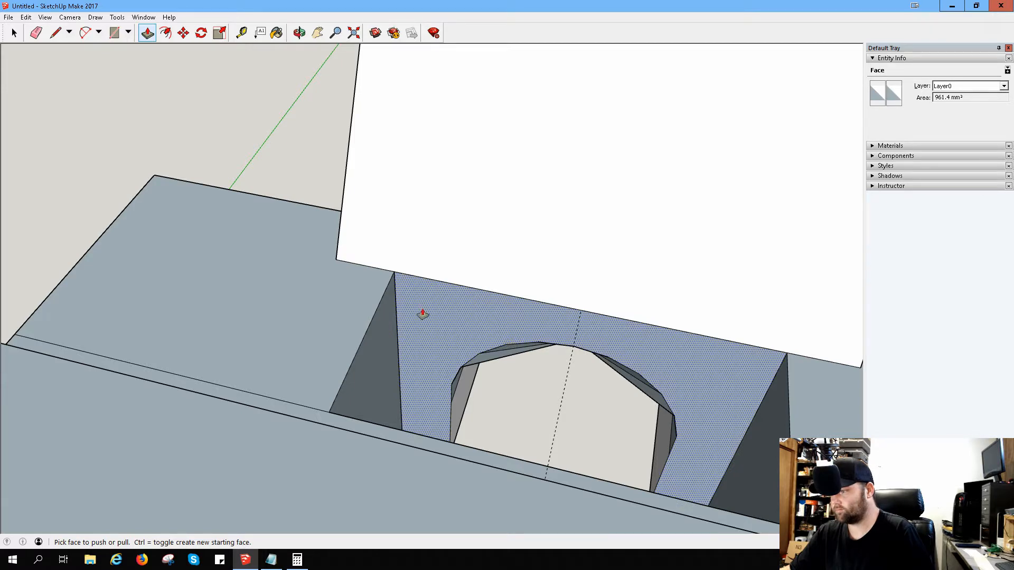
Step: Draw a diagonal across the front block's top from the end edge's dividing point to the sloped block's corner, and cut away the outer corner
{"action": "middle_click_drag", "start_coordinate": [425, 310], "coordinate": [519, 316]}
{"action": "left_click_drag", "start_coordinate": [583, 316], "coordinate": [494, 404]}
{"action": "key", "text": "p"}
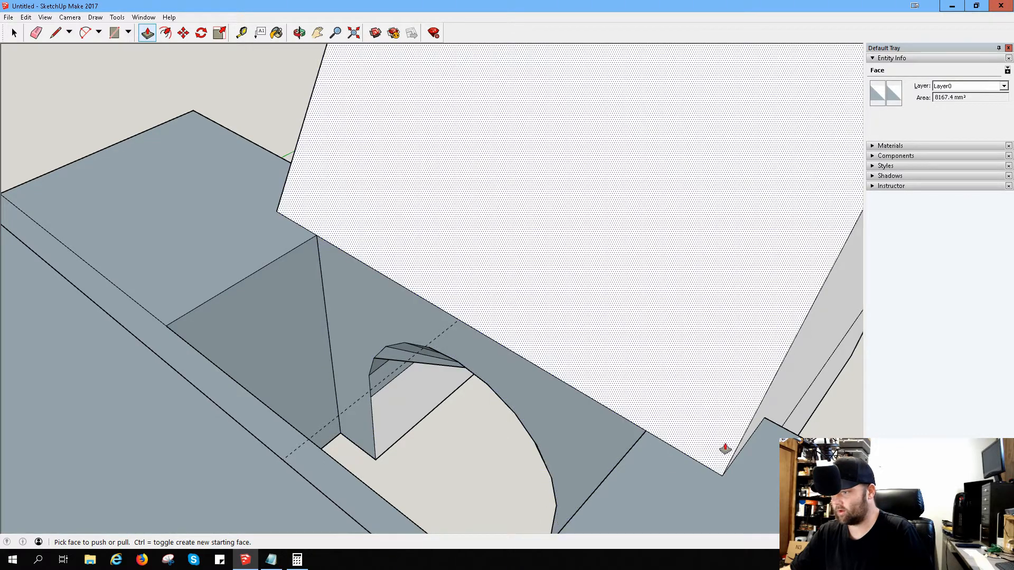
{"action": "middle_click_drag", "start_coordinate": [725, 449], "coordinate": [559, 312]}
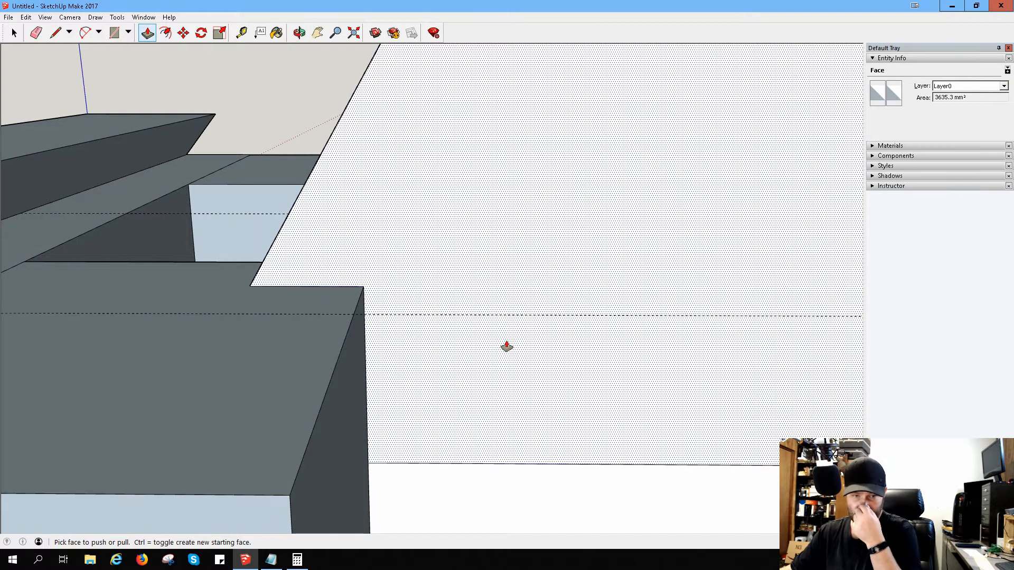
{"action": "scroll", "coordinate": [504, 324], "scroll_direction": "down", "scroll_amount": 4}
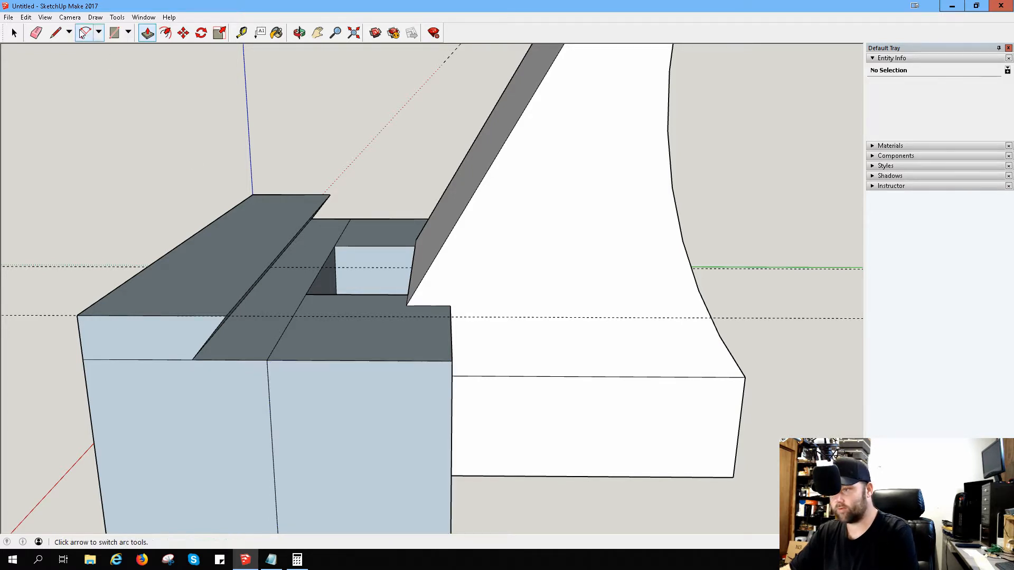
{"action": "left_click", "coordinate": [55, 33]}
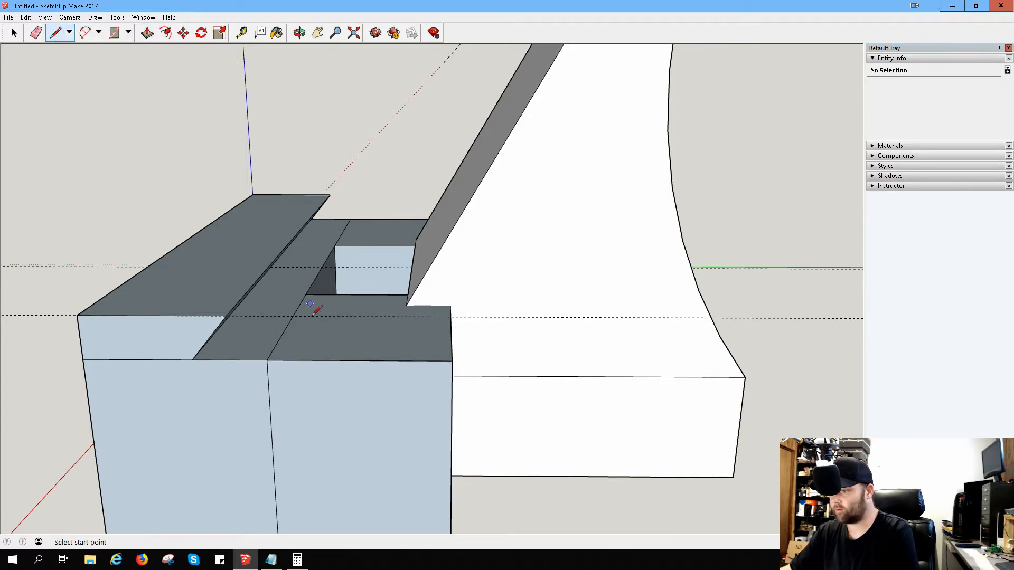
{"action": "left_click", "coordinate": [266, 360]}
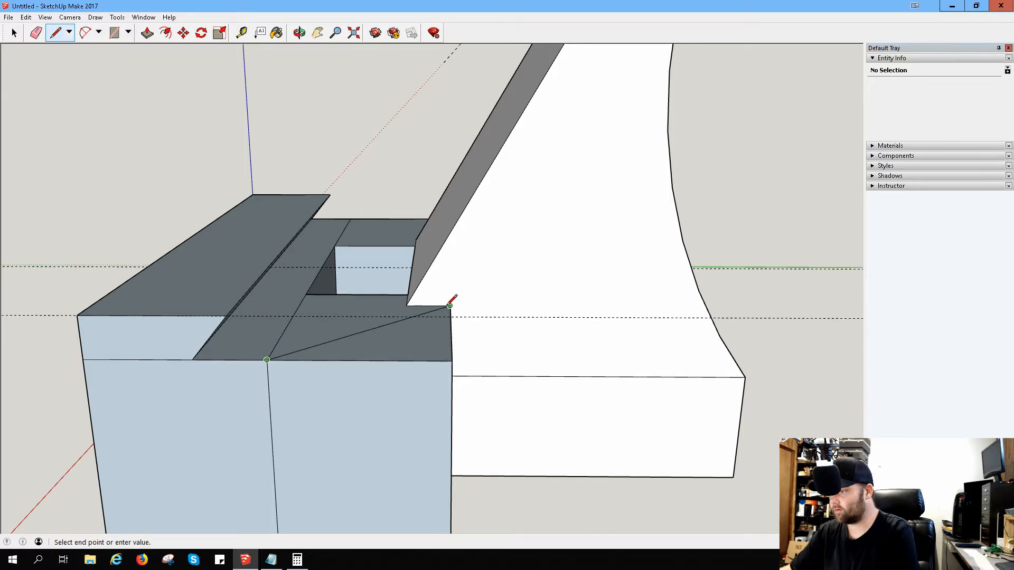
{"action": "left_click", "coordinate": [449, 305]}
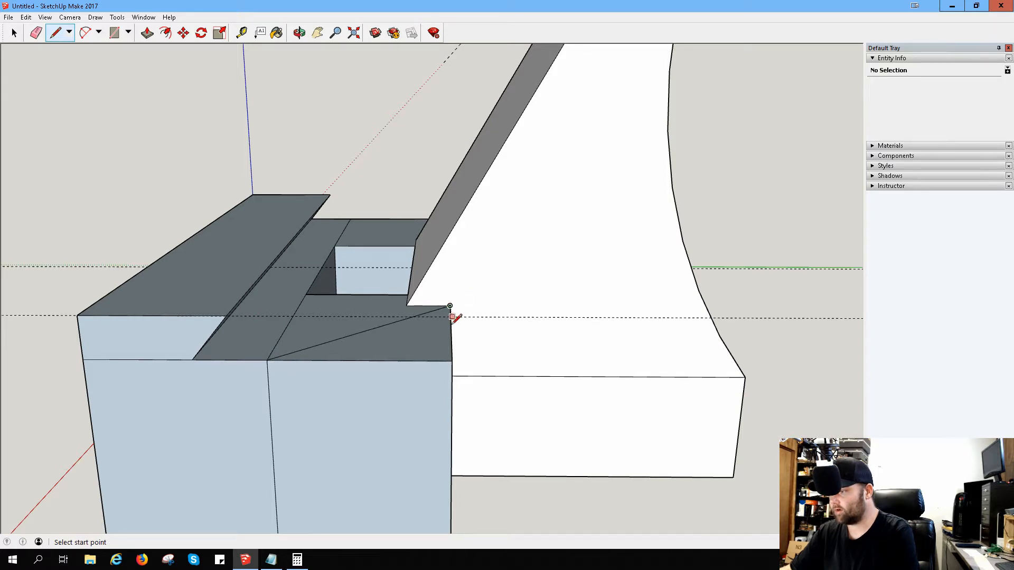
{"action": "left_click", "coordinate": [147, 33]}
{"action": "left_click", "coordinate": [429, 351]}
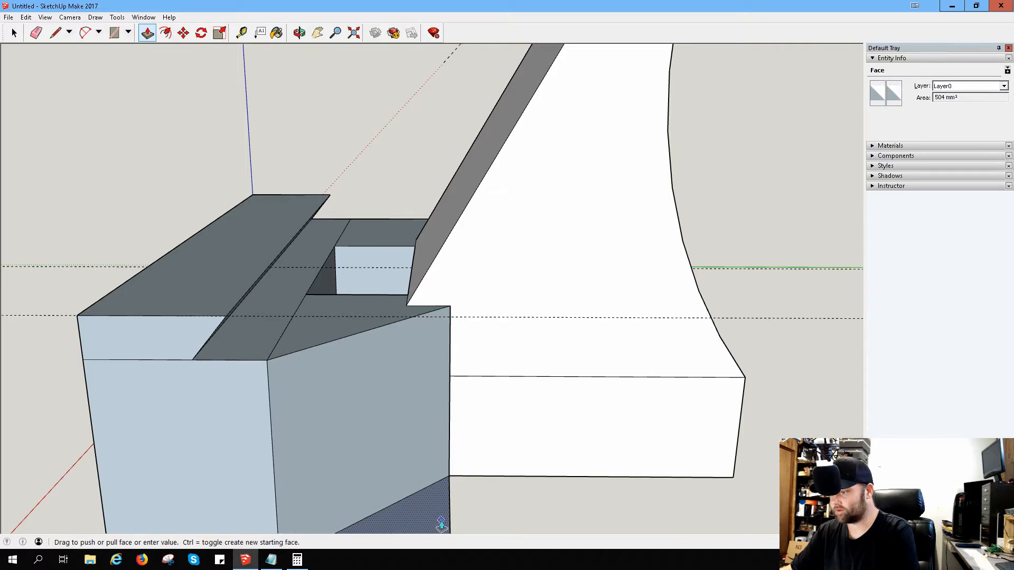
{"action": "left_click", "coordinate": [441, 523]}
Step: Draw the matching diagonal on top of the front block's opposite end and push that outer corner down 40 mm to remove it
{"action": "middle_click_drag", "start_coordinate": [213, 279], "coordinate": [623, 310]}
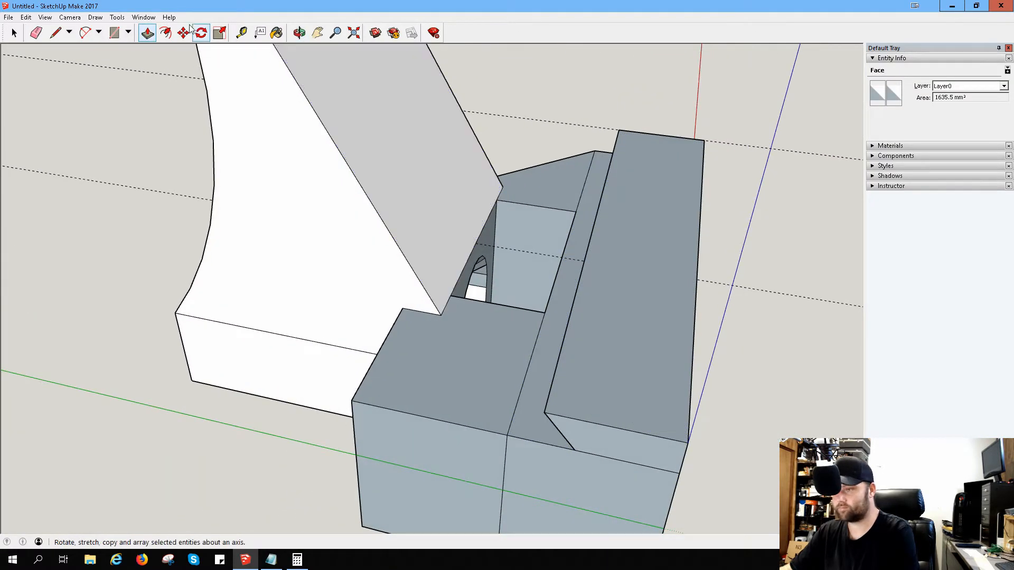
{"action": "left_click", "coordinate": [56, 33]}
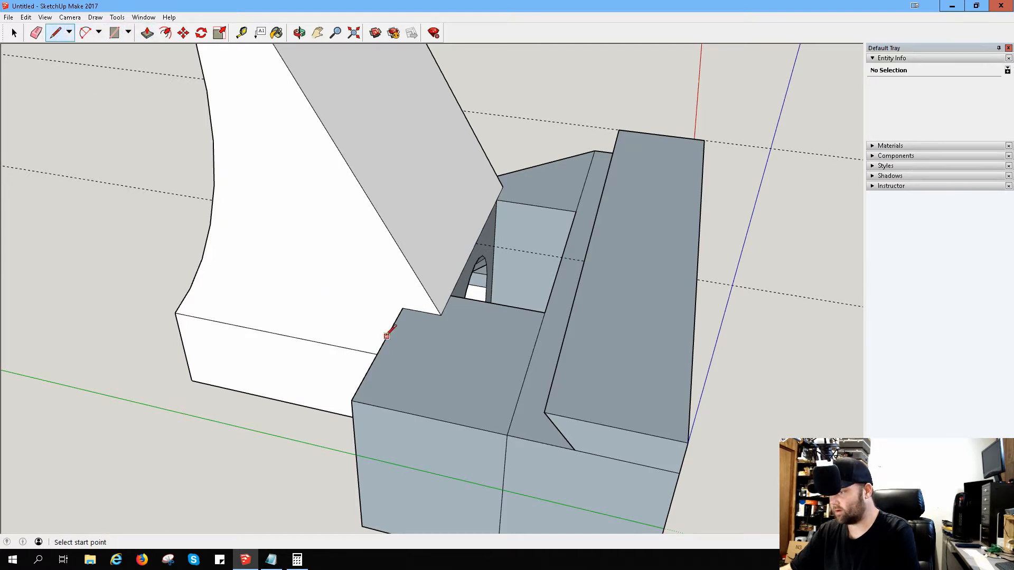
{"action": "left_click", "coordinate": [507, 435]}
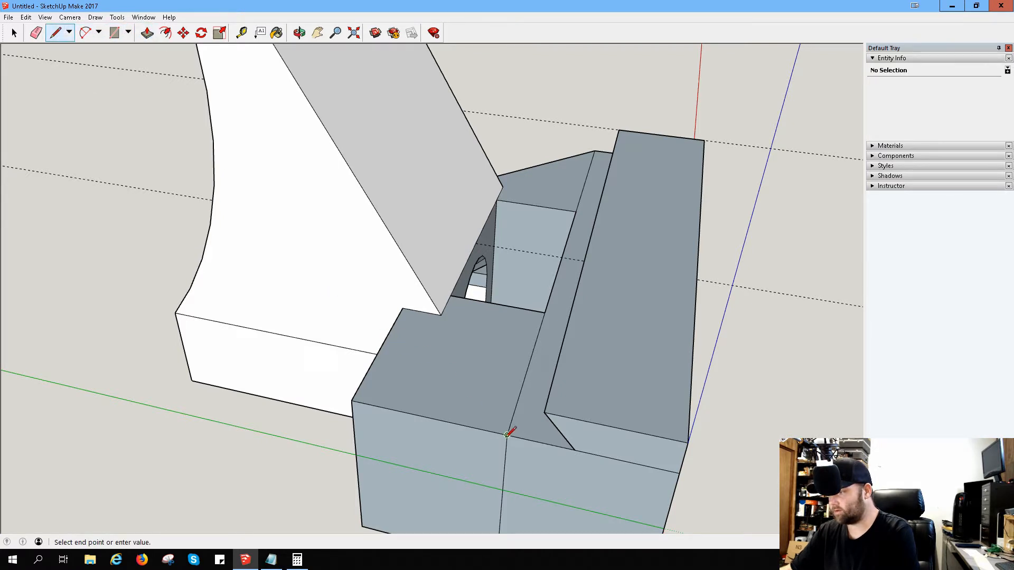
{"action": "left_click", "coordinate": [402, 308]}
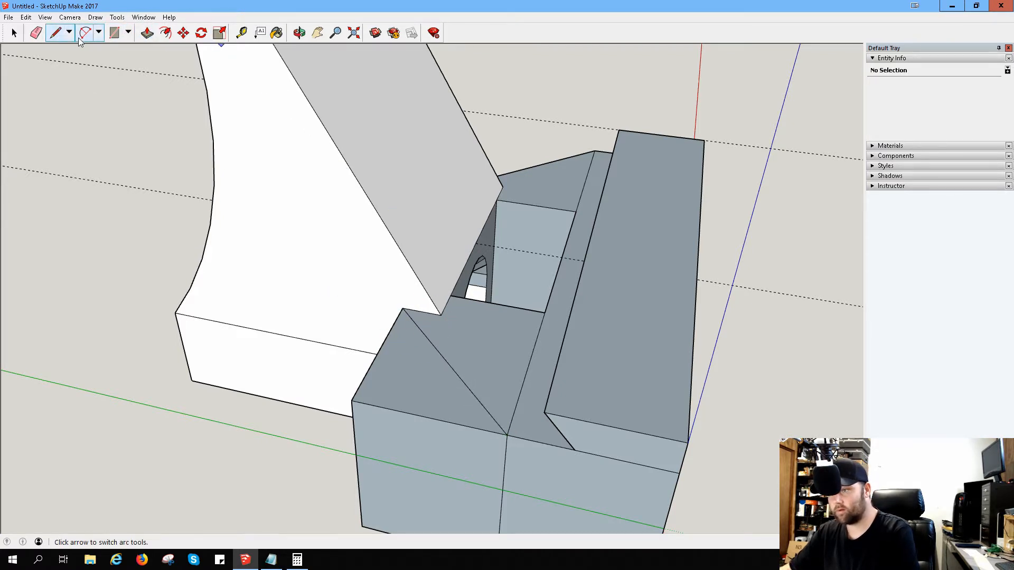
{"action": "left_click", "coordinate": [147, 33]}
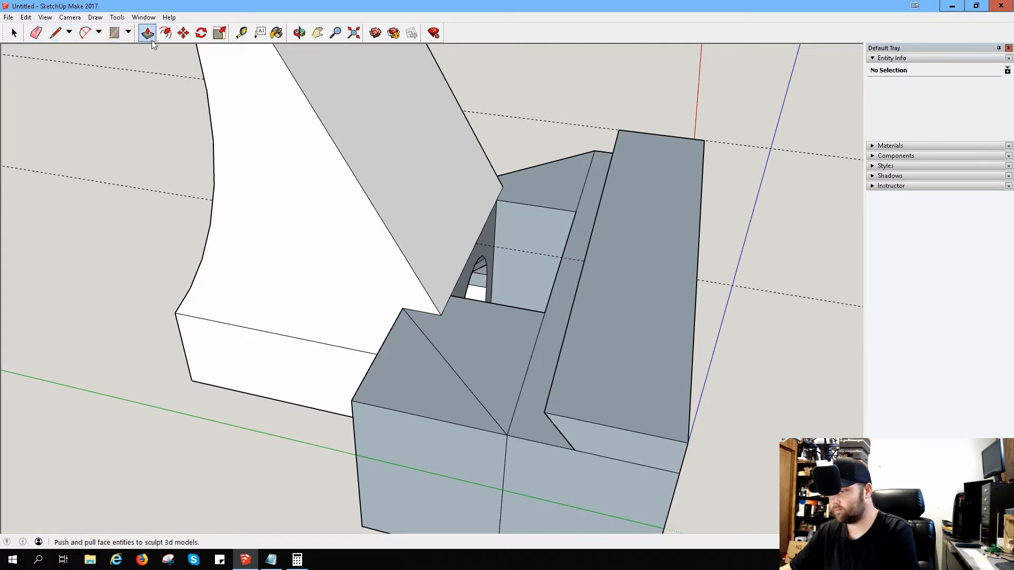
{"action": "left_click_drag", "start_coordinate": [428, 417], "coordinate": [405, 443]}
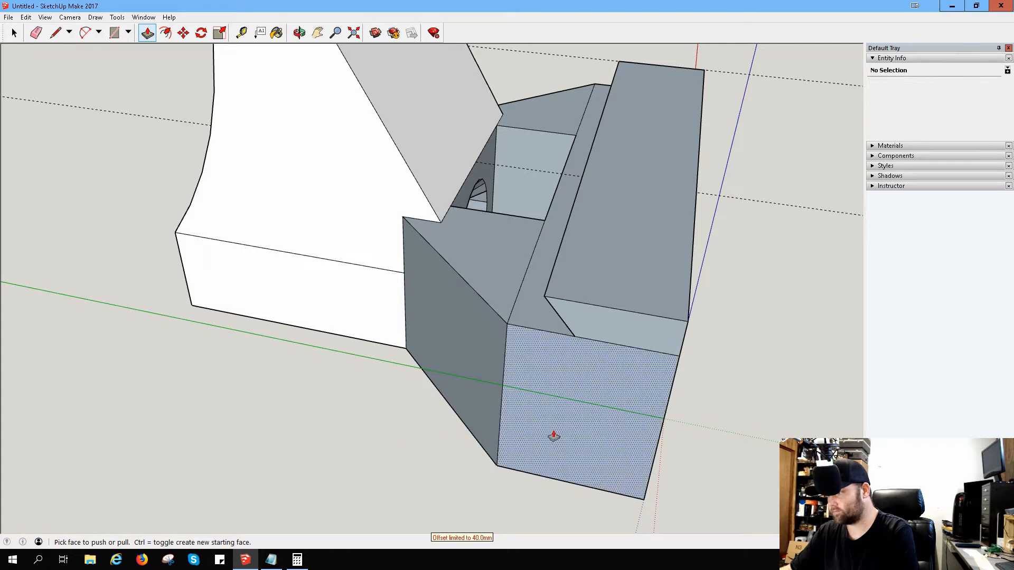
Step: Draw a diagonal line on the front block's end face from the origin to the lower corner beside the chamfer
{"action": "middle_click_drag", "start_coordinate": [553, 433], "coordinate": [659, 303]}
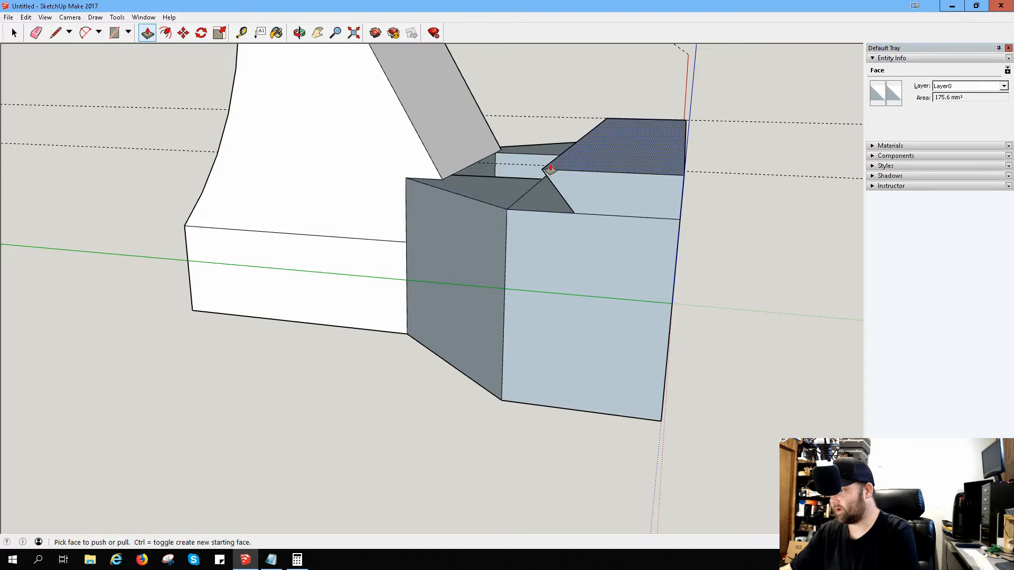
{"action": "middle_click_drag", "start_coordinate": [573, 272], "coordinate": [563, 290]}
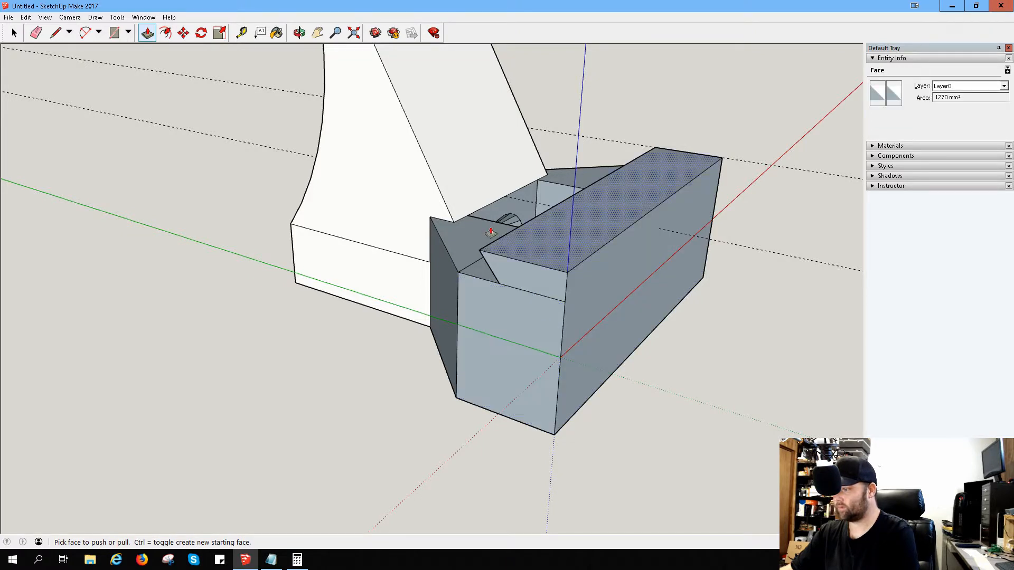
{"action": "left_click", "coordinate": [55, 33]}
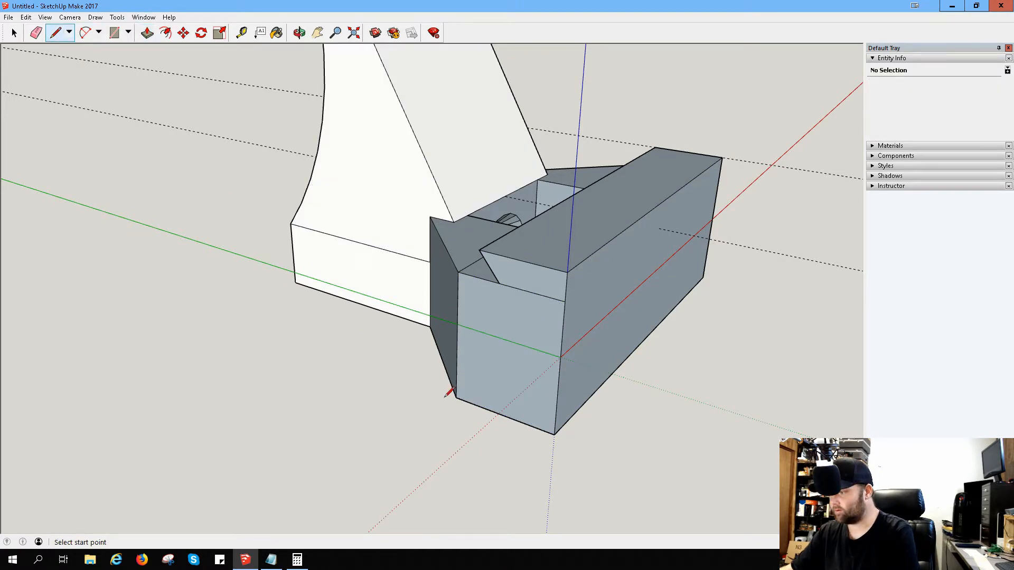
{"action": "left_click", "coordinate": [560, 358]}
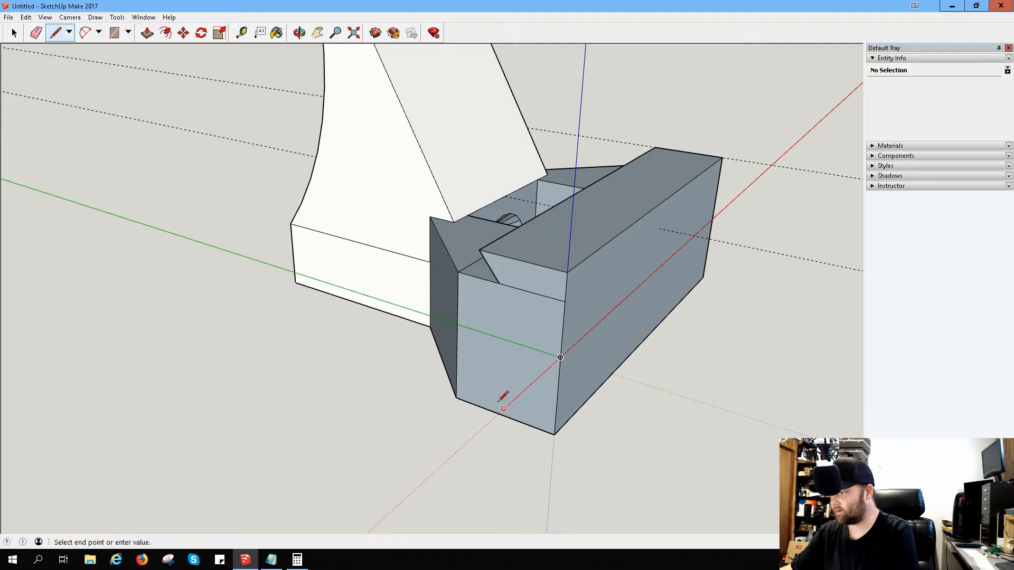
{"action": "left_click", "coordinate": [455, 397]}
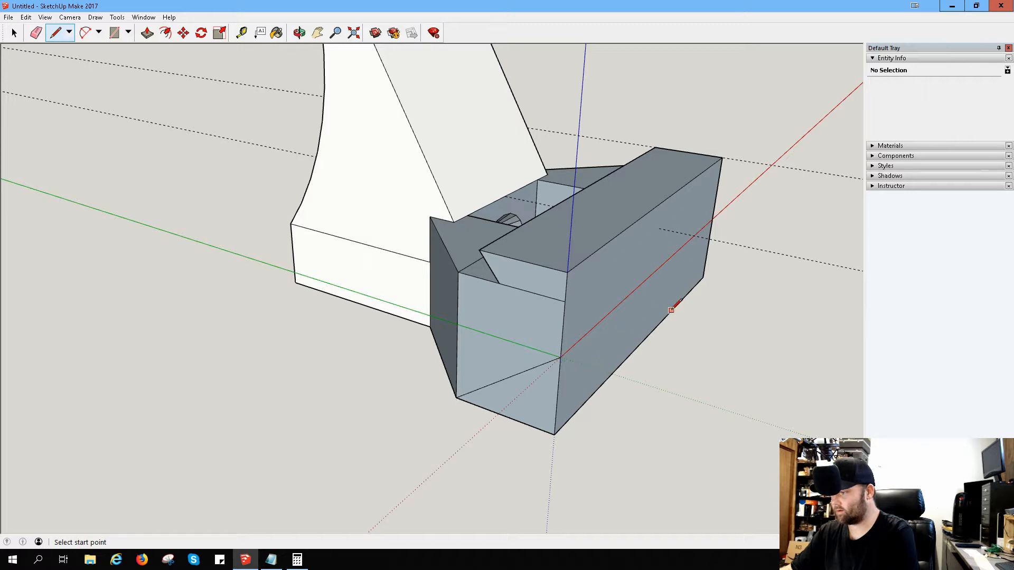
Step: Draw a diagonal on the opposite end face from the front vertical edge to the base edge's midpoint, and cut the lower front corner off along the block
{"action": "middle_click_drag", "start_coordinate": [715, 290], "coordinate": [154, 224]}
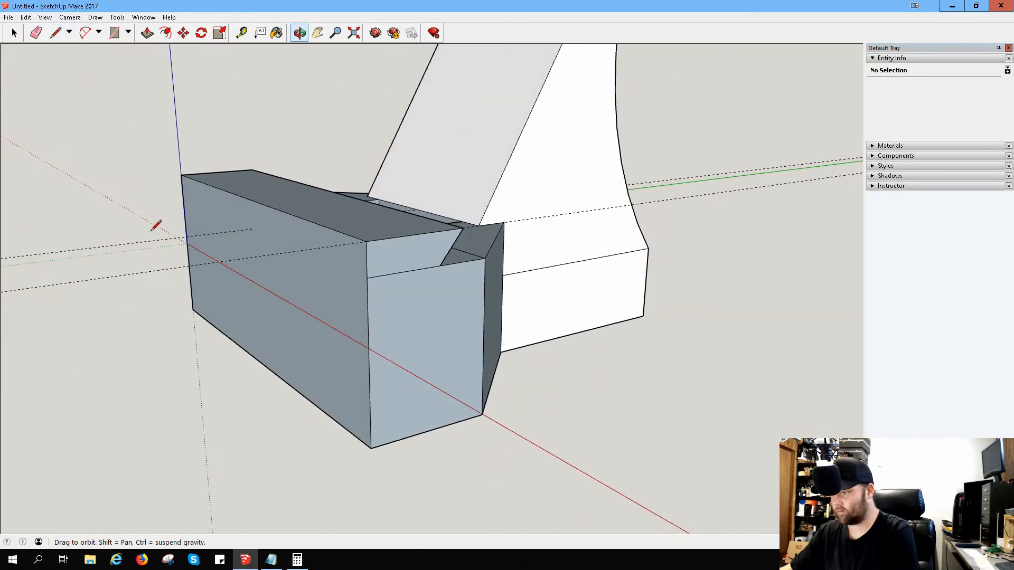
{"action": "left_click", "coordinate": [369, 348]}
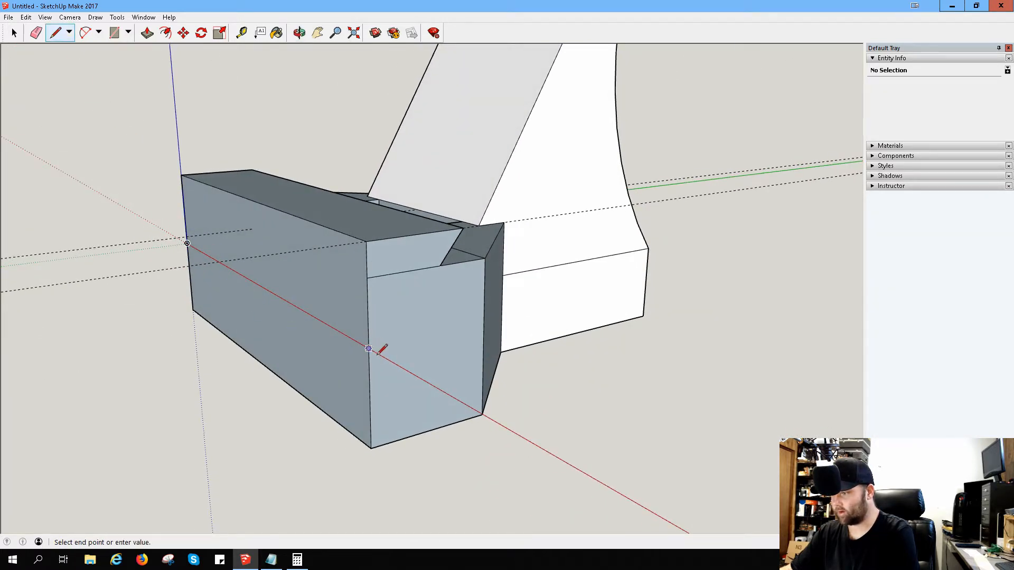
{"action": "left_click", "coordinate": [429, 430]}
{"action": "left_click", "coordinate": [147, 33]}
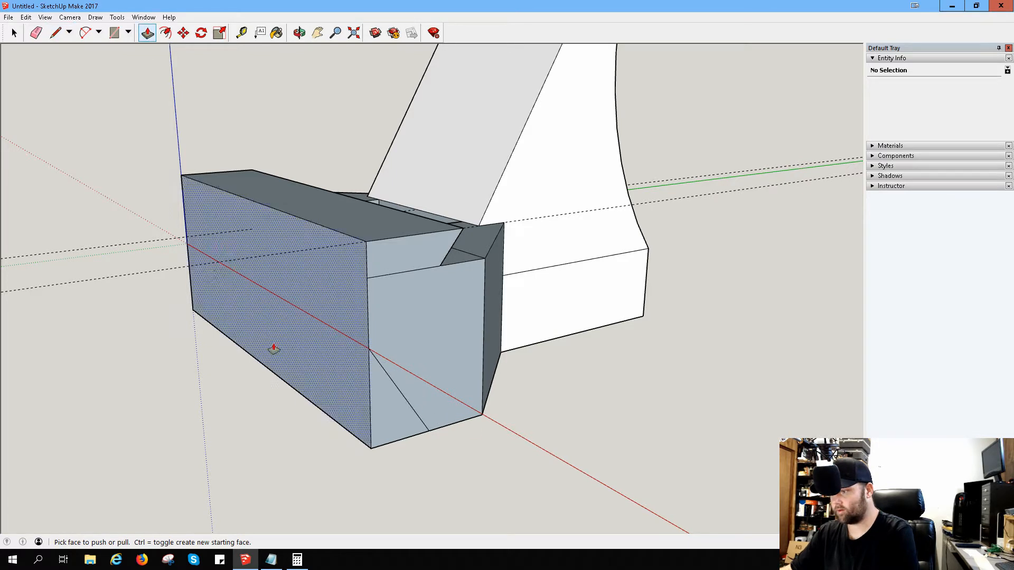
{"action": "left_click_drag", "start_coordinate": [380, 430], "coordinate": [190, 318]}
{"action": "middle_click_drag", "start_coordinate": [565, 348], "coordinate": [434, 292]}
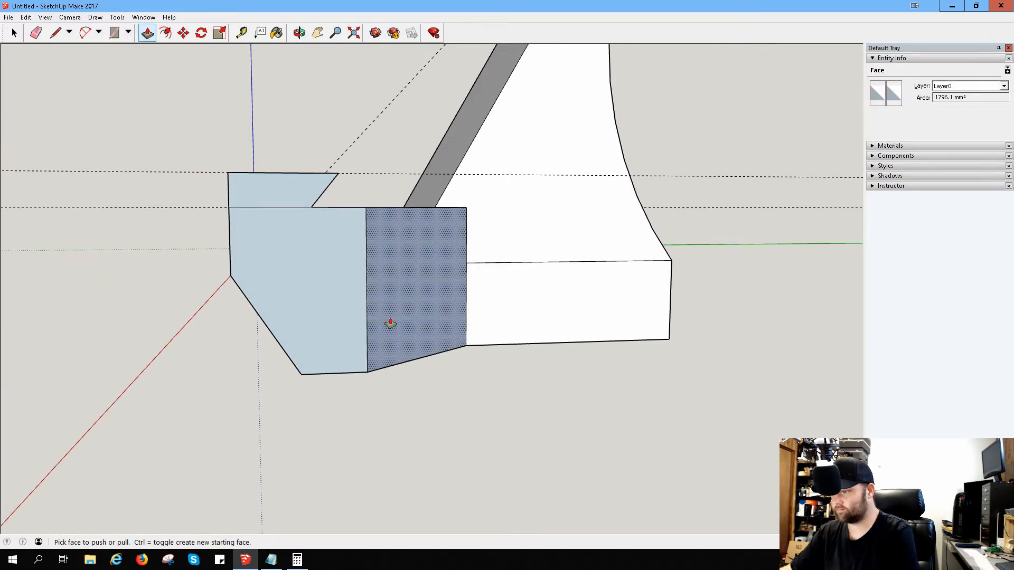
Step: Draw a diagonal on the front block's end face from the front vertical edge to the corner beside the chamfer, and cut the material below it away lengthwise
{"action": "scroll", "coordinate": [388, 323], "scroll_direction": "up", "scroll_amount": 1}
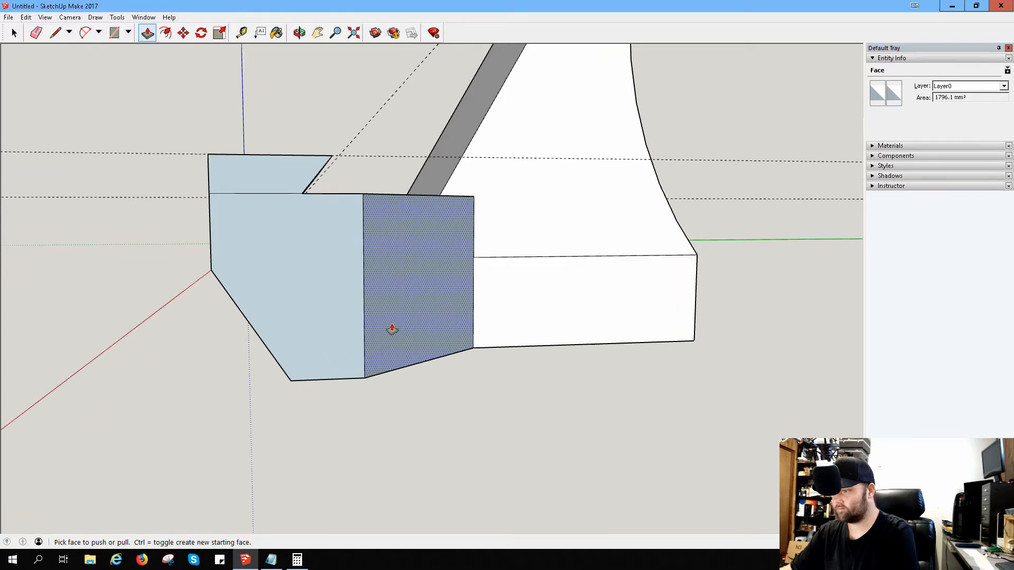
{"action": "left_click", "coordinate": [55, 37]}
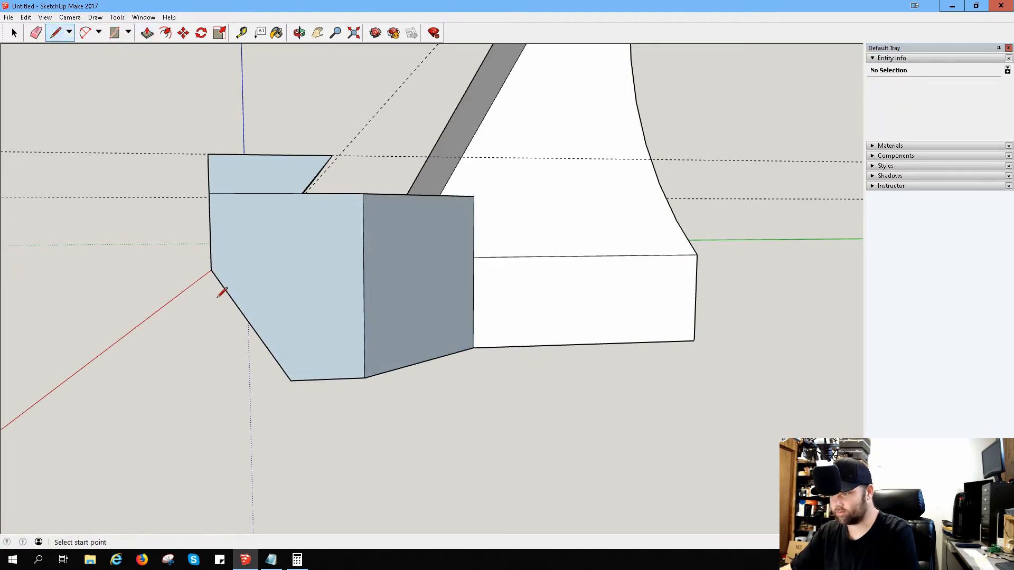
{"action": "left_click", "coordinate": [365, 376]}
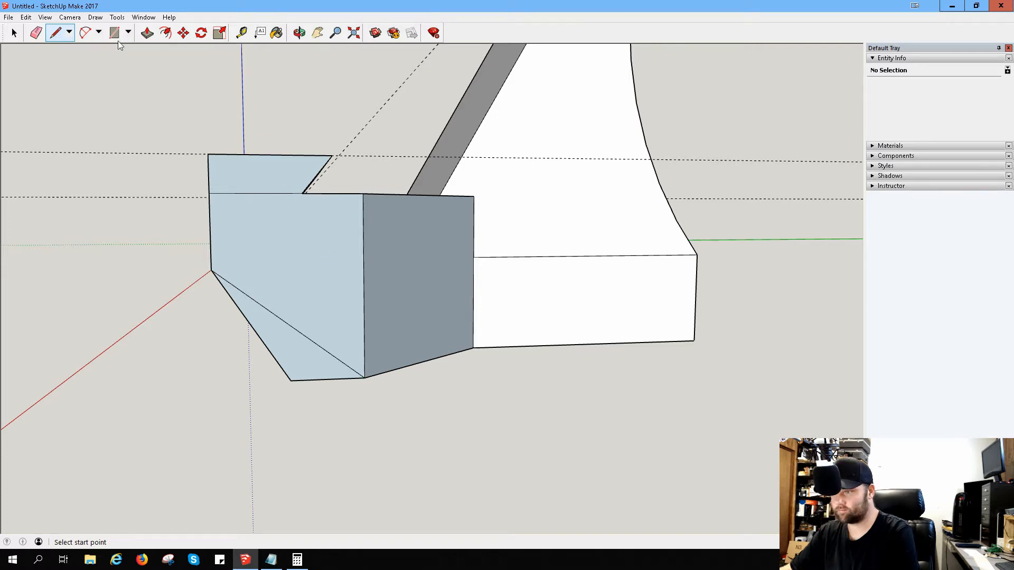
{"action": "left_click", "coordinate": [148, 33]}
{"action": "left_click", "coordinate": [290, 372]}
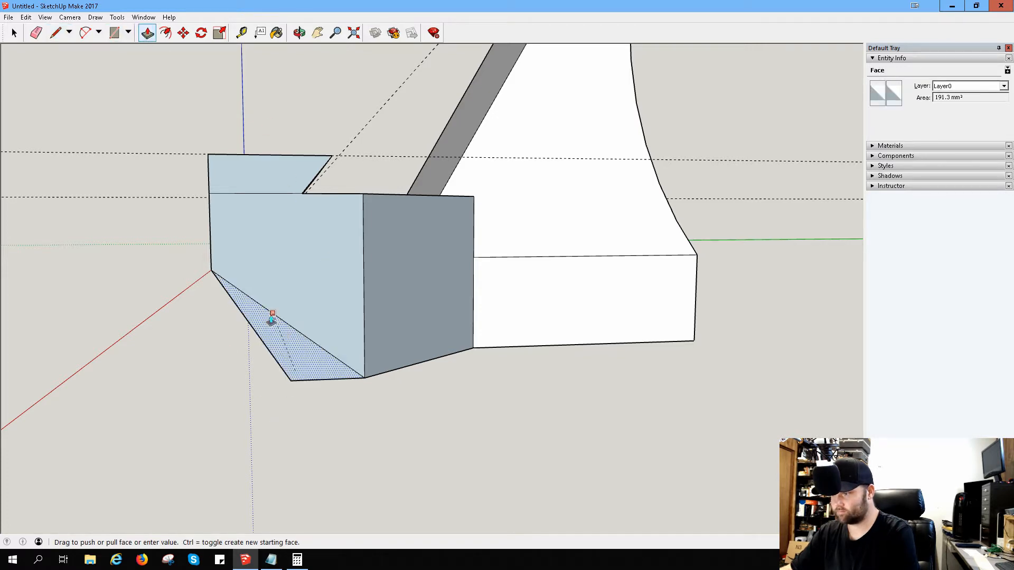
{"action": "key", "text": "Escape"}
{"action": "middle_click_drag", "start_coordinate": [258, 340], "coordinate": [332, 344]}
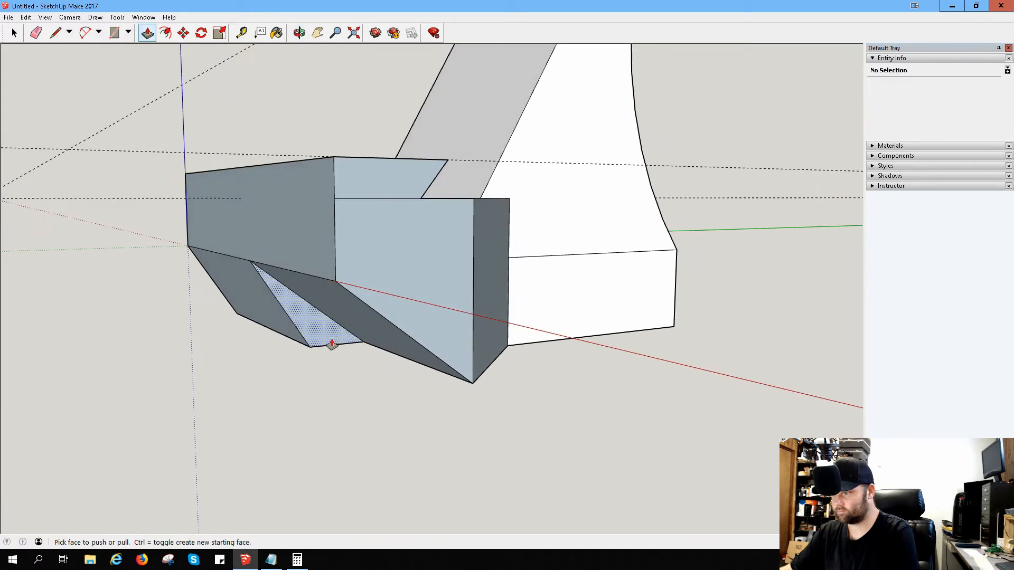
{"action": "left_click", "coordinate": [331, 345]}
{"action": "left_click", "coordinate": [233, 331]}
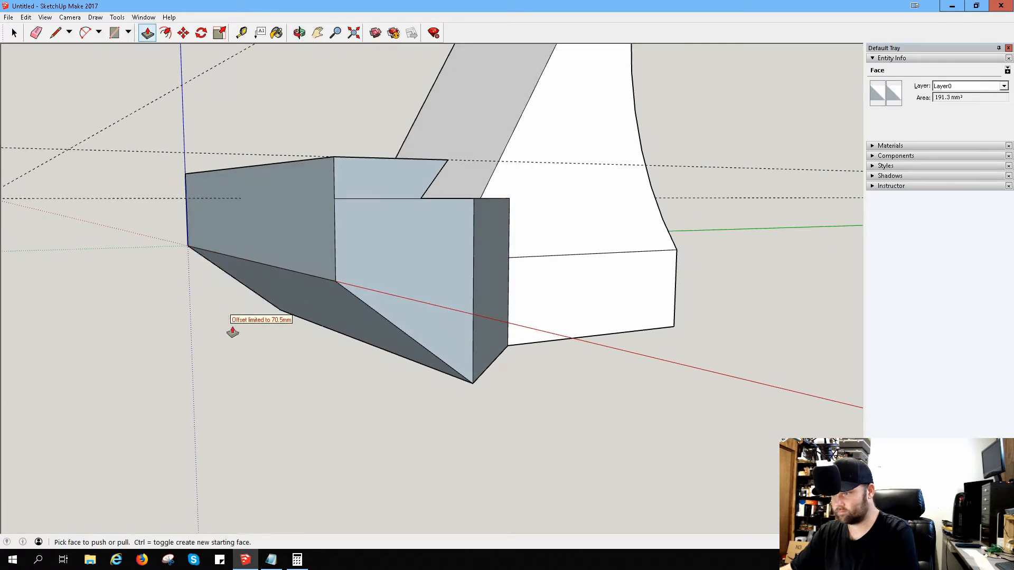
Step: Erase the leftover lengthwise edge segments on the front block's top beside the undercut
{"action": "middle_click_drag", "start_coordinate": [512, 377], "coordinate": [422, 389]}
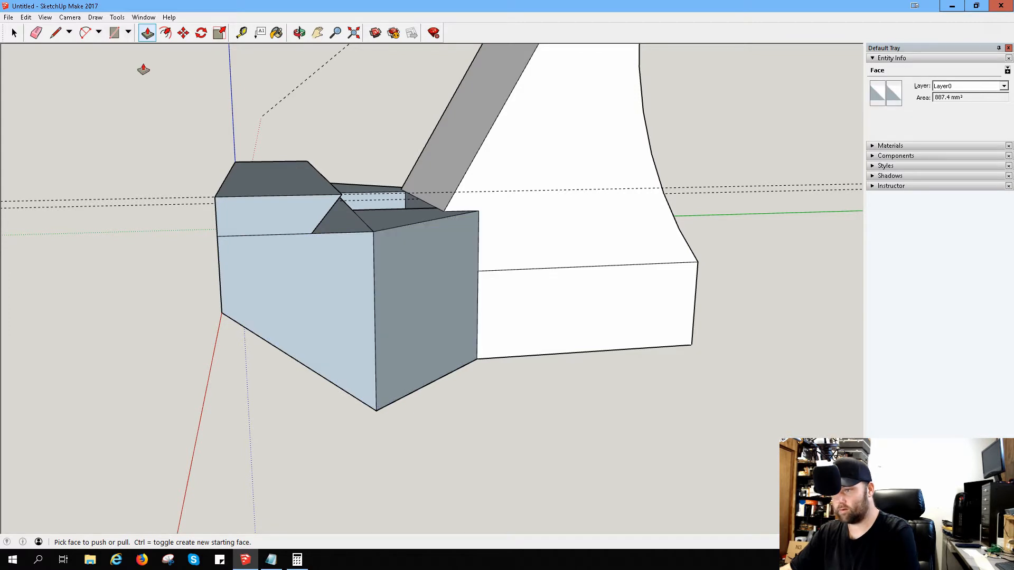
{"action": "left_click", "coordinate": [36, 33]}
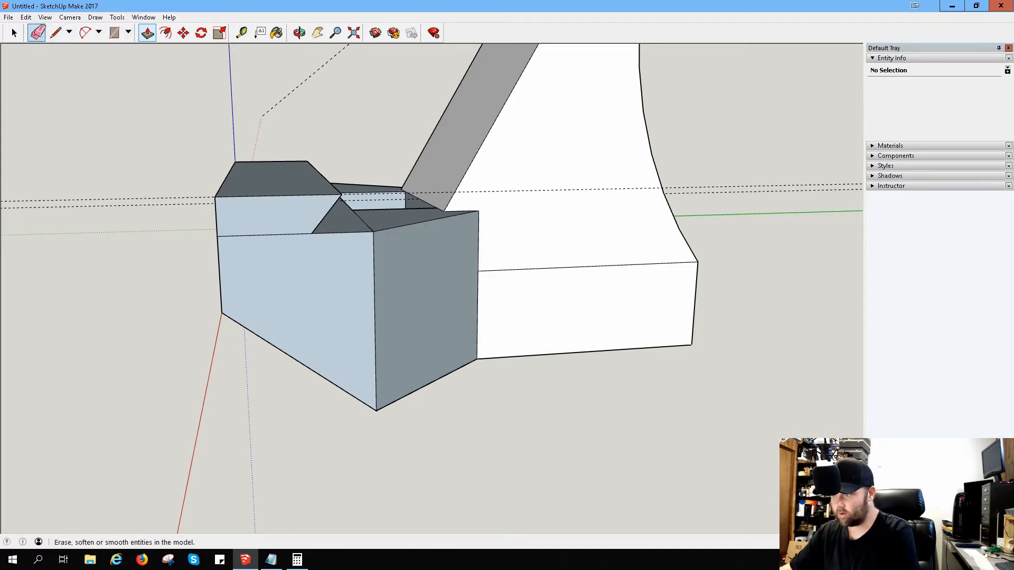
{"action": "mouse_move", "coordinate": [165, 205]}
{"action": "middle_mouse_down"}
{"action": "mouse_move", "coordinate": [421, 271]}
{"action": "mouse_move", "coordinate": [792, 339]}
{"action": "middle_mouse_up"}
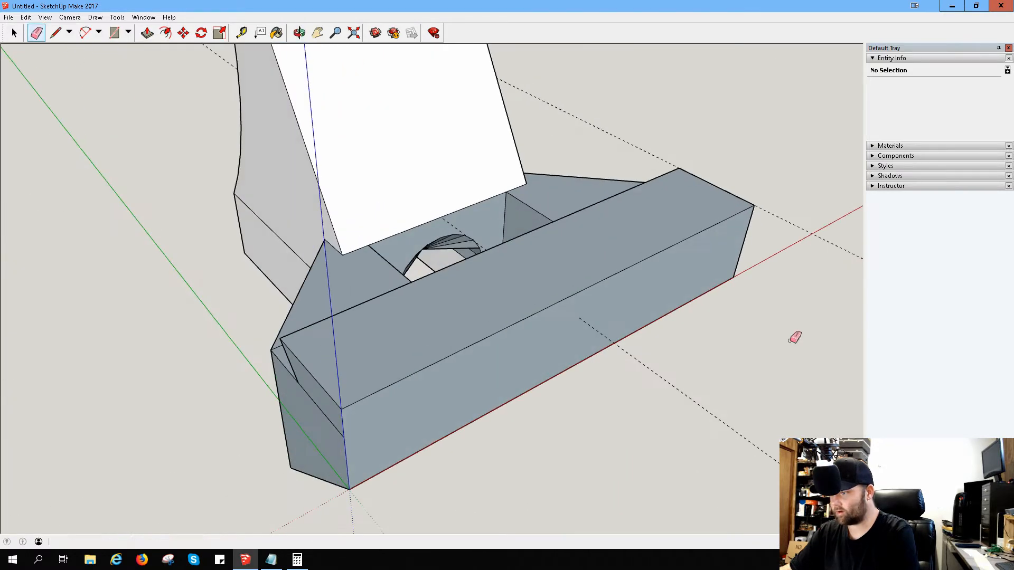
{"action": "middle_click_drag", "start_coordinate": [328, 368], "coordinate": [541, 354]}
{"action": "left_click_drag", "start_coordinate": [541, 354], "coordinate": [531, 404]}
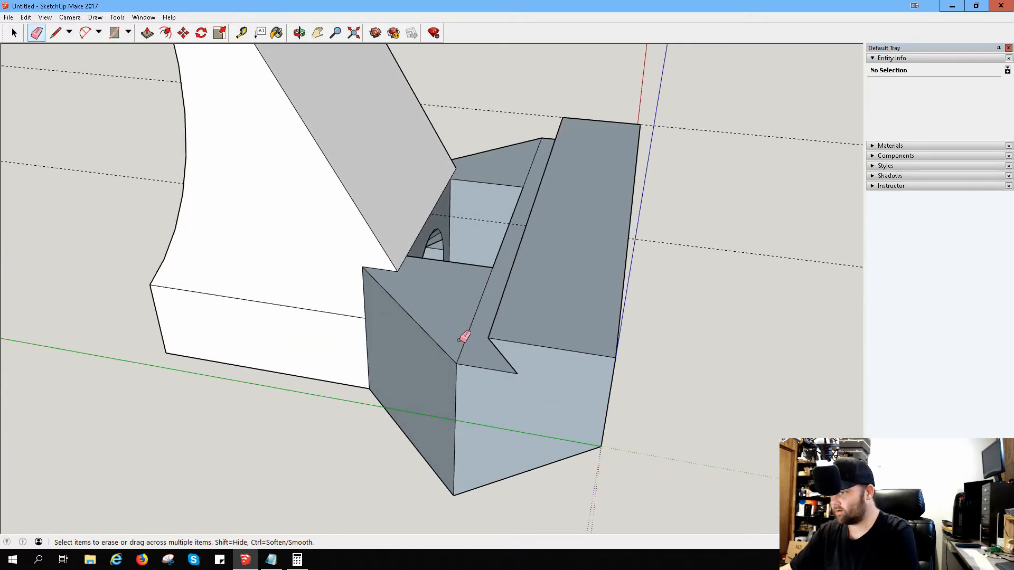
{"action": "left_click_drag", "start_coordinate": [468, 319], "coordinate": [482, 314]}
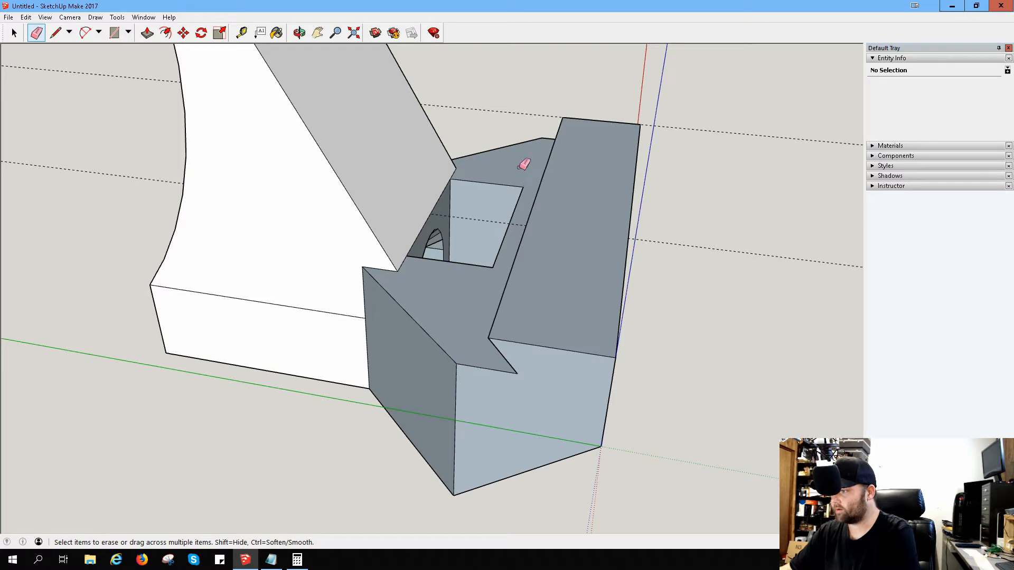
{"action": "mouse_move", "coordinate": [647, 259]}
{"action": "middle_mouse_down"}
{"action": "mouse_move", "coordinate": [821, 256]}
{"action": "mouse_move", "coordinate": [682, 254]}
{"action": "middle_mouse_up"}
Step: Examine the whole model from the front, sides, back and underside
{"action": "mouse_move", "coordinate": [470, 353]}
{"action": "middle_mouse_down"}
{"action": "mouse_move", "coordinate": [512, 342]}
{"action": "mouse_move", "coordinate": [420, 310]}
{"action": "mouse_move", "coordinate": [228, 333]}
{"action": "middle_mouse_up"}
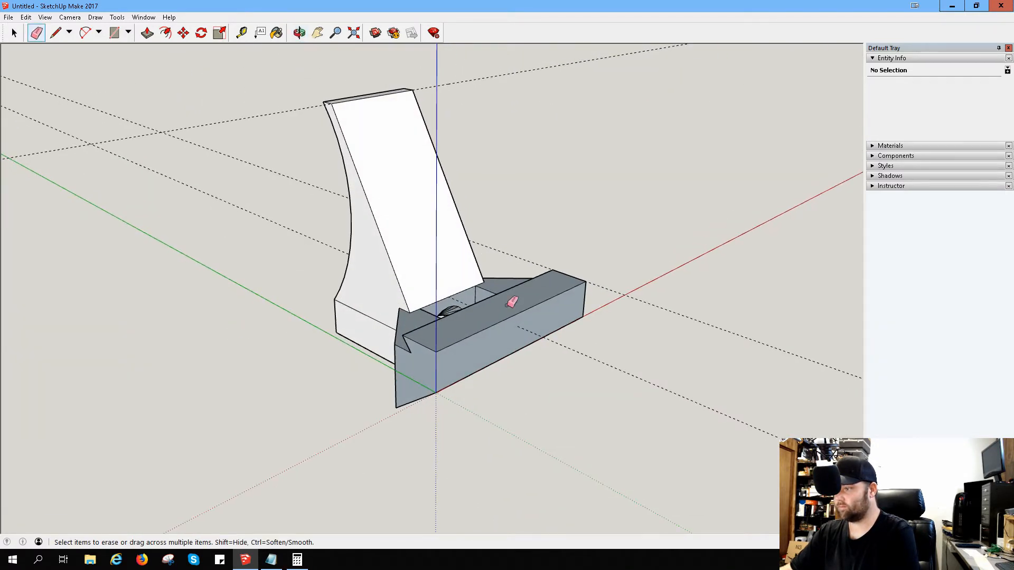
{"action": "mouse_move", "coordinate": [516, 294]}
{"action": "middle_mouse_down"}
{"action": "mouse_move", "coordinate": [314, 316]}
{"action": "mouse_move", "coordinate": [331, 290]}
{"action": "middle_mouse_up"}
{"action": "scroll", "coordinate": [473, 290], "scroll_direction": "up", "scroll_amount": 3}
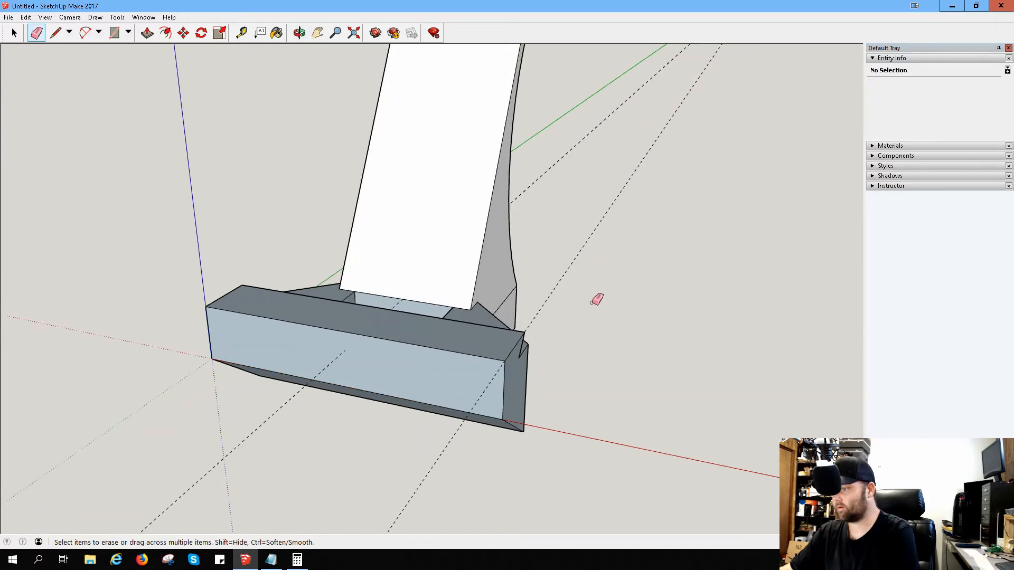
{"action": "mouse_move", "coordinate": [597, 300]}
{"action": "middle_mouse_down"}
{"action": "mouse_move", "coordinate": [568, 320]}
{"action": "mouse_move", "coordinate": [335, 379]}
{"action": "mouse_move", "coordinate": [307, 309]}
{"action": "mouse_move", "coordinate": [773, 358]}
{"action": "middle_mouse_up"}
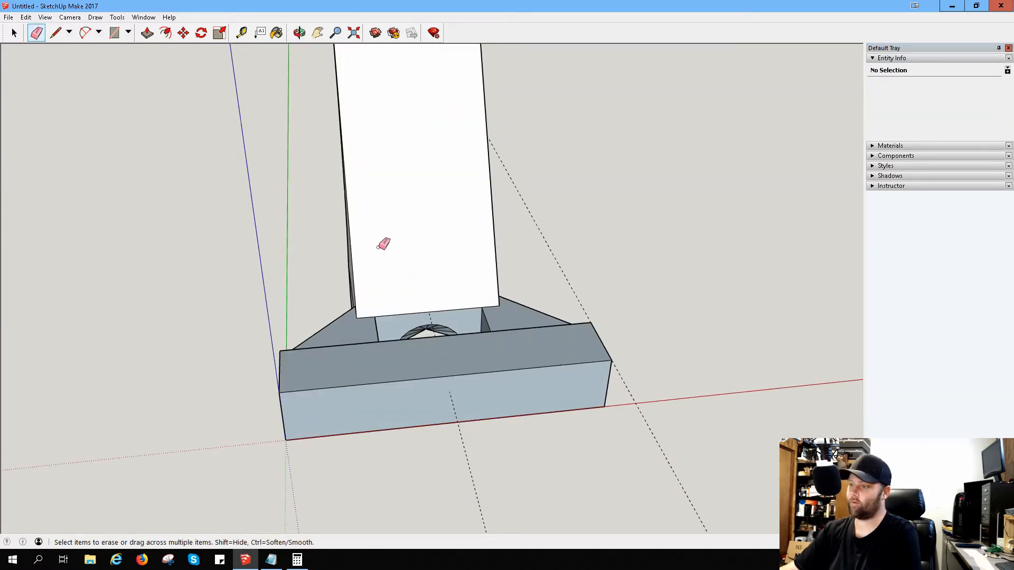
{"action": "scroll", "coordinate": [430, 254], "scroll_direction": "up", "scroll_amount": 2}
{"action": "scroll", "coordinate": [447, 274], "scroll_direction": "down", "scroll_amount": 4}
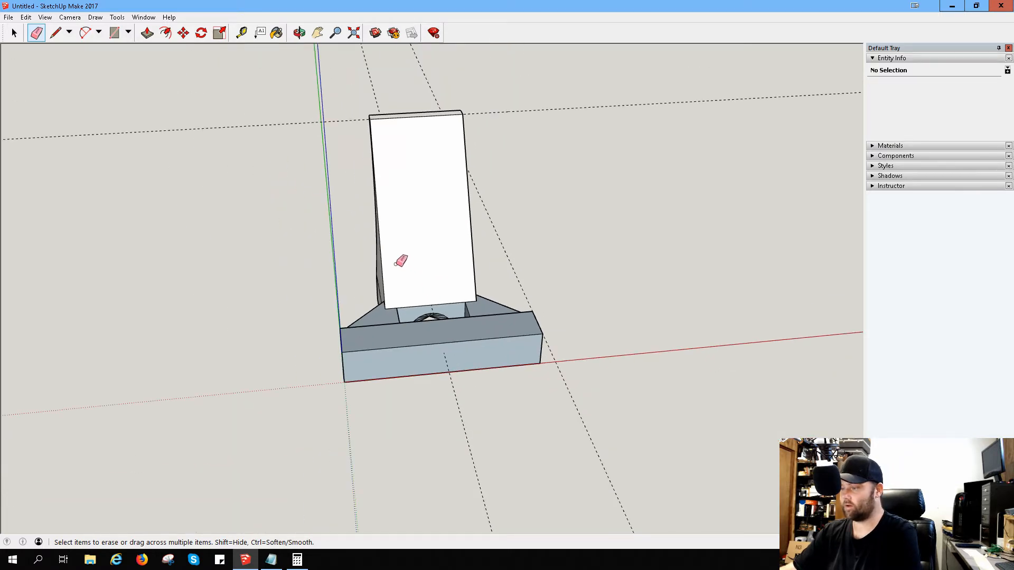
{"action": "mouse_move", "coordinate": [397, 262]}
{"action": "middle_mouse_down"}
{"action": "mouse_move", "coordinate": [582, 222]}
{"action": "mouse_move", "coordinate": [762, 252]}
{"action": "mouse_move", "coordinate": [614, 271]}
{"action": "middle_mouse_up"}
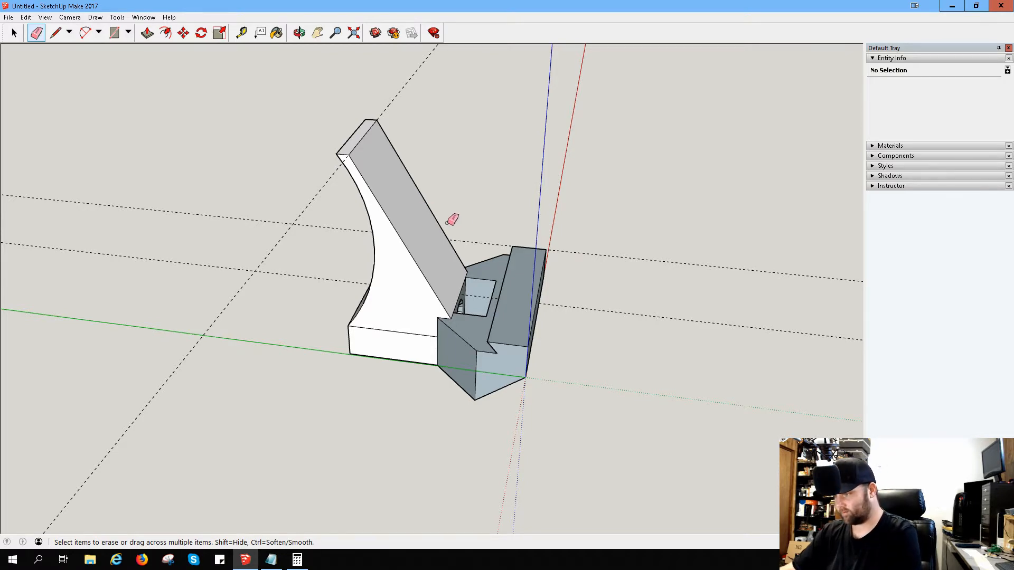
{"action": "mouse_move", "coordinate": [451, 220]}
{"action": "middle_mouse_down"}
{"action": "mouse_move", "coordinate": [591, 276]}
{"action": "mouse_move", "coordinate": [411, 229]}
{"action": "mouse_move", "coordinate": [546, 147]}
{"action": "mouse_move", "coordinate": [586, 136]}
{"action": "mouse_move", "coordinate": [547, 332]}
{"action": "mouse_move", "coordinate": [625, 231]}
{"action": "mouse_move", "coordinate": [618, 238]}
{"action": "middle_mouse_up"}
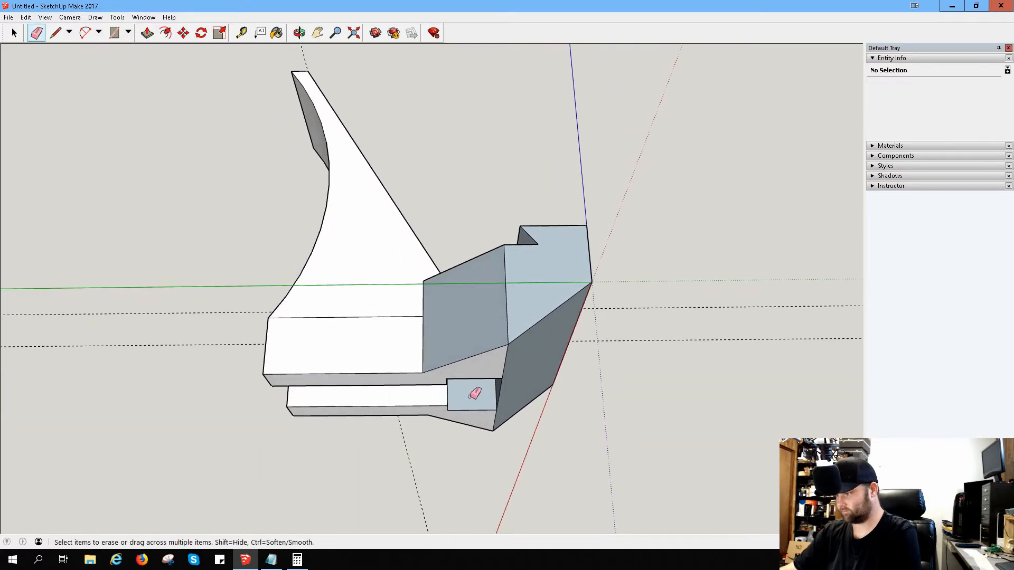
{"action": "middle_click_drag", "start_coordinate": [474, 394], "coordinate": [423, 364]}
{"action": "mouse_move", "coordinate": [152, 305]}
{"action": "middle_mouse_down"}
{"action": "mouse_move", "coordinate": [500, 410]}
{"action": "mouse_move", "coordinate": [283, 294]}
{"action": "mouse_move", "coordinate": [396, 326]}
{"action": "mouse_move", "coordinate": [433, 413]}
{"action": "mouse_move", "coordinate": [342, 444]}
{"action": "mouse_move", "coordinate": [382, 464]}
{"action": "mouse_move", "coordinate": [474, 462]}
{"action": "middle_mouse_up"}
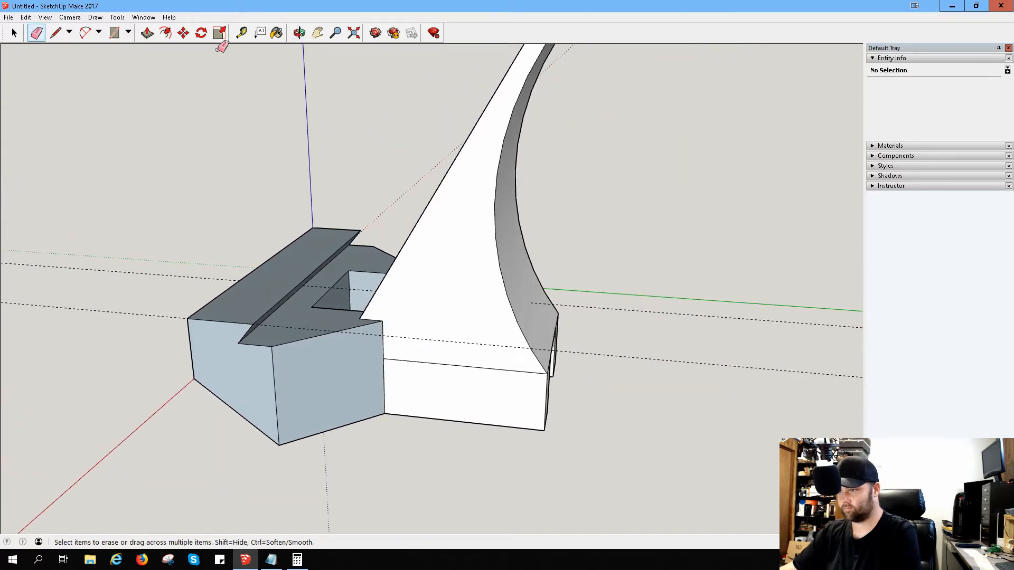
Step: Draw a horizontal line across the sloped block's side face from the front block's top corner to the curved back edge
{"action": "left_click", "coordinate": [56, 32]}
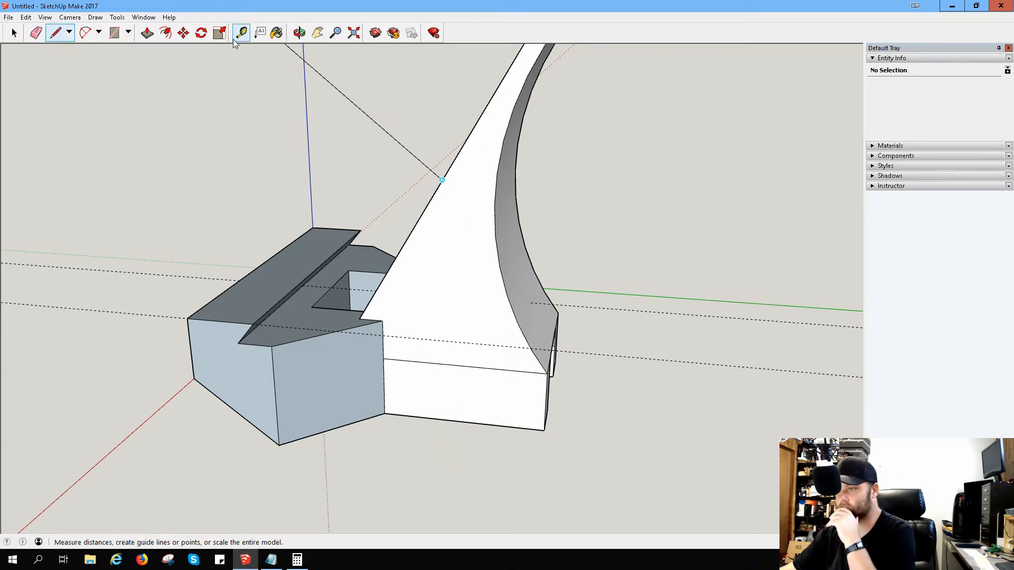
{"action": "left_click", "coordinate": [60, 33]}
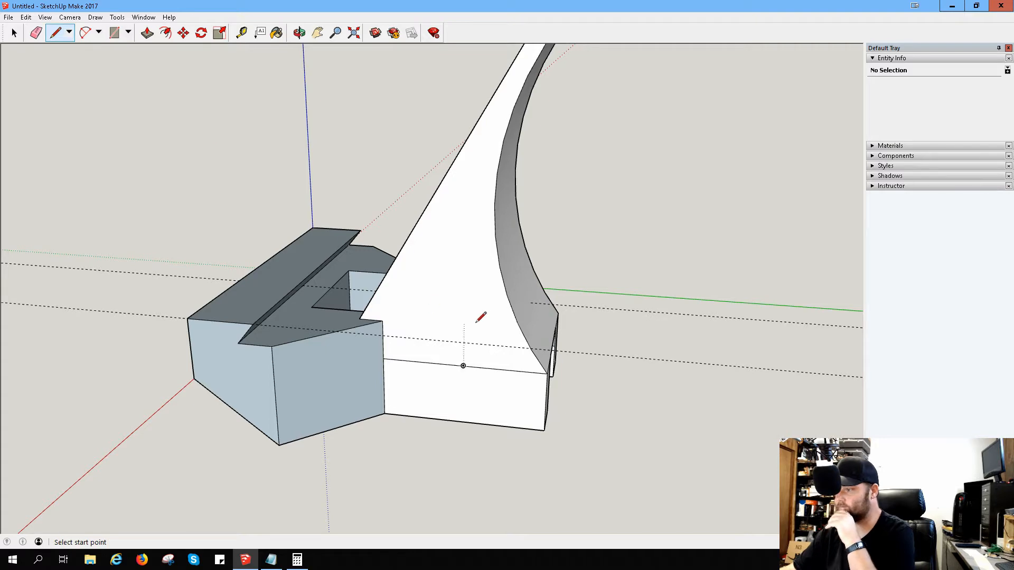
{"action": "middle_click_drag", "start_coordinate": [491, 323], "coordinate": [443, 314]}
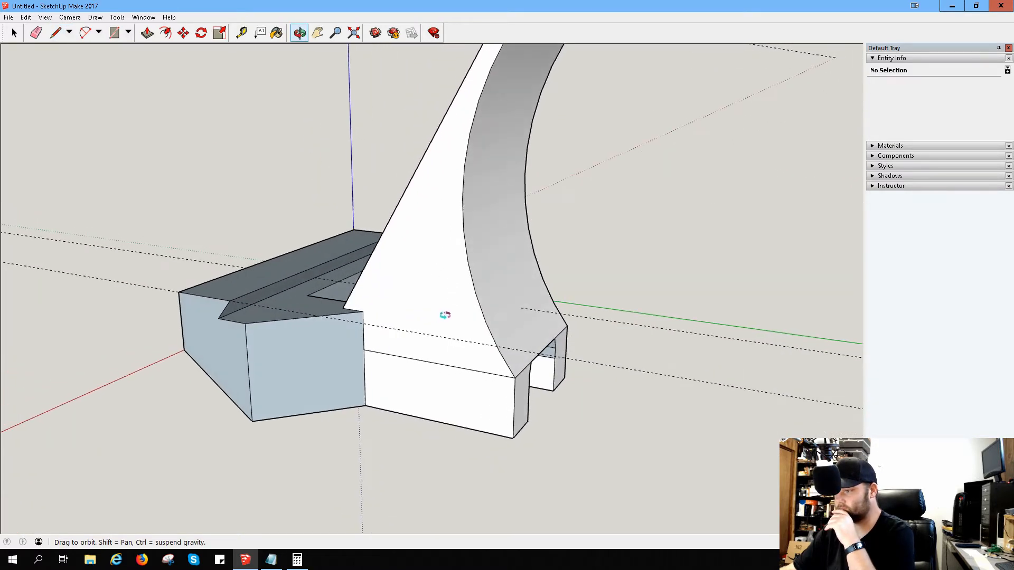
{"action": "left_click", "coordinate": [363, 312]}
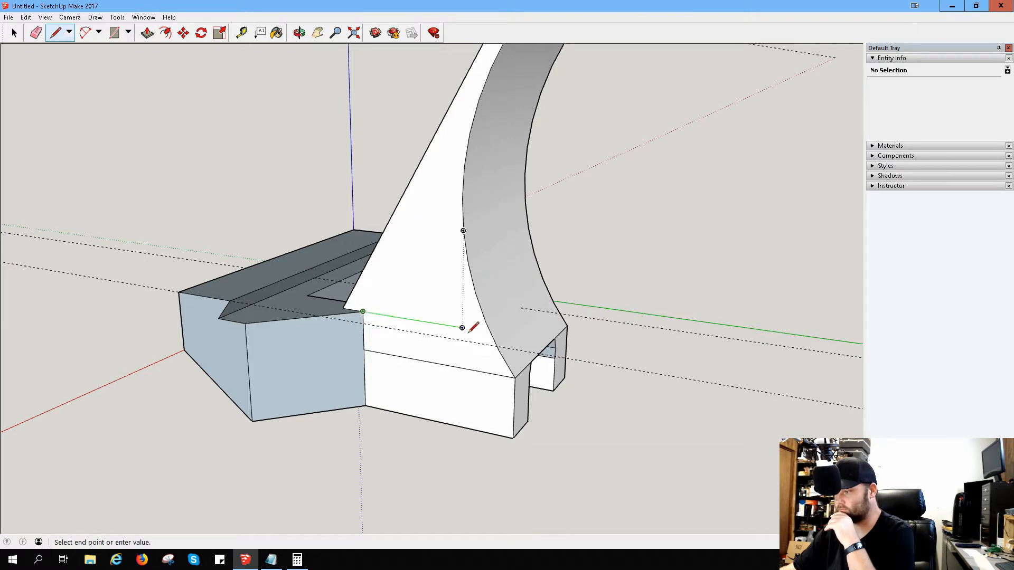
{"action": "left_click", "coordinate": [491, 332]}
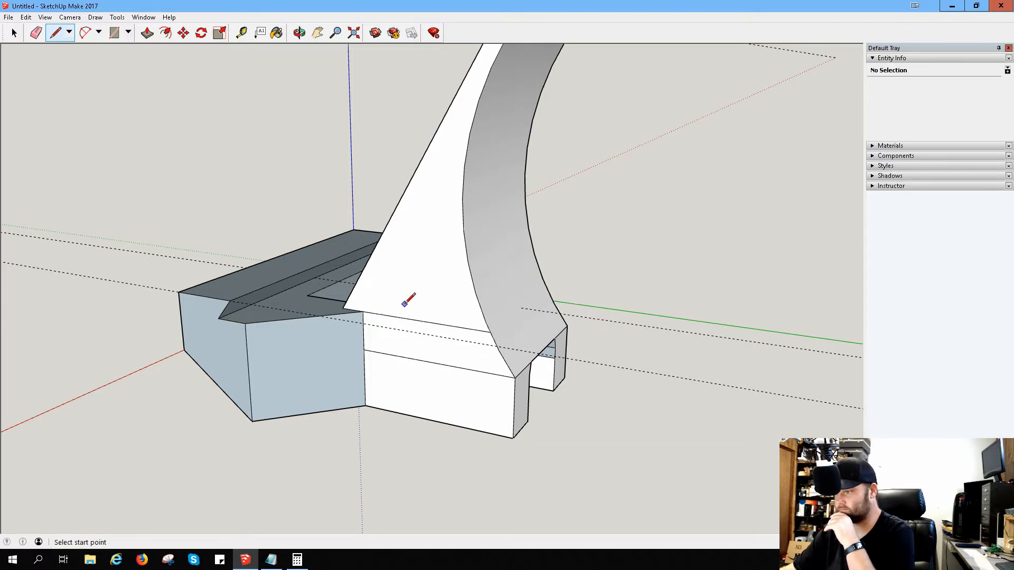
Step: Complete a triangle above the horizontal line, with one side parallel to the sloped edge and the other returning down to the line
{"action": "middle_click_drag", "start_coordinate": [426, 301], "coordinate": [482, 301]}
{"action": "scroll", "coordinate": [482, 301], "scroll_direction": "up", "scroll_amount": 3}
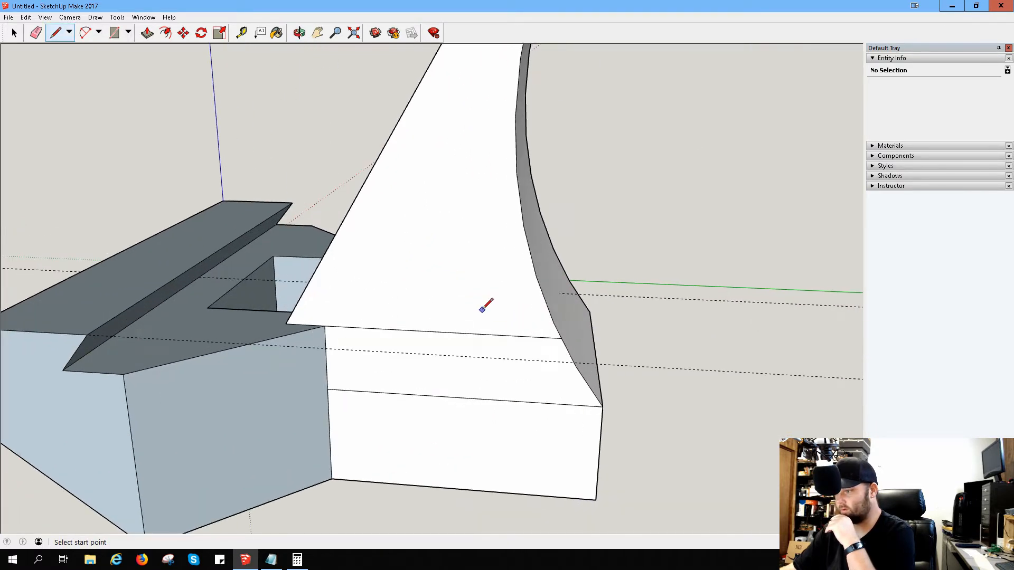
{"action": "left_click", "coordinate": [324, 325]}
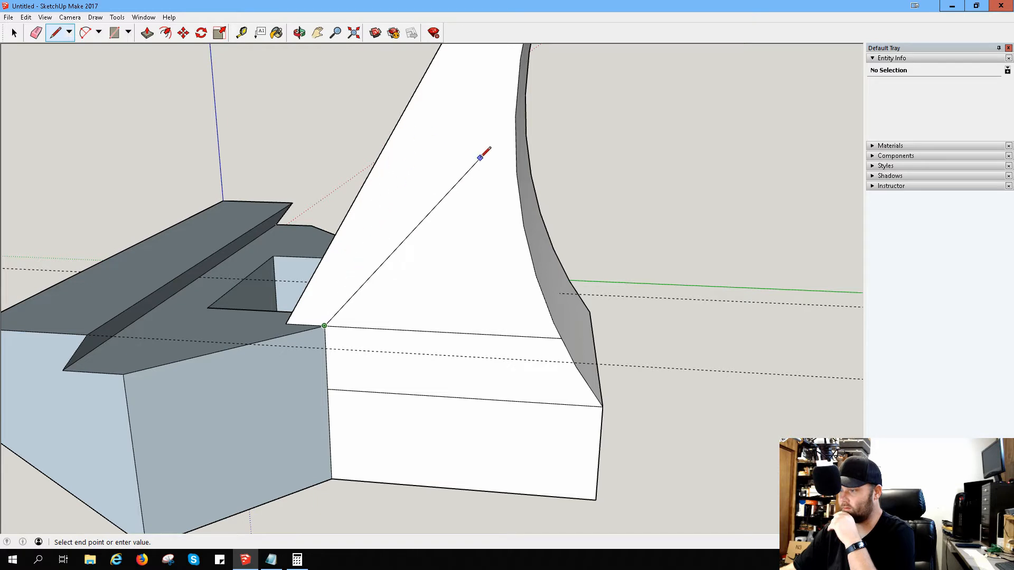
{"action": "left_click", "coordinate": [449, 108]}
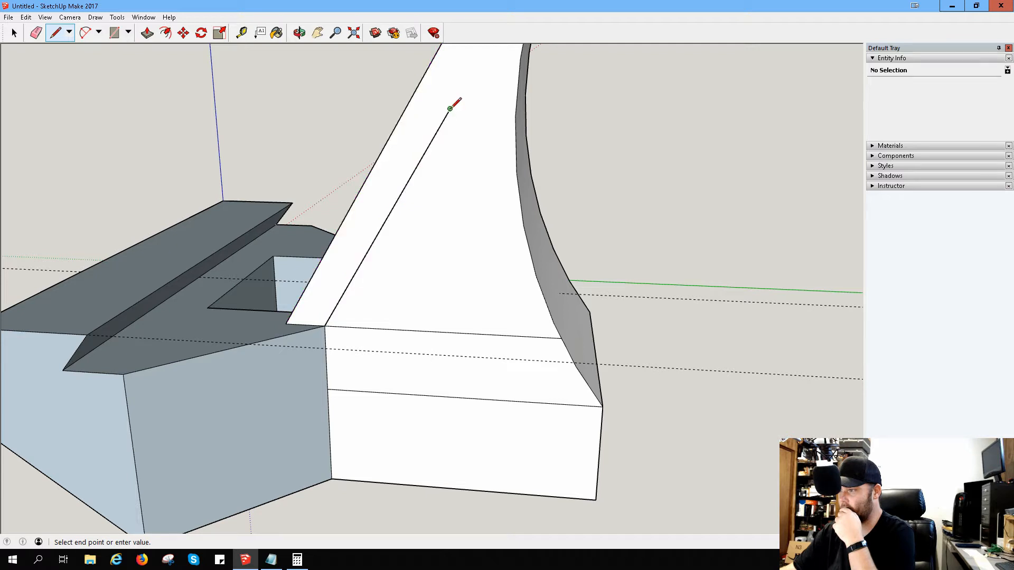
{"action": "left_click", "coordinate": [511, 335]}
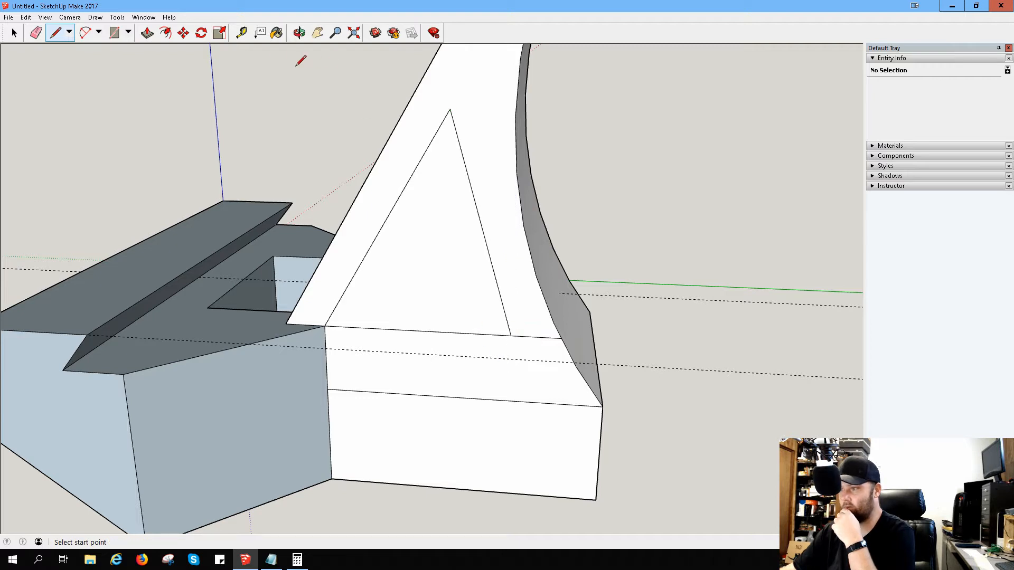
Step: Push the triangular face through the sloped block and out past its opposite side
{"action": "left_click", "coordinate": [147, 34]}
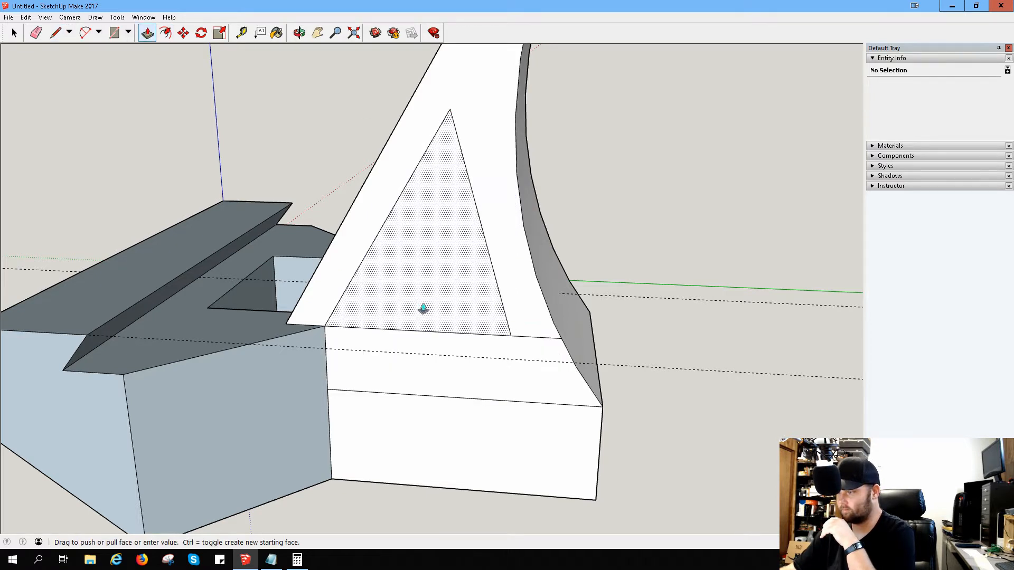
{"action": "left_click_drag", "start_coordinate": [423, 308], "coordinate": [469, 253]}
{"action": "middle_click_drag", "start_coordinate": [467, 250], "coordinate": [453, 233]}
{"action": "left_click", "coordinate": [445, 231]}
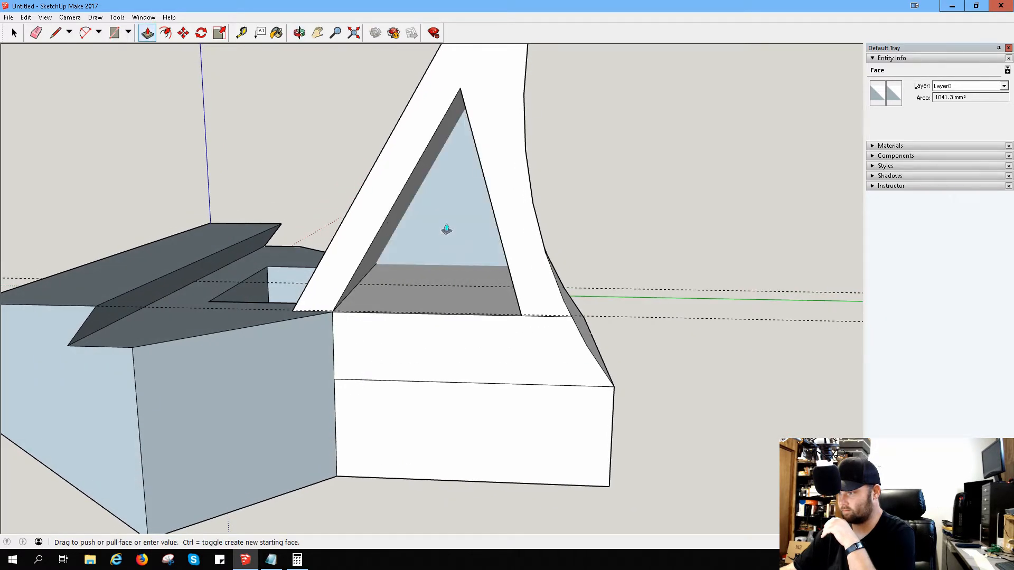
{"action": "left_click", "coordinate": [446, 230]}
Step: Push the protruding triangular face back until it is flush with the sloped block's opposite side face
{"action": "middle_click_drag", "start_coordinate": [653, 201], "coordinate": [116, 276]}
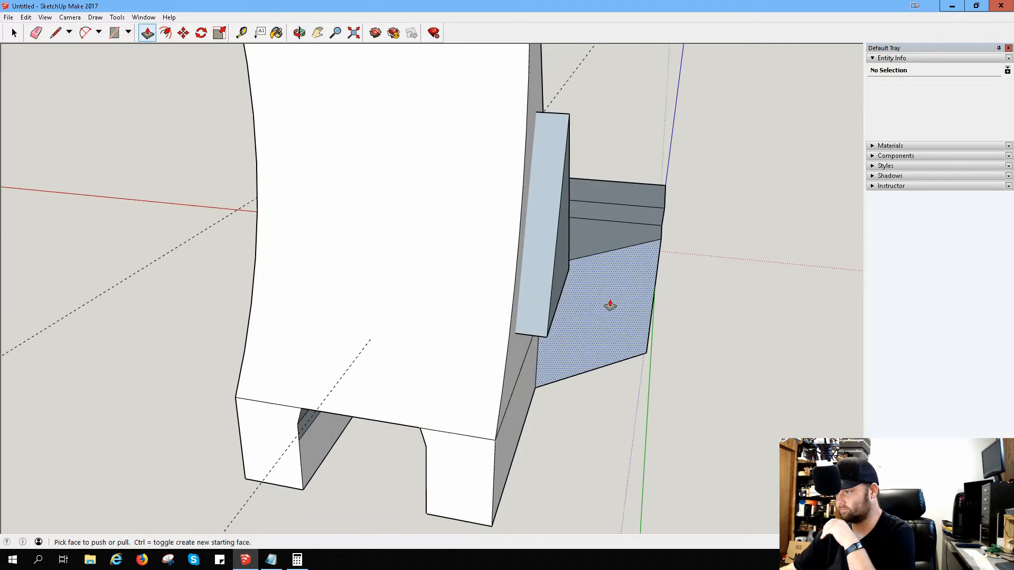
{"action": "middle_click_drag", "start_coordinate": [610, 305], "coordinate": [473, 308]}
{"action": "left_click", "coordinate": [475, 296]}
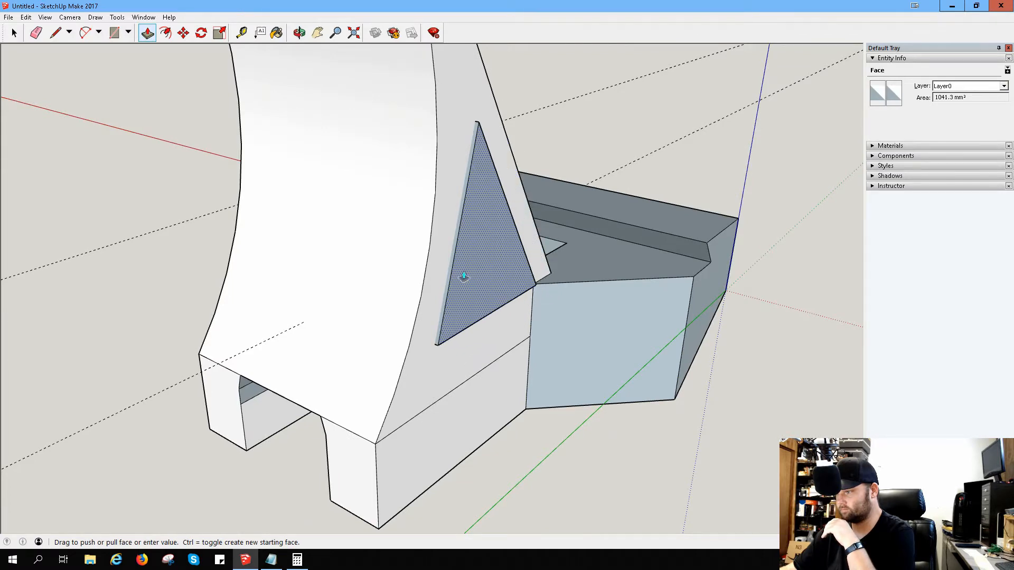
{"action": "left_click", "coordinate": [461, 276]}
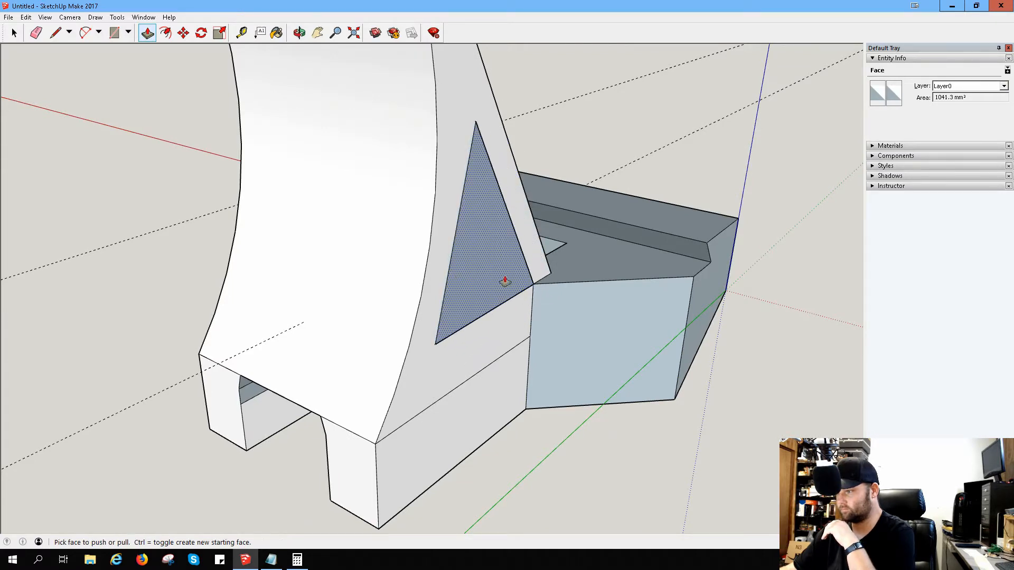
{"action": "middle_click_drag", "start_coordinate": [596, 272], "coordinate": [428, 310]}
{"action": "left_click", "coordinate": [422, 301]}
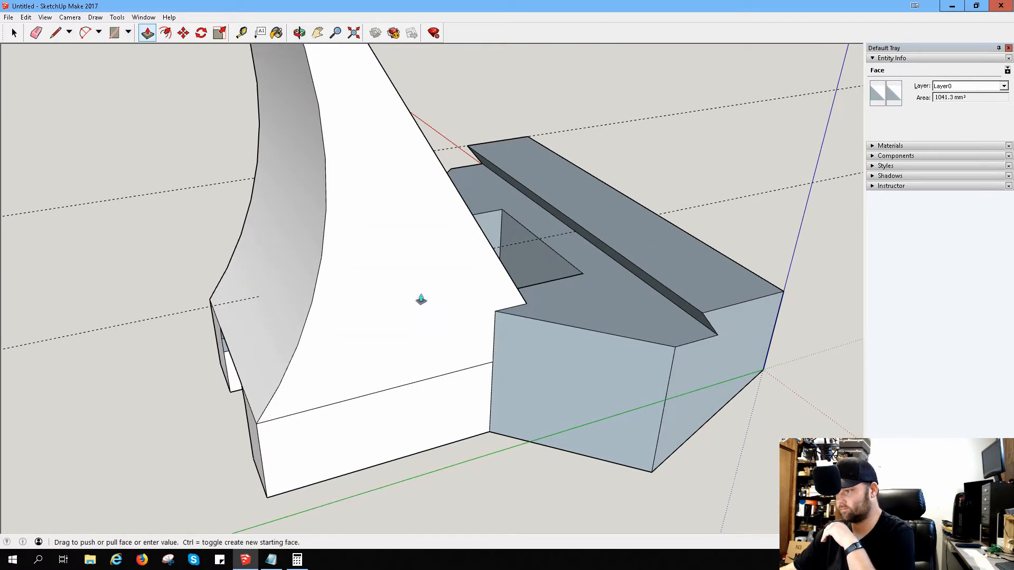
{"action": "left_click", "coordinate": [427, 306]}
{"action": "left_click", "coordinate": [415, 292]}
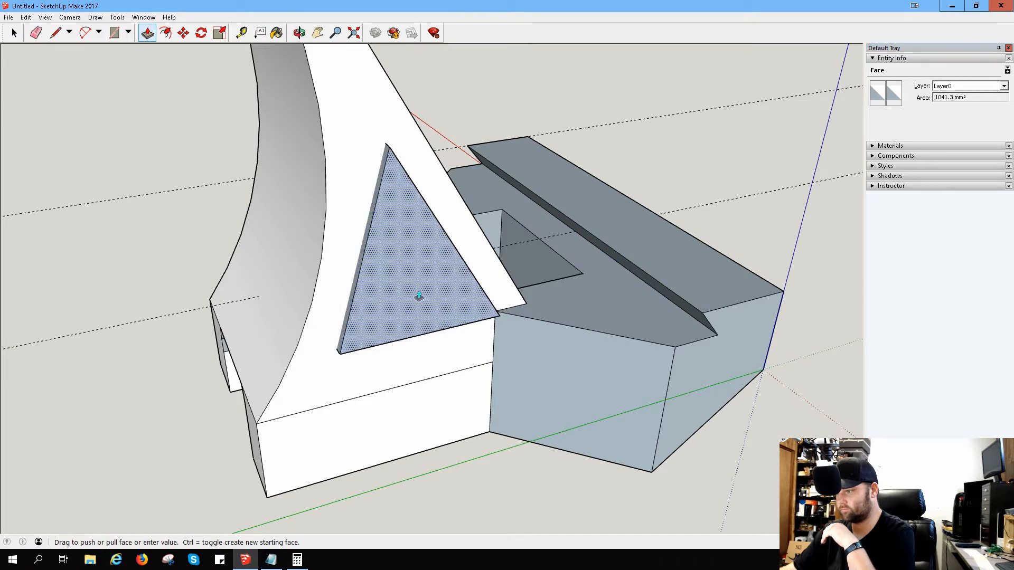
{"action": "left_click", "coordinate": [423, 301]}
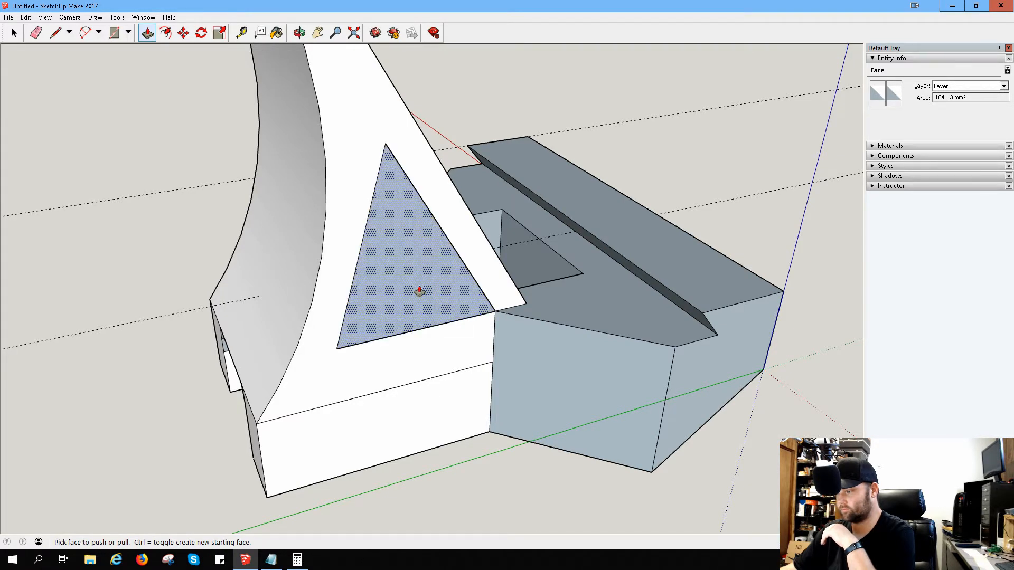
Step: Try erasing the triangular face on the sloped block's side, and undo the erasure
{"action": "right_click", "coordinate": [406, 280]}
{"action": "left_click", "coordinate": [426, 300]}
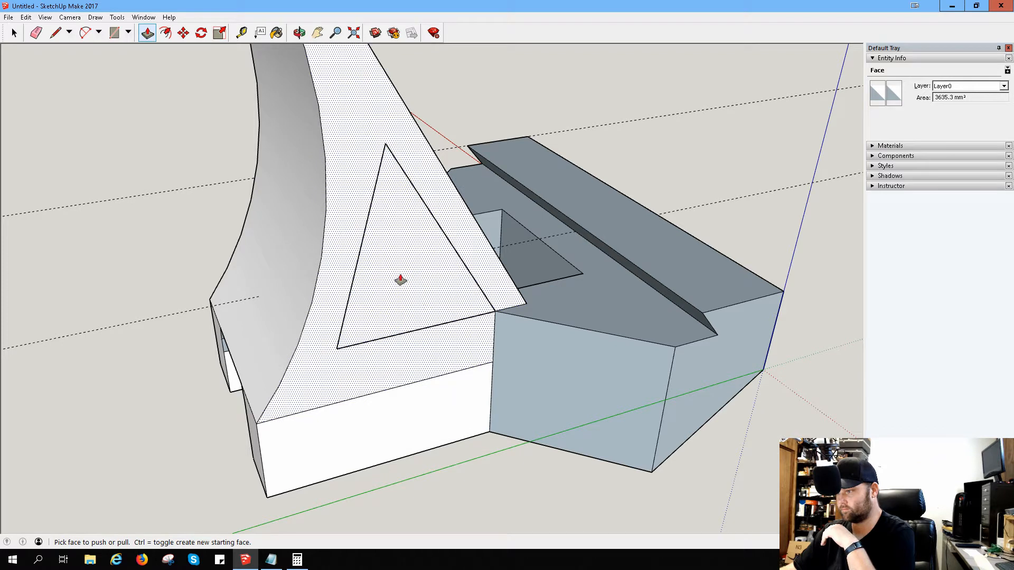
{"action": "key", "text": "ctrl+z"}
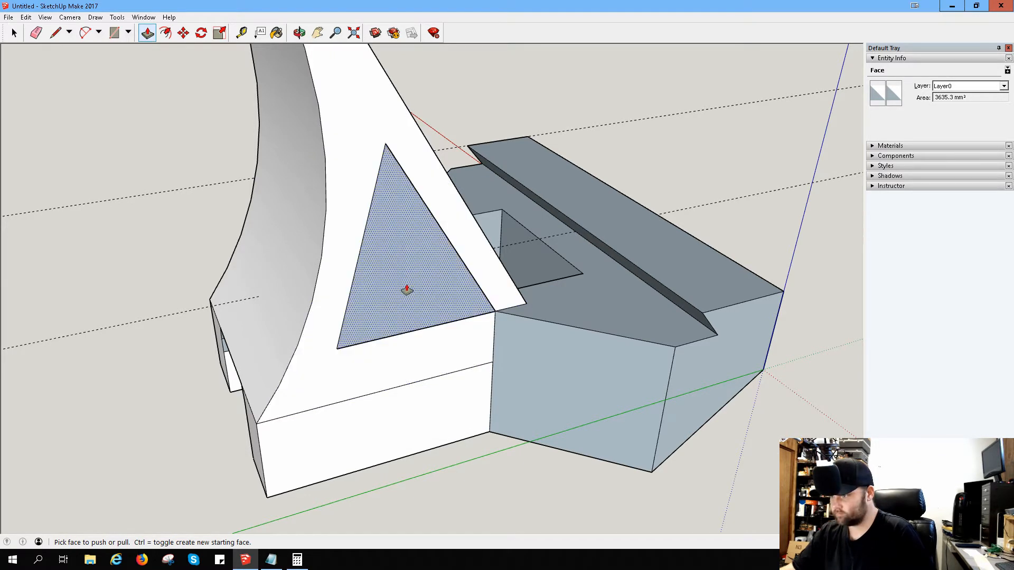
Step: Try pushing the triangular face flush with the surrounding side face of the sloped block to clear the opening
{"action": "left_click", "coordinate": [404, 288]}
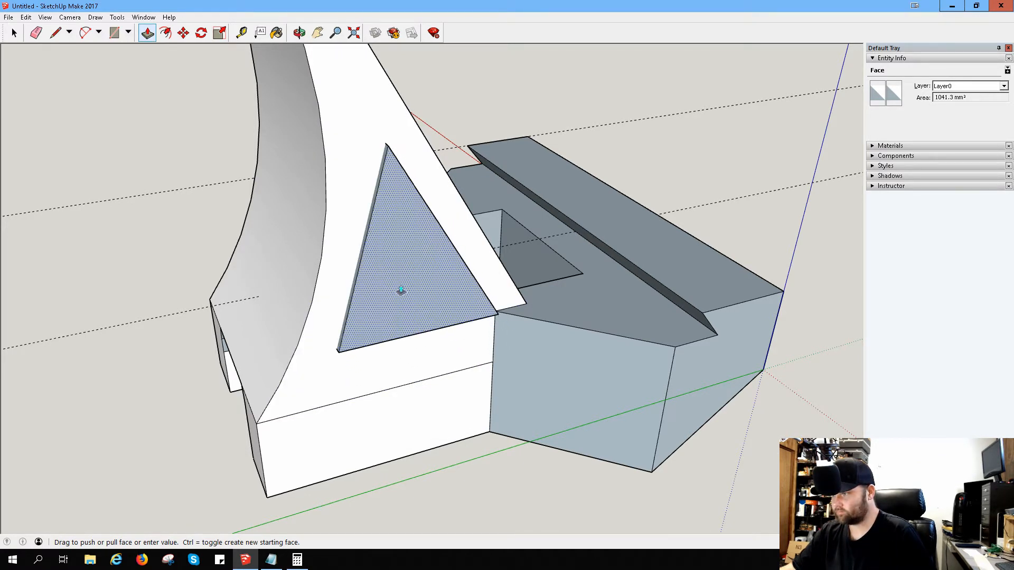
{"action": "left_click", "coordinate": [399, 289]}
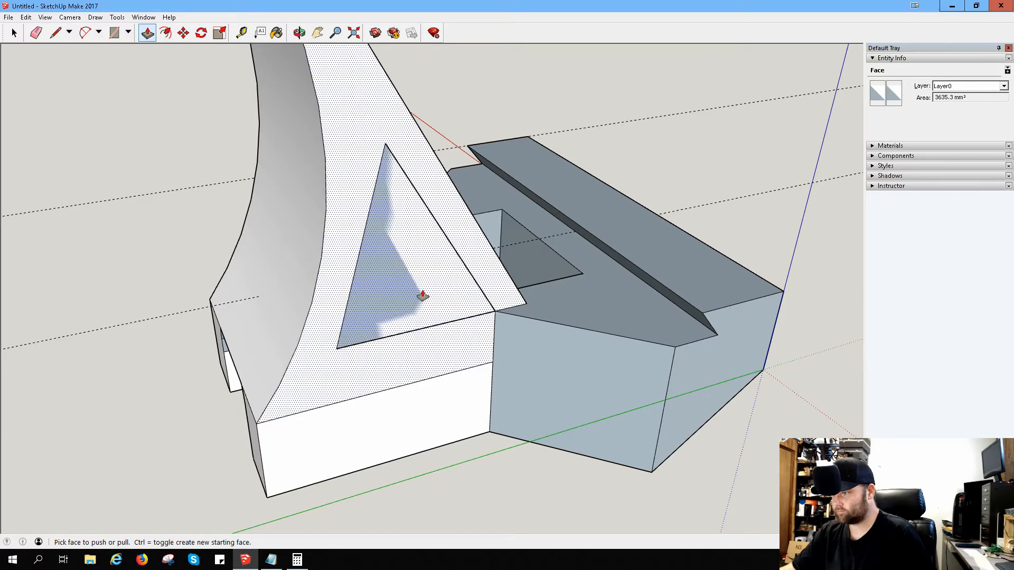
{"action": "middle_click_drag", "start_coordinate": [422, 296], "coordinate": [355, 267]}
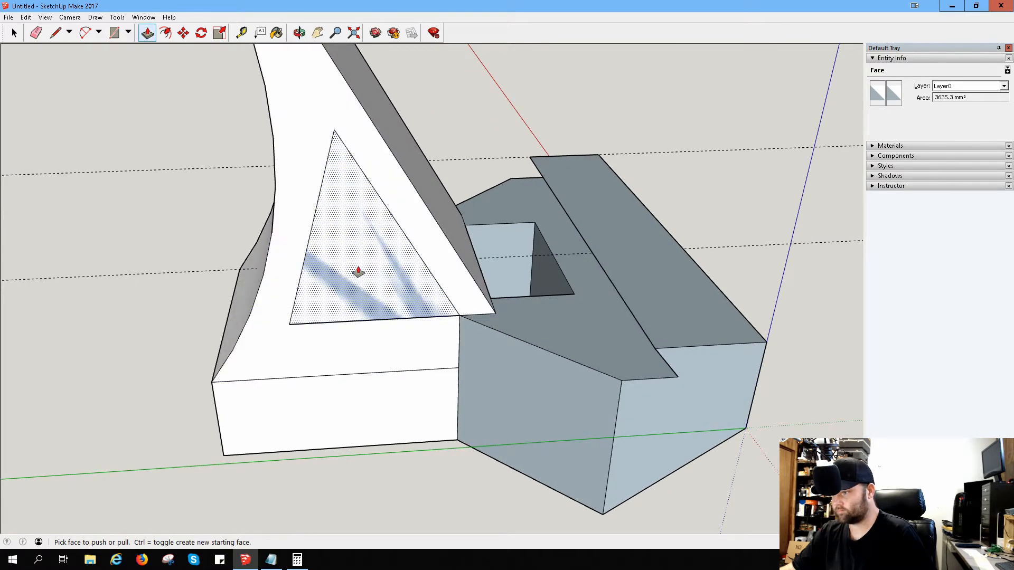
{"action": "left_click", "coordinate": [358, 272]}
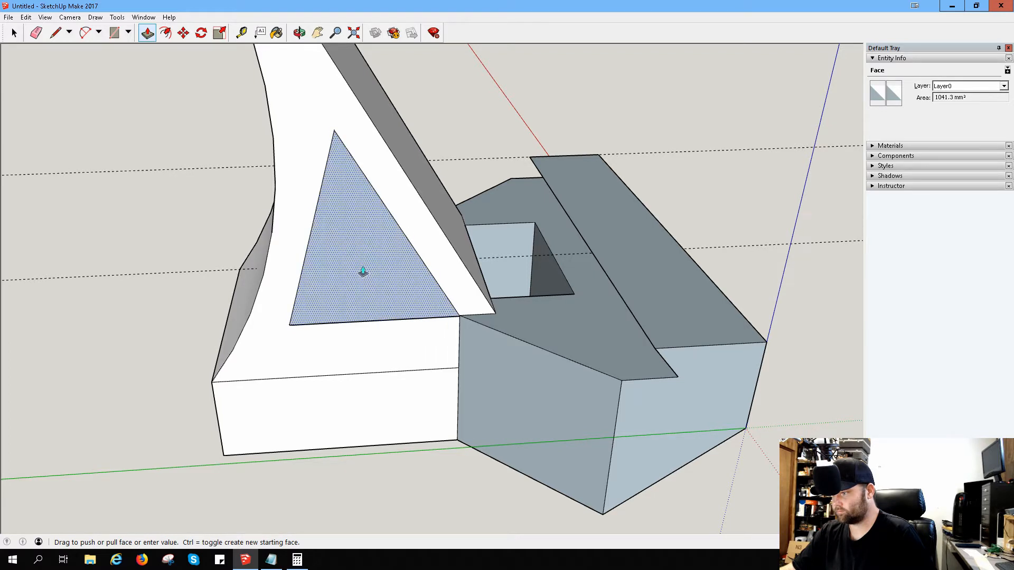
{"action": "left_click", "coordinate": [362, 271]}
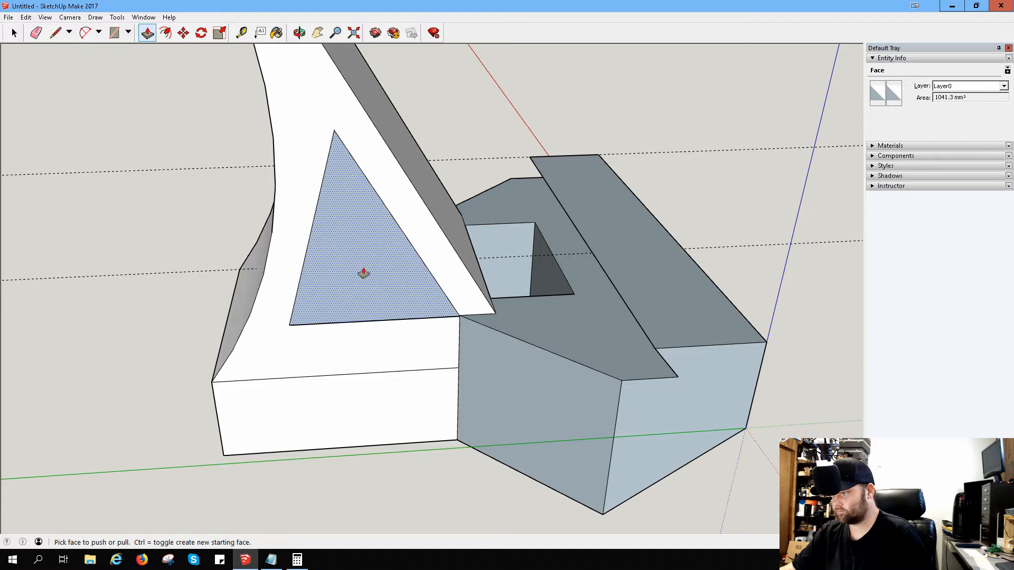
{"action": "scroll", "coordinate": [368, 280], "scroll_direction": "up", "scroll_amount": 4}
{"action": "middle_click_drag", "start_coordinate": [410, 312], "coordinate": [520, 335]}
{"action": "left_click", "coordinate": [513, 332]}
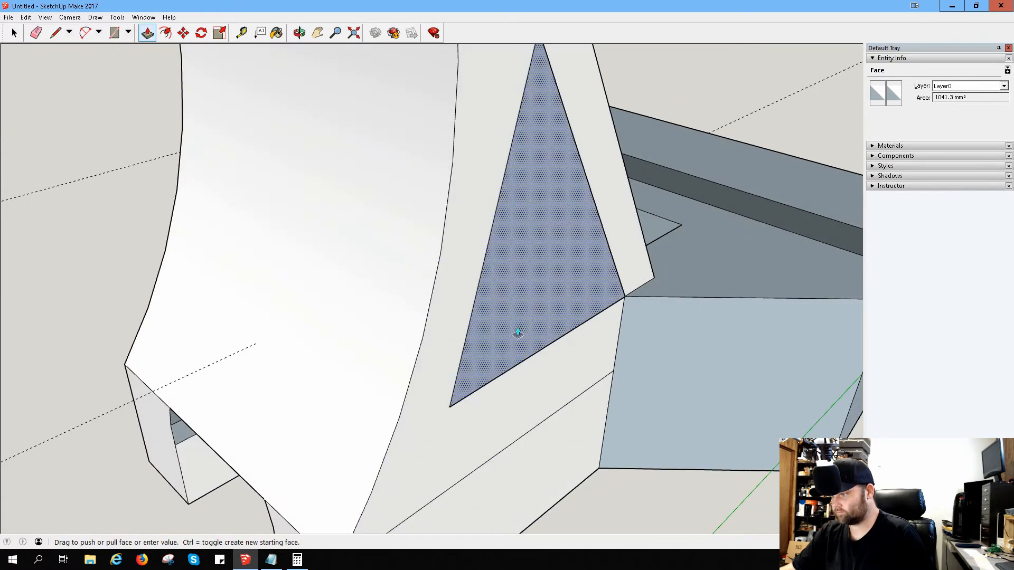
{"action": "left_click", "coordinate": [518, 334]}
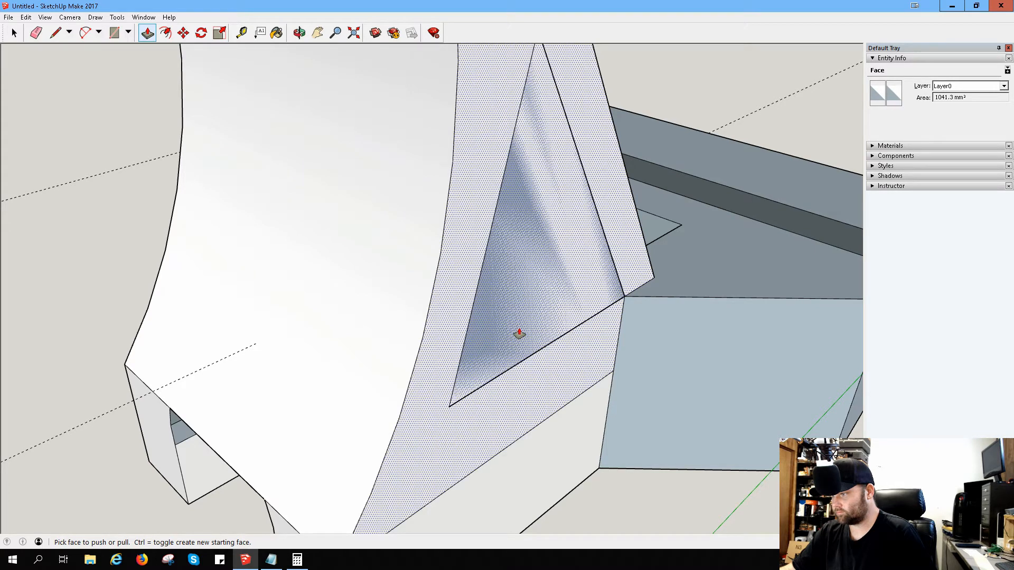
Step: Try erasing the overlapping side face that covers the triangular opening in the sloped block
{"action": "left_click", "coordinate": [643, 531]}
{"action": "middle_click_drag", "start_coordinate": [299, 305], "coordinate": [349, 315]}
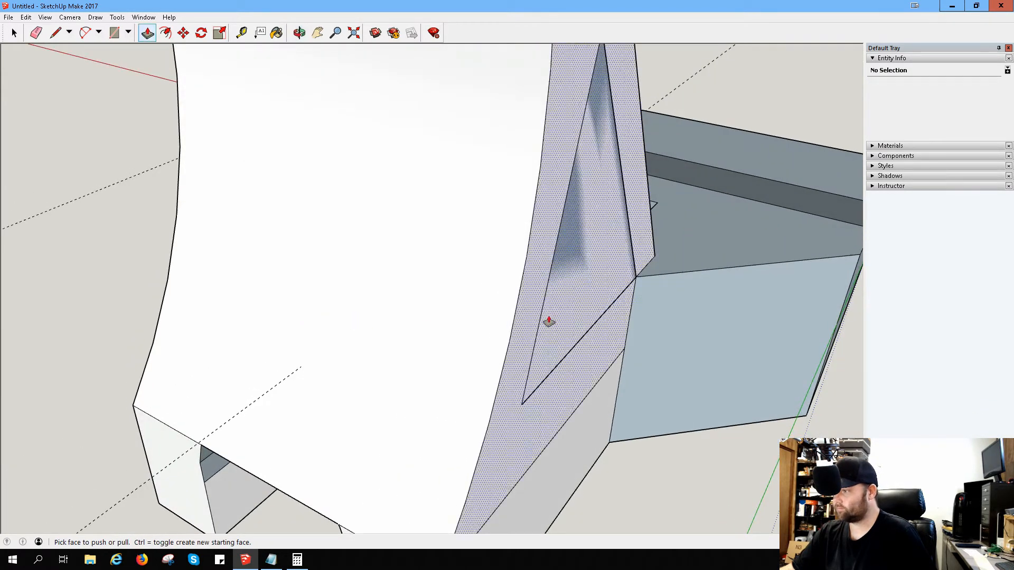
{"action": "left_click", "coordinate": [37, 33]}
{"action": "right_click", "coordinate": [578, 278]}
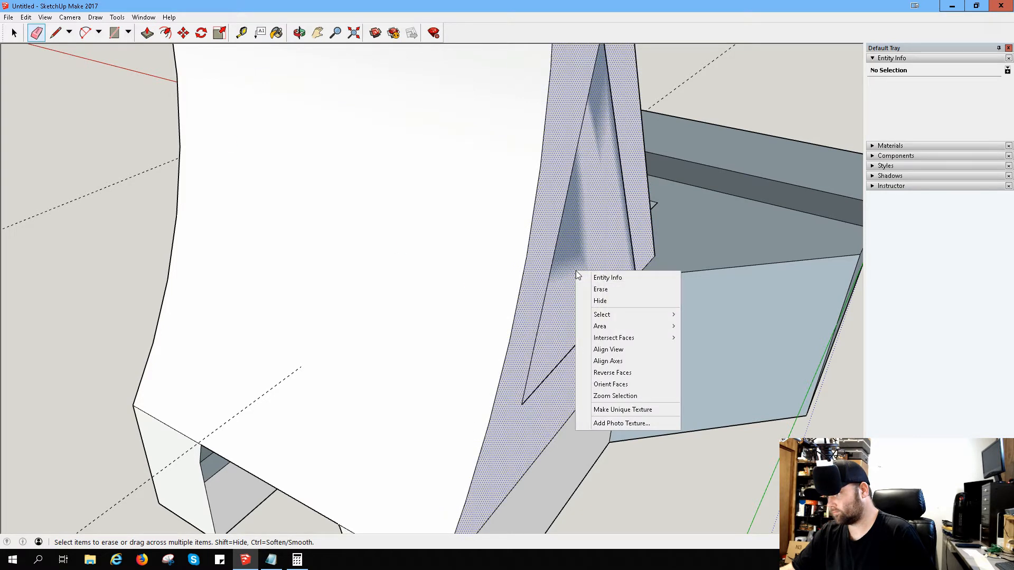
{"action": "left_click", "coordinate": [595, 285]}
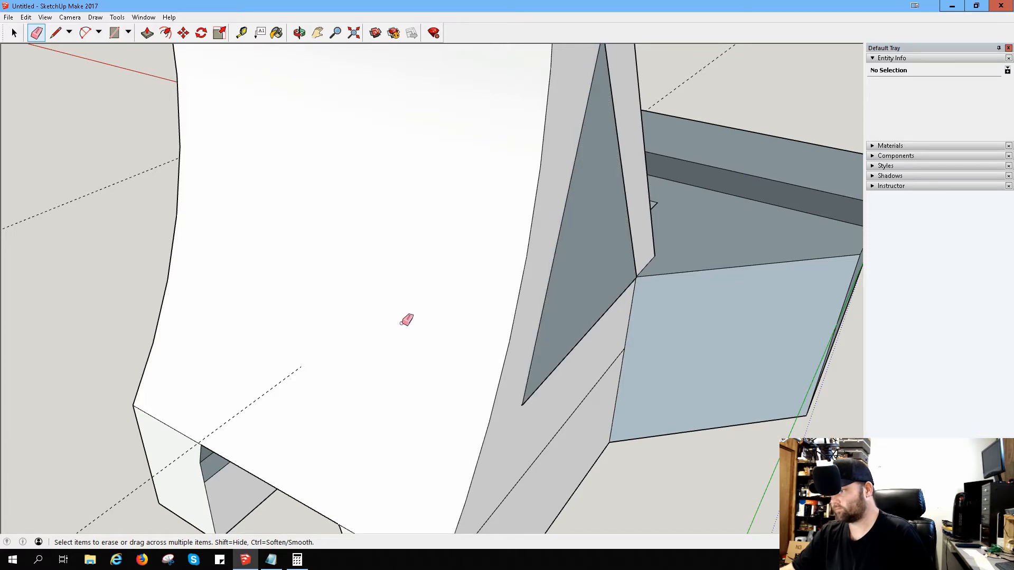
Step: Undo the face erasure and the push through the sloped block, back to the plain triangle outline
{"action": "key", "text": "ctrl+z"}
{"action": "mouse_move", "coordinate": [354, 304]}
{"action": "middle_mouse_down"}
{"action": "mouse_move", "coordinate": [796, 366]}
{"action": "mouse_move", "coordinate": [832, 339]}
{"action": "mouse_move", "coordinate": [643, 226]}
{"action": "mouse_move", "coordinate": [613, 187]}
{"action": "middle_mouse_up"}
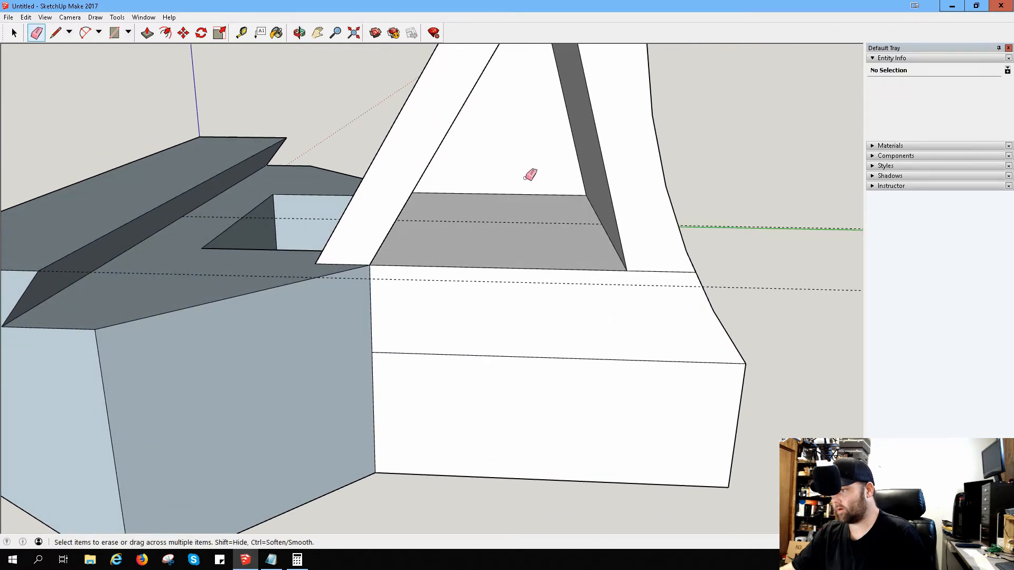
{"action": "mouse_move", "coordinate": [525, 182]}
{"action": "middle_mouse_down"}
{"action": "mouse_move", "coordinate": [502, 211]}
{"action": "mouse_move", "coordinate": [484, 204]}
{"action": "mouse_move", "coordinate": [498, 151]}
{"action": "mouse_move", "coordinate": [507, 172]}
{"action": "middle_mouse_up"}
{"action": "key", "text": "ctrl+z"}
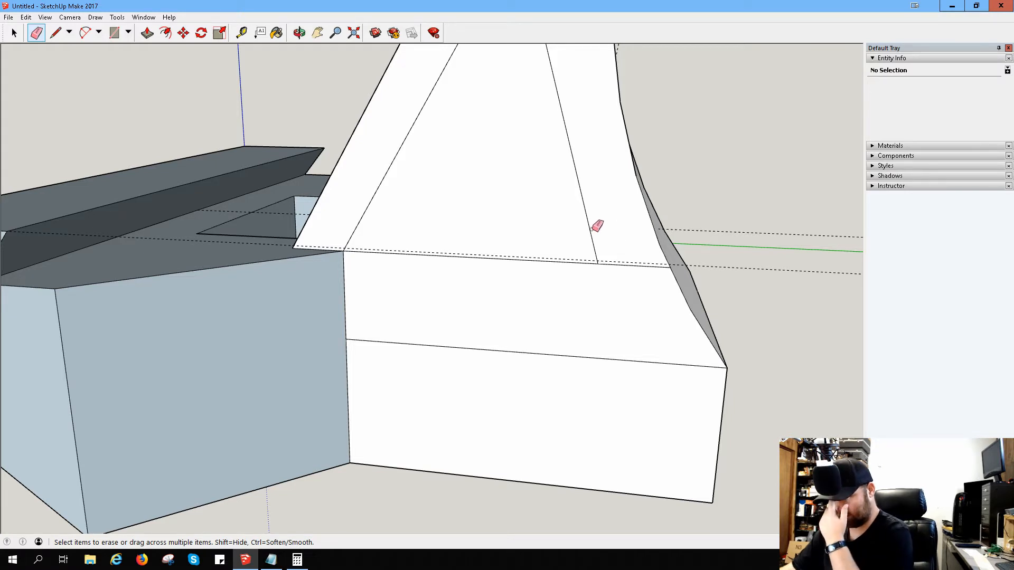
Step: Extend the triangle's sloped side upward along its direction and connect the new apex to the base corner near the curved back
{"action": "scroll", "coordinate": [581, 279], "scroll_direction": "down", "scroll_amount": 3}
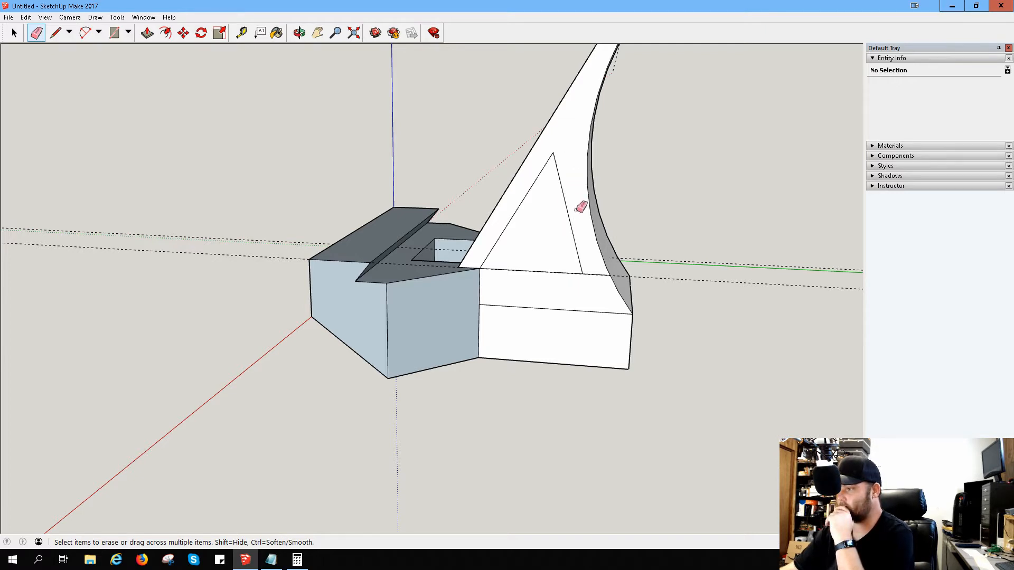
{"action": "mouse_move", "coordinate": [580, 207]}
{"action": "middle_mouse_down"}
{"action": "mouse_move", "coordinate": [482, 229]}
{"action": "mouse_move", "coordinate": [517, 235]}
{"action": "middle_mouse_up"}
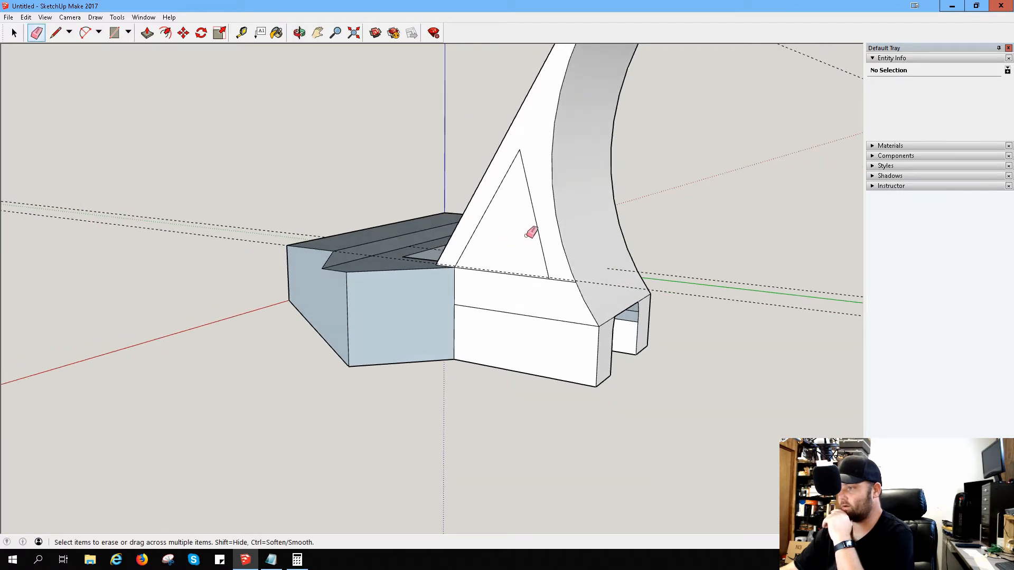
{"action": "left_click", "coordinate": [57, 33]}
{"action": "left_click", "coordinate": [520, 150]}
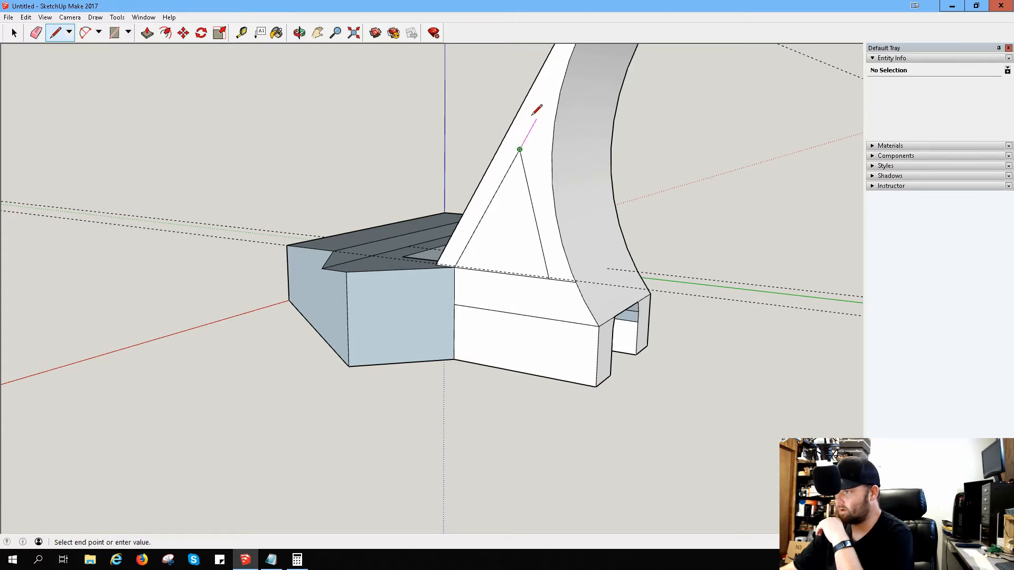
{"action": "left_click", "coordinate": [536, 120]}
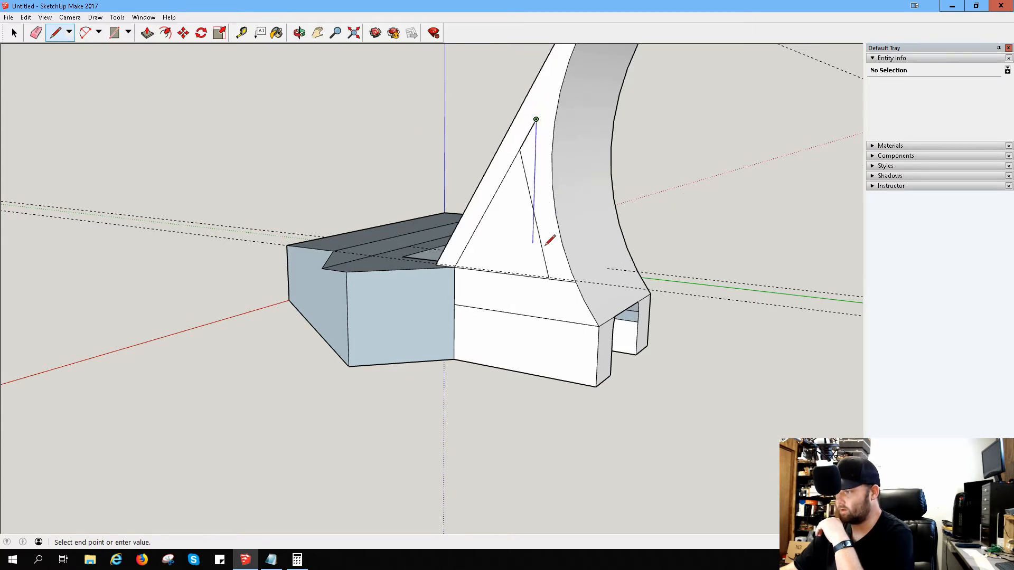
{"action": "left_click", "coordinate": [549, 277]}
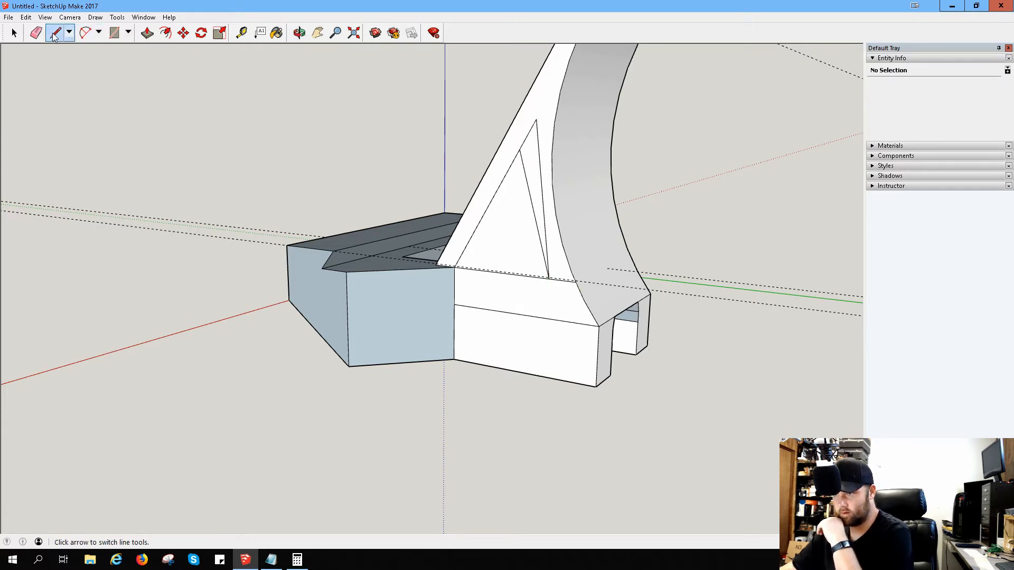
Step: Erase the original, shorter rear side inside the enlarged triangle
{"action": "left_click", "coordinate": [35, 32]}
{"action": "left_click", "coordinate": [525, 174]}
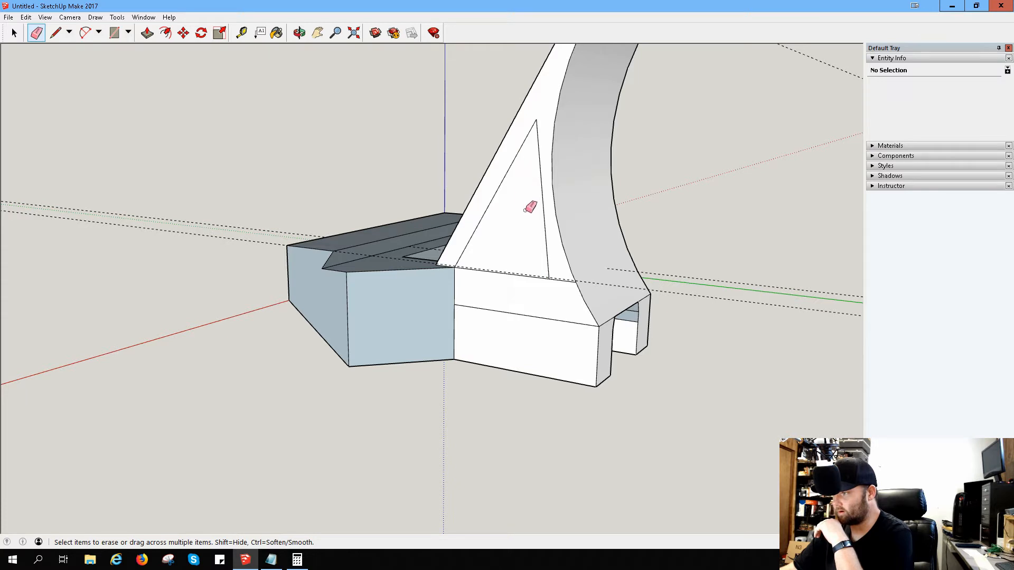
{"action": "middle_click_drag", "start_coordinate": [528, 207], "coordinate": [708, 219]}
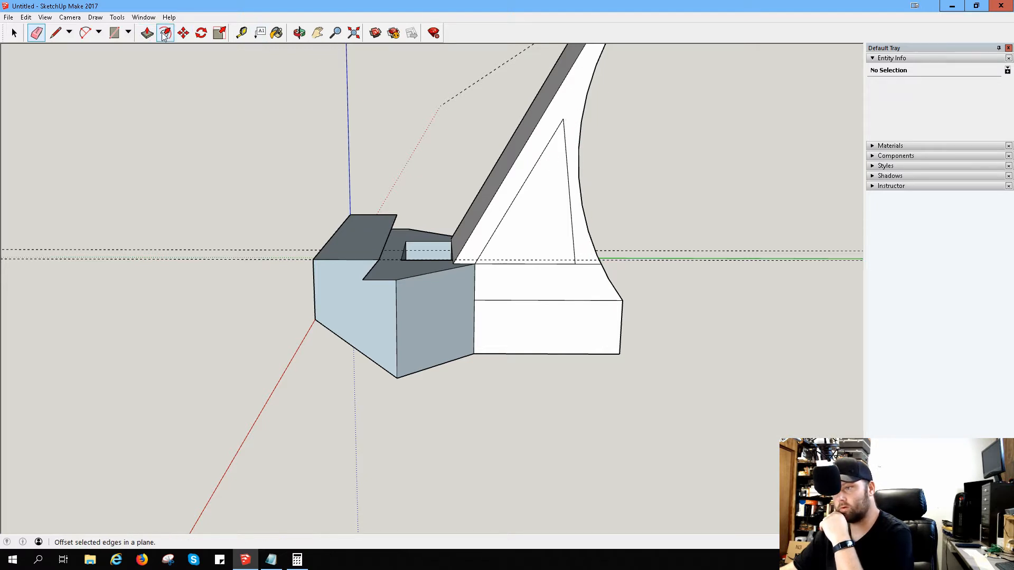
{"action": "left_click", "coordinate": [85, 32]}
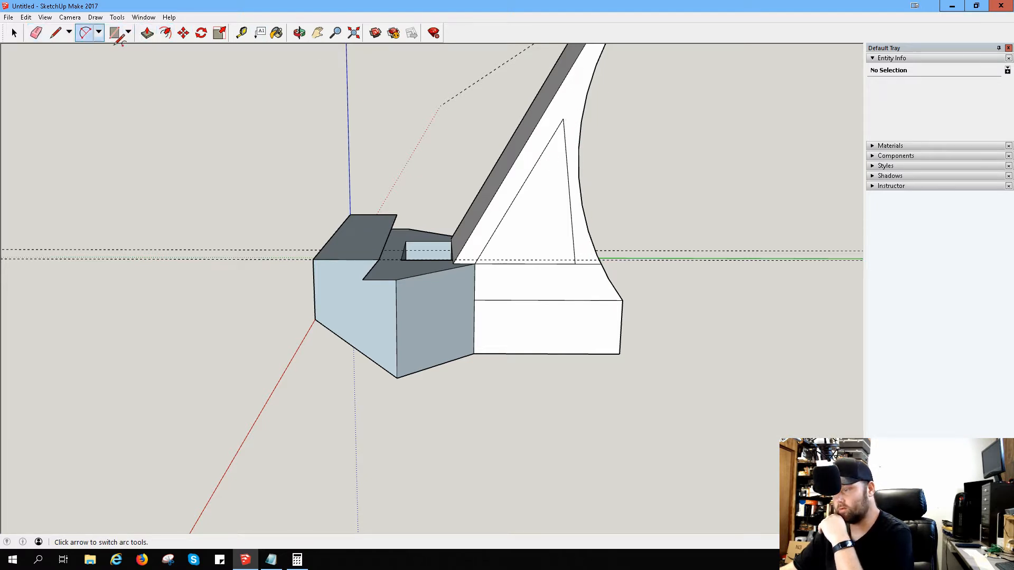
{"action": "left_click", "coordinate": [563, 119]}
{"action": "left_click", "coordinate": [575, 263]}
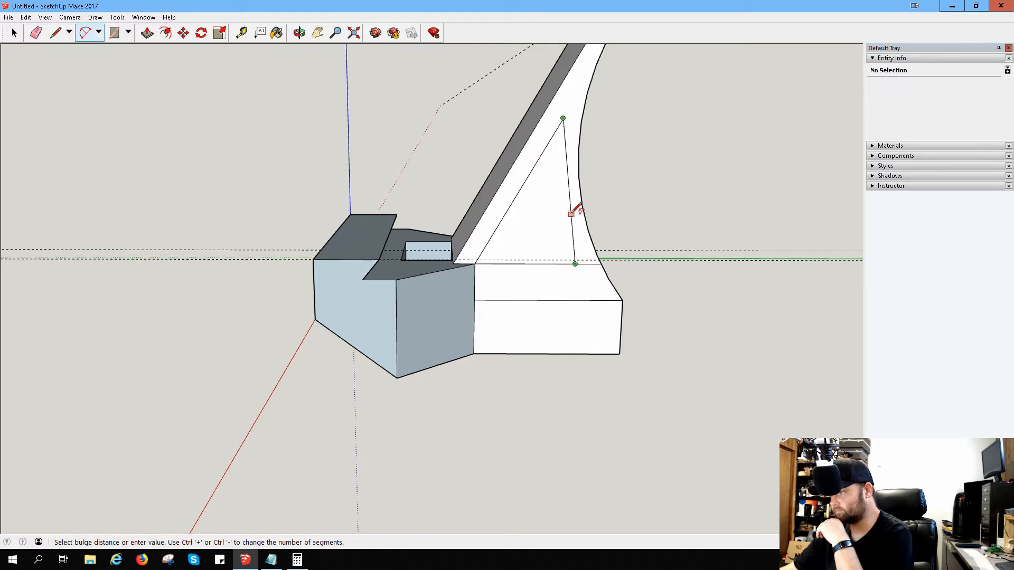
{"action": "left_click", "coordinate": [567, 200]}
{"action": "left_click", "coordinate": [586, 300]}
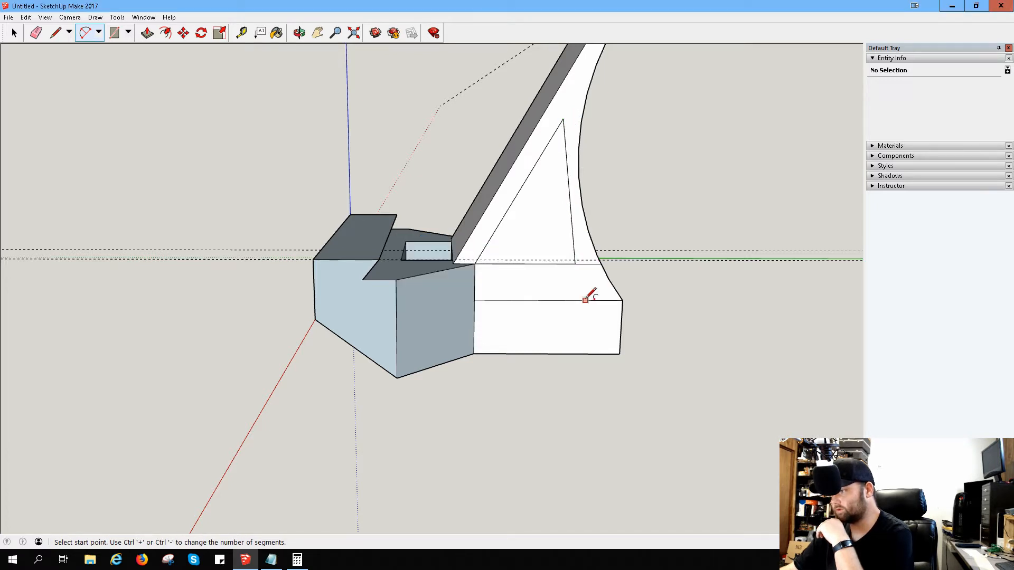
Step: Draw an arc from the triangle's rear base corner to its apex, bulging slightly into the triangle
{"action": "left_click", "coordinate": [575, 264]}
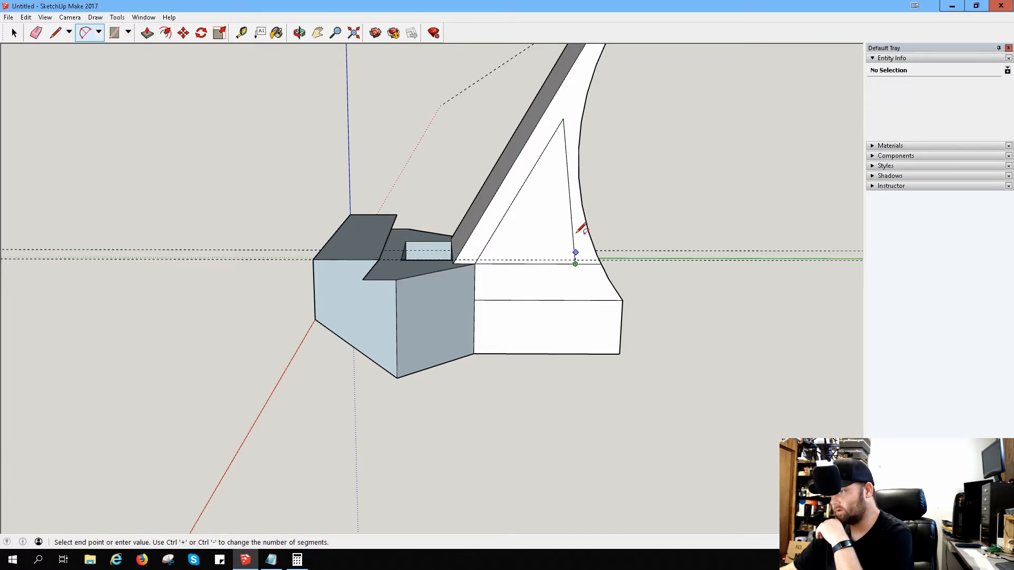
{"action": "left_click", "coordinate": [563, 118]}
{"action": "left_click", "coordinate": [558, 142]}
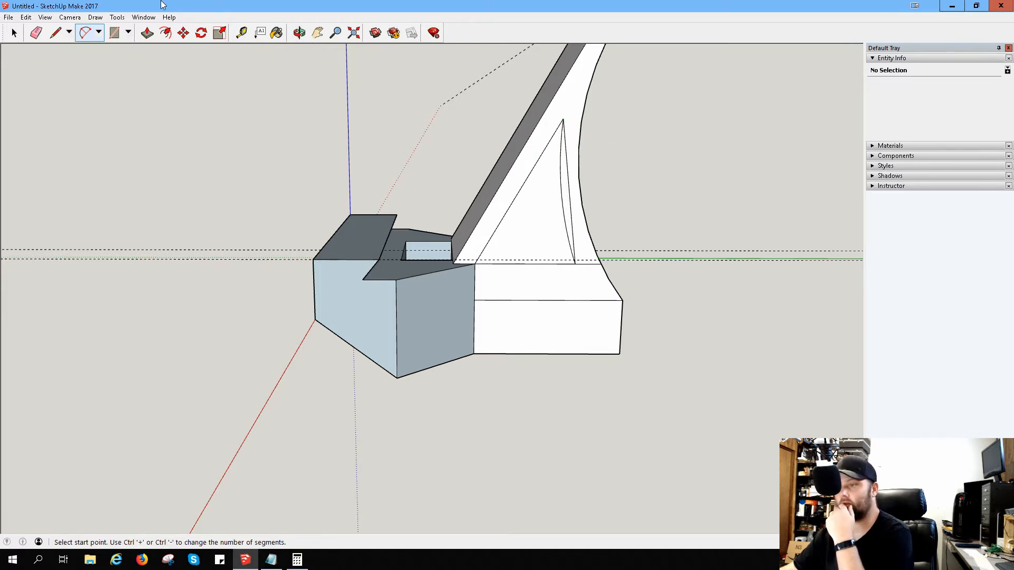
Step: Erase the triangle's straight rear side and the surplus horizontal line between its base corner and the block's curved edge
{"action": "left_click", "coordinate": [36, 33]}
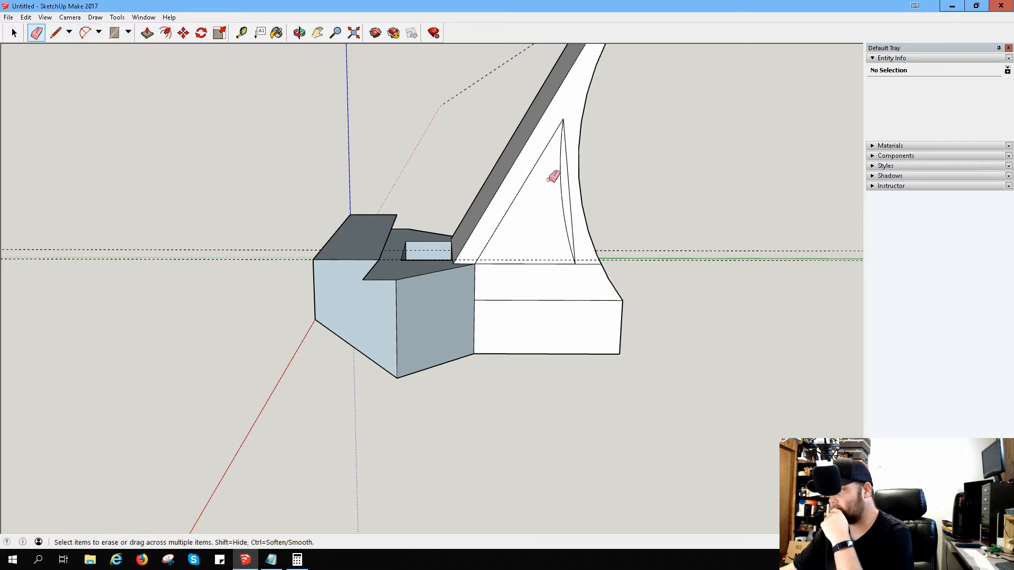
{"action": "left_click", "coordinate": [567, 174]}
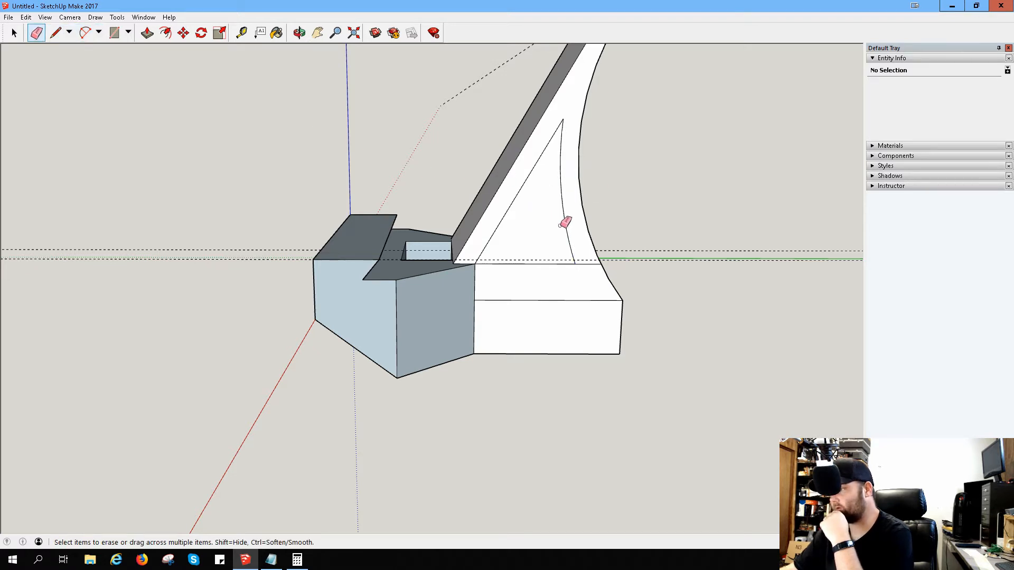
{"action": "mouse_move", "coordinate": [652, 166]}
{"action": "middle_mouse_down"}
{"action": "mouse_move", "coordinate": [547, 172]}
{"action": "mouse_move", "coordinate": [565, 140]}
{"action": "mouse_move", "coordinate": [584, 191]}
{"action": "middle_mouse_up"}
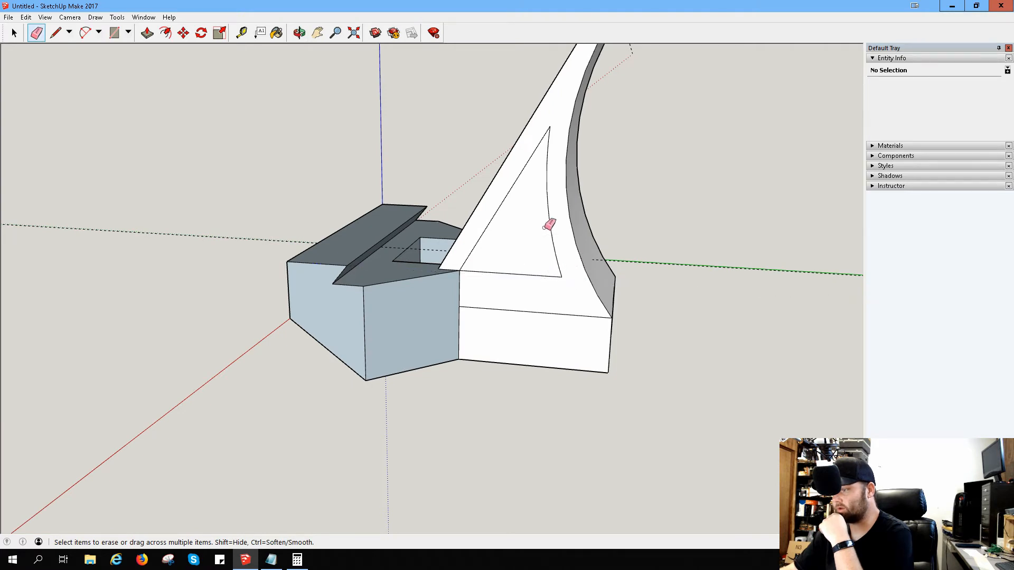
Step: Push the curved-sided triangular face through the sloped block and out past its opposite side
{"action": "scroll", "coordinate": [547, 226], "scroll_direction": "up", "scroll_amount": 2}
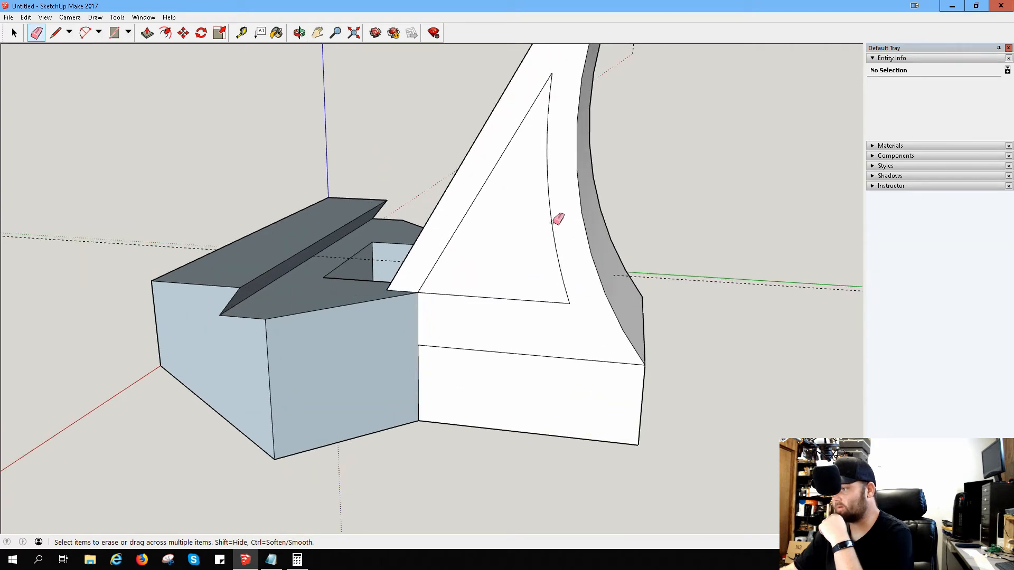
{"action": "left_click", "coordinate": [147, 33]}
{"action": "left_click_drag", "start_coordinate": [464, 243], "coordinate": [532, 211]}
{"action": "left_click", "coordinate": [532, 211]}
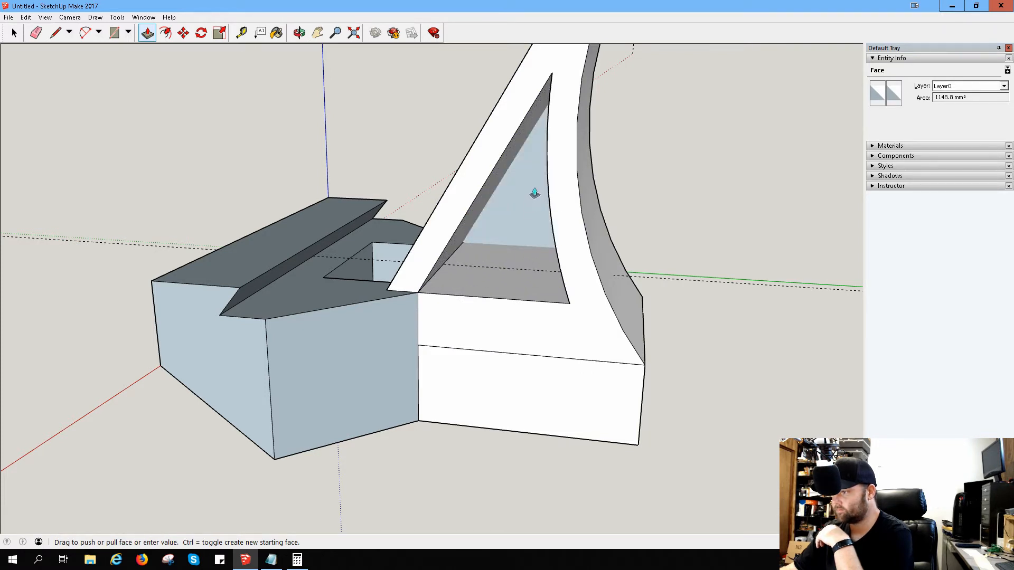
{"action": "left_click", "coordinate": [537, 193]}
{"action": "left_click", "coordinate": [516, 217]}
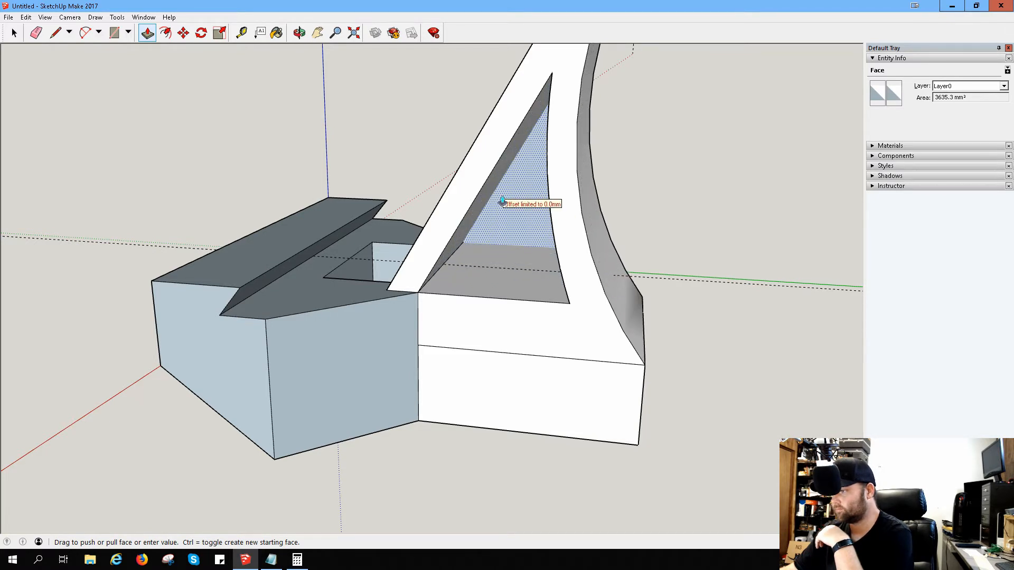
Step: Push the protruding triangular face back flush with the opposite side face and erase it
{"action": "middle_click_drag", "start_coordinate": [625, 181], "coordinate": [520, 255]}
{"action": "left_click", "coordinate": [579, 281]}
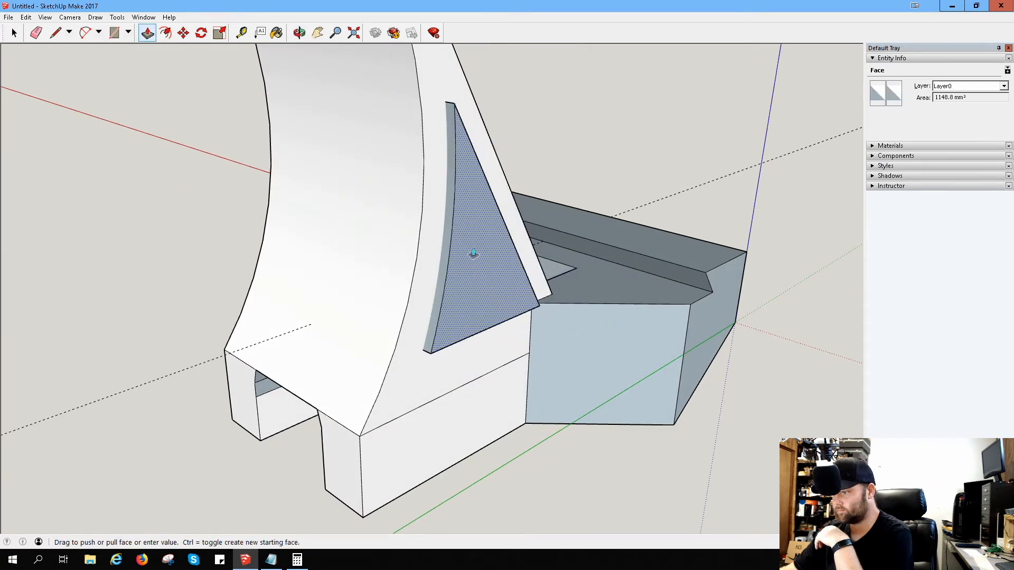
{"action": "left_click", "coordinate": [467, 250]}
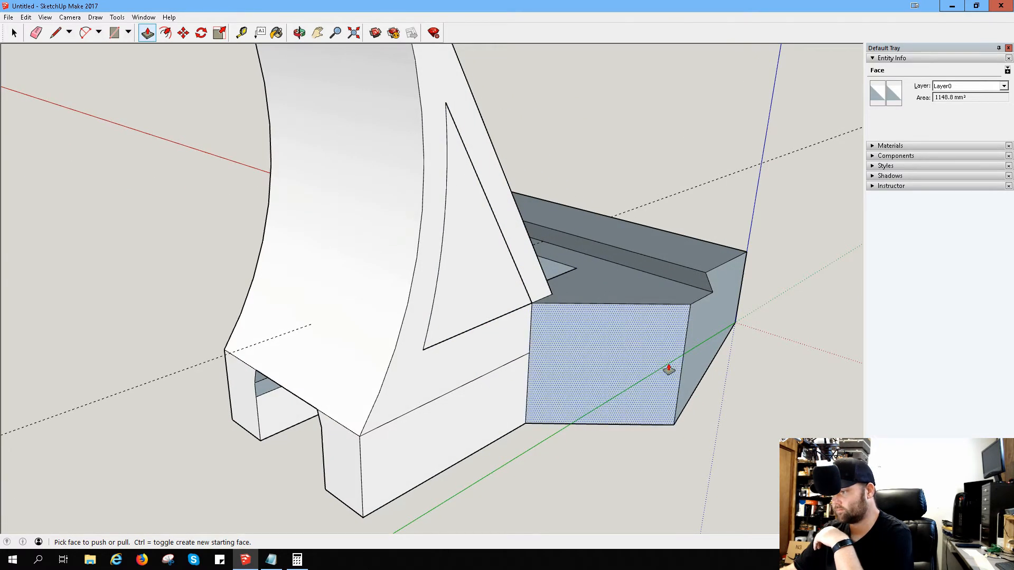
{"action": "right_click", "coordinate": [476, 292]}
{"action": "left_click", "coordinate": [499, 309]}
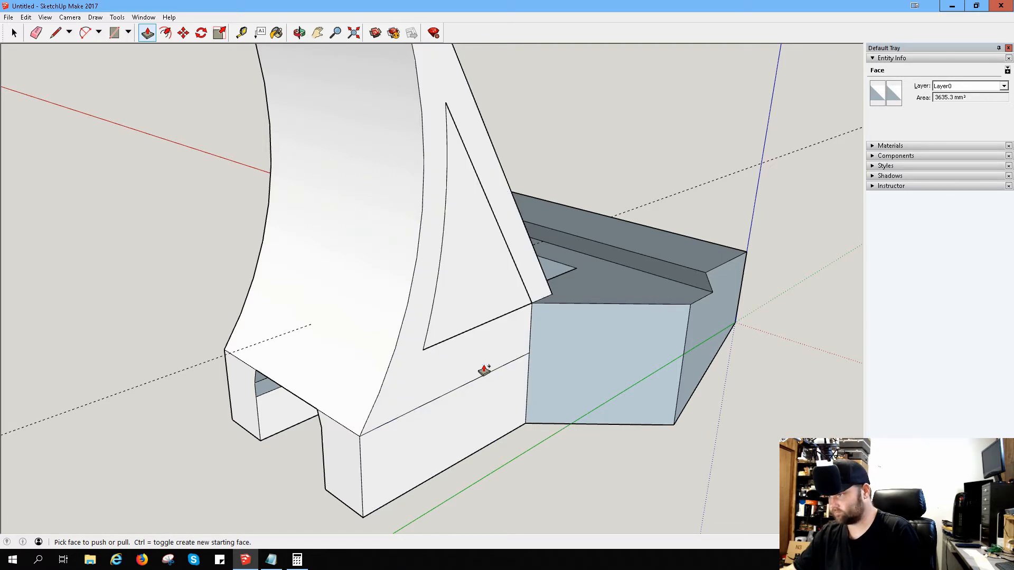
Step: Undo the repeated push of the triangular face and the edit made just before it
{"action": "double_click", "coordinate": [485, 370]}
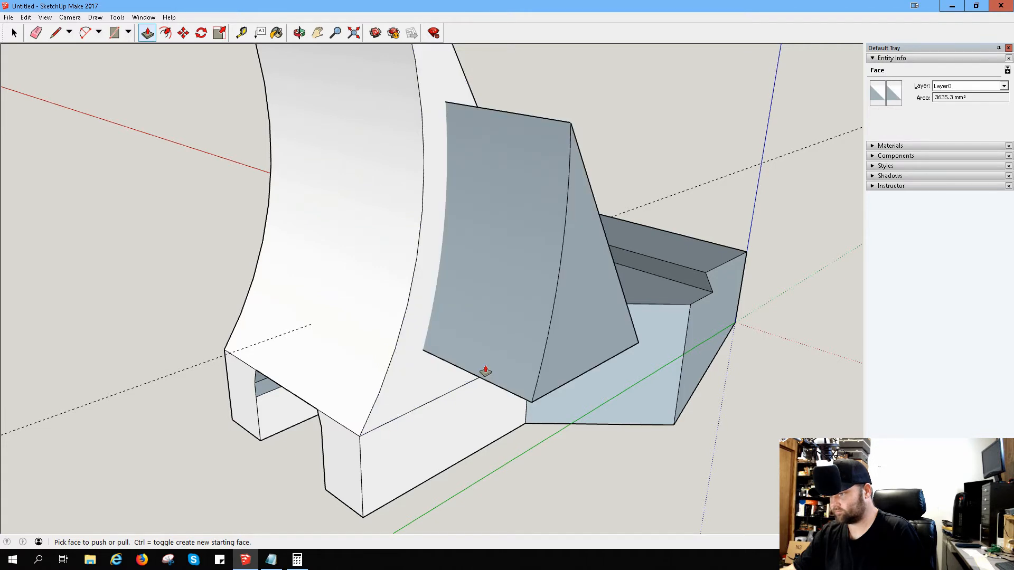
{"action": "key", "text": "ctrl+z"}
{"action": "key", "text": "ctrl+z"}
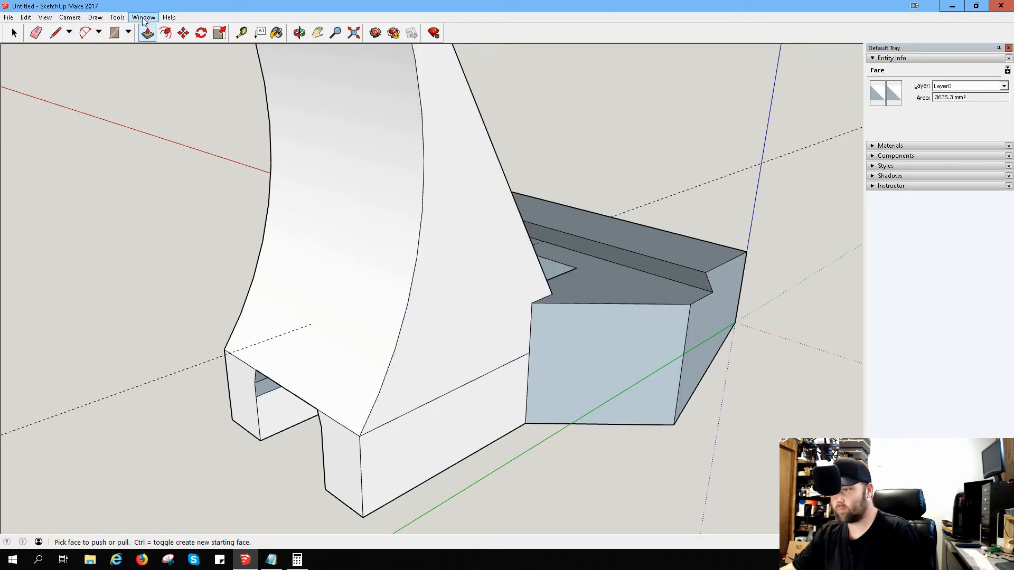
Step: Draw a horizontal line across the sloped block's side face from the slope's base corner to the curved rear edge
{"action": "left_click", "coordinate": [57, 35]}
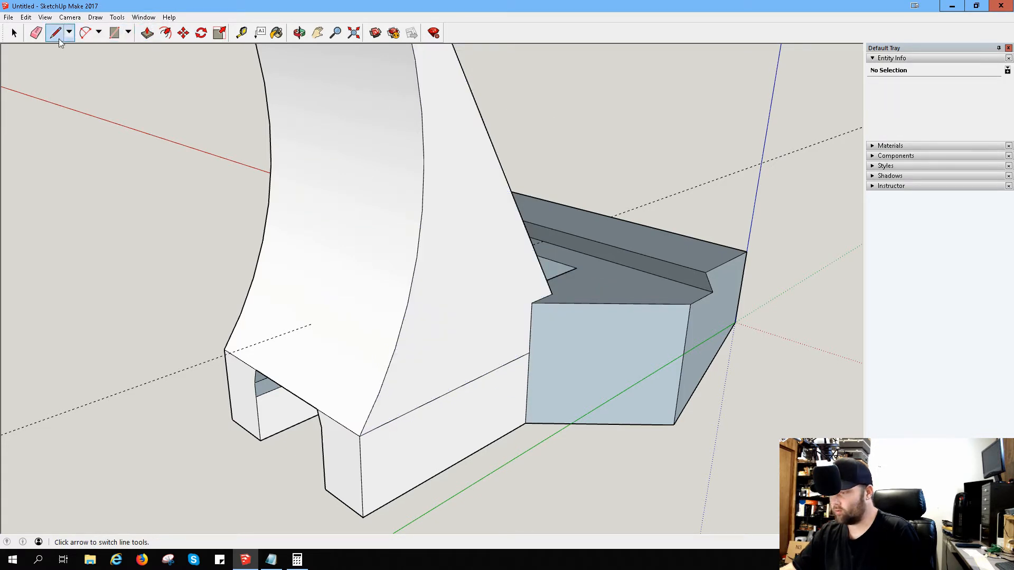
{"action": "left_click", "coordinate": [531, 302]}
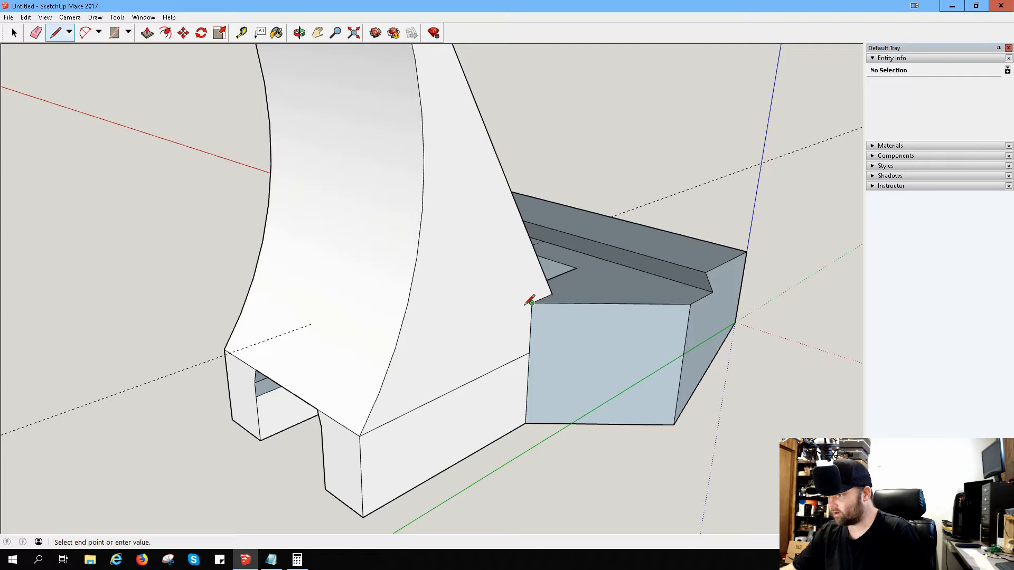
{"action": "left_click", "coordinate": [389, 364]}
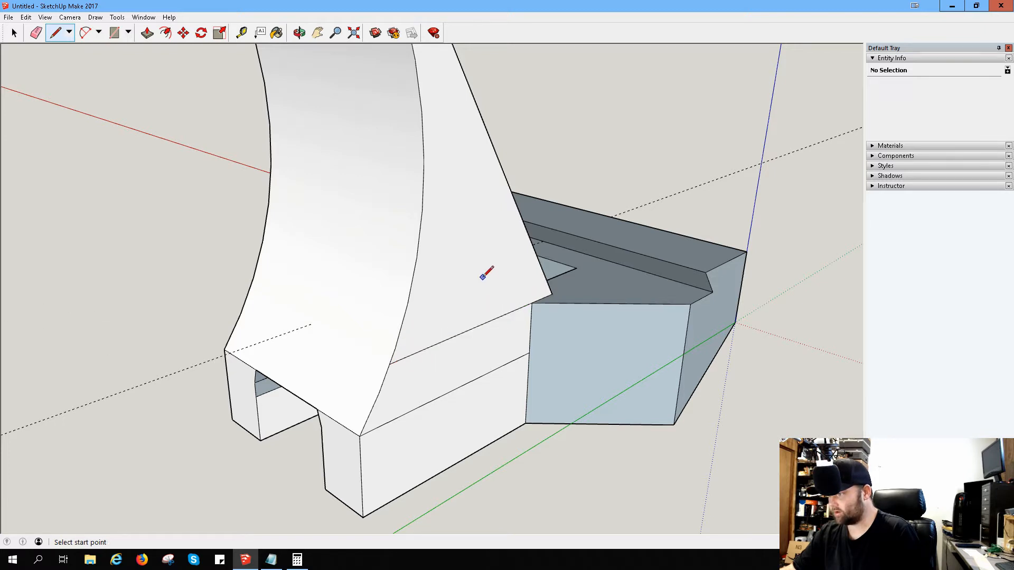
Step: Push the curved-sided triangular face through the sloped block from its opposite side to cut the opening
{"action": "middle_click_drag", "start_coordinate": [463, 258], "coordinate": [734, 265]}
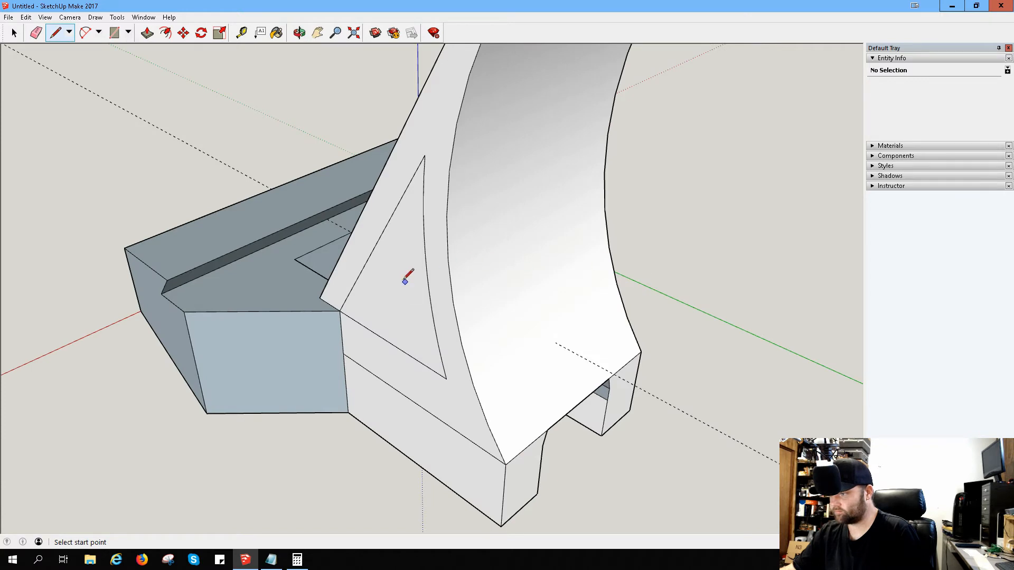
{"action": "left_click", "coordinate": [147, 33]}
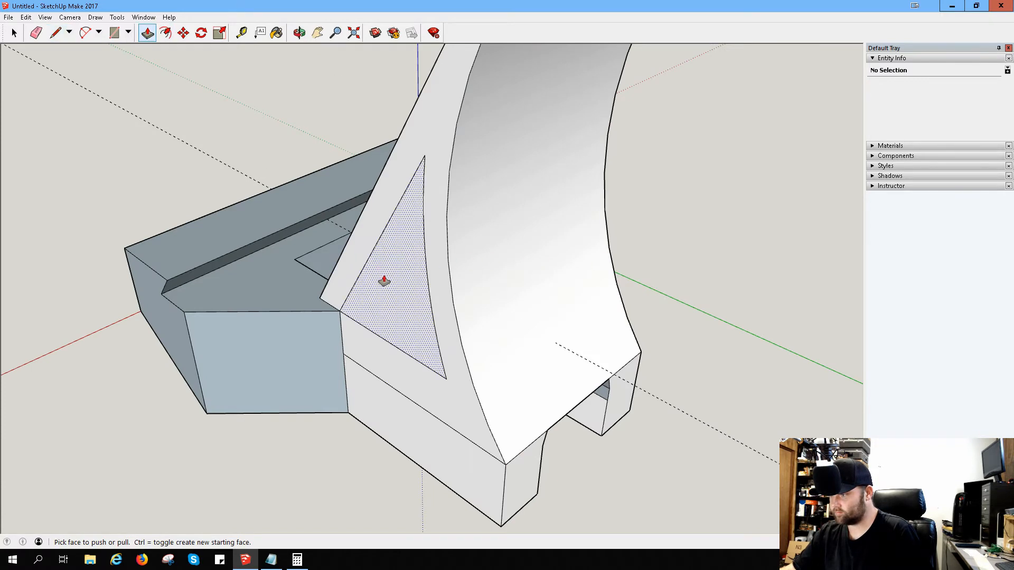
{"action": "left_click_drag", "start_coordinate": [385, 281], "coordinate": [449, 279]}
Step: Examine the triangular opening and the surrounding block from several sides
{"action": "middle_click_drag", "start_coordinate": [584, 208], "coordinate": [557, 275]}
{"action": "scroll", "coordinate": [557, 275], "scroll_direction": "up", "scroll_amount": 1}
{"action": "left_click_drag", "start_coordinate": [471, 285], "coordinate": [497, 210]}
{"action": "middle_click_drag", "start_coordinate": [656, 172], "coordinate": [328, 226]}
{"action": "scroll", "coordinate": [436, 280], "scroll_direction": "down", "scroll_amount": 1}
{"action": "scroll", "coordinate": [435, 279], "scroll_direction": "down", "scroll_amount": 4}
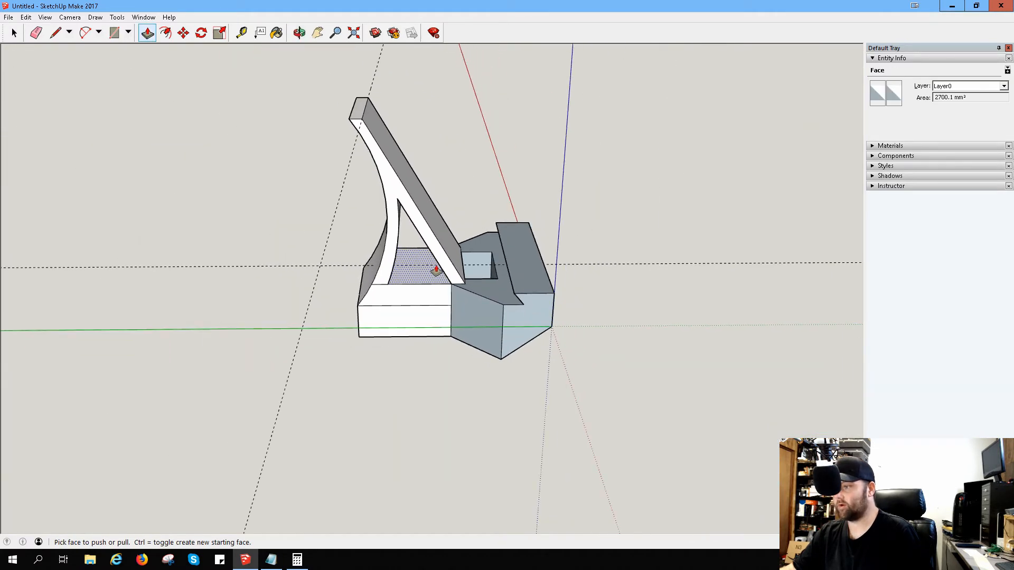
{"action": "middle_click_drag", "start_coordinate": [441, 220], "coordinate": [586, 206]}
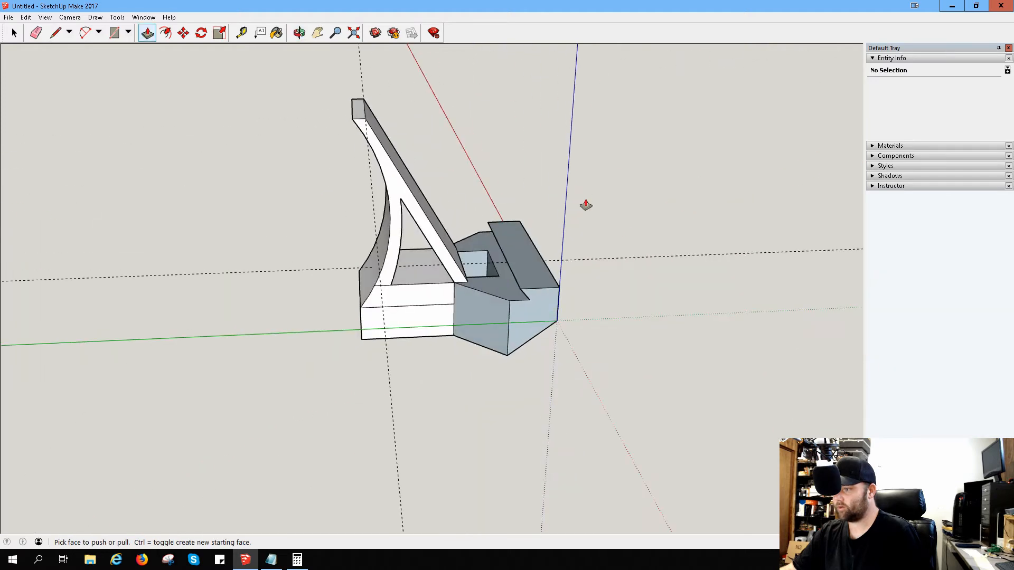
Step: Draw a horizontal line halfway down the band below the triangular opening, and join the opening's rear base corner to it with a short slanted line
{"action": "scroll", "coordinate": [488, 247], "scroll_direction": "up", "scroll_amount": 3}
{"action": "middle_click_drag", "start_coordinate": [487, 247], "coordinate": [320, 282]}
{"action": "scroll", "coordinate": [380, 296], "scroll_direction": "up", "scroll_amount": 3}
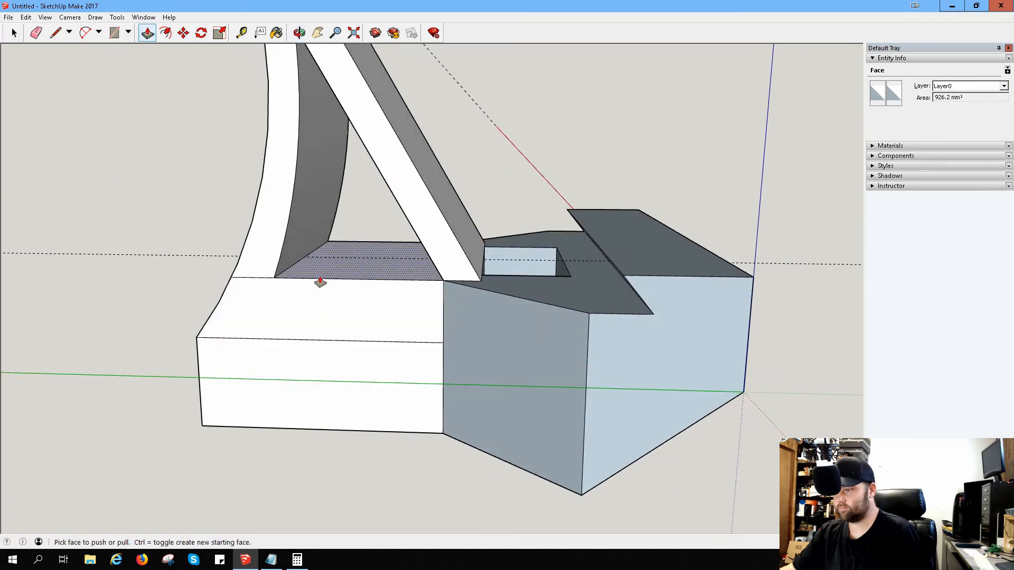
{"action": "key", "text": "l"}
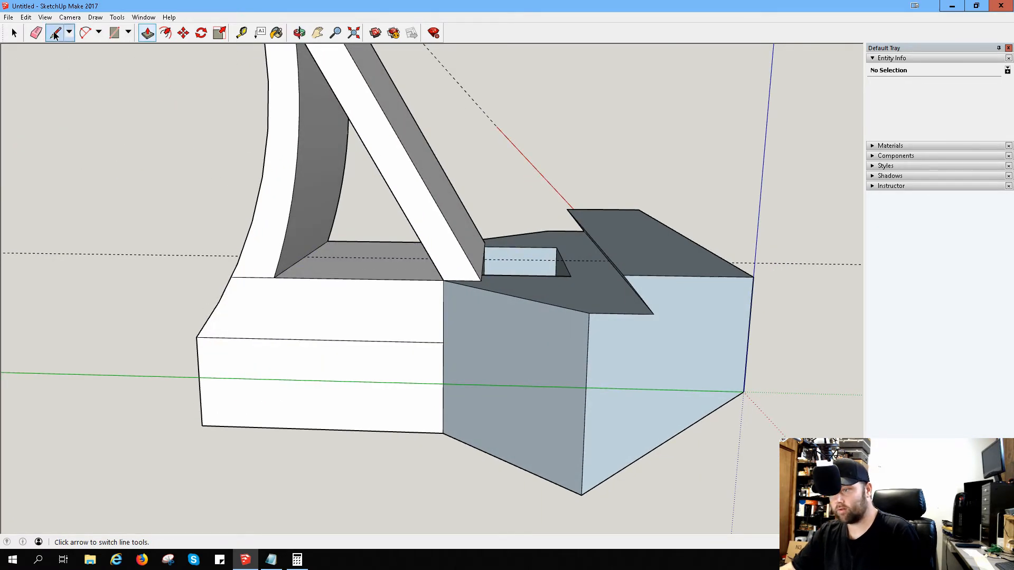
{"action": "left_click", "coordinate": [443, 312]}
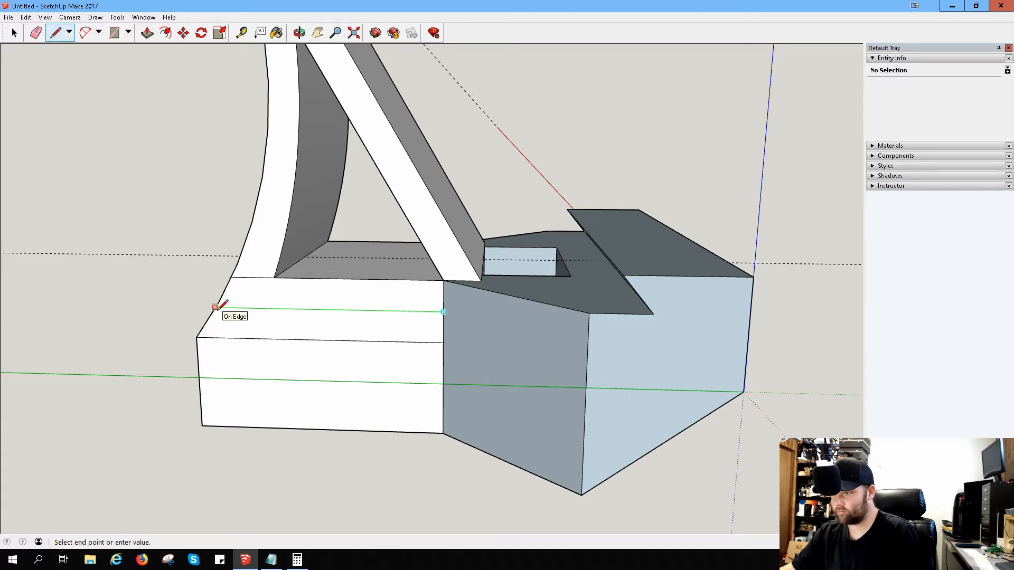
{"action": "left_click", "coordinate": [215, 307]}
{"action": "left_click", "coordinate": [274, 277]}
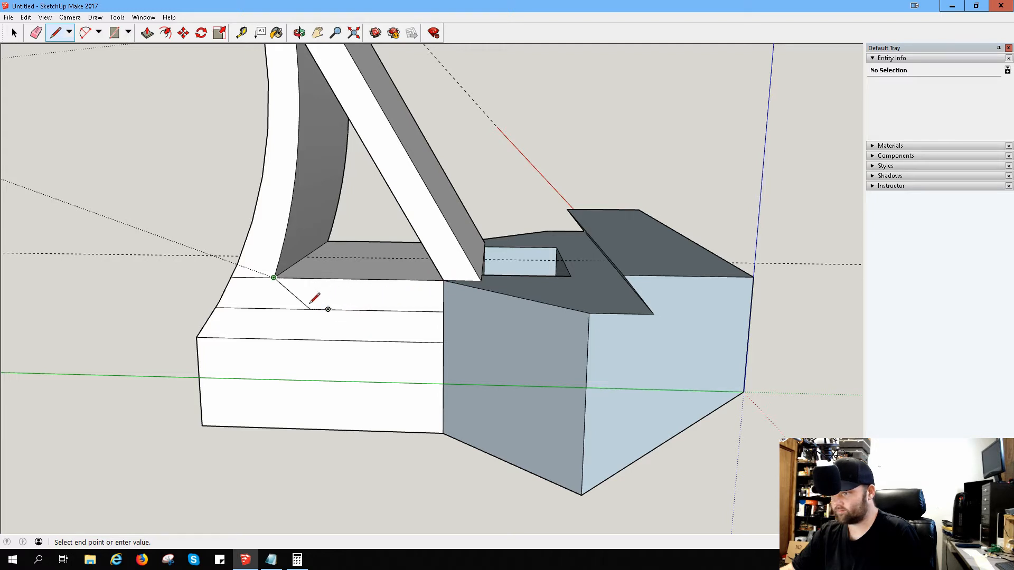
{"action": "left_click", "coordinate": [266, 306]}
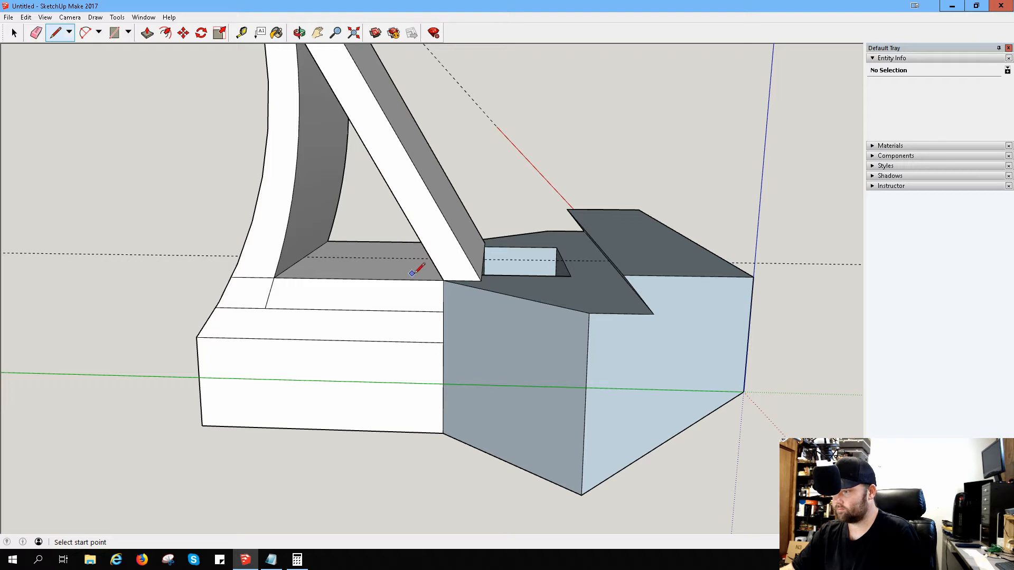
Step: Push the strip directly below the triangular opening through the block to deepen the opening
{"action": "left_click", "coordinate": [147, 33]}
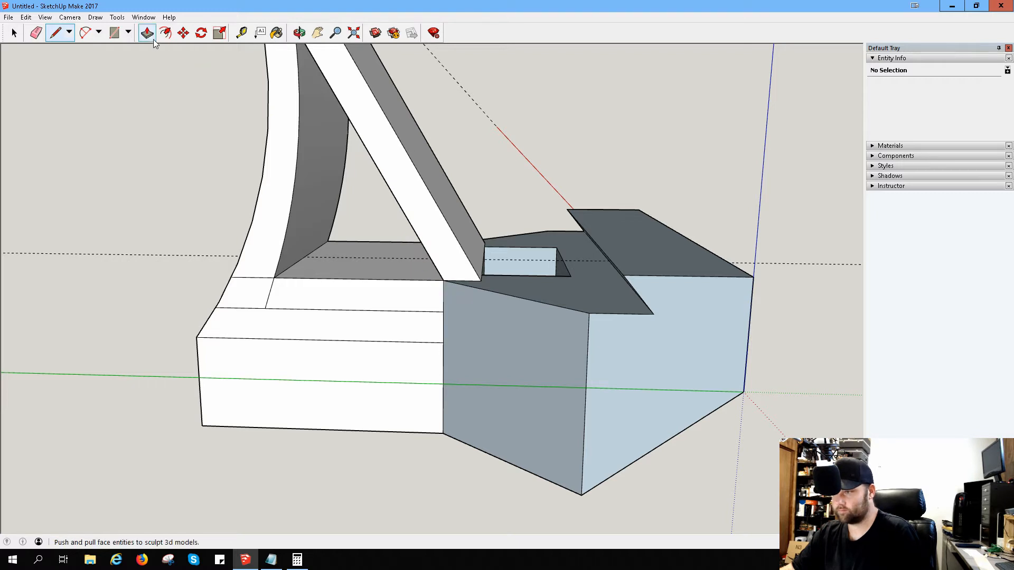
{"action": "left_click_drag", "start_coordinate": [309, 294], "coordinate": [358, 293]}
{"action": "middle_click_drag", "start_coordinate": [358, 294], "coordinate": [509, 242]}
{"action": "scroll", "coordinate": [438, 292], "scroll_direction": "up", "scroll_amount": 6}
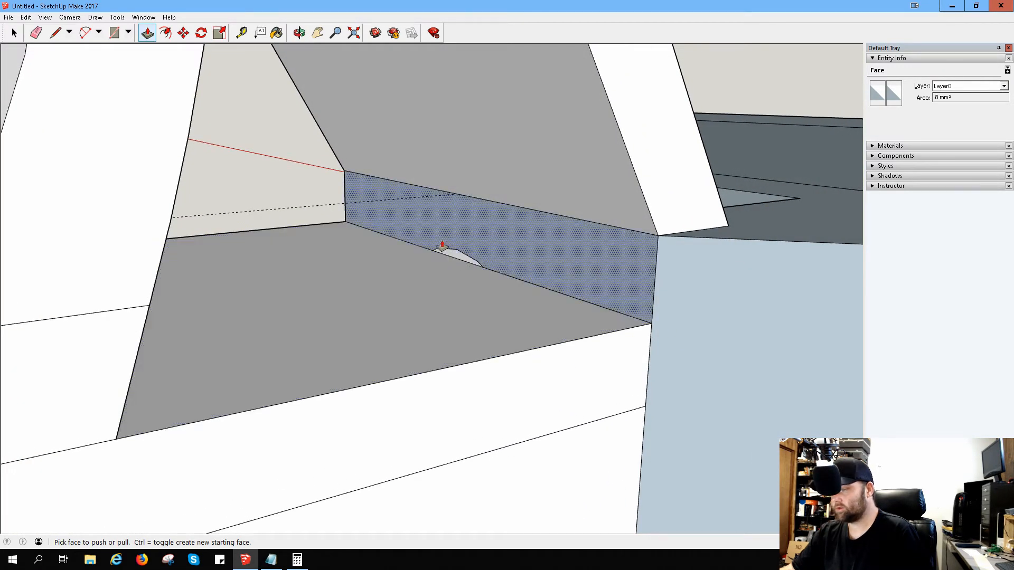
Step: Examine the deepened opening, its break into the arched passage and the block's front and underside from several angles
{"action": "left_click", "coordinate": [54, 33]}
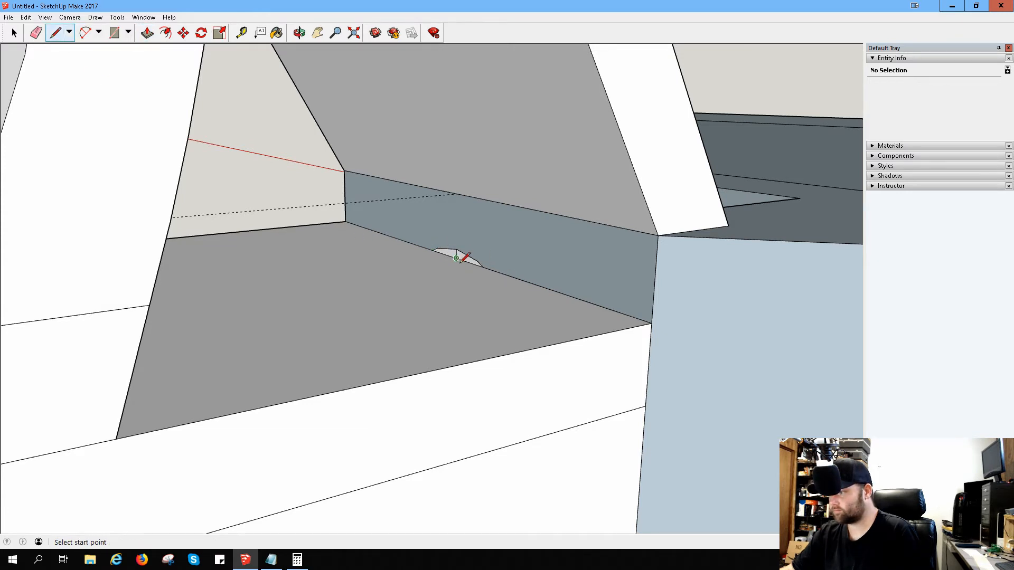
{"action": "middle_click_drag", "start_coordinate": [480, 275], "coordinate": [468, 249]}
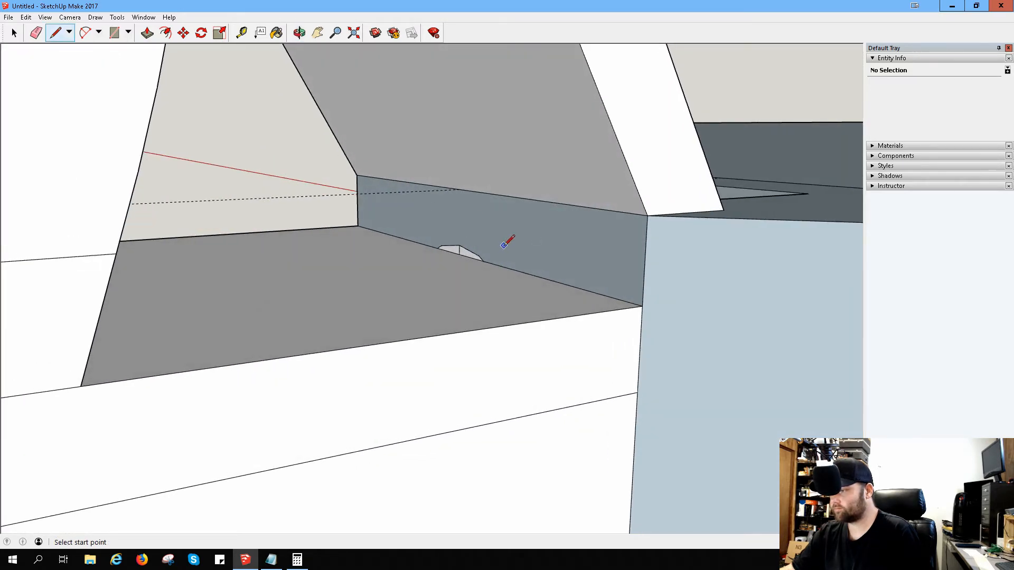
{"action": "mouse_move", "coordinate": [628, 256]}
{"action": "middle_mouse_down"}
{"action": "mouse_move", "coordinate": [253, 353]}
{"action": "mouse_move", "coordinate": [156, 346]}
{"action": "mouse_move", "coordinate": [190, 427]}
{"action": "mouse_move", "coordinate": [208, 410]}
{"action": "mouse_move", "coordinate": [423, 328]}
{"action": "mouse_move", "coordinate": [600, 277]}
{"action": "mouse_move", "coordinate": [448, 319]}
{"action": "mouse_move", "coordinate": [280, 294]}
{"action": "mouse_move", "coordinate": [269, 318]}
{"action": "mouse_move", "coordinate": [426, 333]}
{"action": "mouse_move", "coordinate": [536, 301]}
{"action": "mouse_move", "coordinate": [540, 309]}
{"action": "mouse_move", "coordinate": [524, 263]}
{"action": "mouse_move", "coordinate": [607, 188]}
{"action": "mouse_move", "coordinate": [607, 260]}
{"action": "mouse_move", "coordinate": [302, 330]}
{"action": "mouse_move", "coordinate": [533, 279]}
{"action": "mouse_move", "coordinate": [641, 270]}
{"action": "mouse_move", "coordinate": [675, 285]}
{"action": "mouse_move", "coordinate": [599, 303]}
{"action": "mouse_move", "coordinate": [586, 319]}
{"action": "mouse_move", "coordinate": [354, 409]}
{"action": "mouse_move", "coordinate": [561, 350]}
{"action": "mouse_move", "coordinate": [663, 287]}
{"action": "mouse_move", "coordinate": [389, 360]}
{"action": "mouse_move", "coordinate": [634, 328]}
{"action": "mouse_move", "coordinate": [805, 320]}
{"action": "middle_mouse_up"}
{"action": "scroll", "coordinate": [228, 289], "scroll_direction": "down", "scroll_amount": 5}
{"action": "mouse_move", "coordinate": [207, 234]}
{"action": "middle_mouse_down"}
{"action": "mouse_move", "coordinate": [627, 295]}
{"action": "mouse_move", "coordinate": [650, 276]}
{"action": "mouse_move", "coordinate": [645, 291]}
{"action": "middle_mouse_up"}
{"action": "scroll", "coordinate": [645, 290], "scroll_direction": "down", "scroll_amount": 4}
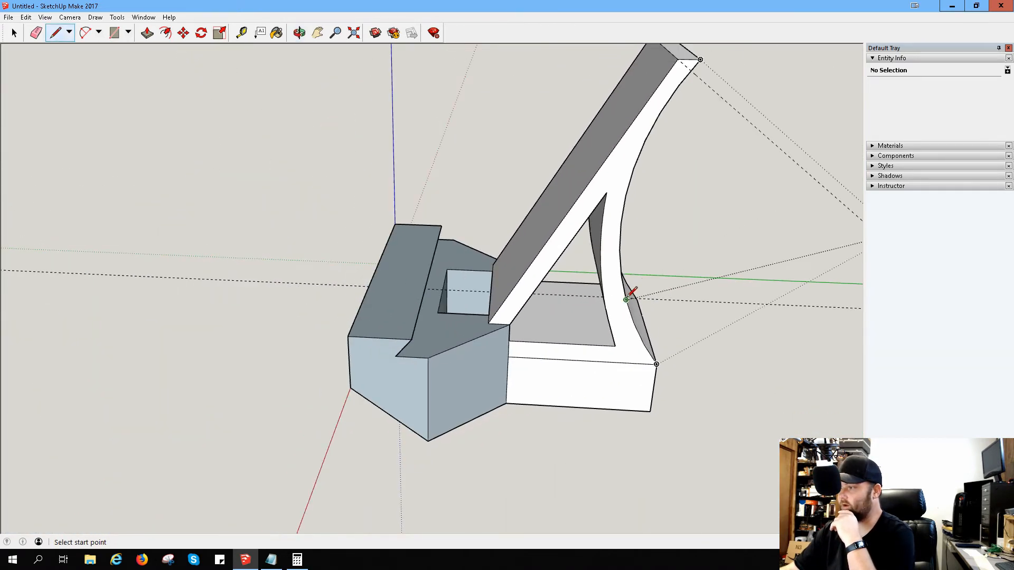
{"action": "mouse_move", "coordinate": [466, 279]}
{"action": "middle_mouse_down"}
{"action": "mouse_move", "coordinate": [575, 299]}
{"action": "mouse_move", "coordinate": [659, 247]}
{"action": "middle_mouse_up"}
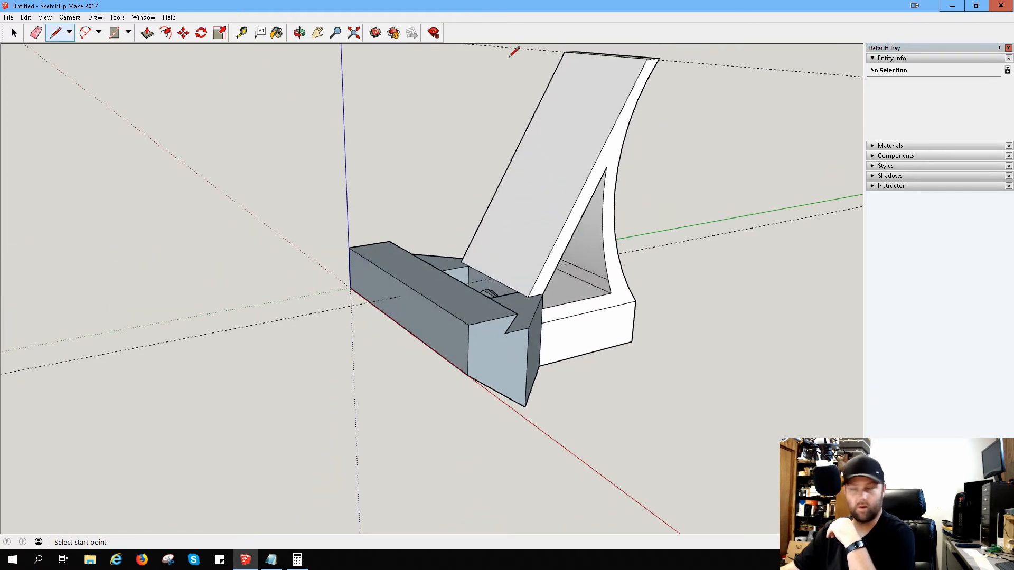
{"action": "left_click", "coordinate": [317, 33]}
{"action": "left_click_drag", "start_coordinate": [494, 164], "coordinate": [452, 288]}
{"action": "scroll", "coordinate": [529, 428], "scroll_direction": "up", "scroll_amount": 3}
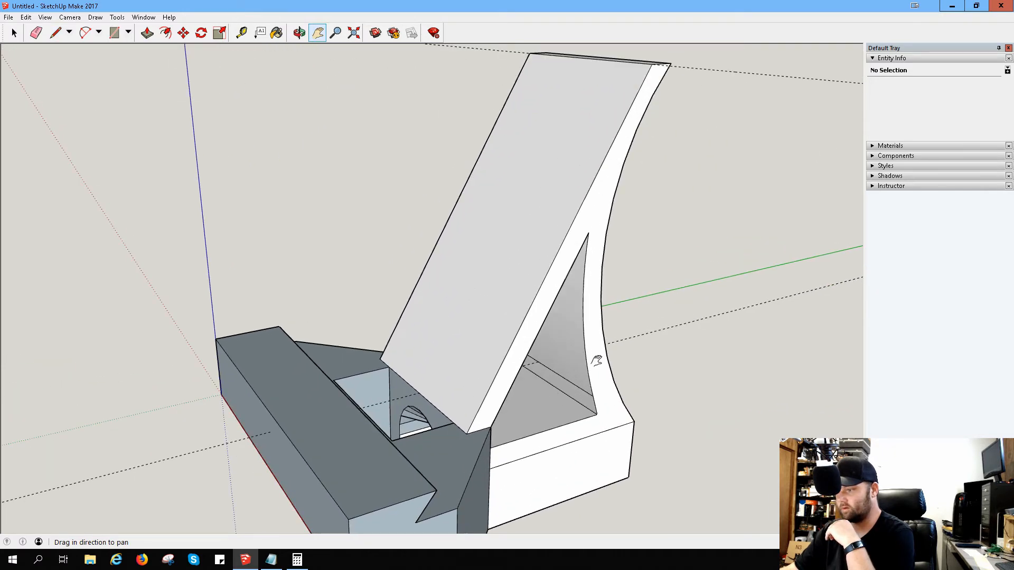
{"action": "middle_click_drag", "start_coordinate": [595, 357], "coordinate": [485, 91]}
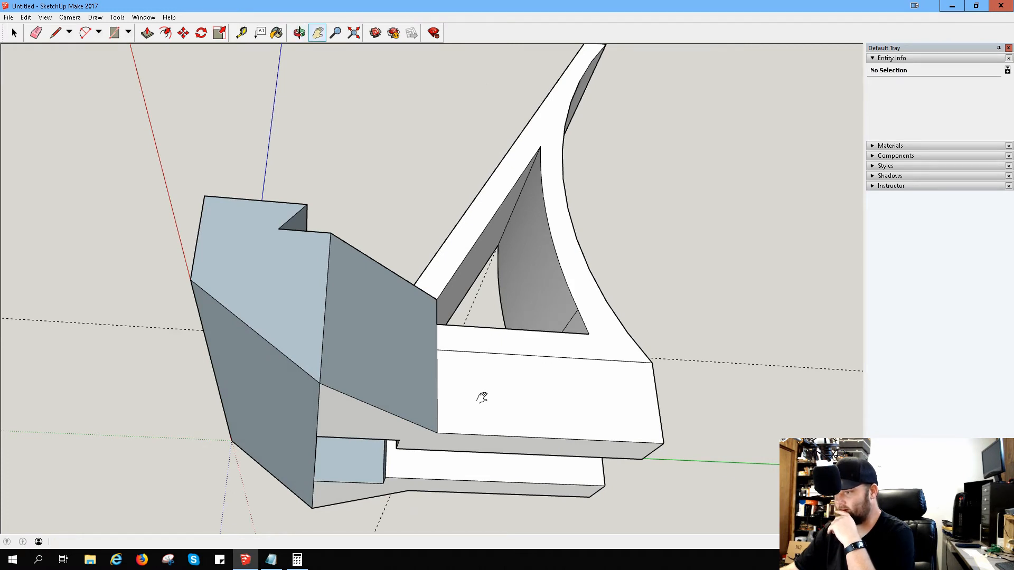
{"action": "middle_click_drag", "start_coordinate": [522, 436], "coordinate": [529, 505]}
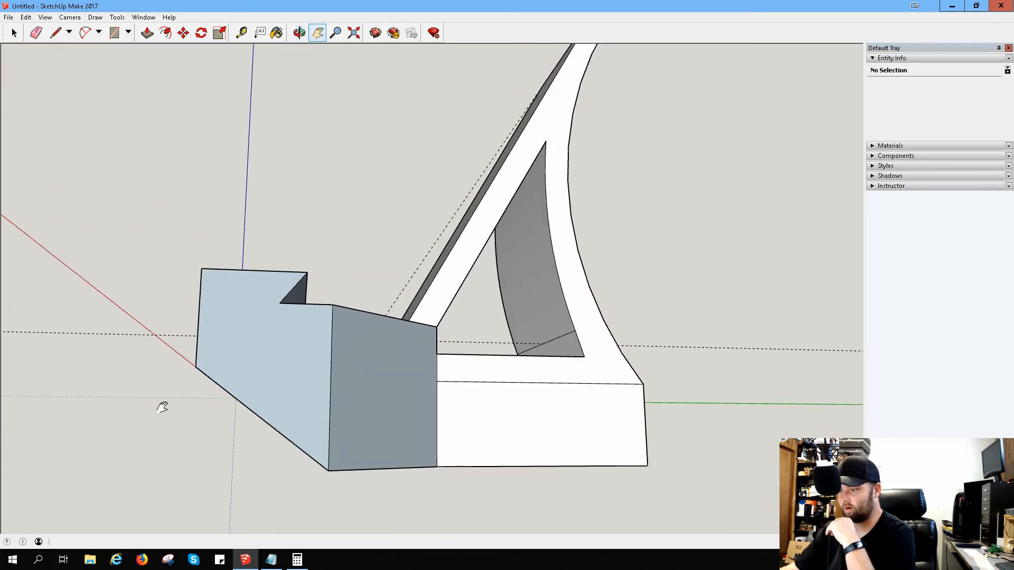
{"action": "middle_click_drag", "start_coordinate": [161, 407], "coordinate": [274, 402]}
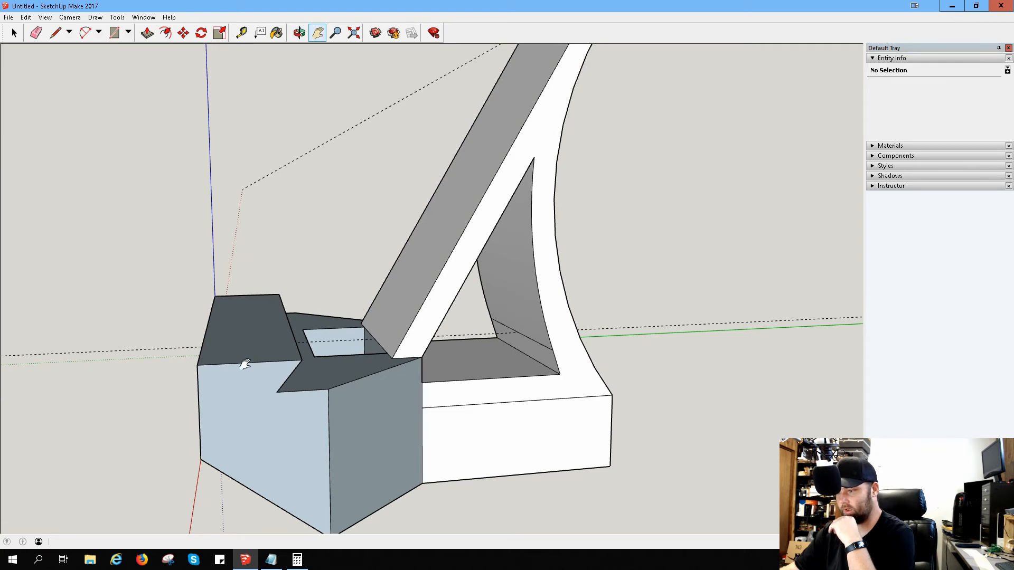
Step: Split the front block's end face with a vertical line from its top edge's midpoint, and push the front portion away along its full 127 mm length
{"action": "left_click", "coordinate": [56, 33]}
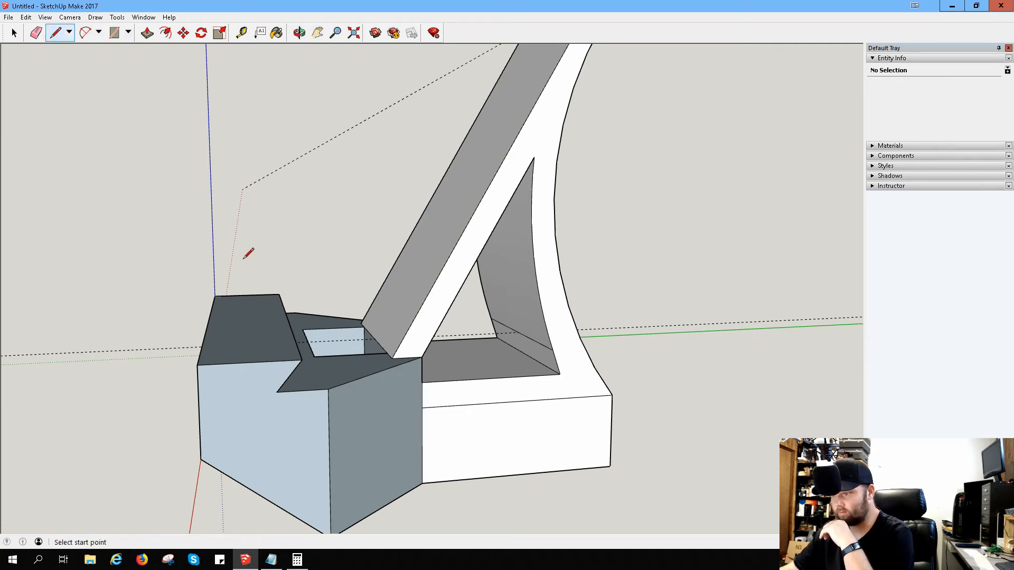
{"action": "left_click", "coordinate": [250, 362]}
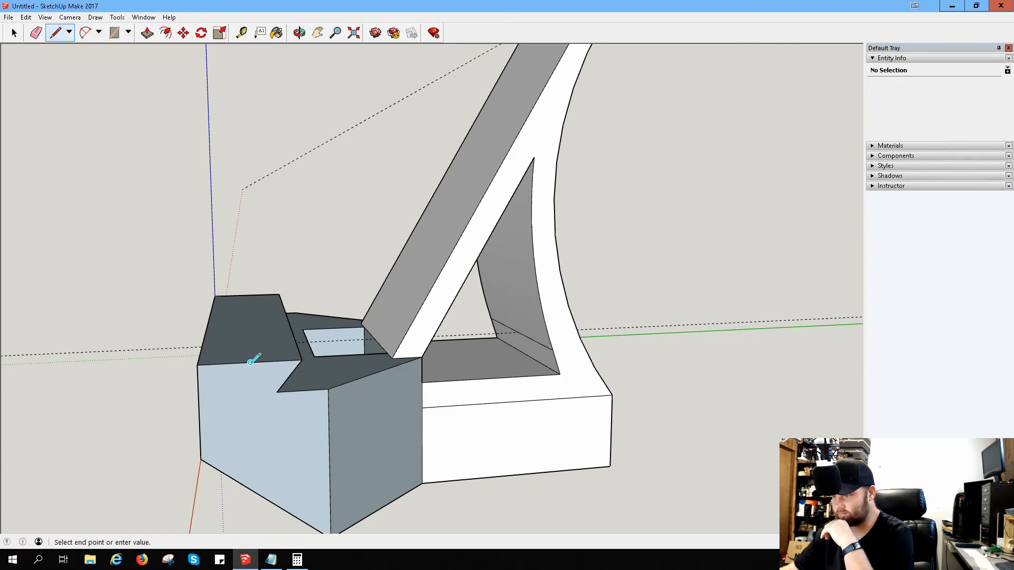
{"action": "left_click", "coordinate": [254, 491]}
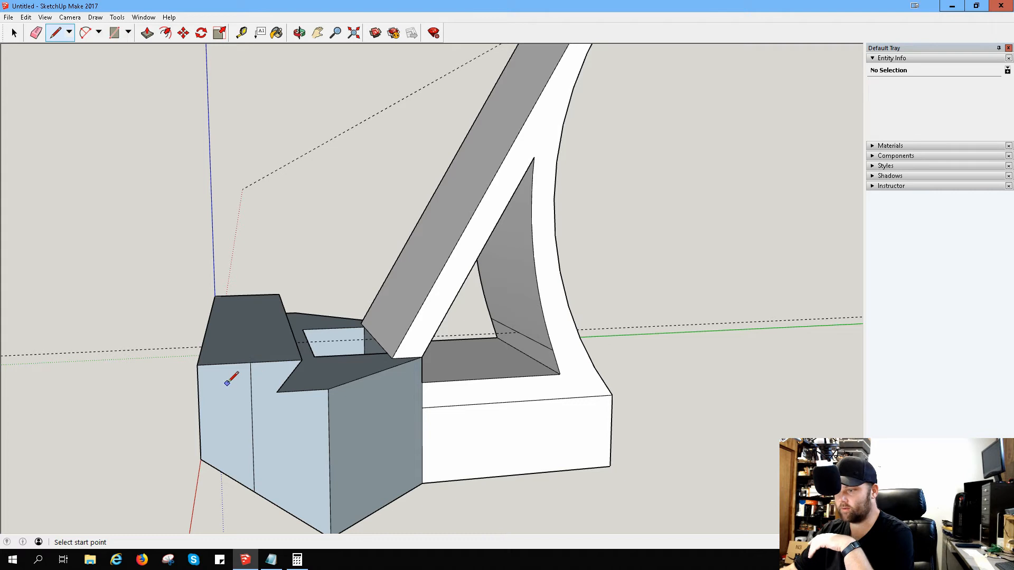
{"action": "key", "text": "p"}
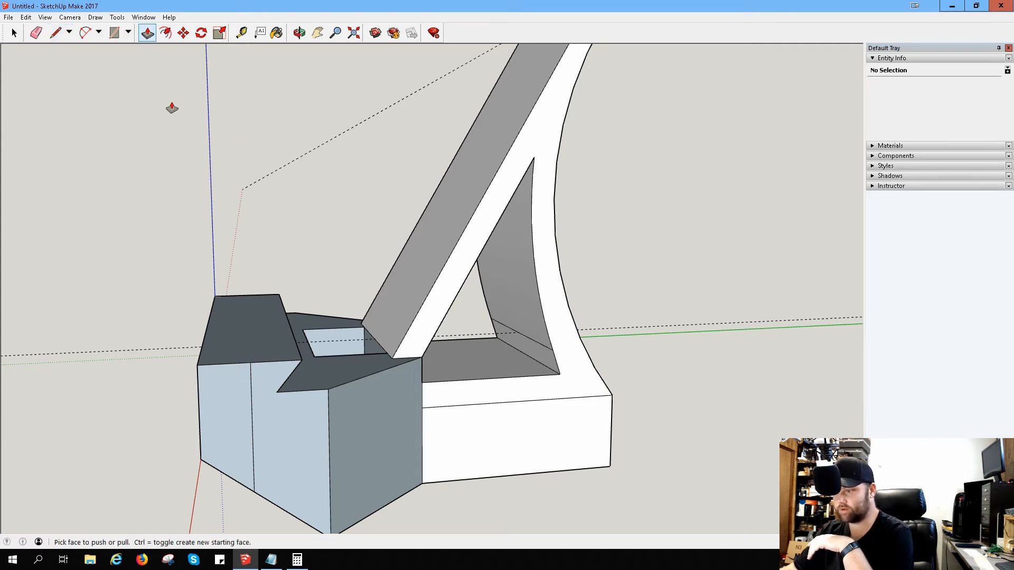
{"action": "left_click", "coordinate": [226, 392]}
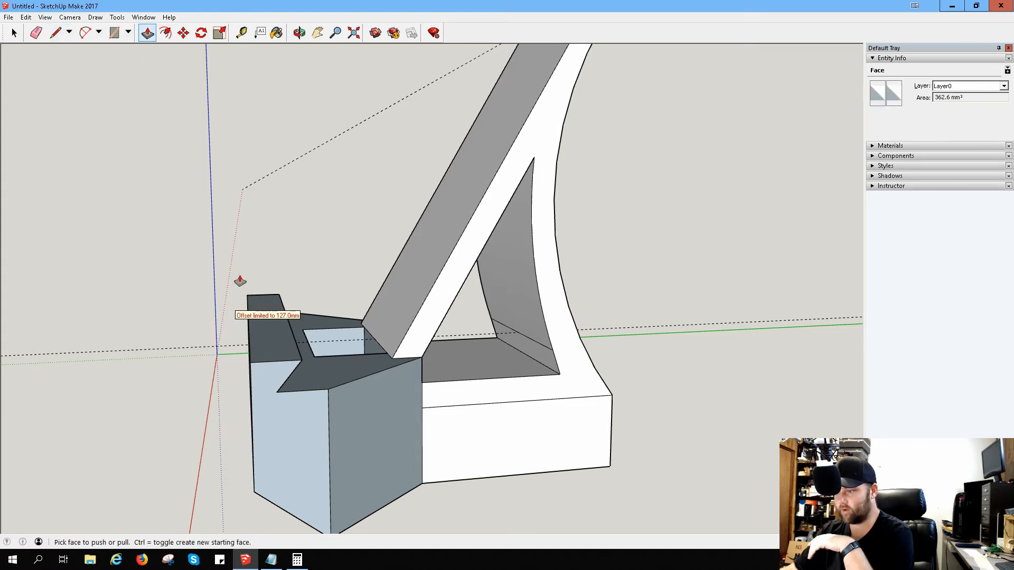
{"action": "left_click", "coordinate": [204, 328]}
Step: Pull the front block's newly exposed front face slightly outward
{"action": "middle_click_drag", "start_coordinate": [204, 328], "coordinate": [264, 322]}
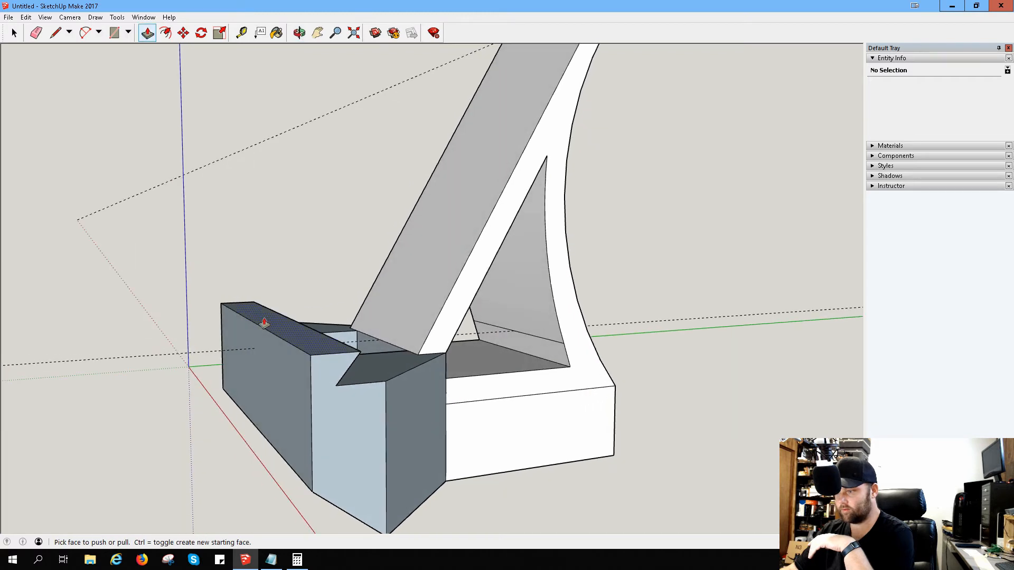
{"action": "left_click", "coordinate": [264, 383]}
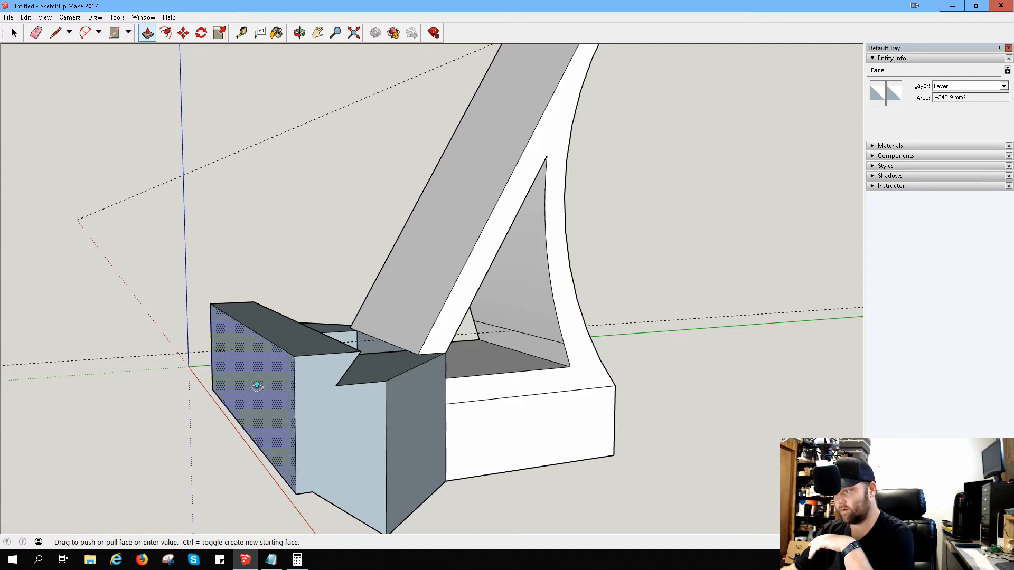
{"action": "left_click", "coordinate": [257, 386]}
Step: Try 3D text reading GAM3T3CH, 8.5 mm high and extruded 2.4 mm, on the front block's front face
{"action": "middle_click_drag", "start_coordinate": [533, 344], "coordinate": [330, 362]}
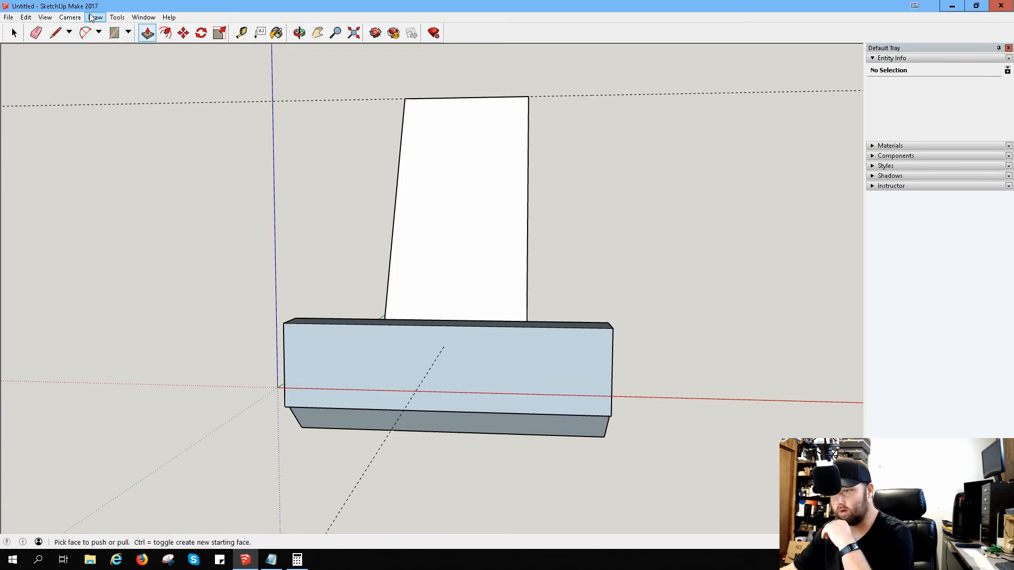
{"action": "left_click", "coordinate": [69, 17]}
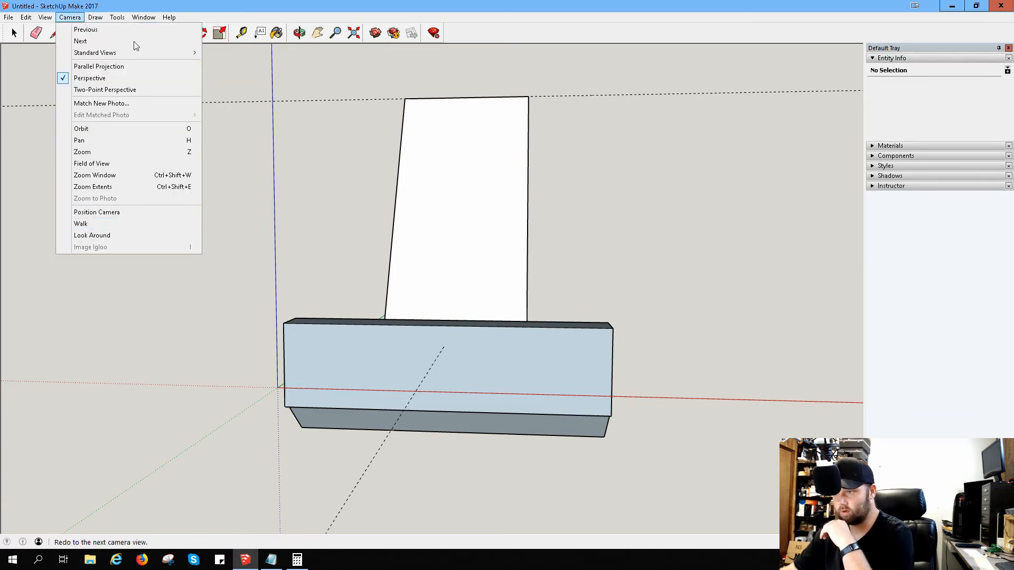
{"action": "mouse_move", "coordinate": [96, 21]}
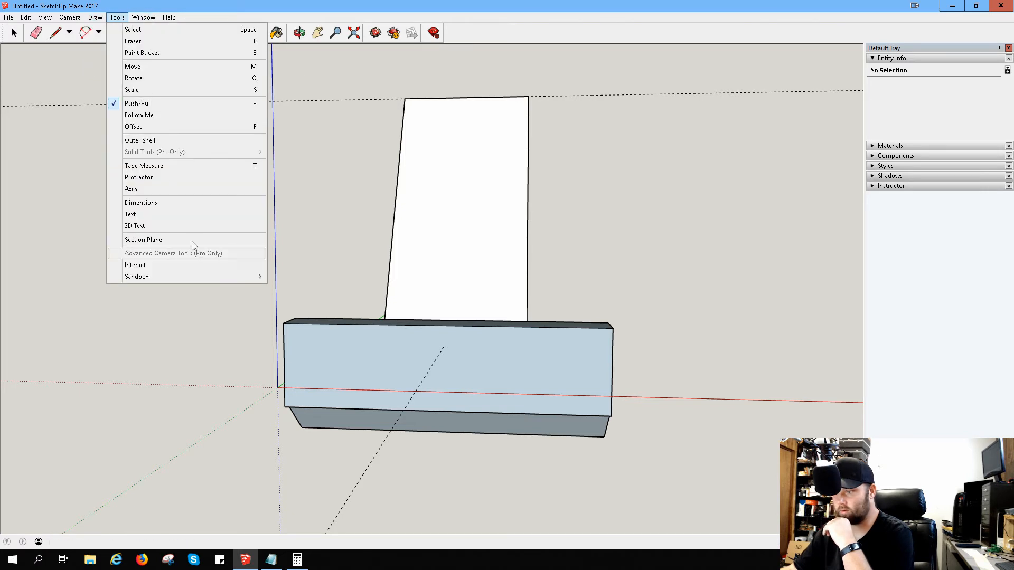
{"action": "left_click", "coordinate": [171, 226]}
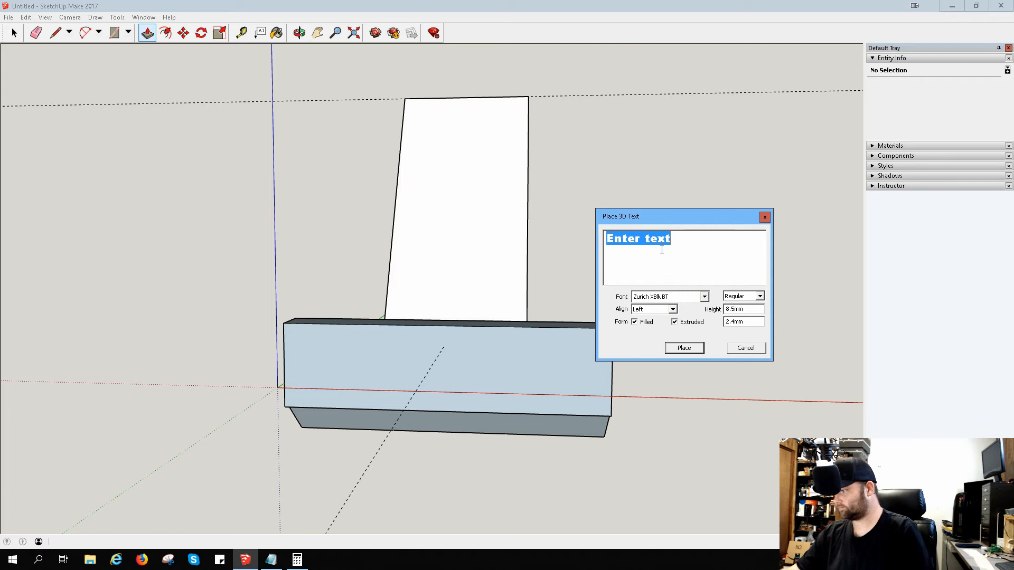
{"action": "type", "text": "ga"}
{"action": "key", "text": "BackSpace"}
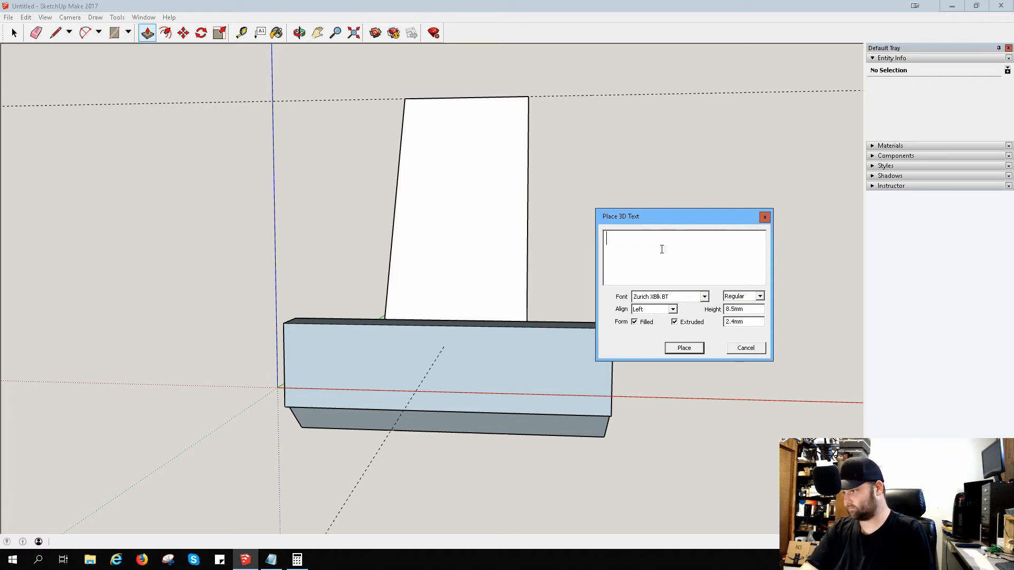
{"action": "type", "text": "Gam3"}
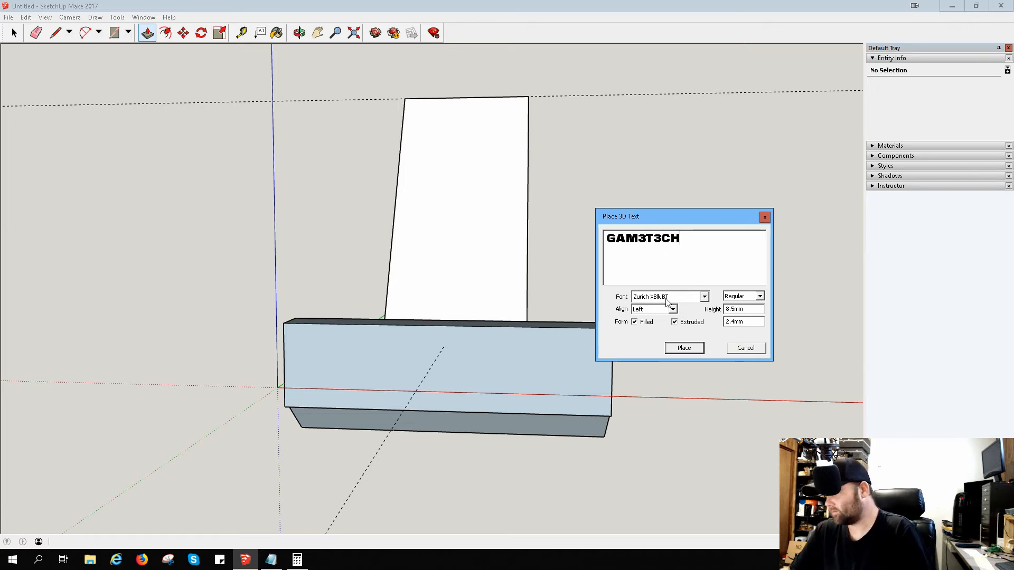
{"action": "left_click", "coordinate": [684, 348]}
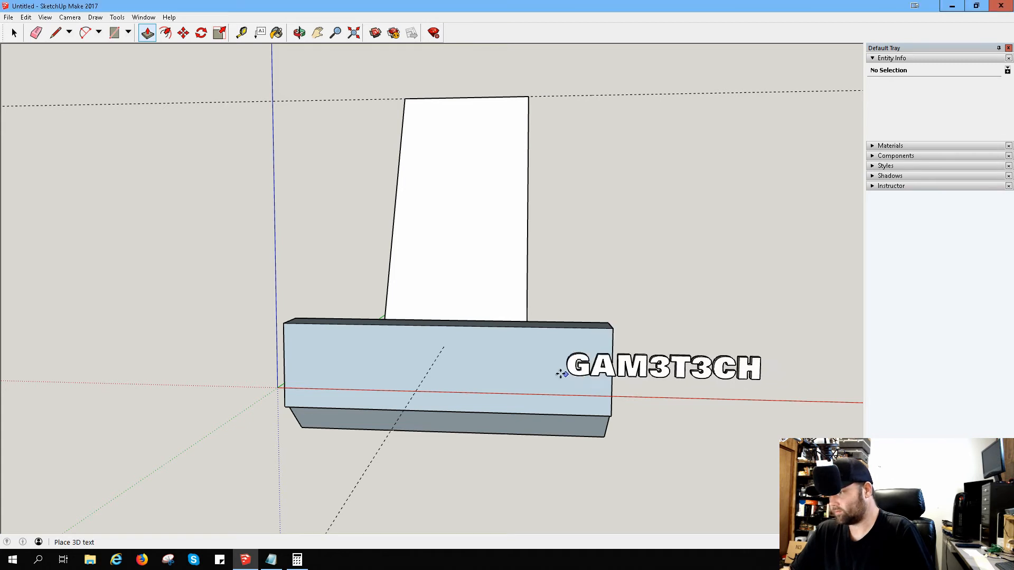
{"action": "left_click", "coordinate": [350, 375]}
{"action": "middle_click_drag", "start_coordinate": [432, 224], "coordinate": [437, 201]}
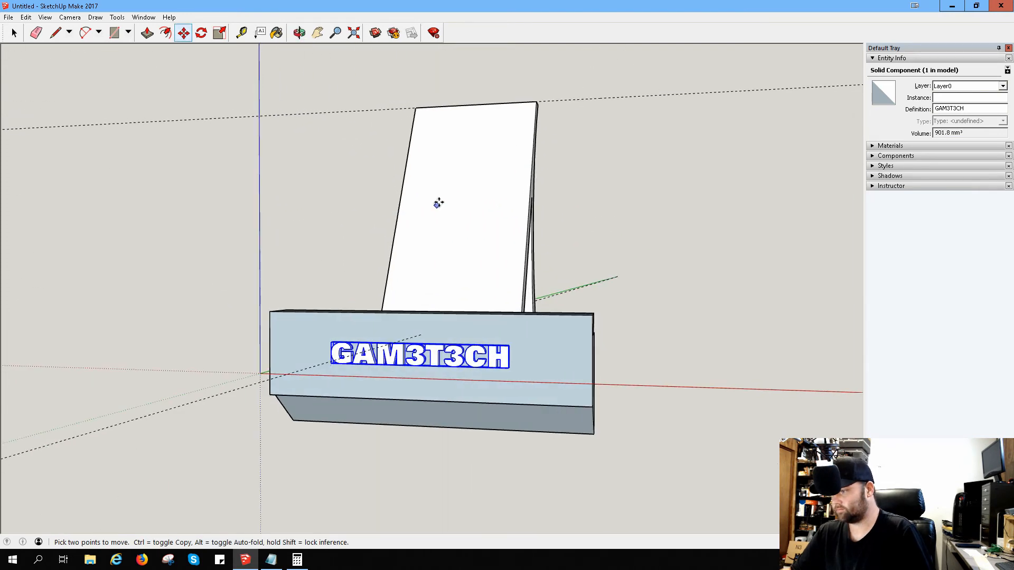
{"action": "key", "text": "Escape"}
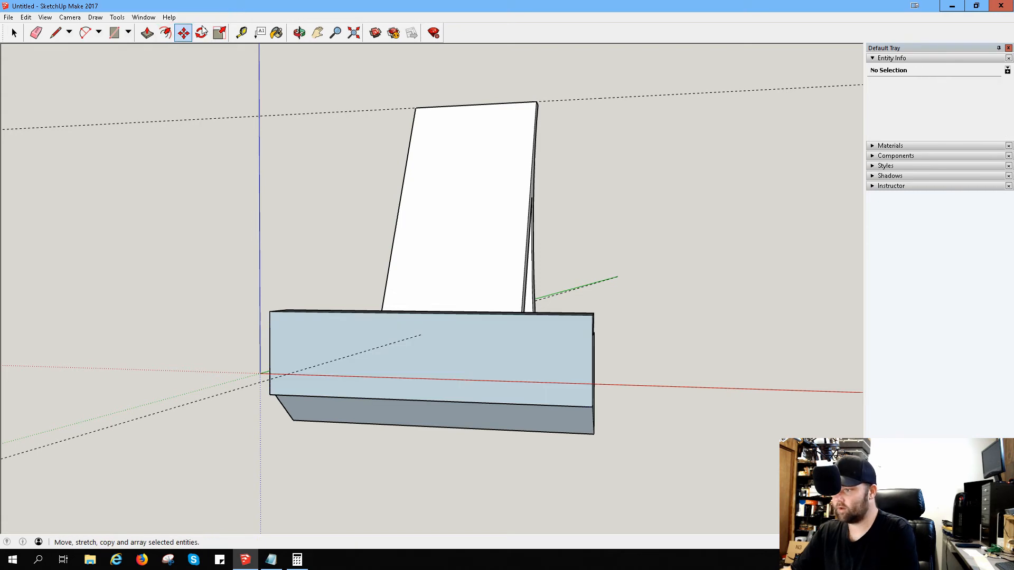
Step: Examine the stand's side profile, triangular opening and curved back from several angles
{"action": "middle_click_drag", "start_coordinate": [646, 167], "coordinate": [396, 249]}
{"action": "key", "text": "m"}
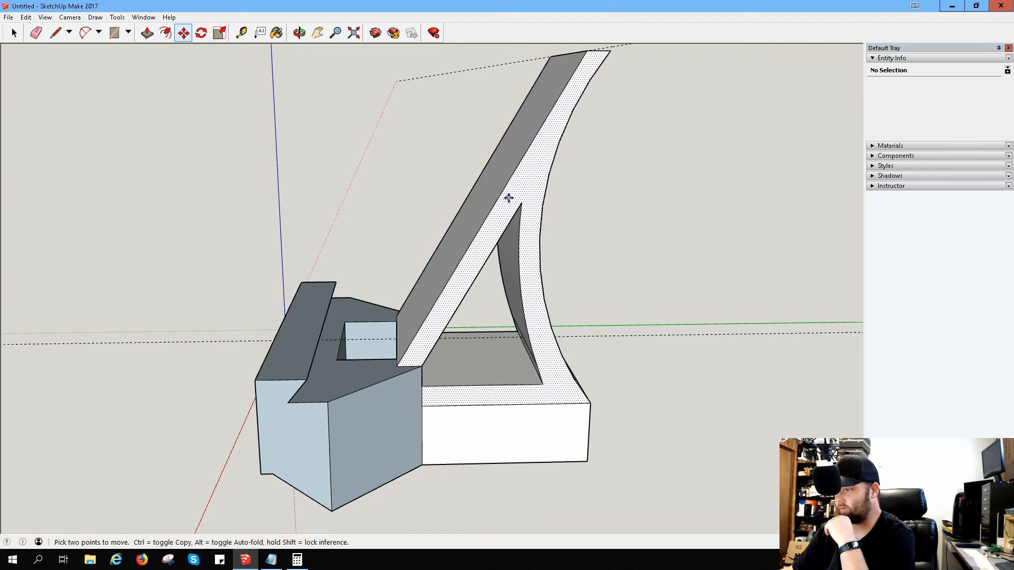
{"action": "middle_click_drag", "start_coordinate": [577, 321], "coordinate": [528, 283]}
{"action": "key", "text": "m"}
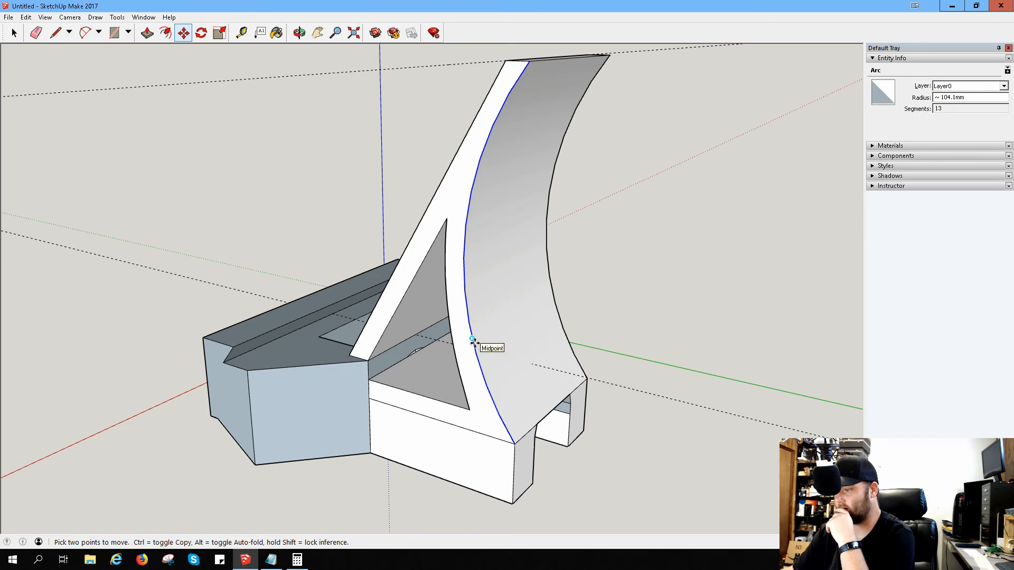
{"action": "middle_click_drag", "start_coordinate": [494, 238], "coordinate": [727, 265]}
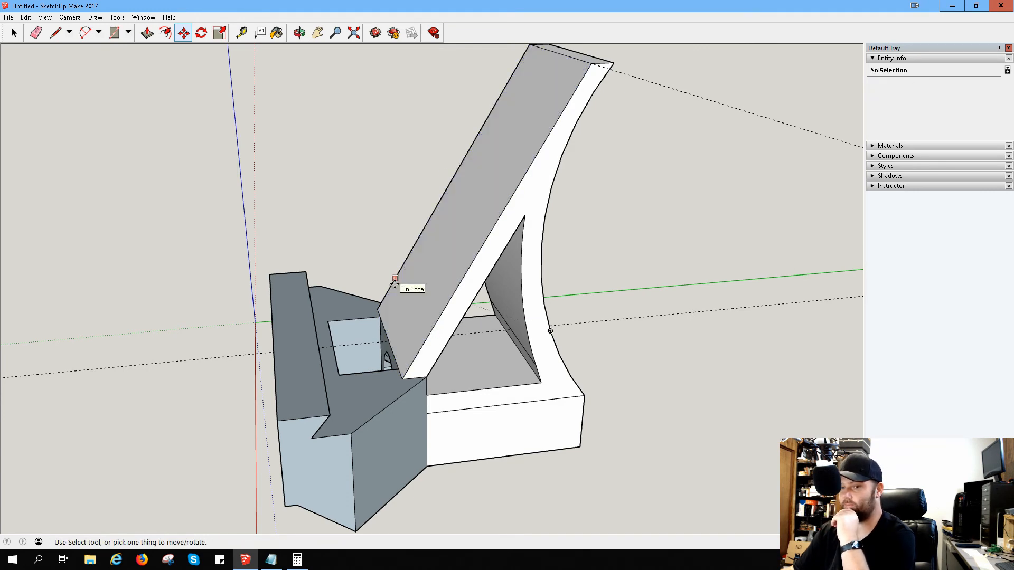
{"action": "mouse_move", "coordinate": [418, 291]}
{"action": "middle_mouse_down"}
{"action": "mouse_move", "coordinate": [634, 278]}
{"action": "mouse_move", "coordinate": [308, 265]}
{"action": "mouse_move", "coordinate": [389, 263]}
{"action": "mouse_move", "coordinate": [120, 353]}
{"action": "mouse_move", "coordinate": [371, 319]}
{"action": "mouse_move", "coordinate": [412, 287]}
{"action": "middle_mouse_up"}
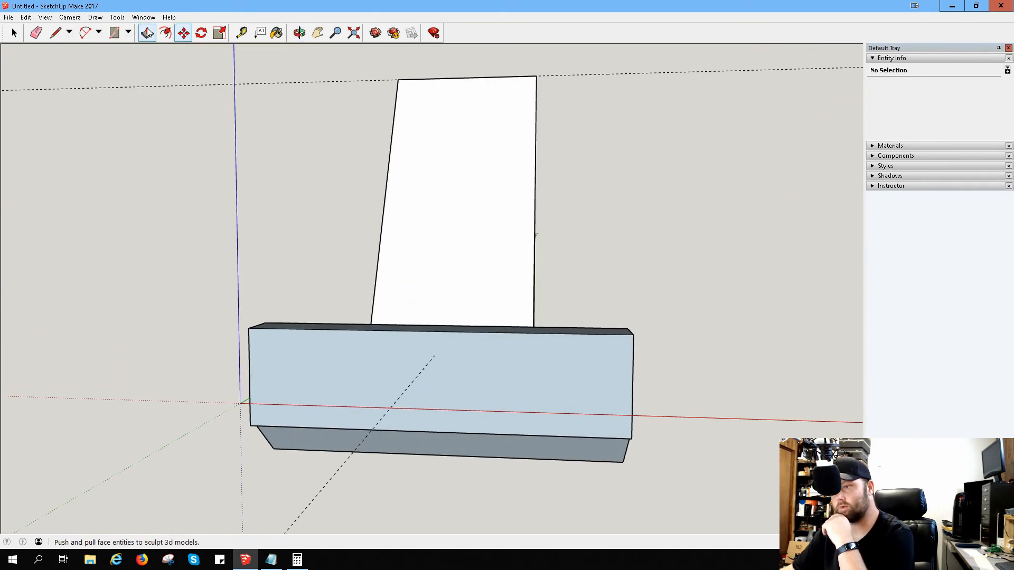
Step: Place larger 3D text reading GAM3T3CH, extruded 2.4 mm, on the front block's front face and nudge it slightly sideways towards the centre
{"action": "left_click", "coordinate": [117, 17]}
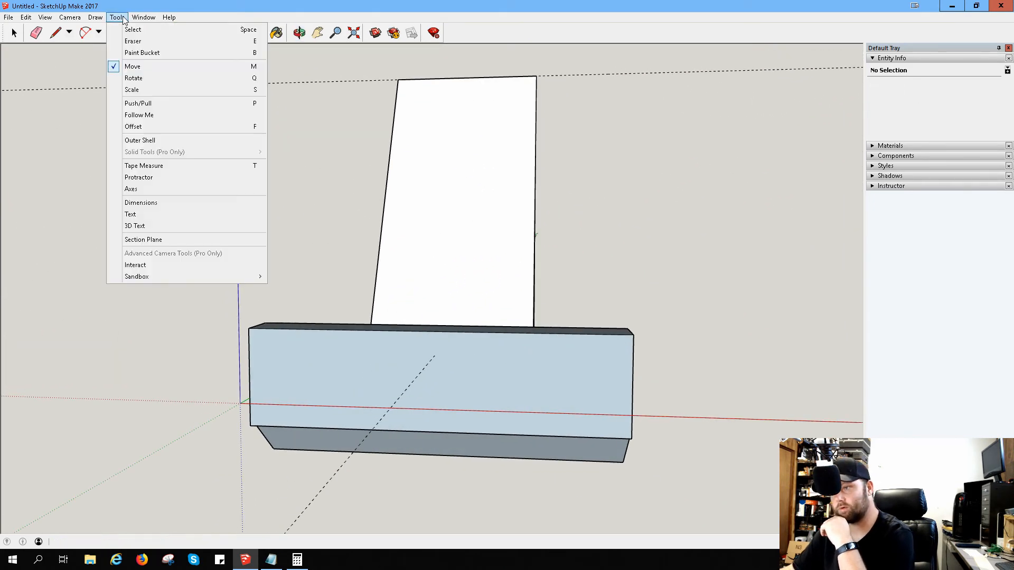
{"action": "left_click", "coordinate": [153, 227]}
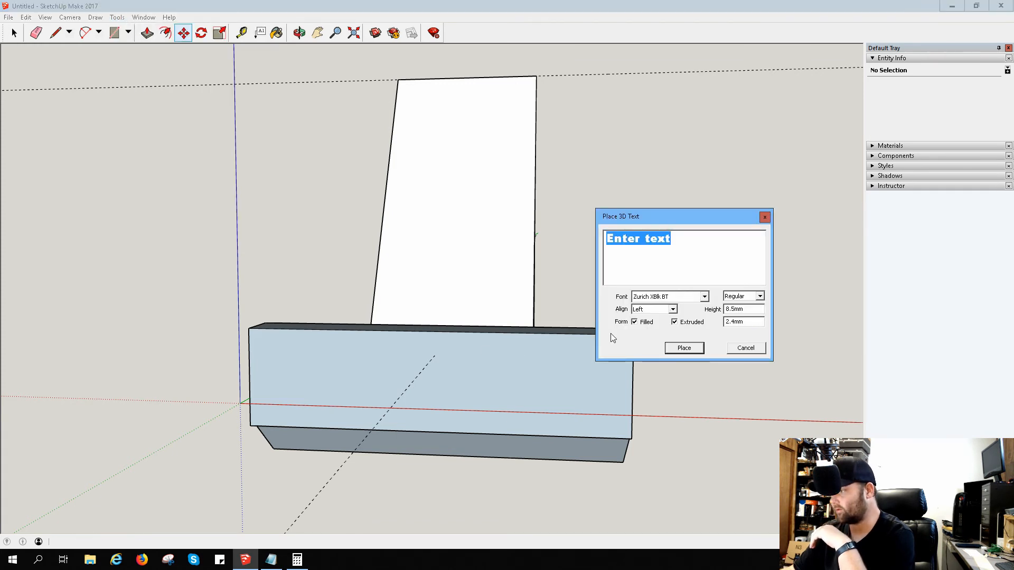
{"action": "type", "text": "G"}
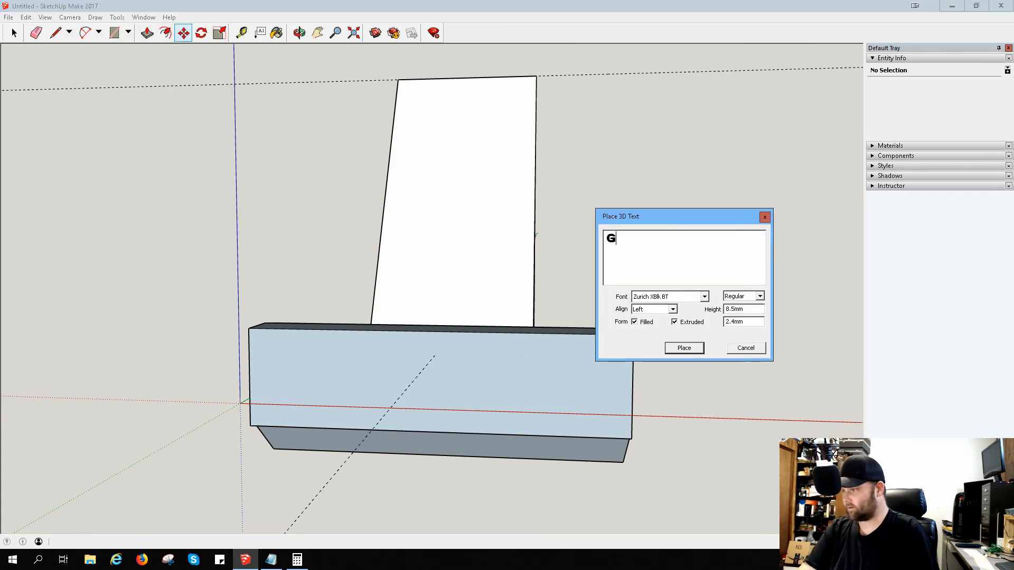
{"action": "type", "text": "AM2"}
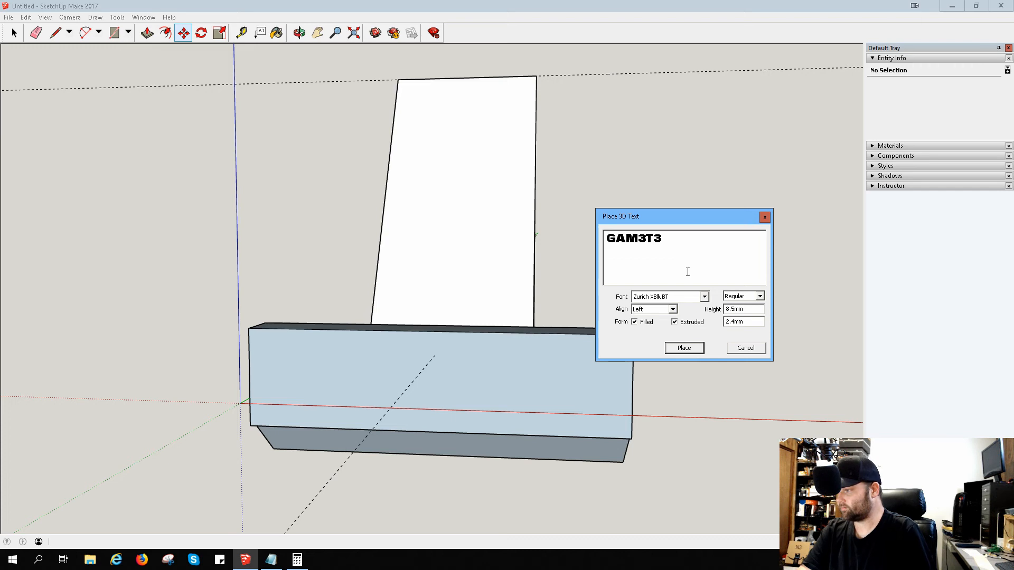
{"action": "type", "text": "T3CH"}
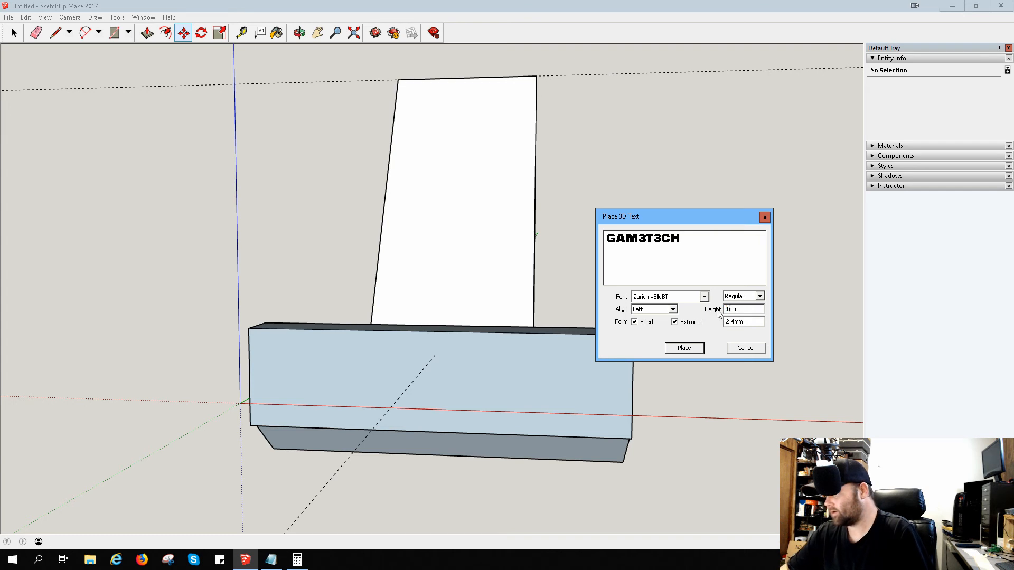
{"action": "left_click", "coordinate": [684, 348]}
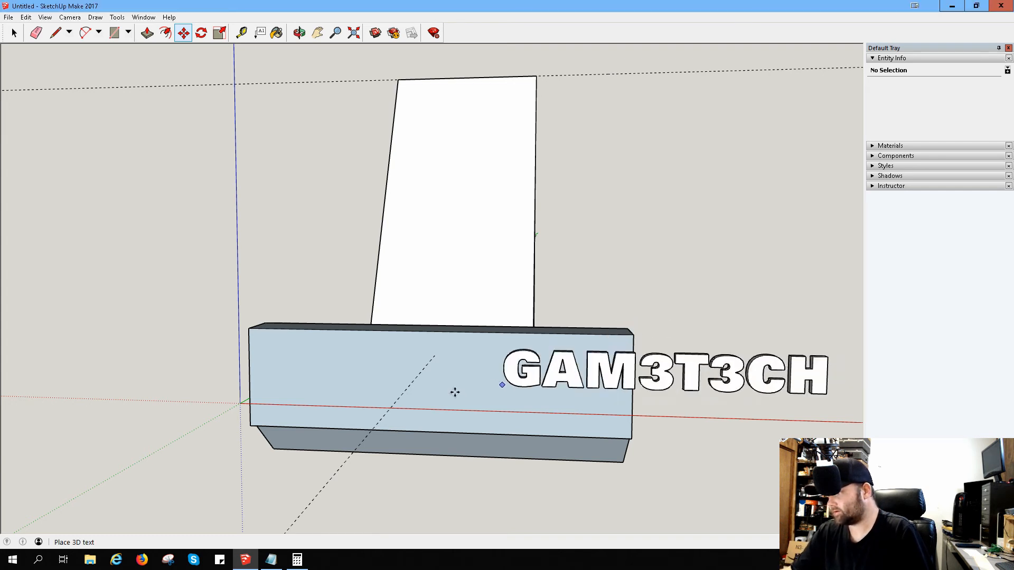
{"action": "left_click", "coordinate": [290, 393]}
{"action": "middle_click_drag", "start_coordinate": [257, 391], "coordinate": [289, 352]}
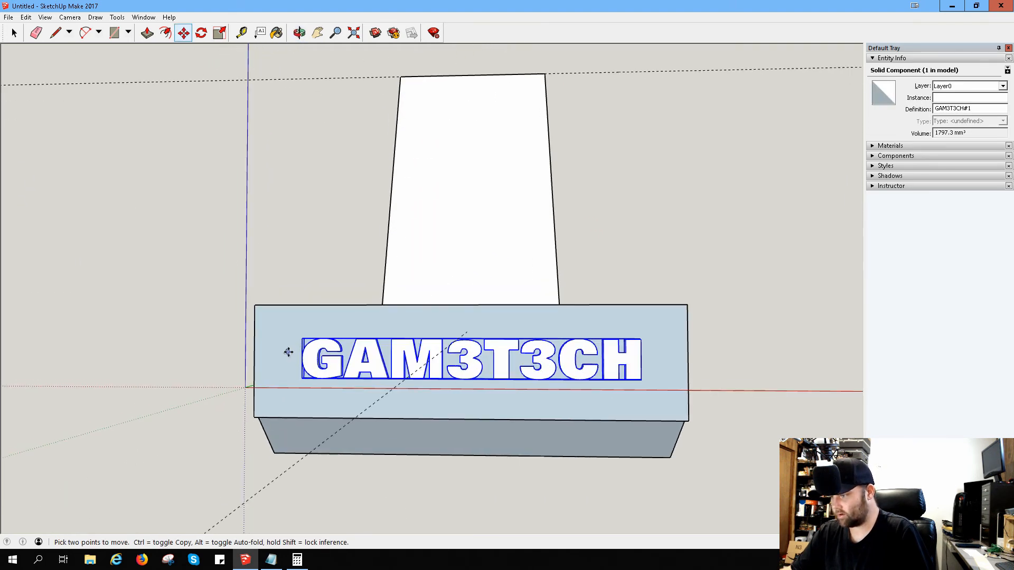
{"action": "mouse_move", "coordinate": [355, 359]}
{"action": "left_mouse_down"}
{"action": "mouse_move", "coordinate": [356, 369]}
{"action": "mouse_move", "coordinate": [358, 359]}
{"action": "left_mouse_up"}
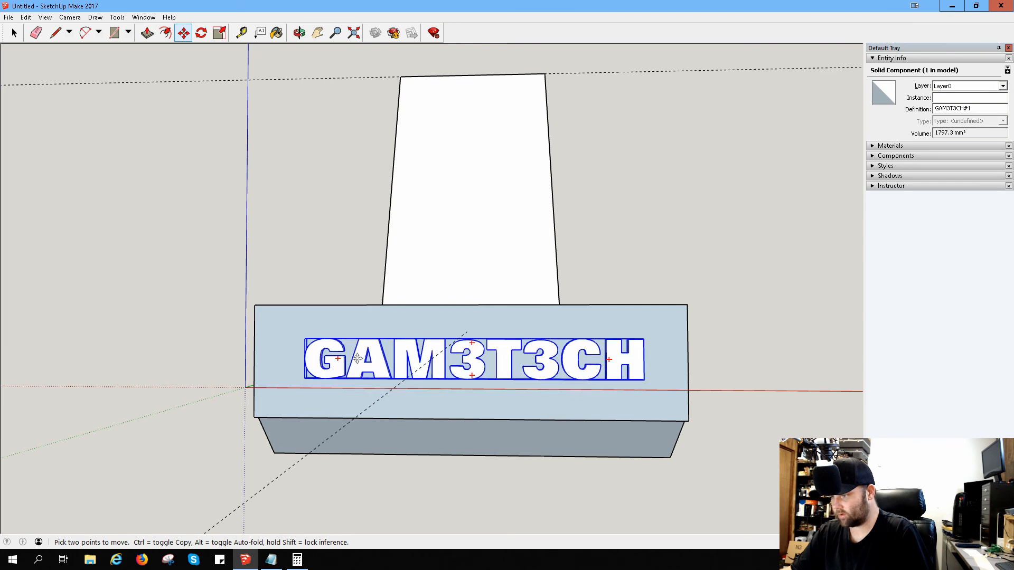
Step: Try to move the 3D text up and back over the front block's top edge
{"action": "middle_click_drag", "start_coordinate": [256, 253], "coordinate": [109, 286]}
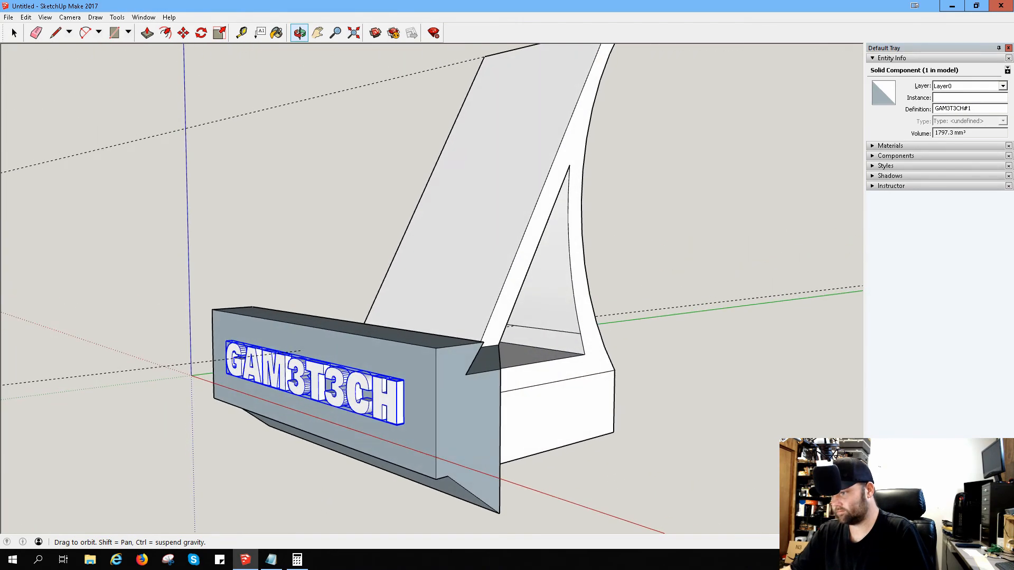
{"action": "middle_click_drag", "start_coordinate": [415, 237], "coordinate": [432, 350]}
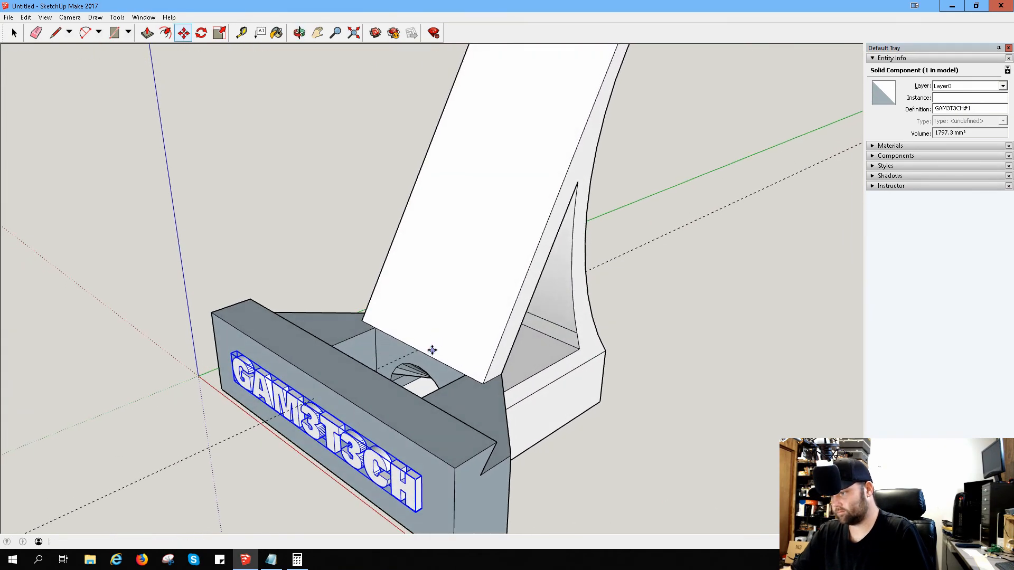
{"action": "left_click", "coordinate": [310, 420]}
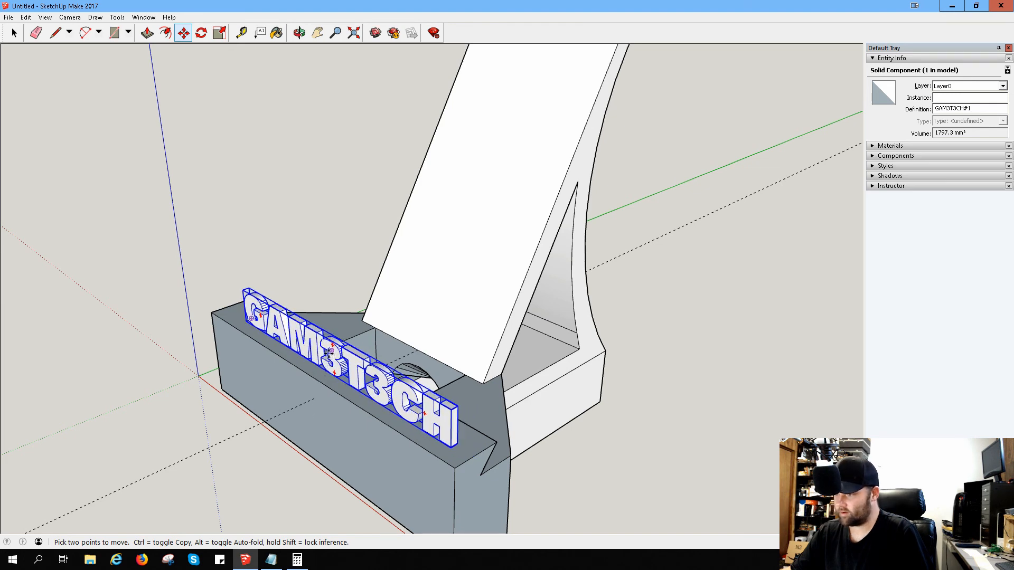
{"action": "middle_click_drag", "start_coordinate": [467, 315], "coordinate": [728, 195]}
{"action": "left_click", "coordinate": [441, 283]}
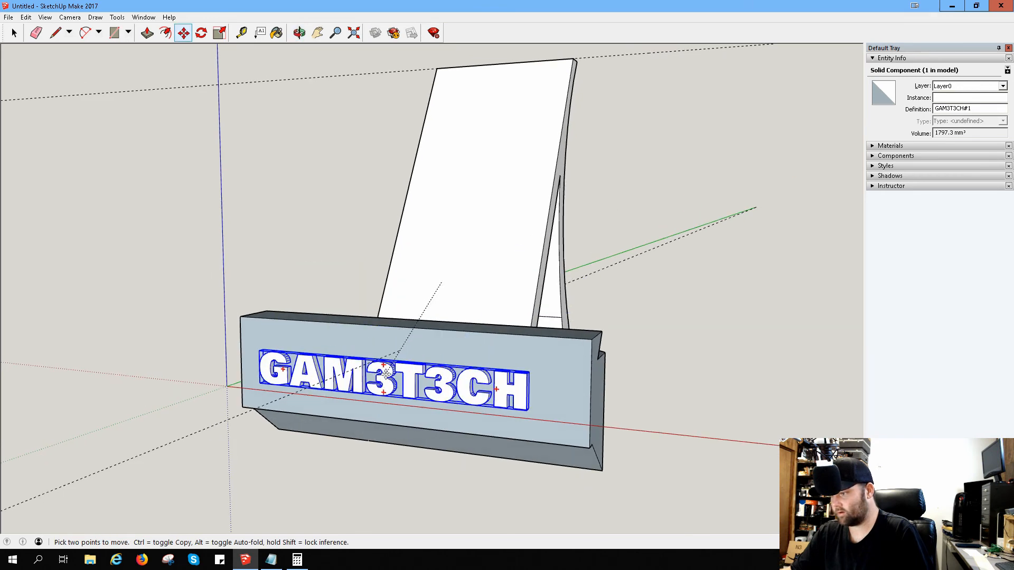
Step: Reposition the 3D text horizontally centred on the front block's front face and slightly higher, and check its placement from both sides
{"action": "left_click", "coordinate": [398, 362]}
{"action": "middle_click_drag", "start_coordinate": [399, 362], "coordinate": [736, 251]}
{"action": "key", "text": "m"}
{"action": "left_click", "coordinate": [458, 331]}
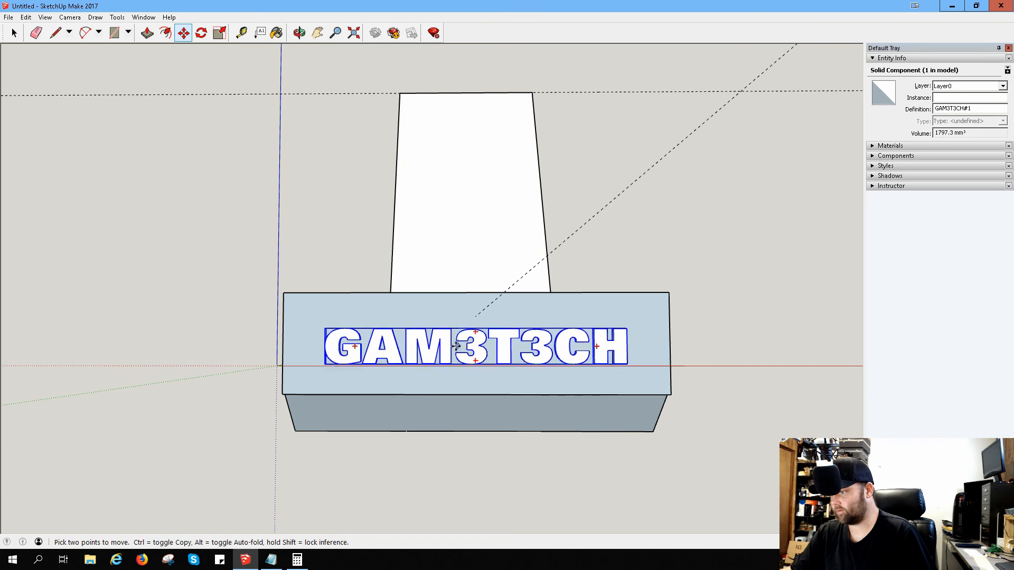
{"action": "left_click", "coordinate": [456, 345]}
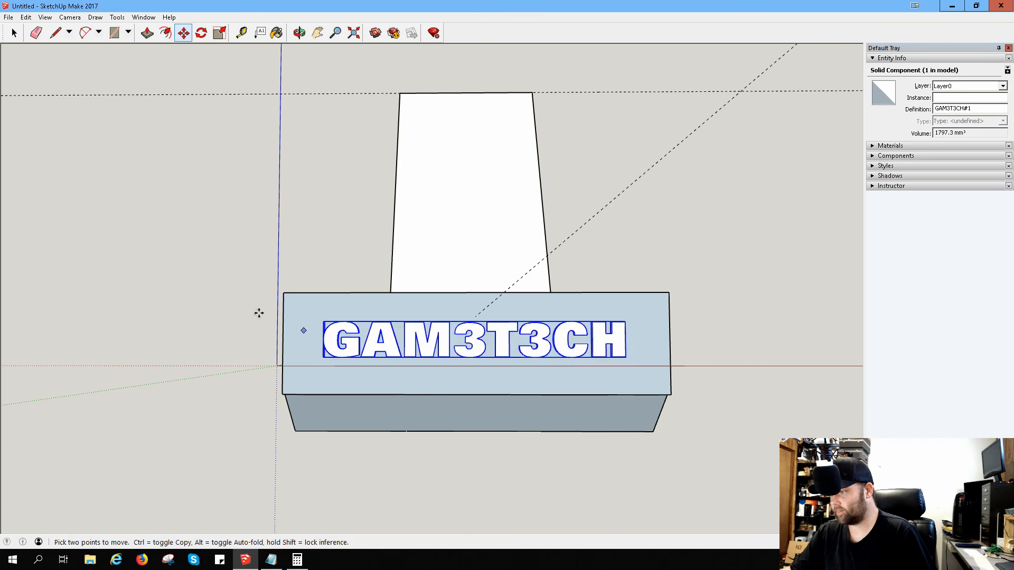
{"action": "mouse_move", "coordinate": [192, 217]}
{"action": "middle_mouse_down"}
{"action": "mouse_move", "coordinate": [247, 226]}
{"action": "mouse_move", "coordinate": [487, 188]}
{"action": "mouse_move", "coordinate": [521, 244]}
{"action": "middle_mouse_up"}
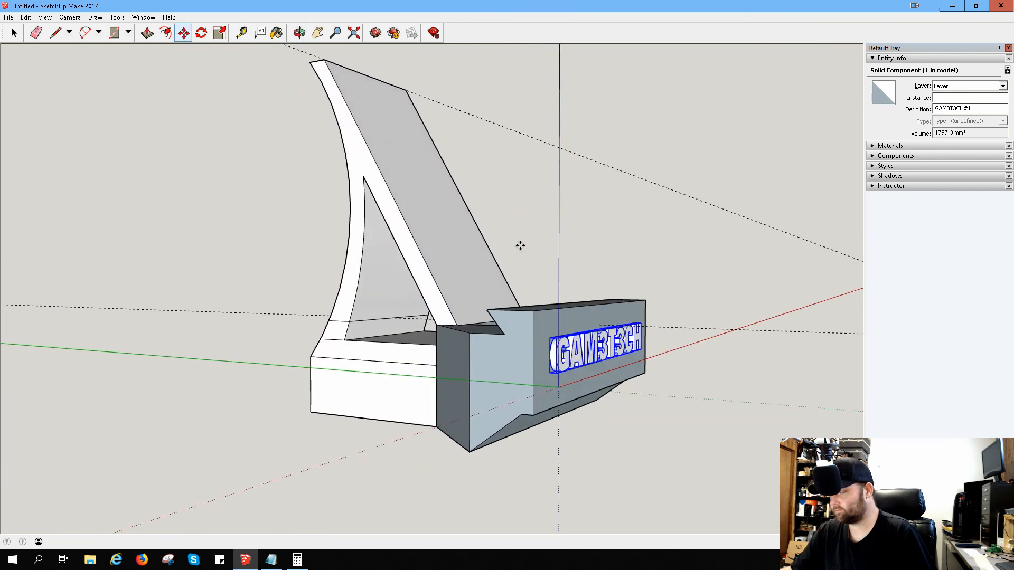
{"action": "middle_click_drag", "start_coordinate": [711, 172], "coordinate": [274, 182]}
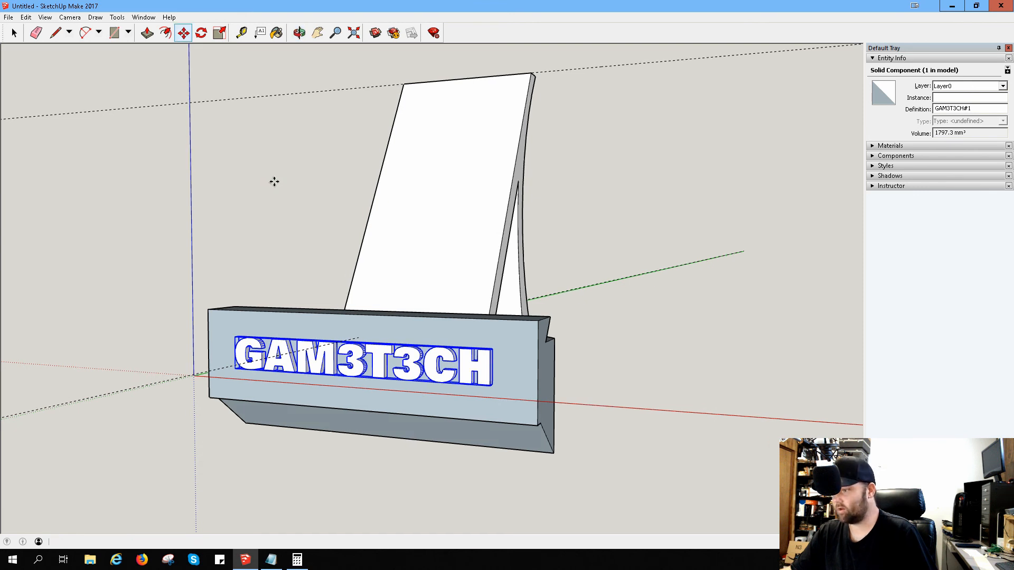